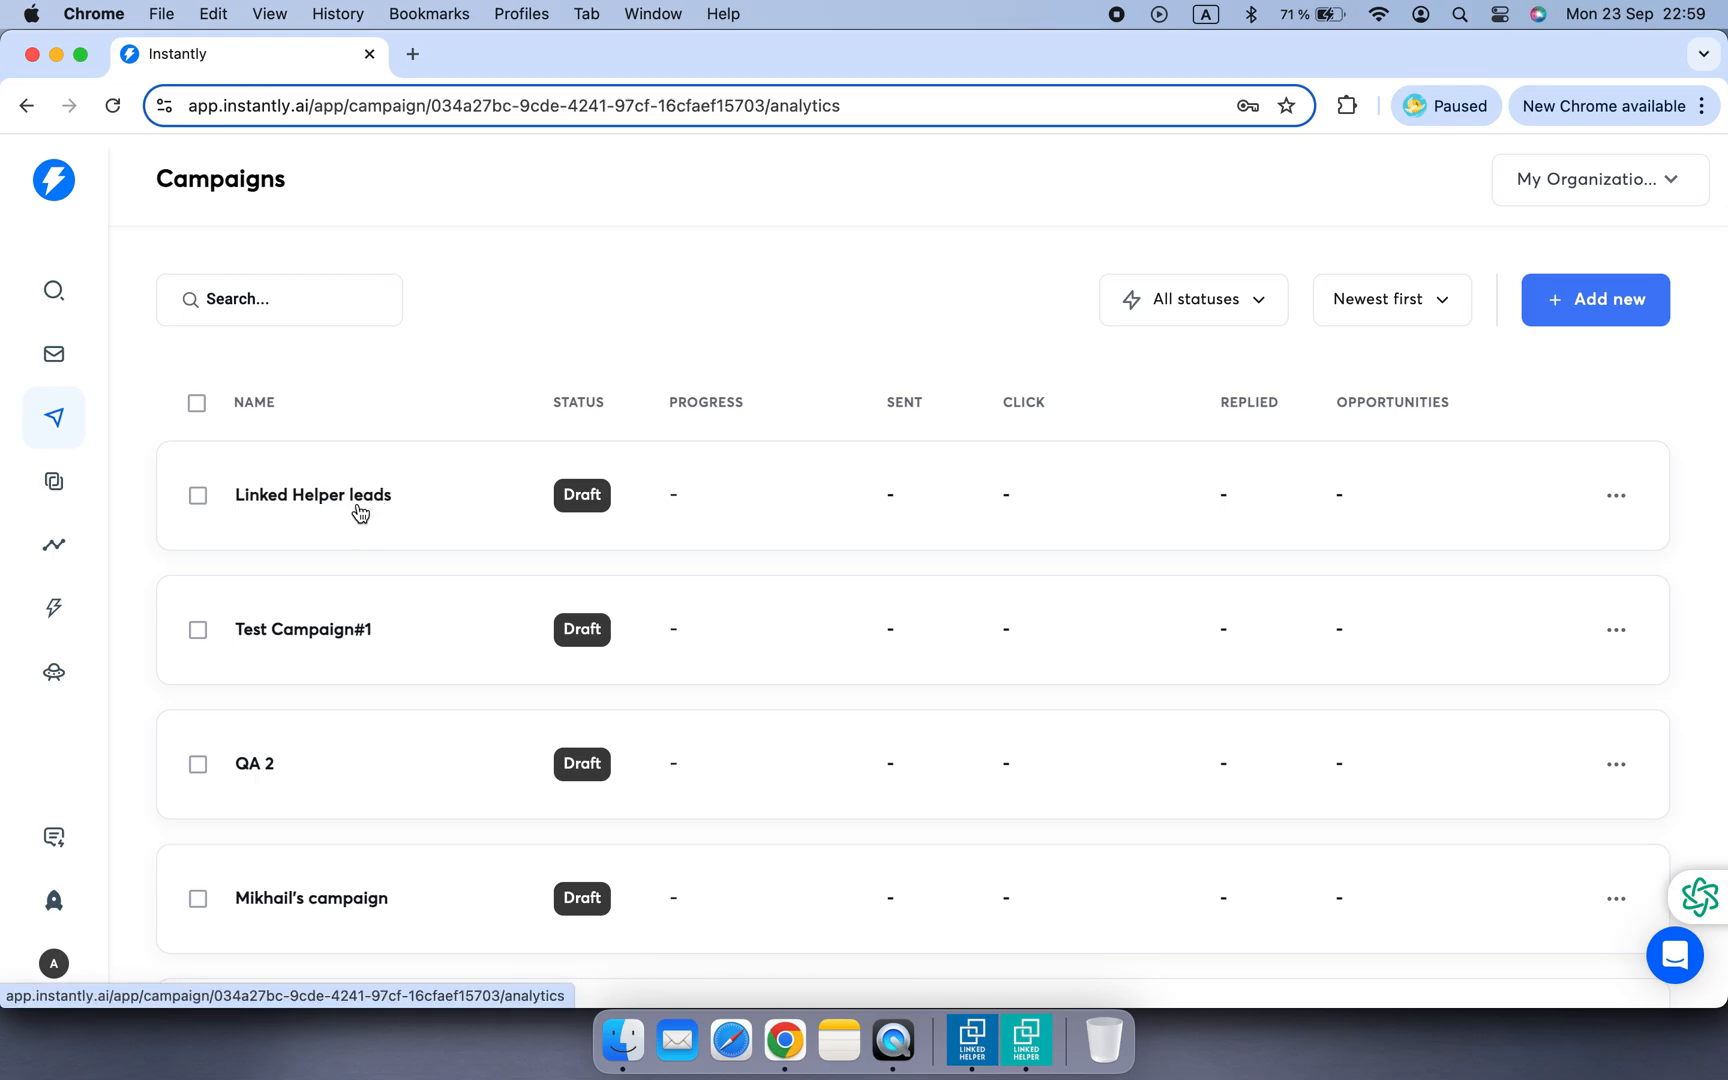
{"action": "left_click", "coordinate": [420, 283]}
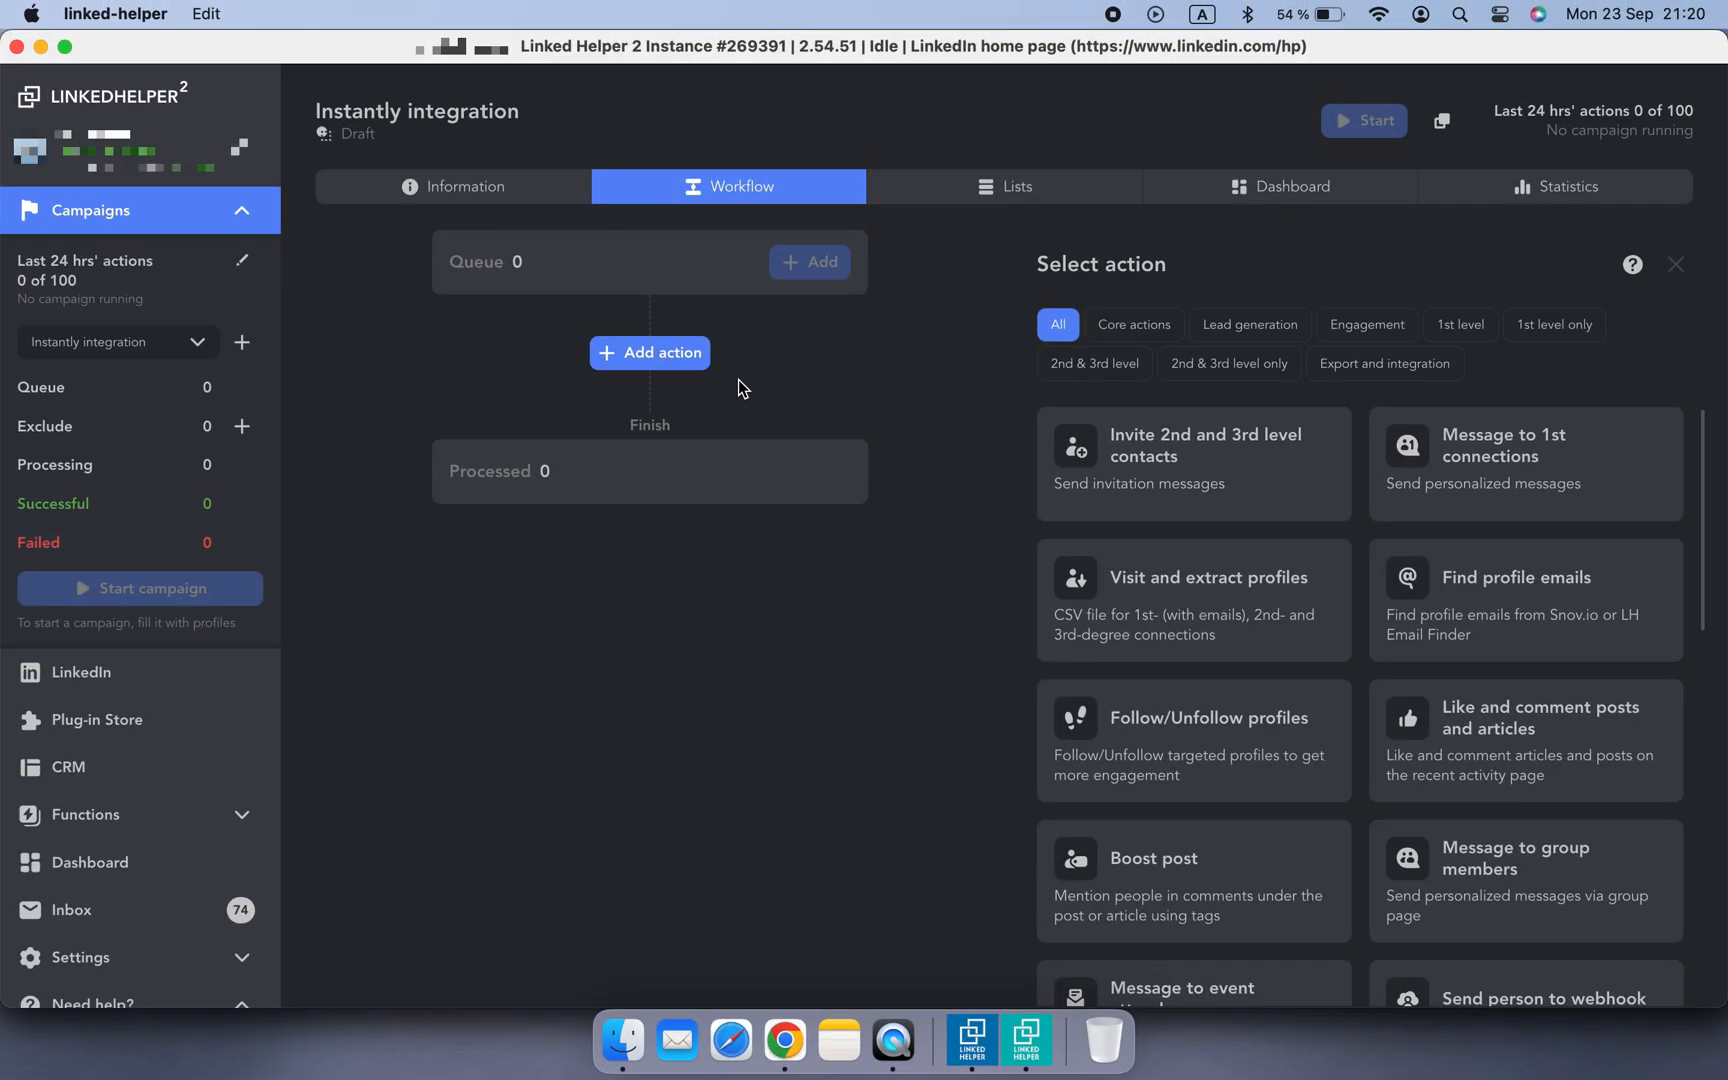
- Add the Send person to external CRM action from the export and integration actions, choosing Instantly as the external CRM
{"action": "left_click", "coordinate": [1397, 382]}
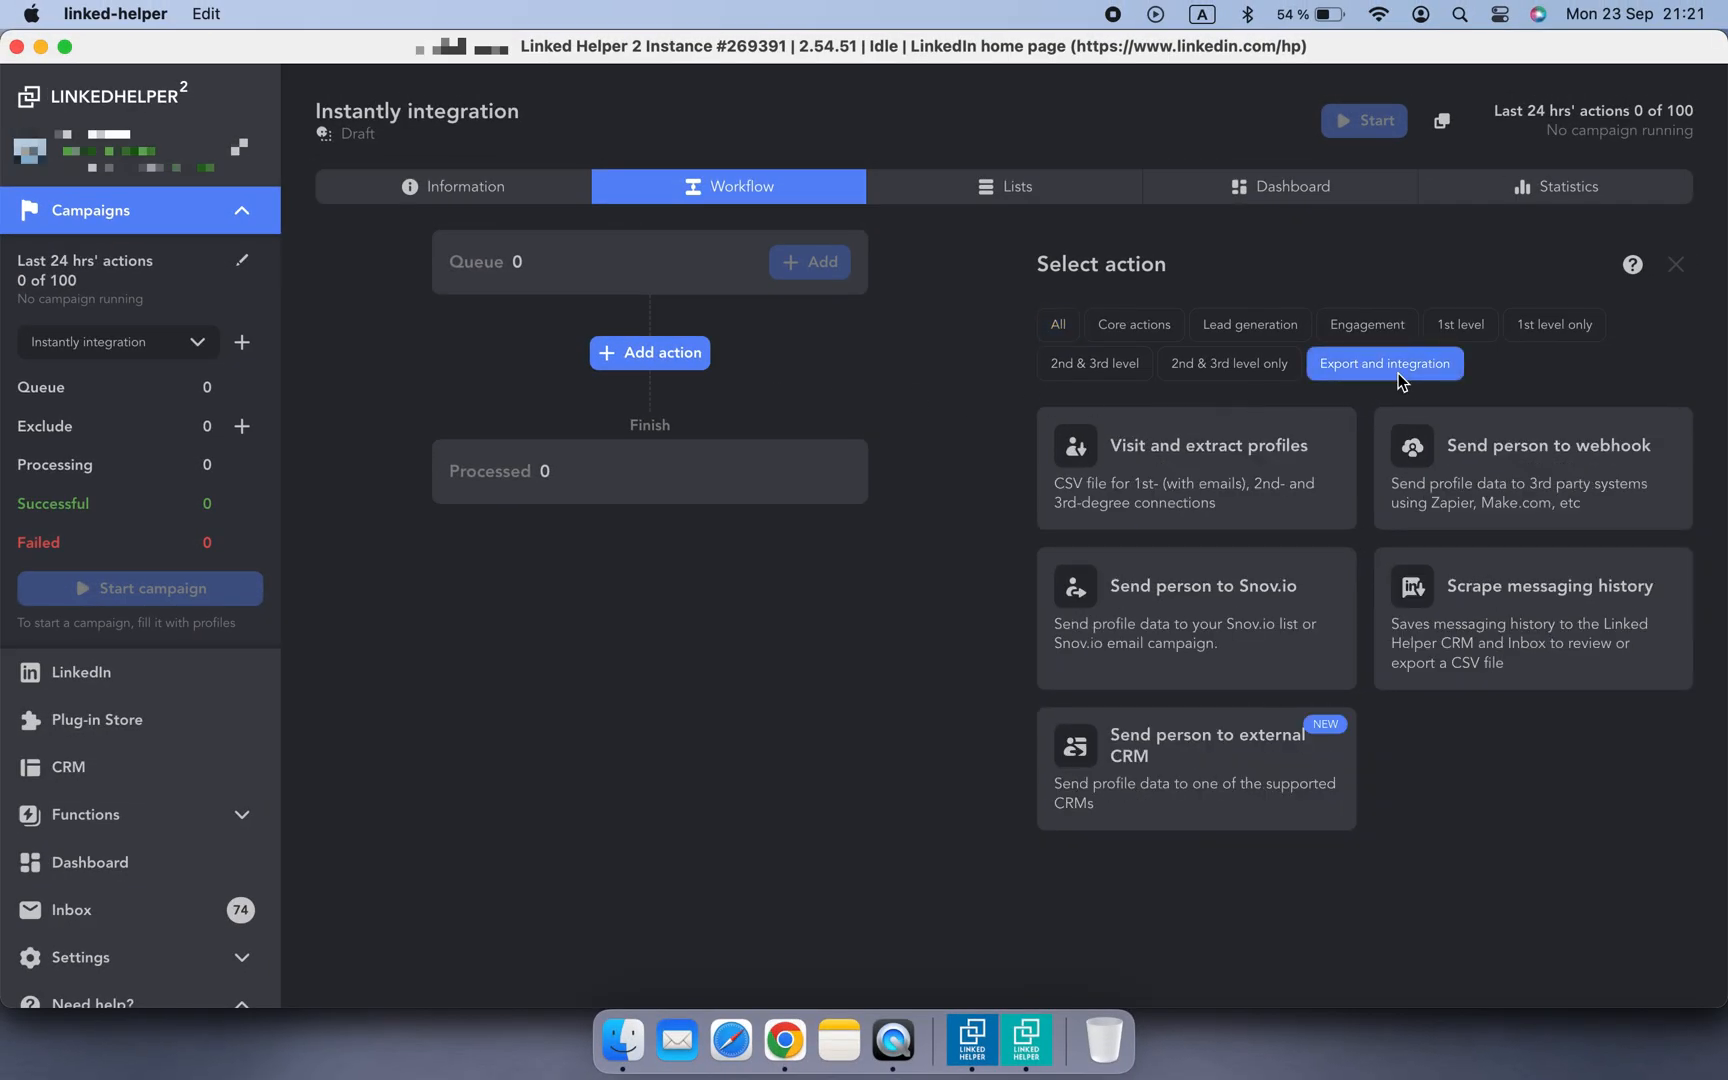
{"action": "mouse_move", "coordinate": [1300, 822]}
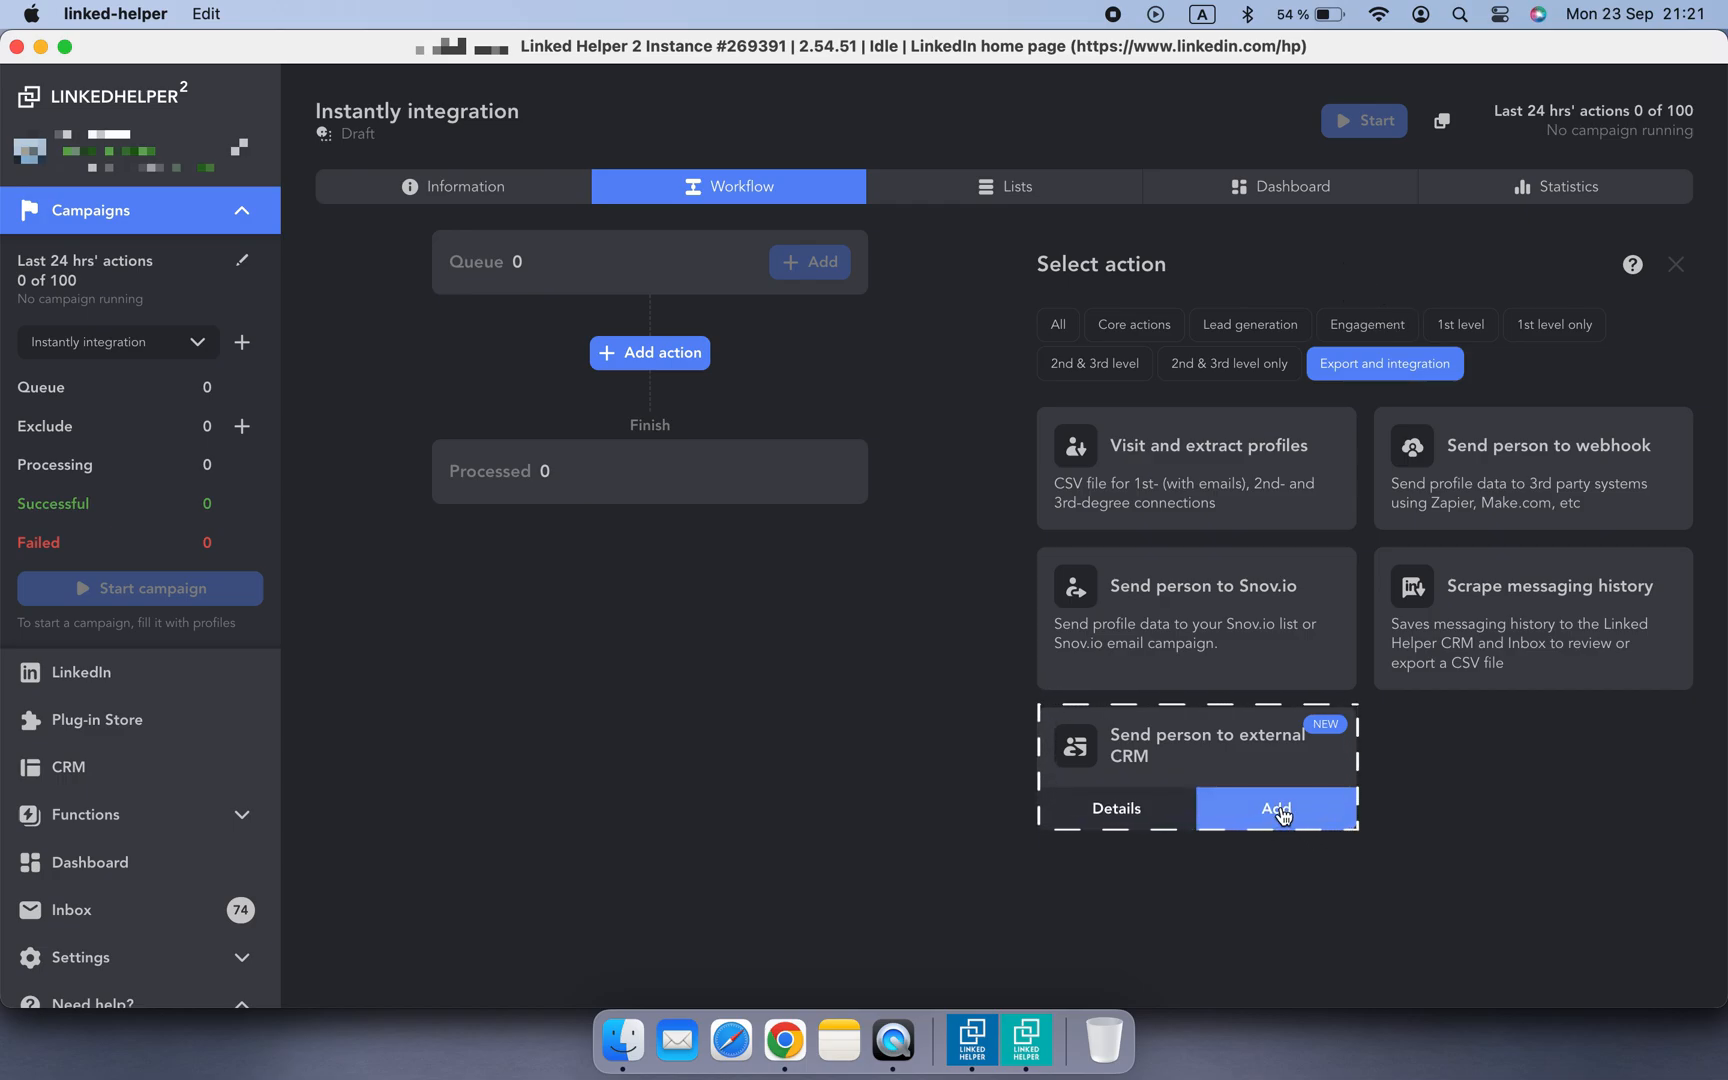
{"action": "left_click", "coordinate": [1280, 812]}
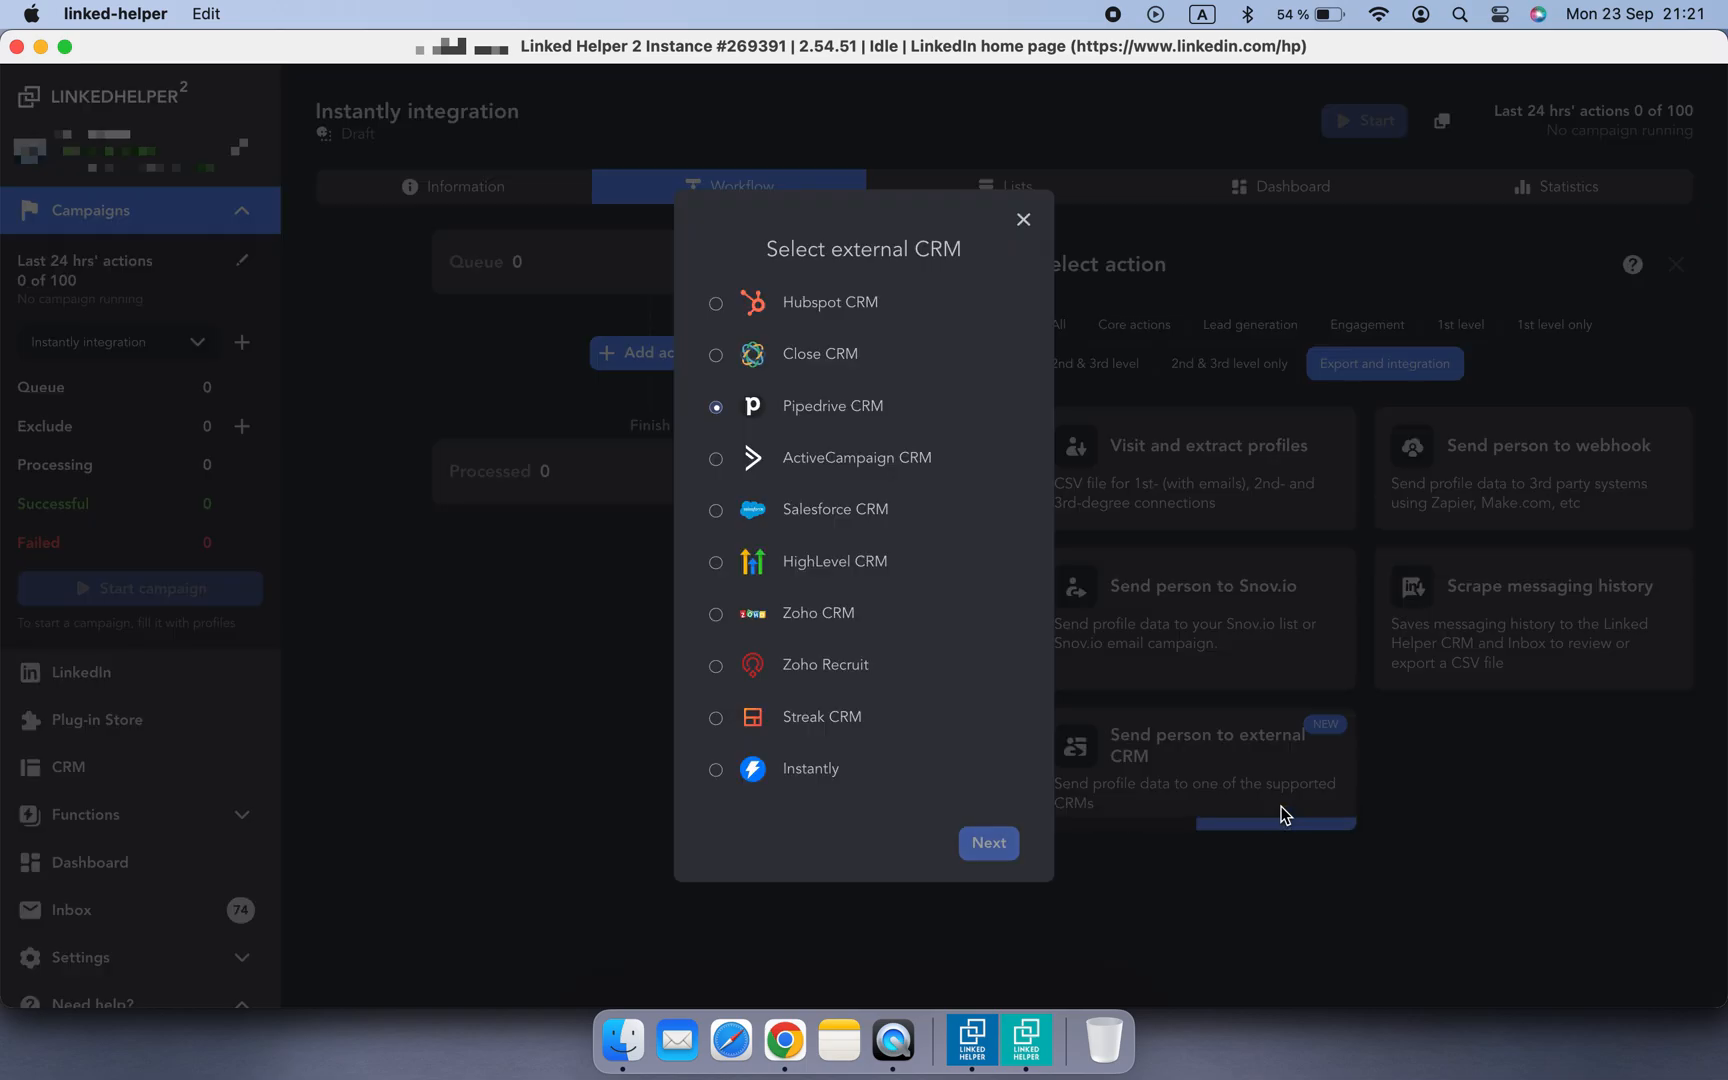
{"action": "left_click", "coordinate": [814, 768]}
{"action": "left_click", "coordinate": [988, 842]}
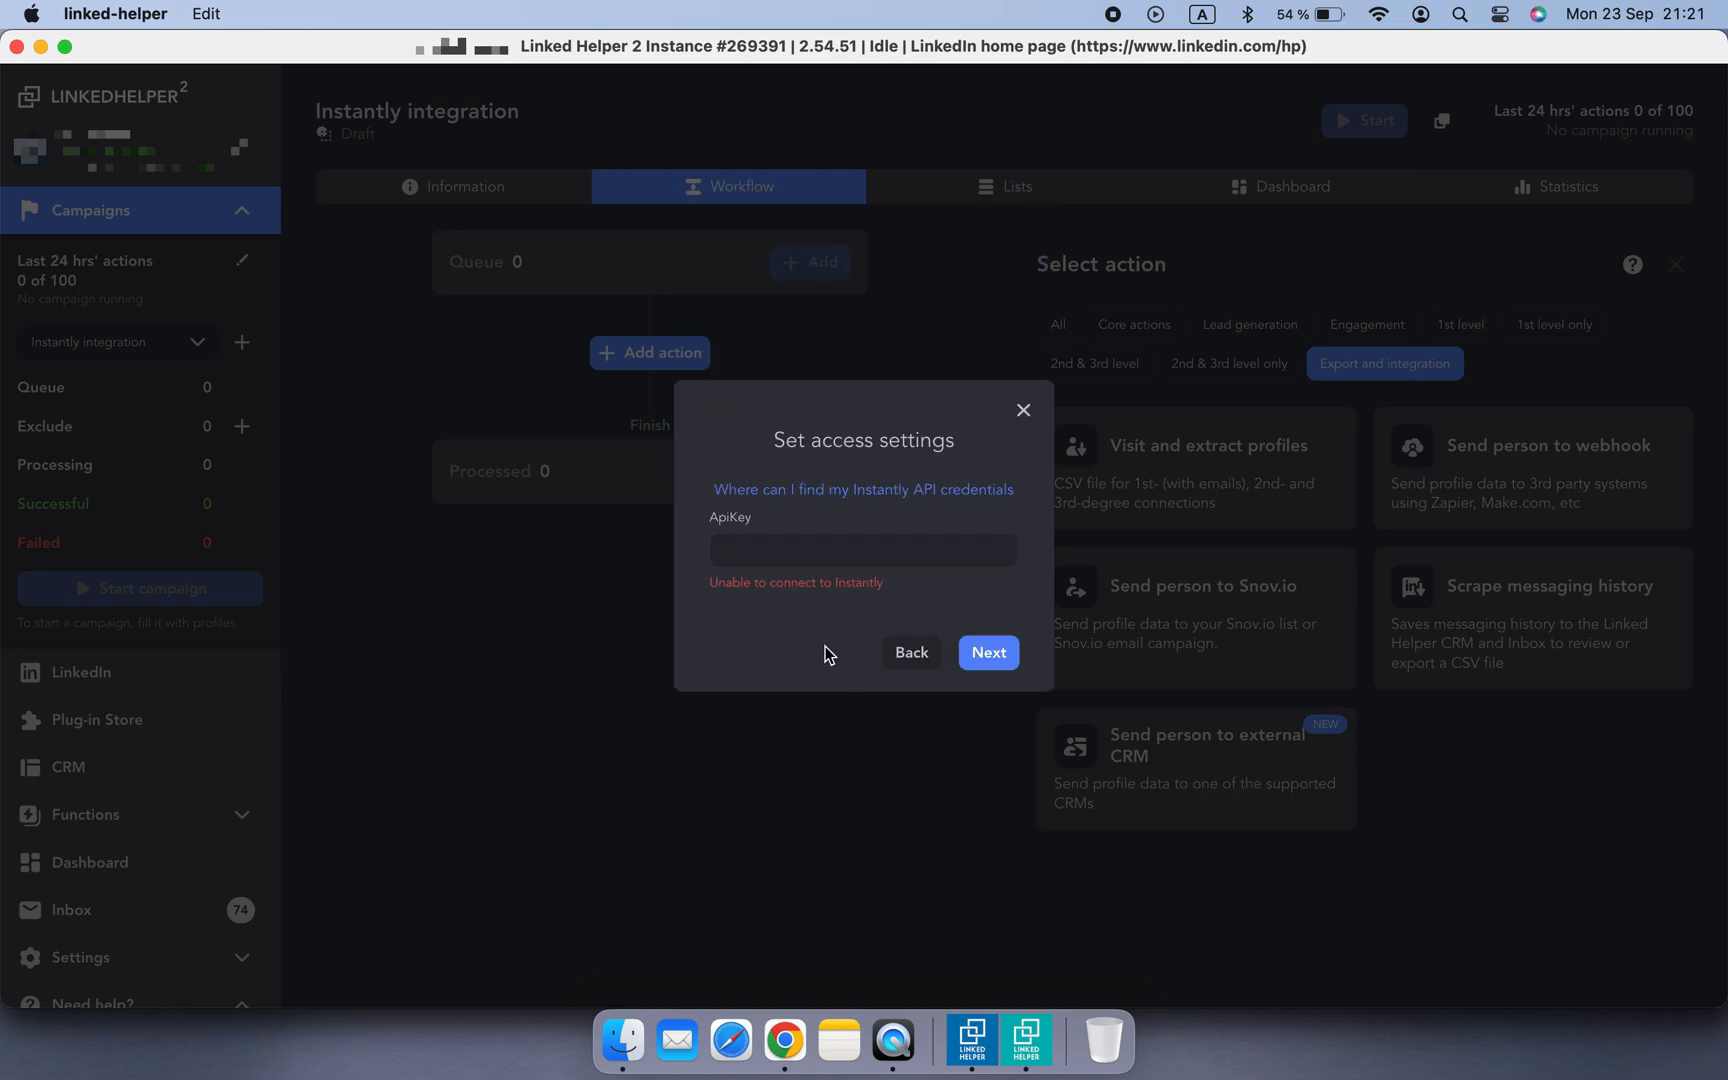
- Switch to Chrome and copy the Instantly API key from the integrations settings of the Instantly account
{"action": "left_click", "coordinate": [786, 1036]}
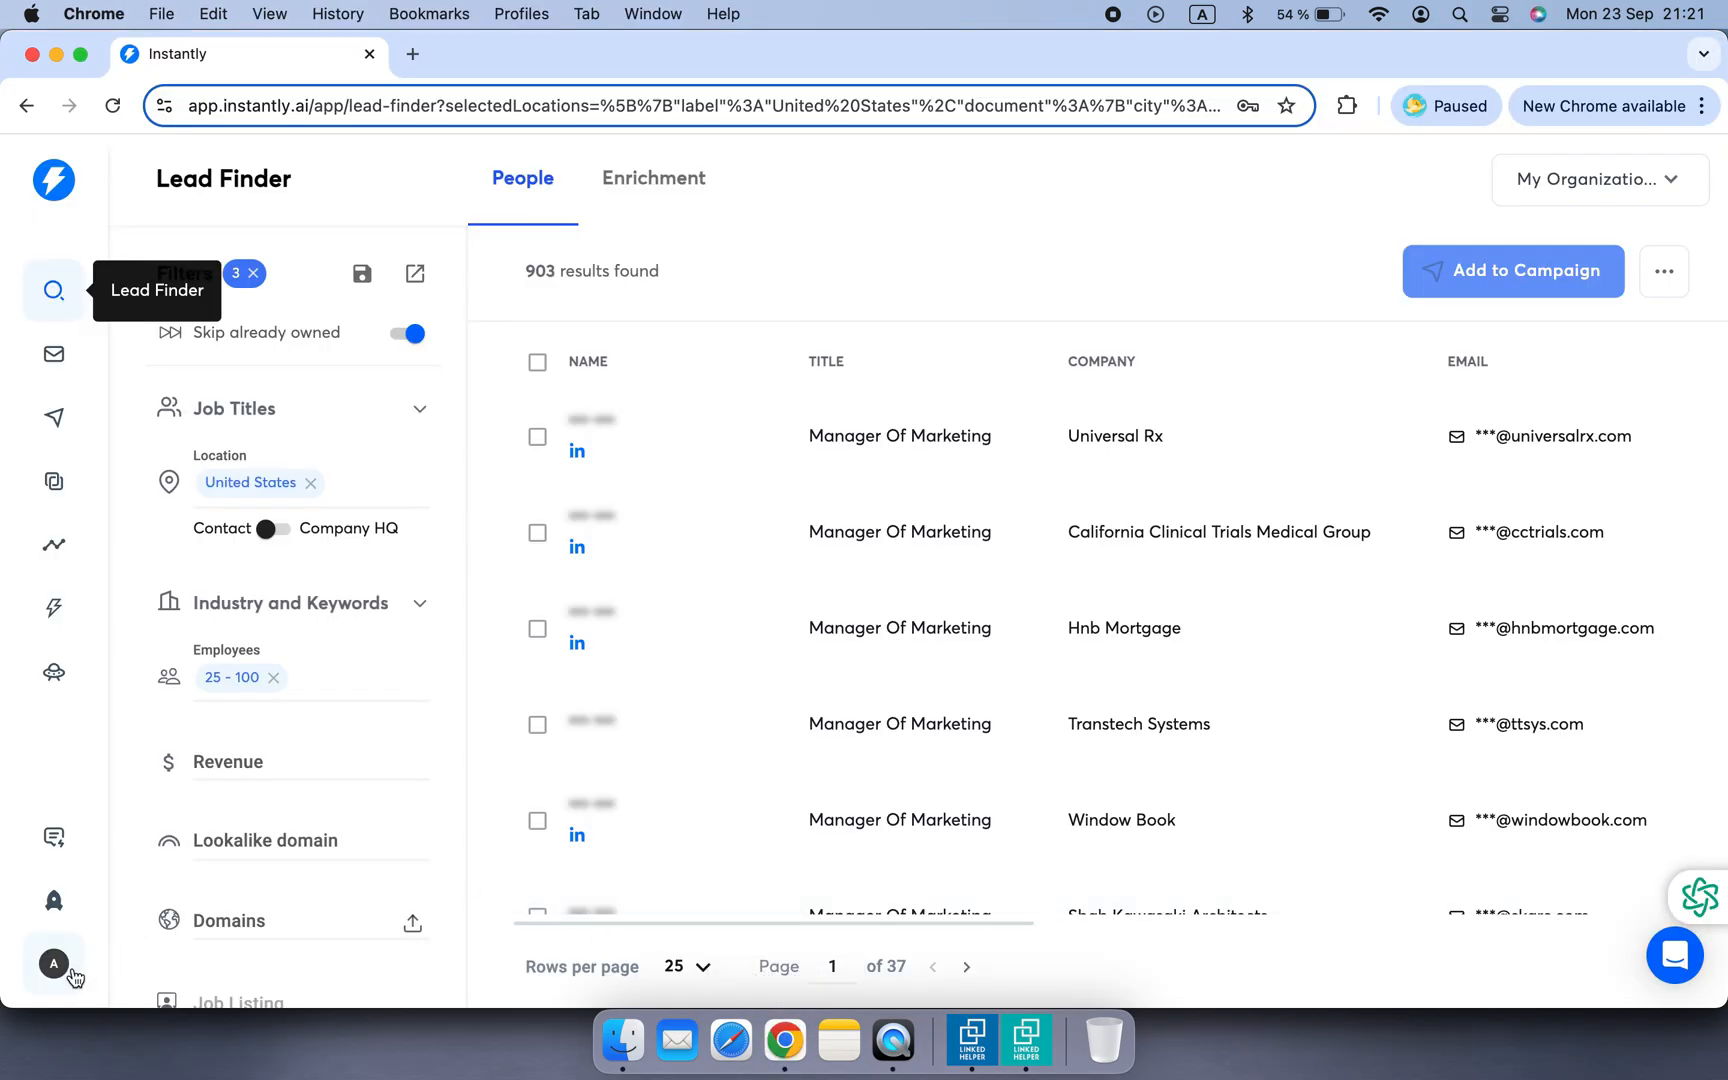
{"action": "left_click", "coordinate": [71, 968]}
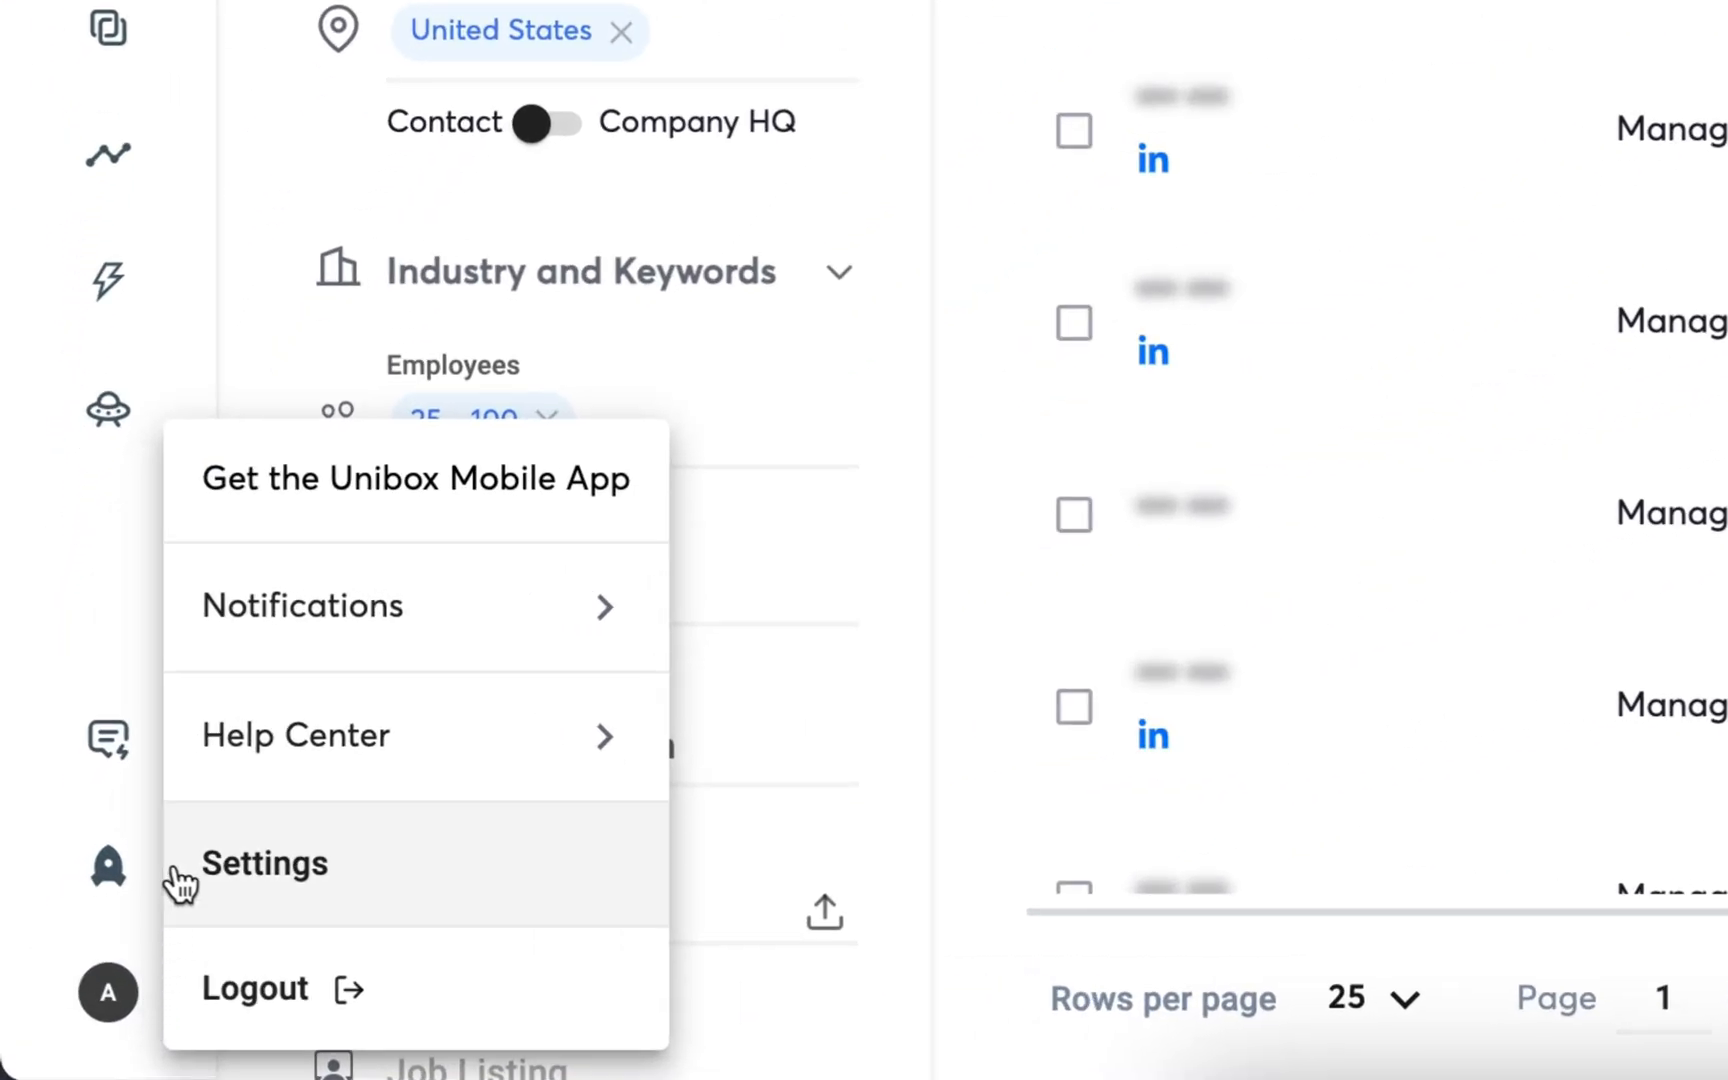
{"action": "left_click", "coordinate": [333, 868]}
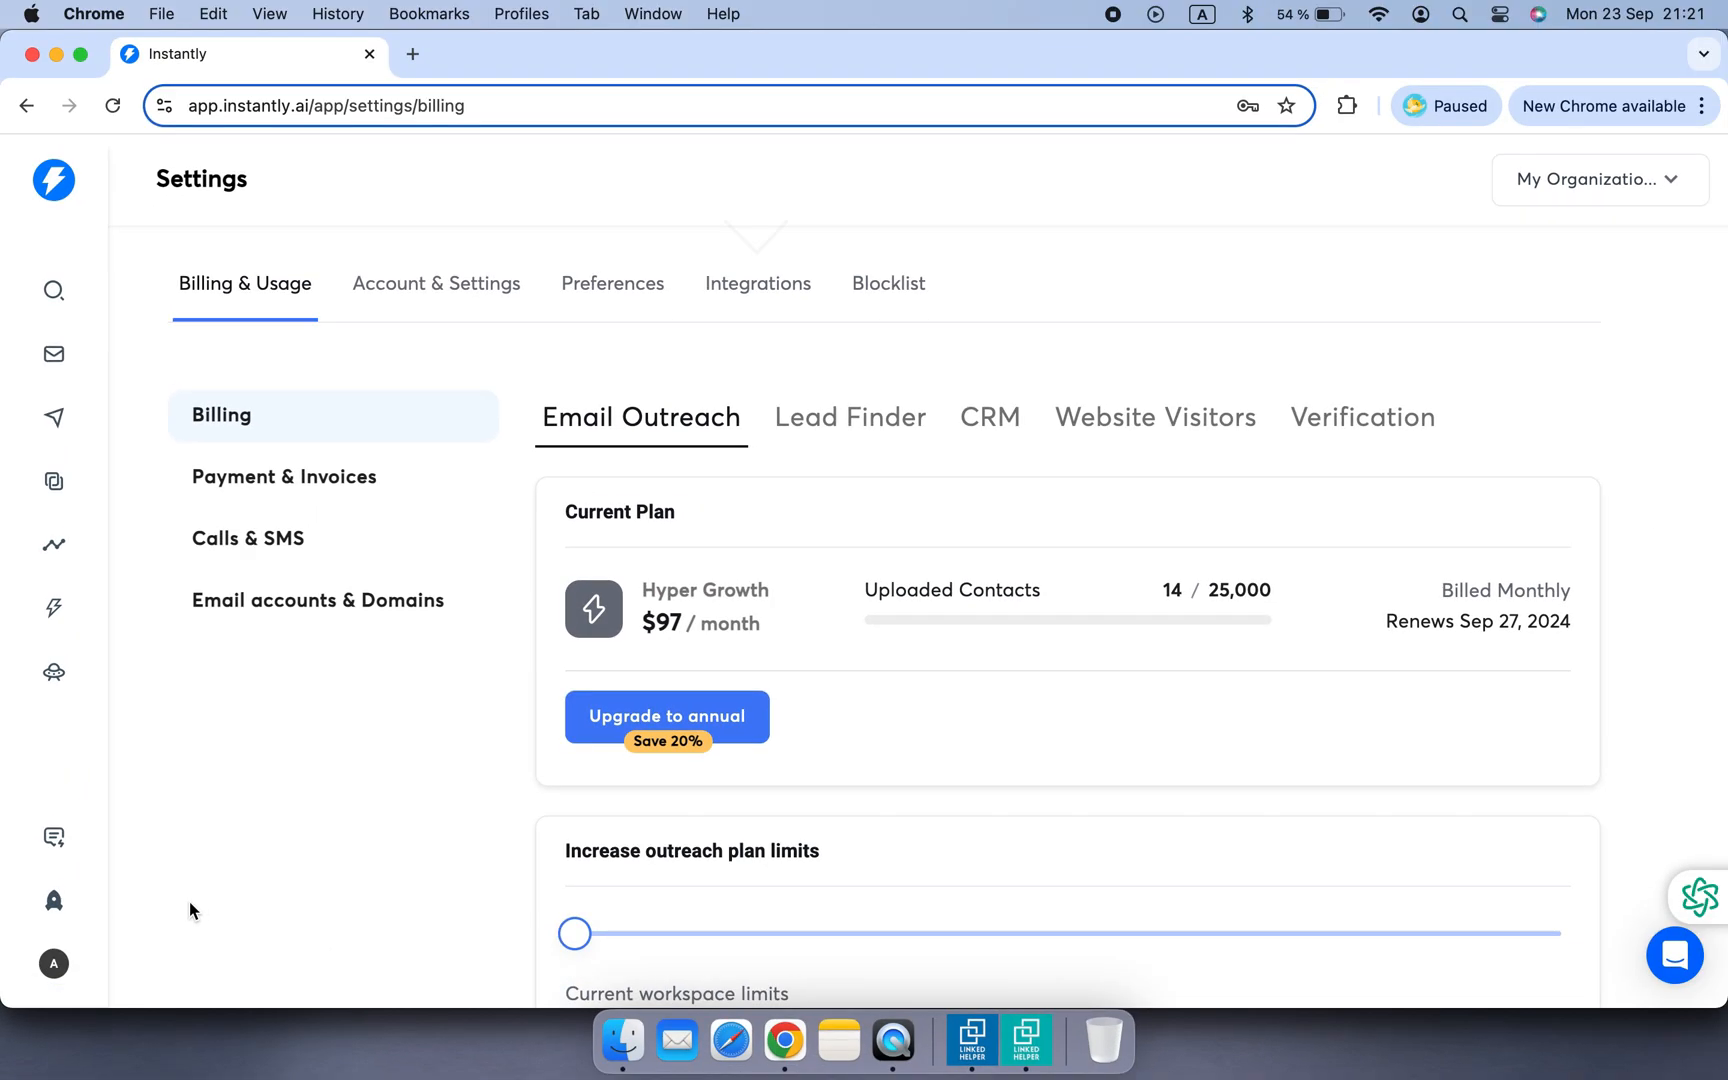
{"action": "left_click", "coordinate": [745, 293]}
{"action": "scroll", "coordinate": [1004, 640], "scroll_direction": "down", "scroll_amount": 3}
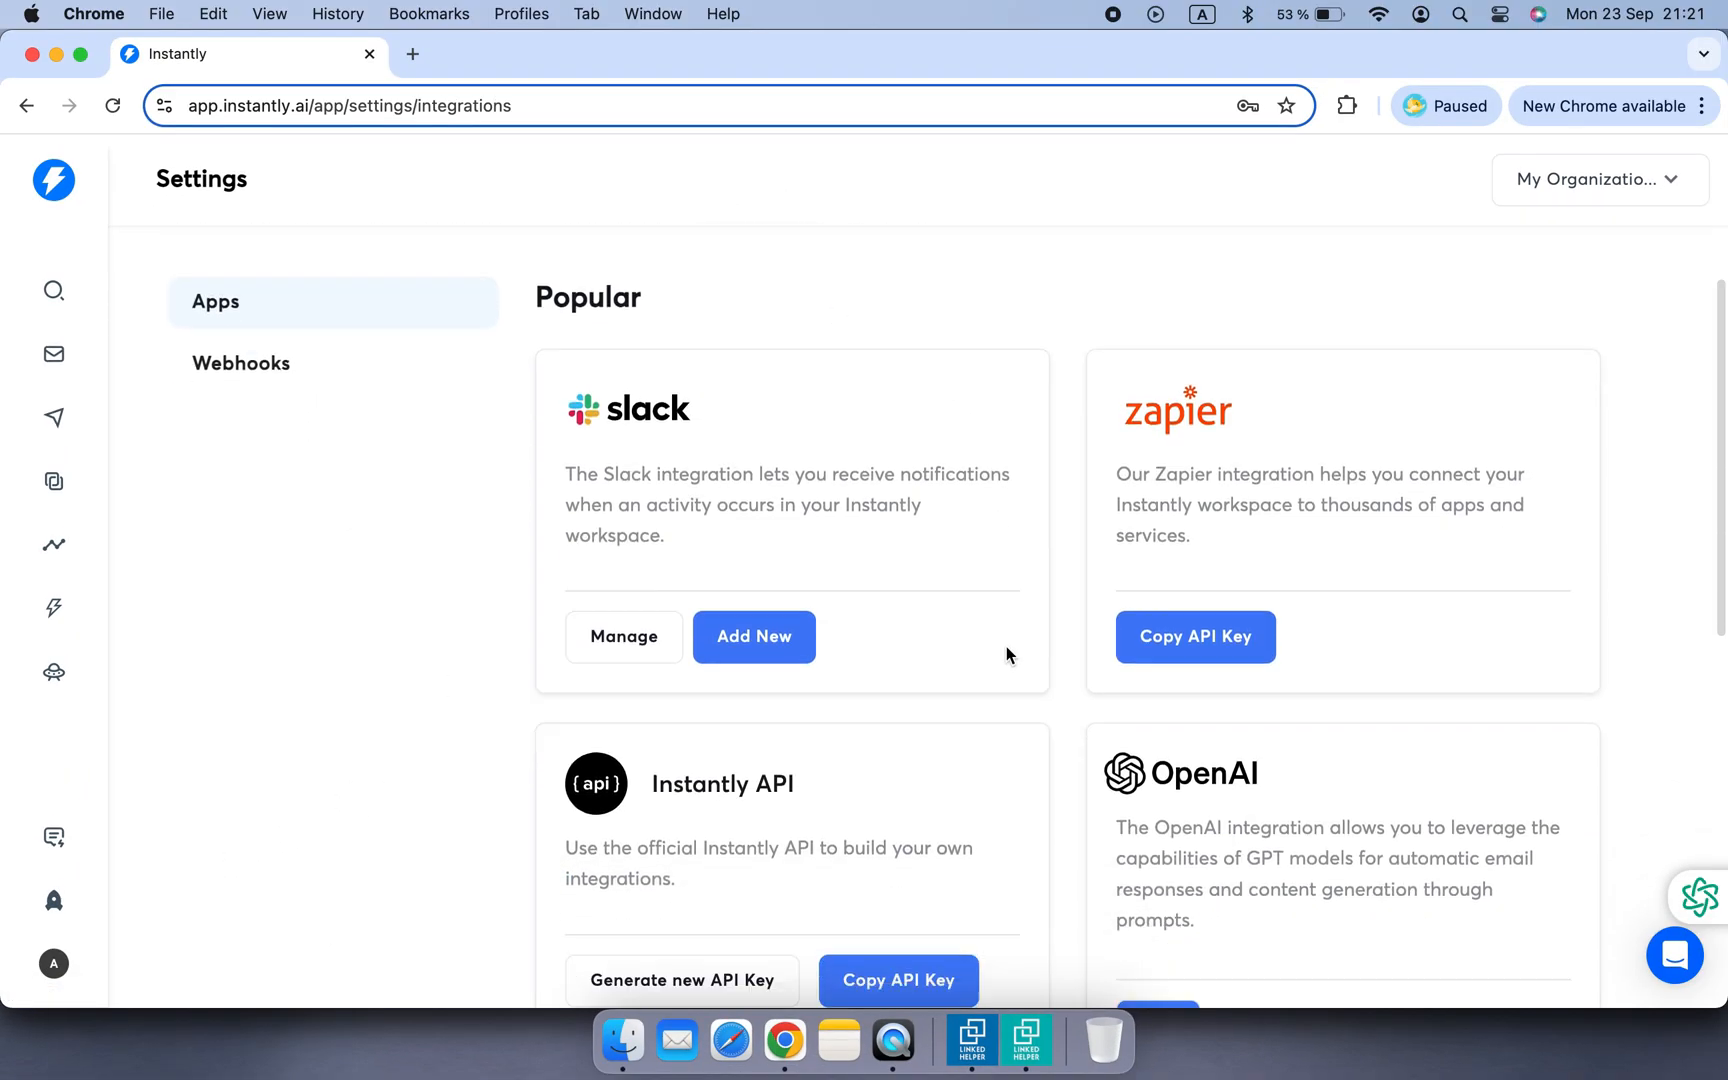
{"action": "scroll", "coordinate": [1006, 654], "scroll_direction": "down", "scroll_amount": 2}
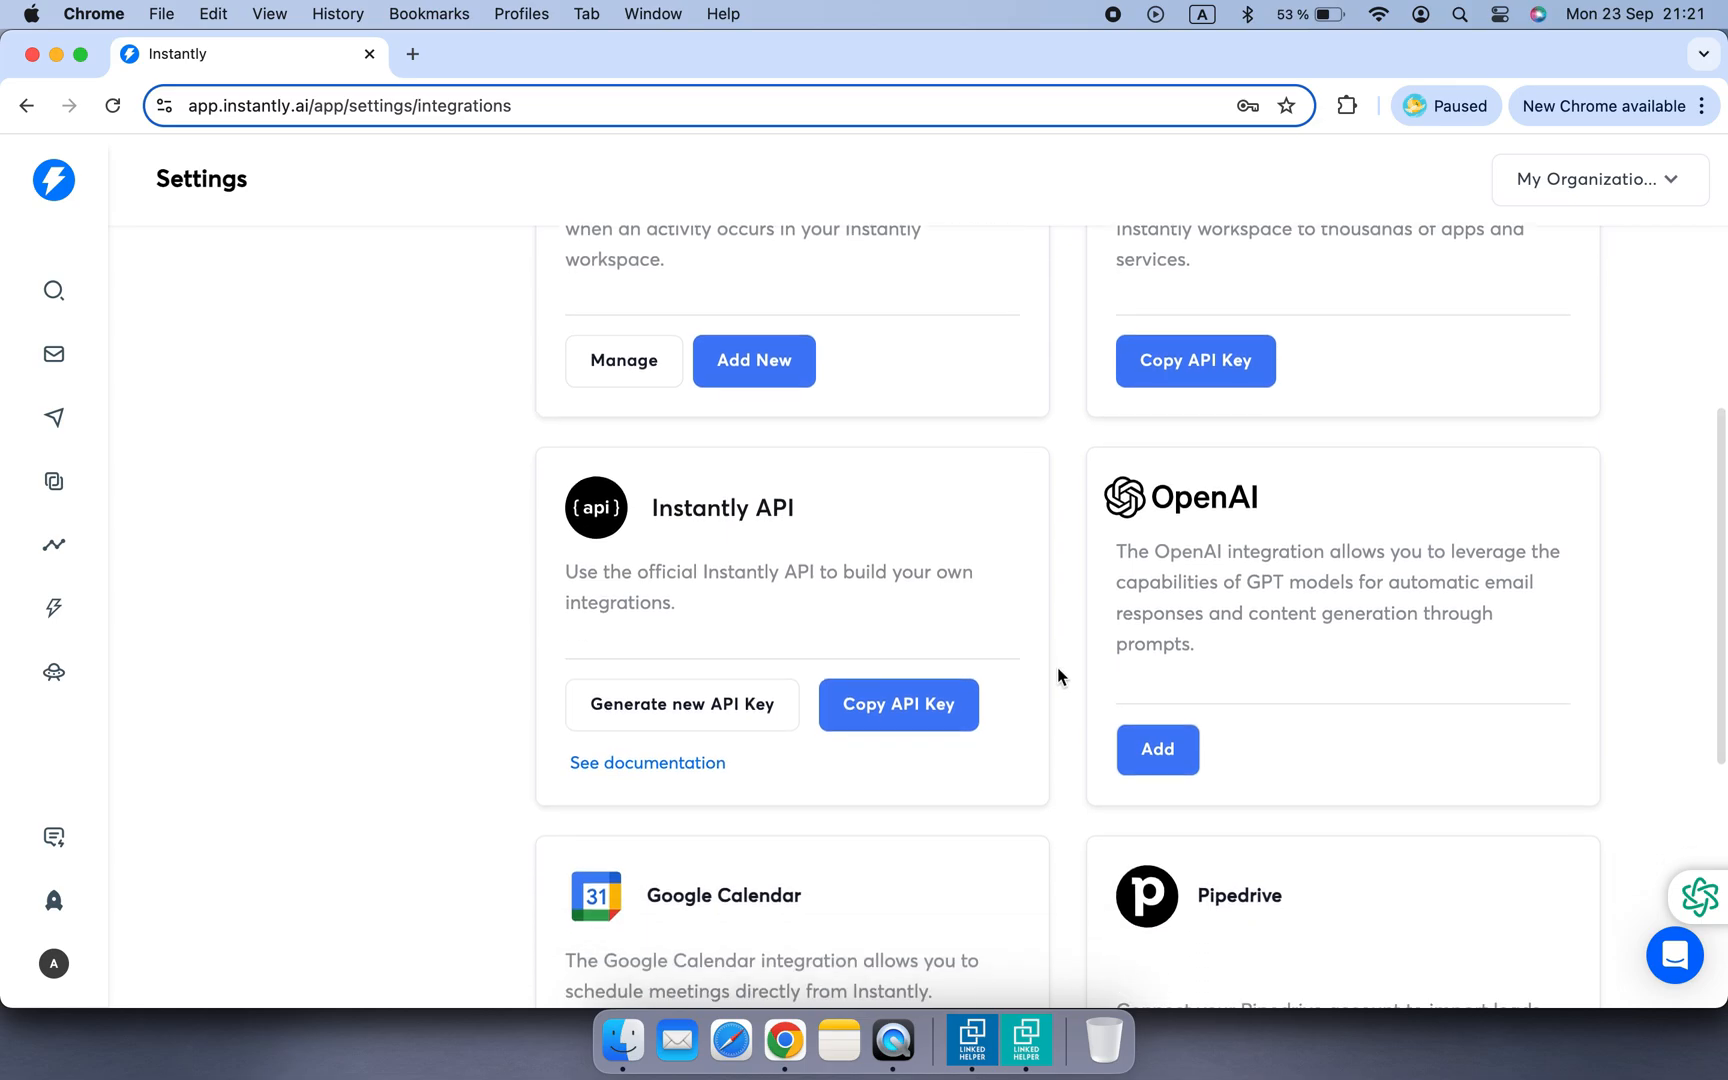
{"action": "left_click", "coordinate": [894, 715]}
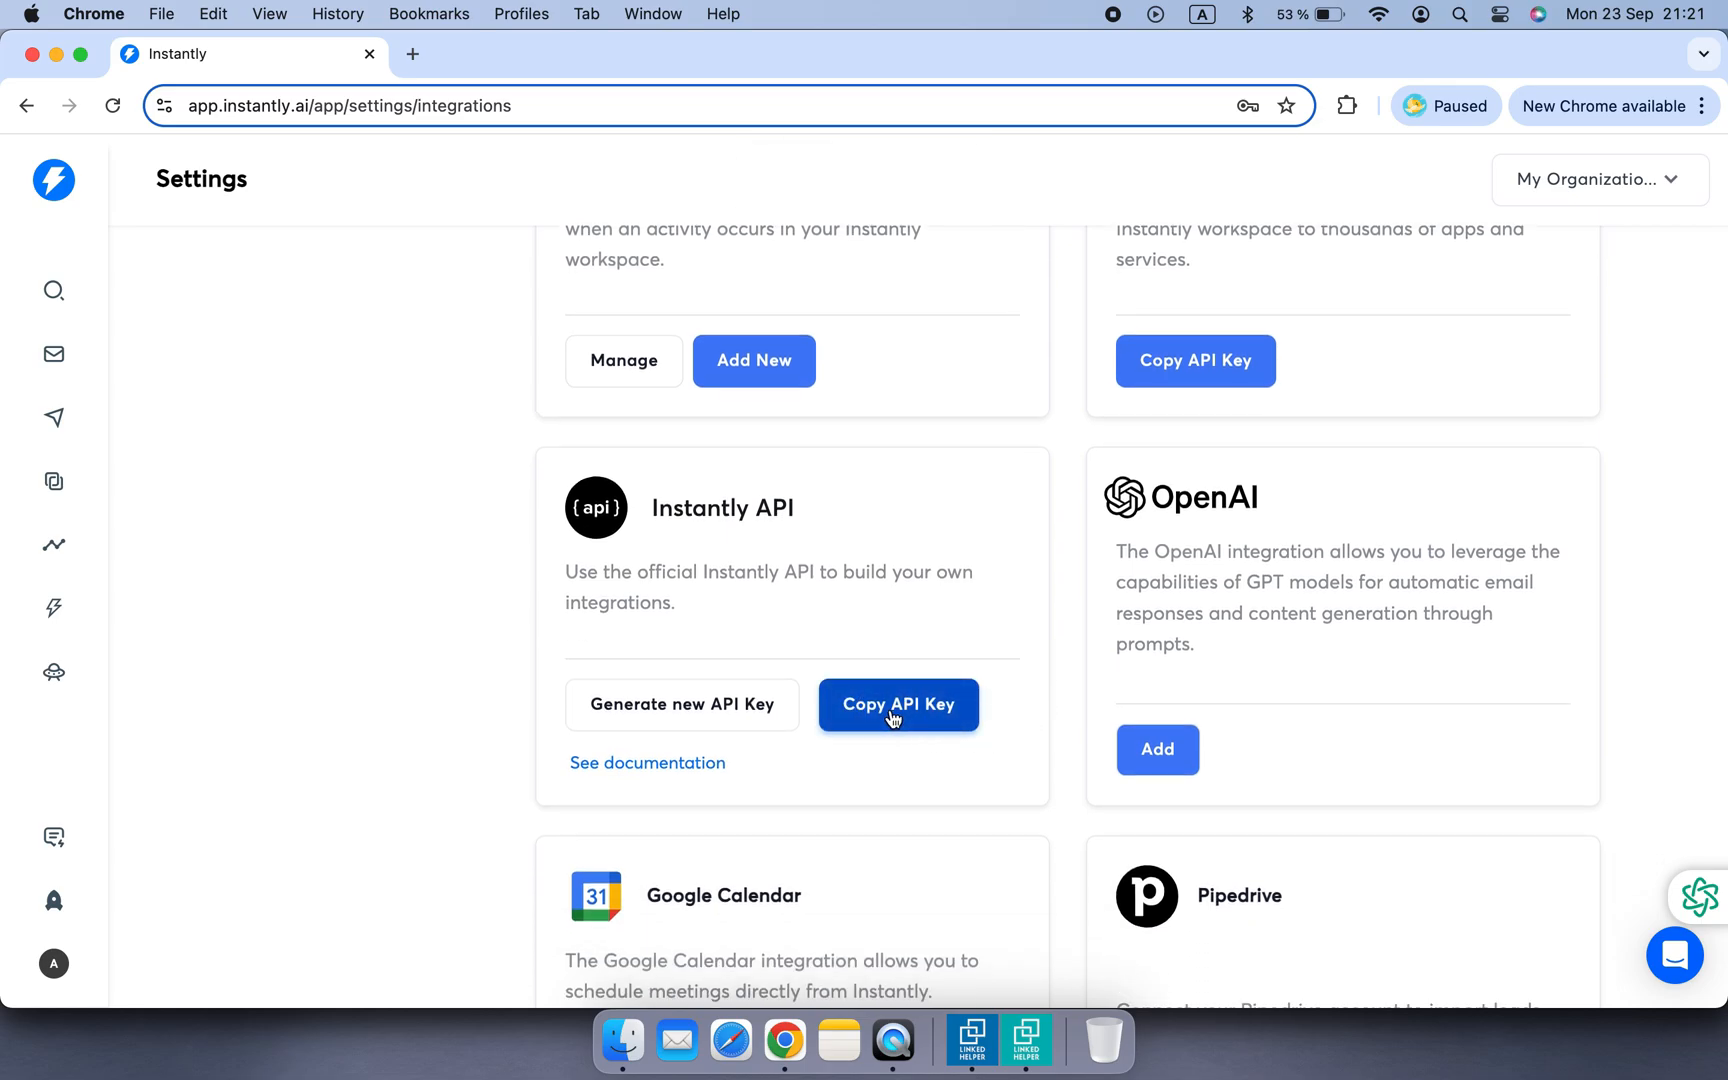
- Return to Linked Helper, paste the API key into the Instantly access settings and continue to the configuration
{"action": "left_click", "coordinate": [1026, 1040]}
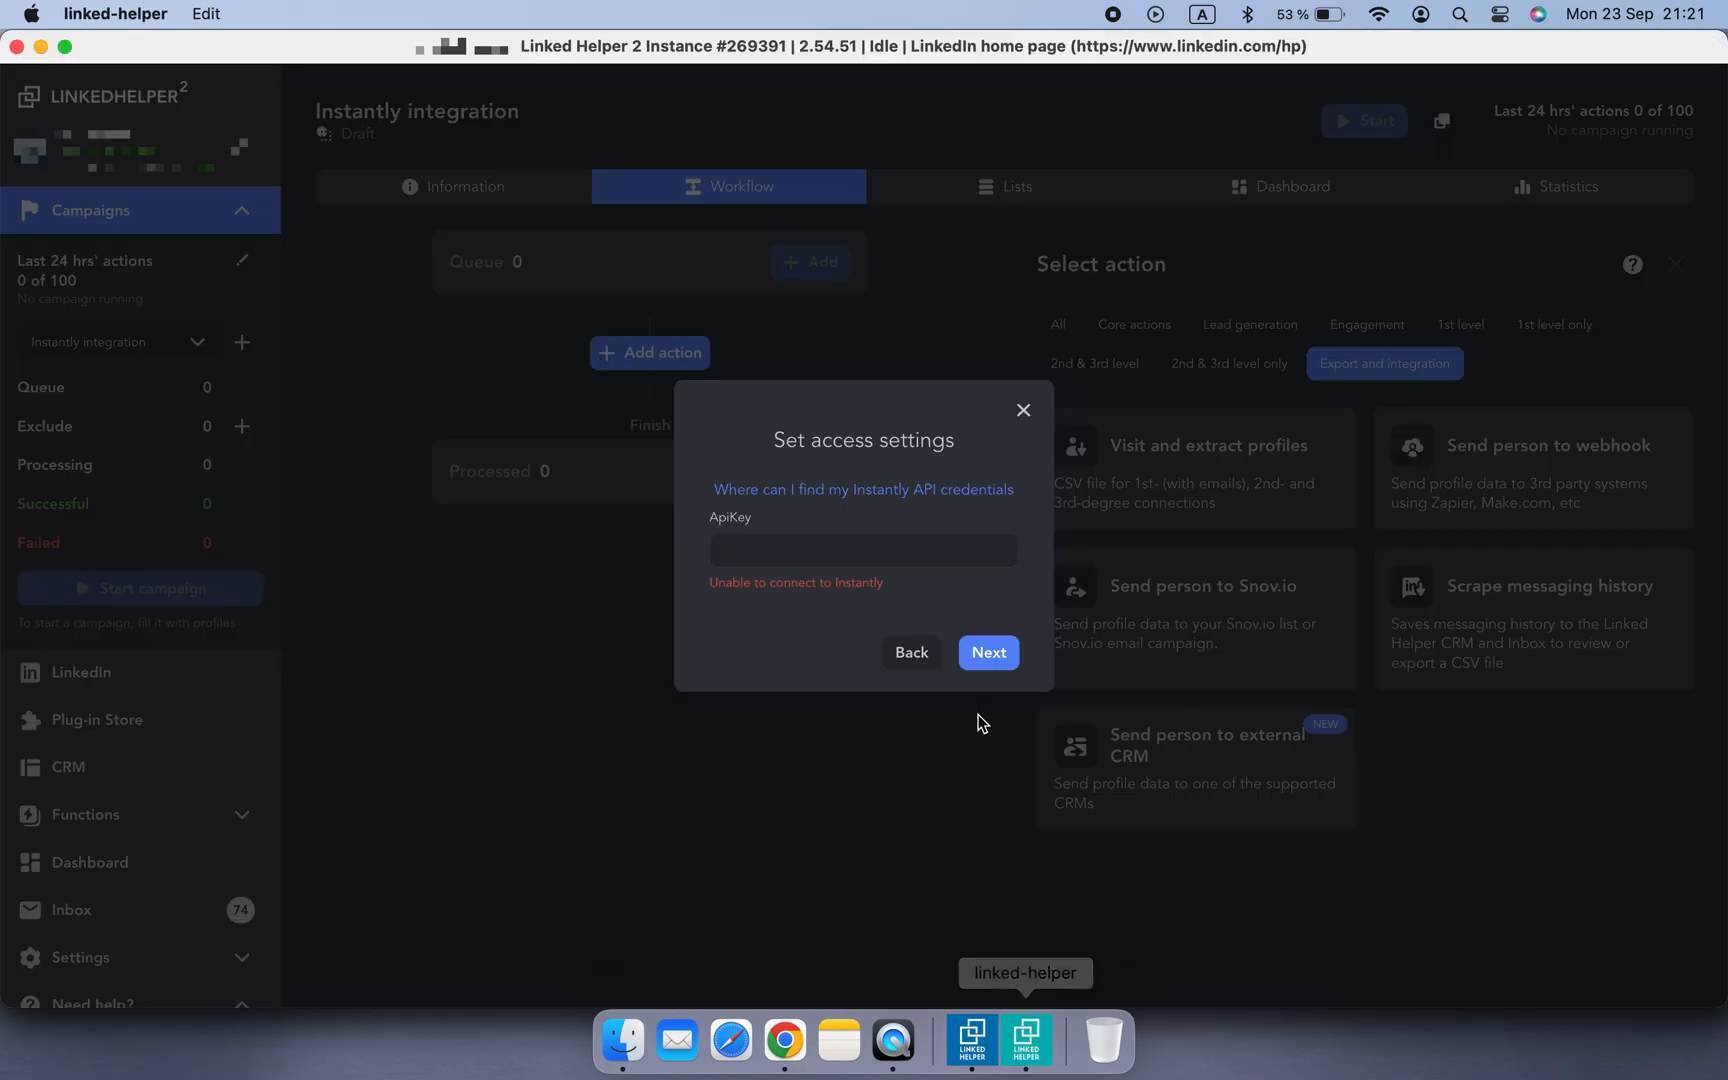
{"action": "left_click", "coordinate": [884, 561]}
{"action": "key", "text": "super+v"}
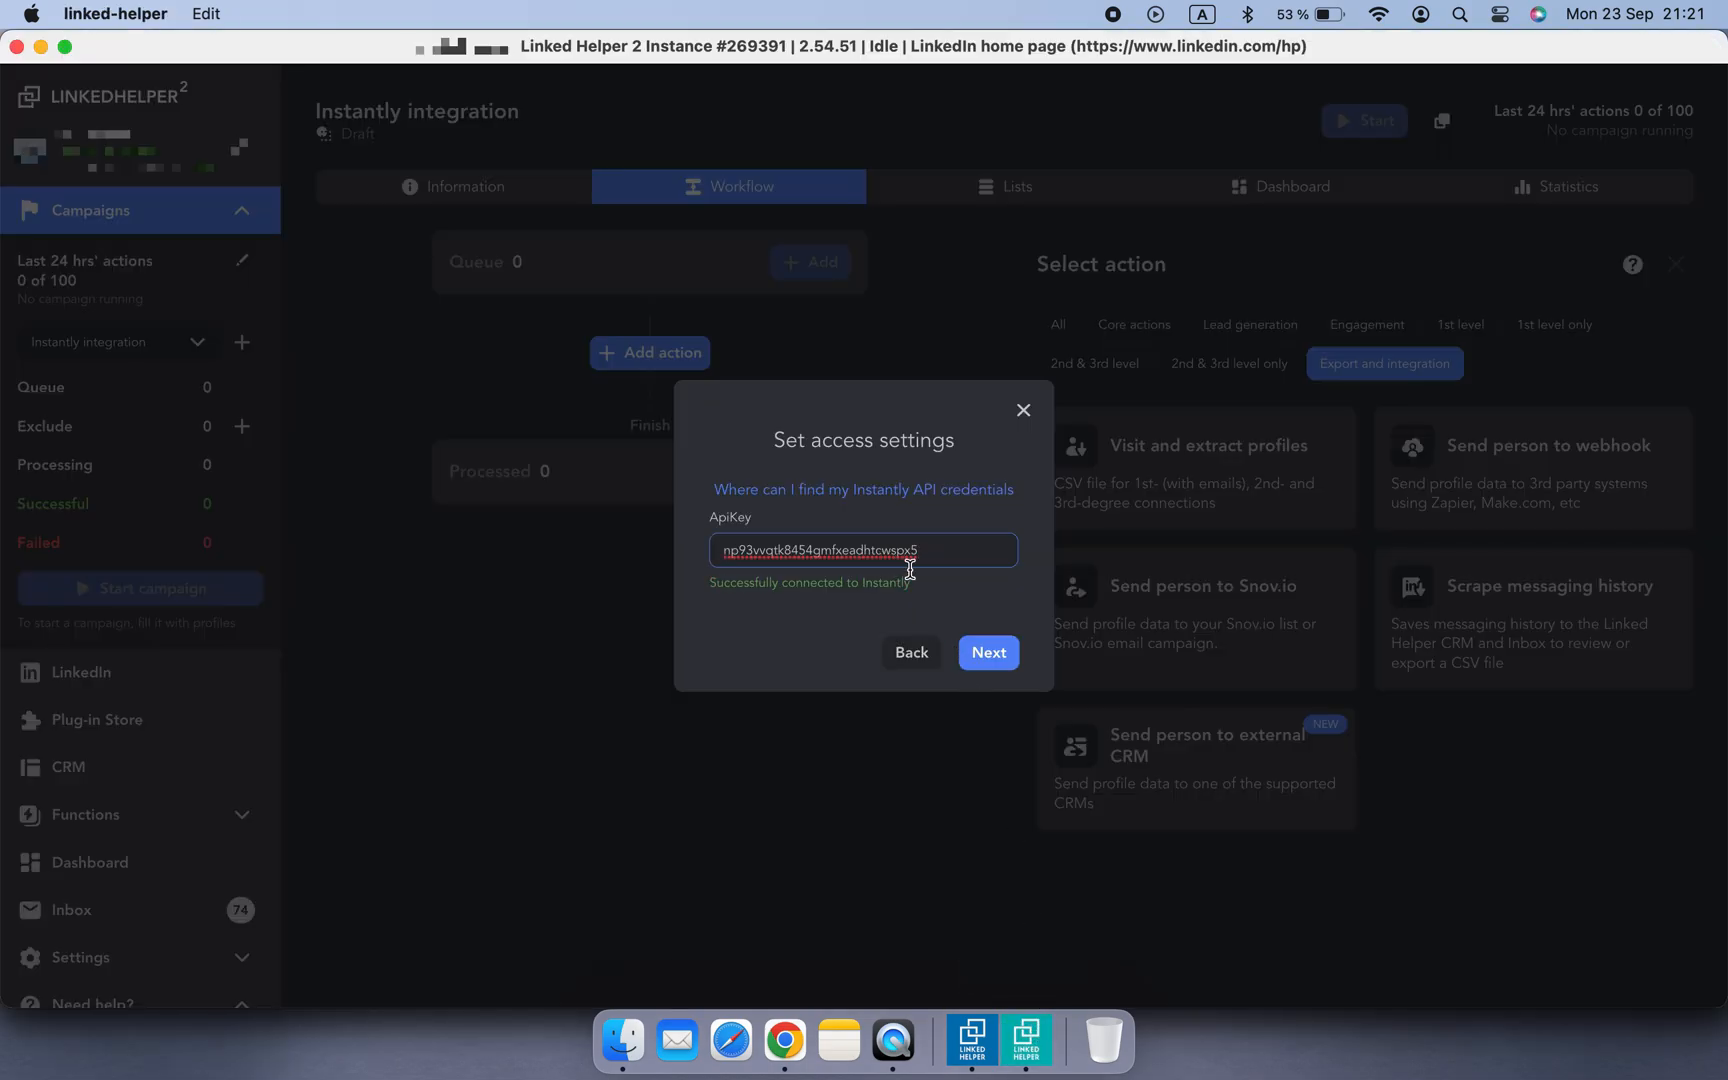
{"action": "left_click", "coordinate": [986, 655]}
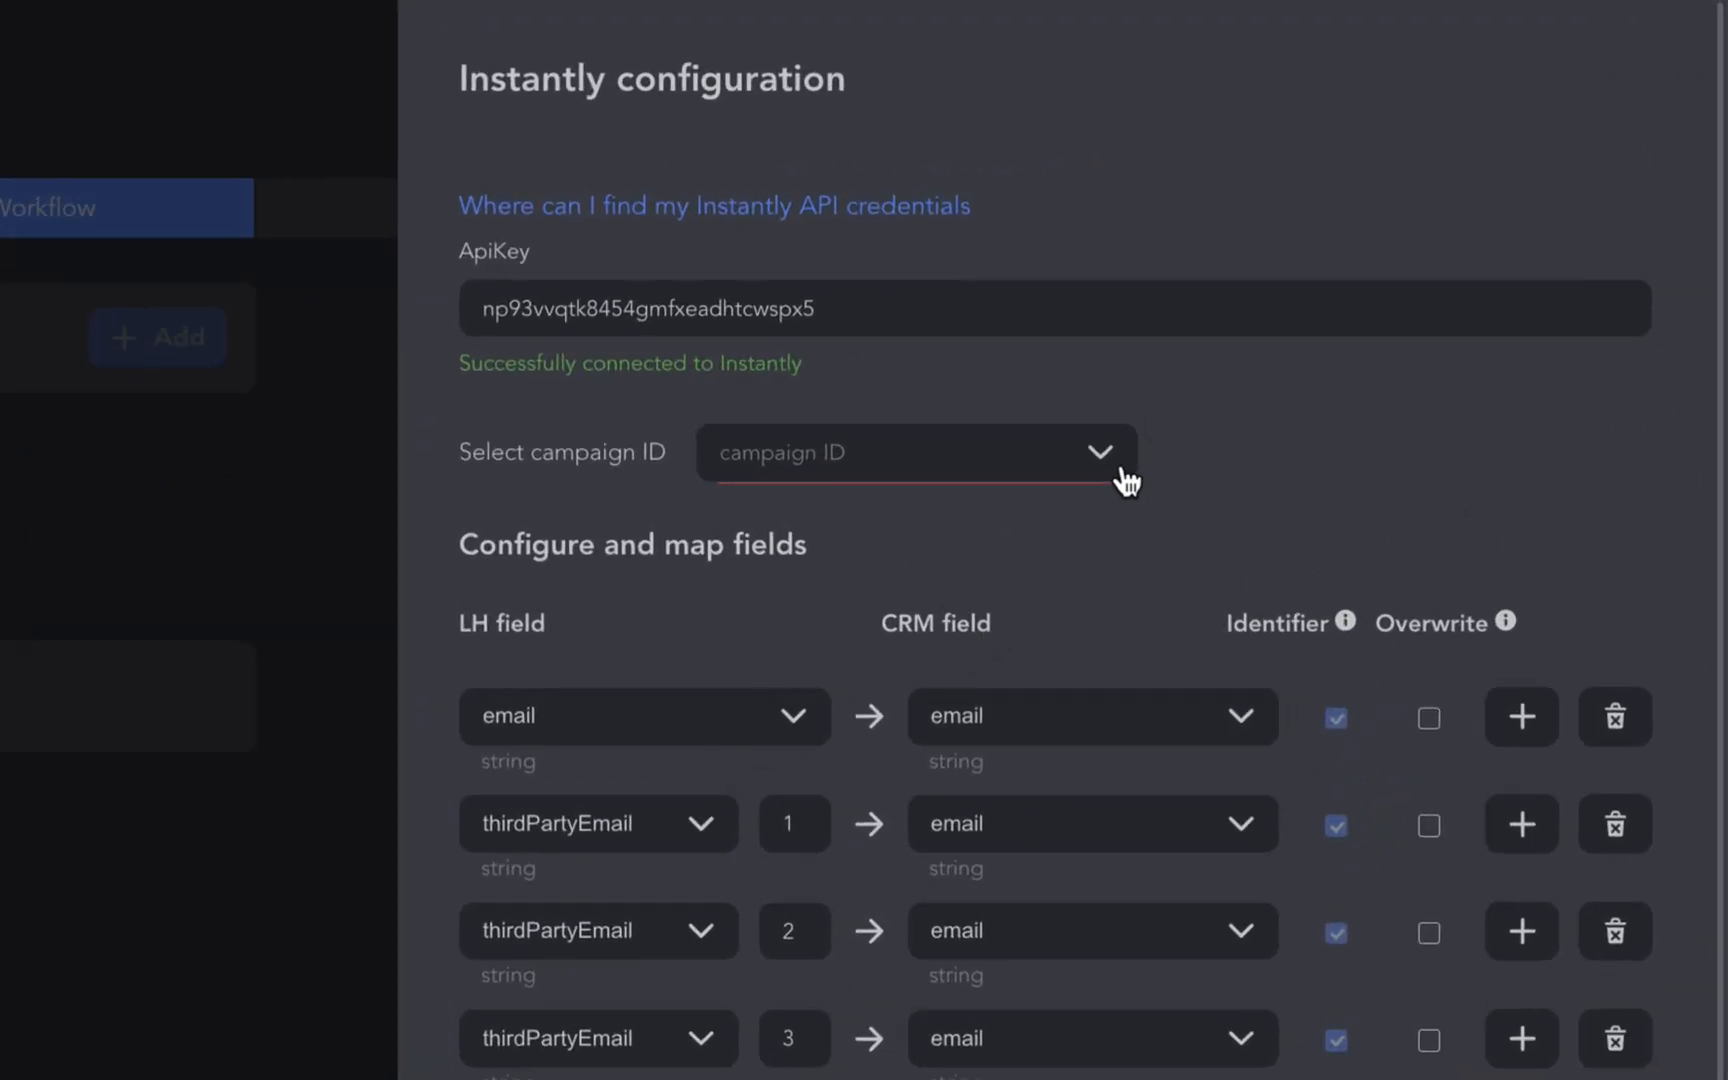
- Select Linked Helper leads as the campaign ID and review the field mappings and their Identifier settings
{"action": "left_click", "coordinate": [1124, 478]}
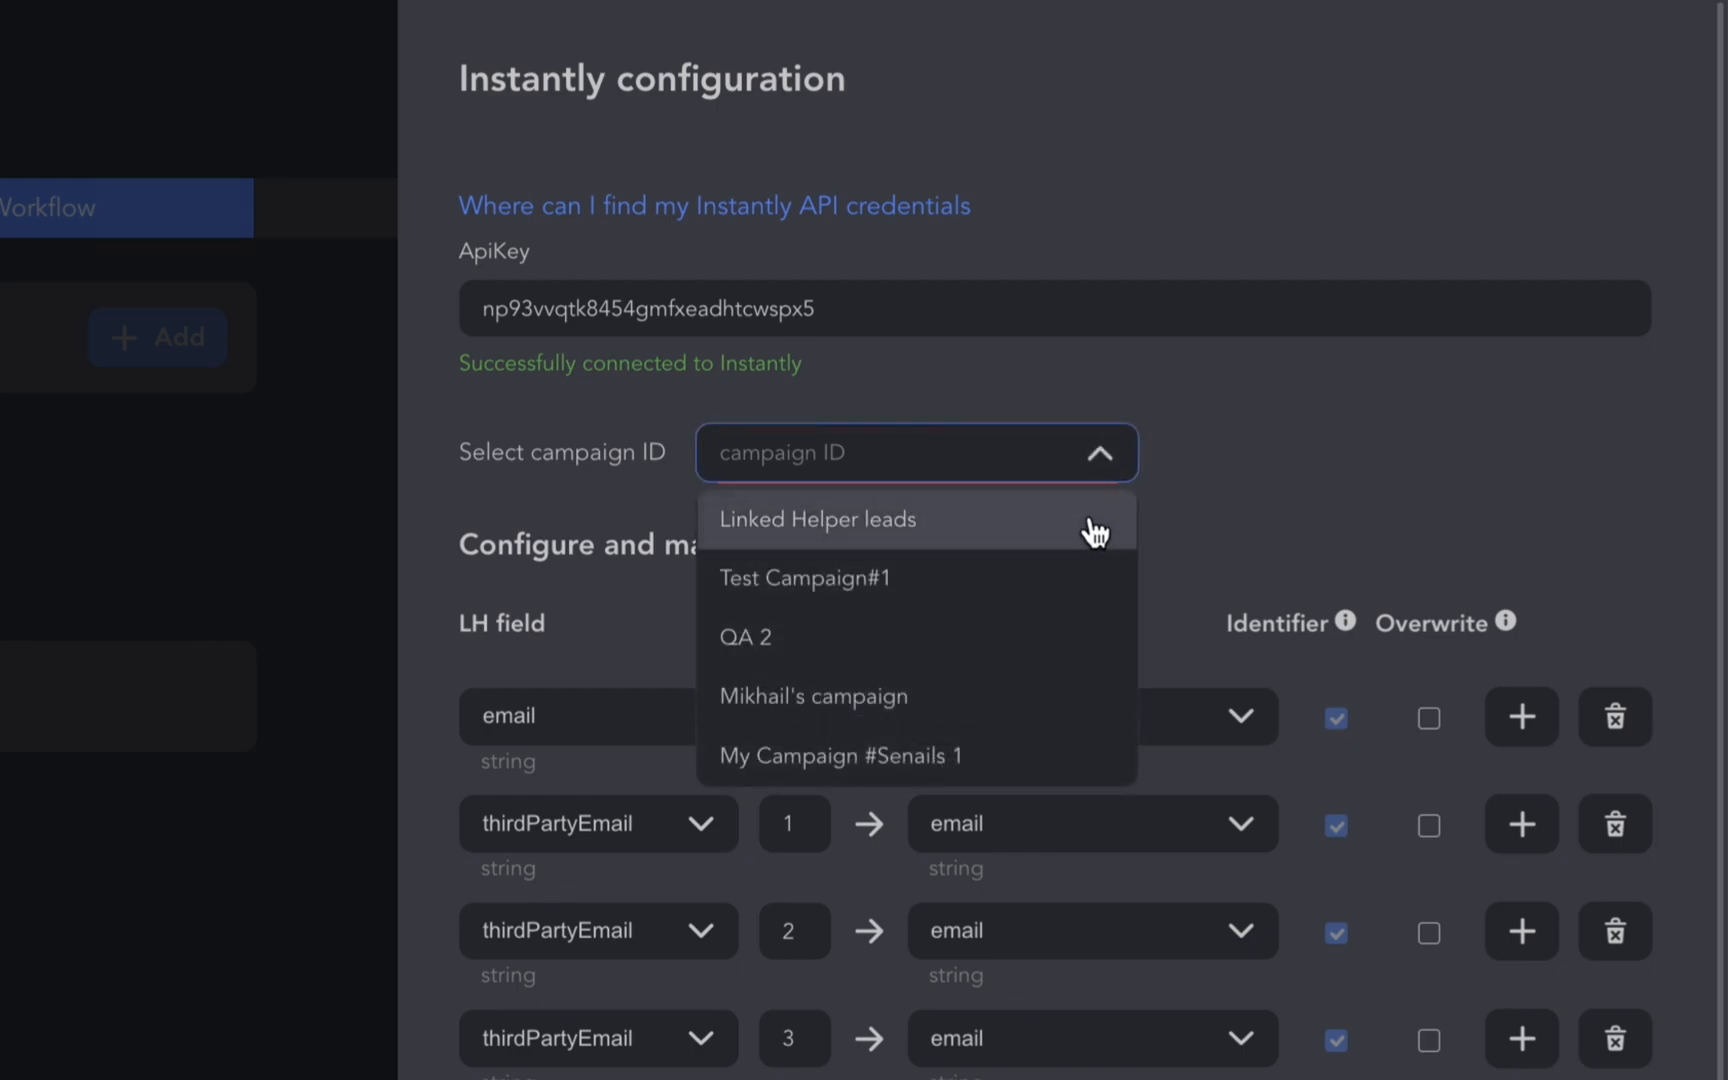
{"action": "left_click", "coordinate": [1095, 530]}
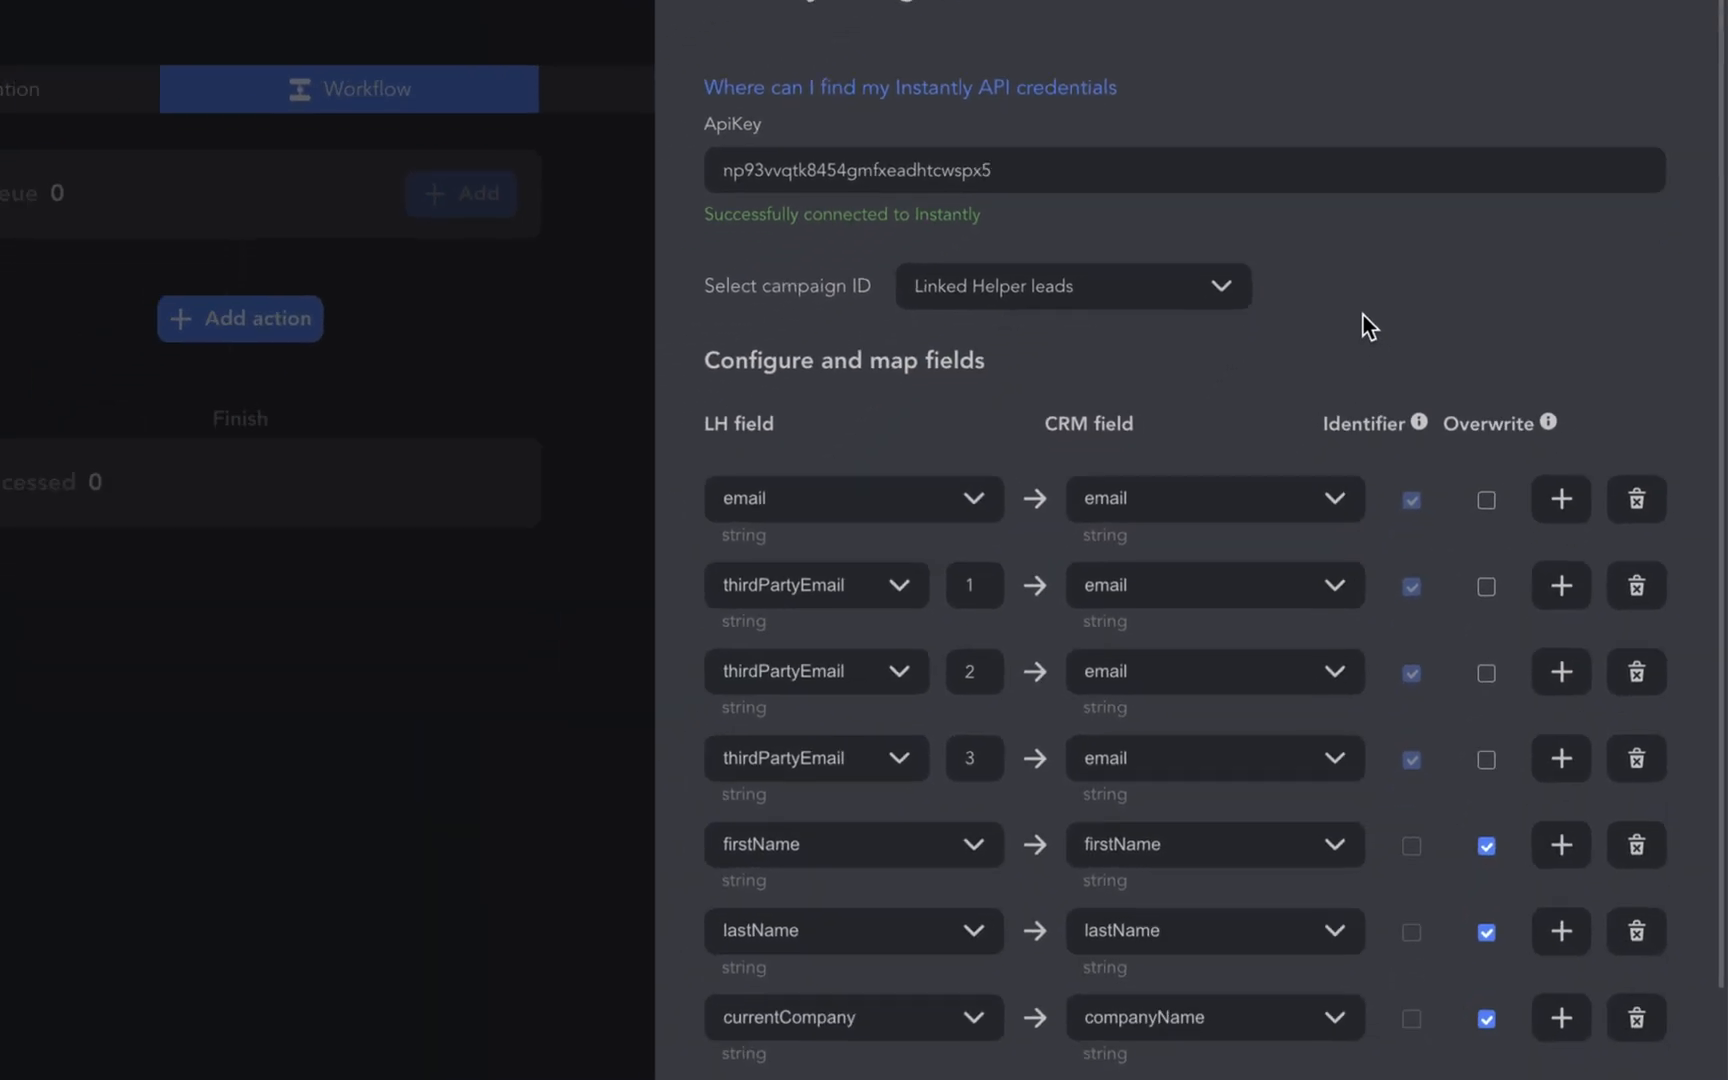
{"action": "scroll", "coordinate": [1470, 522], "scroll_direction": "down", "scroll_amount": 3}
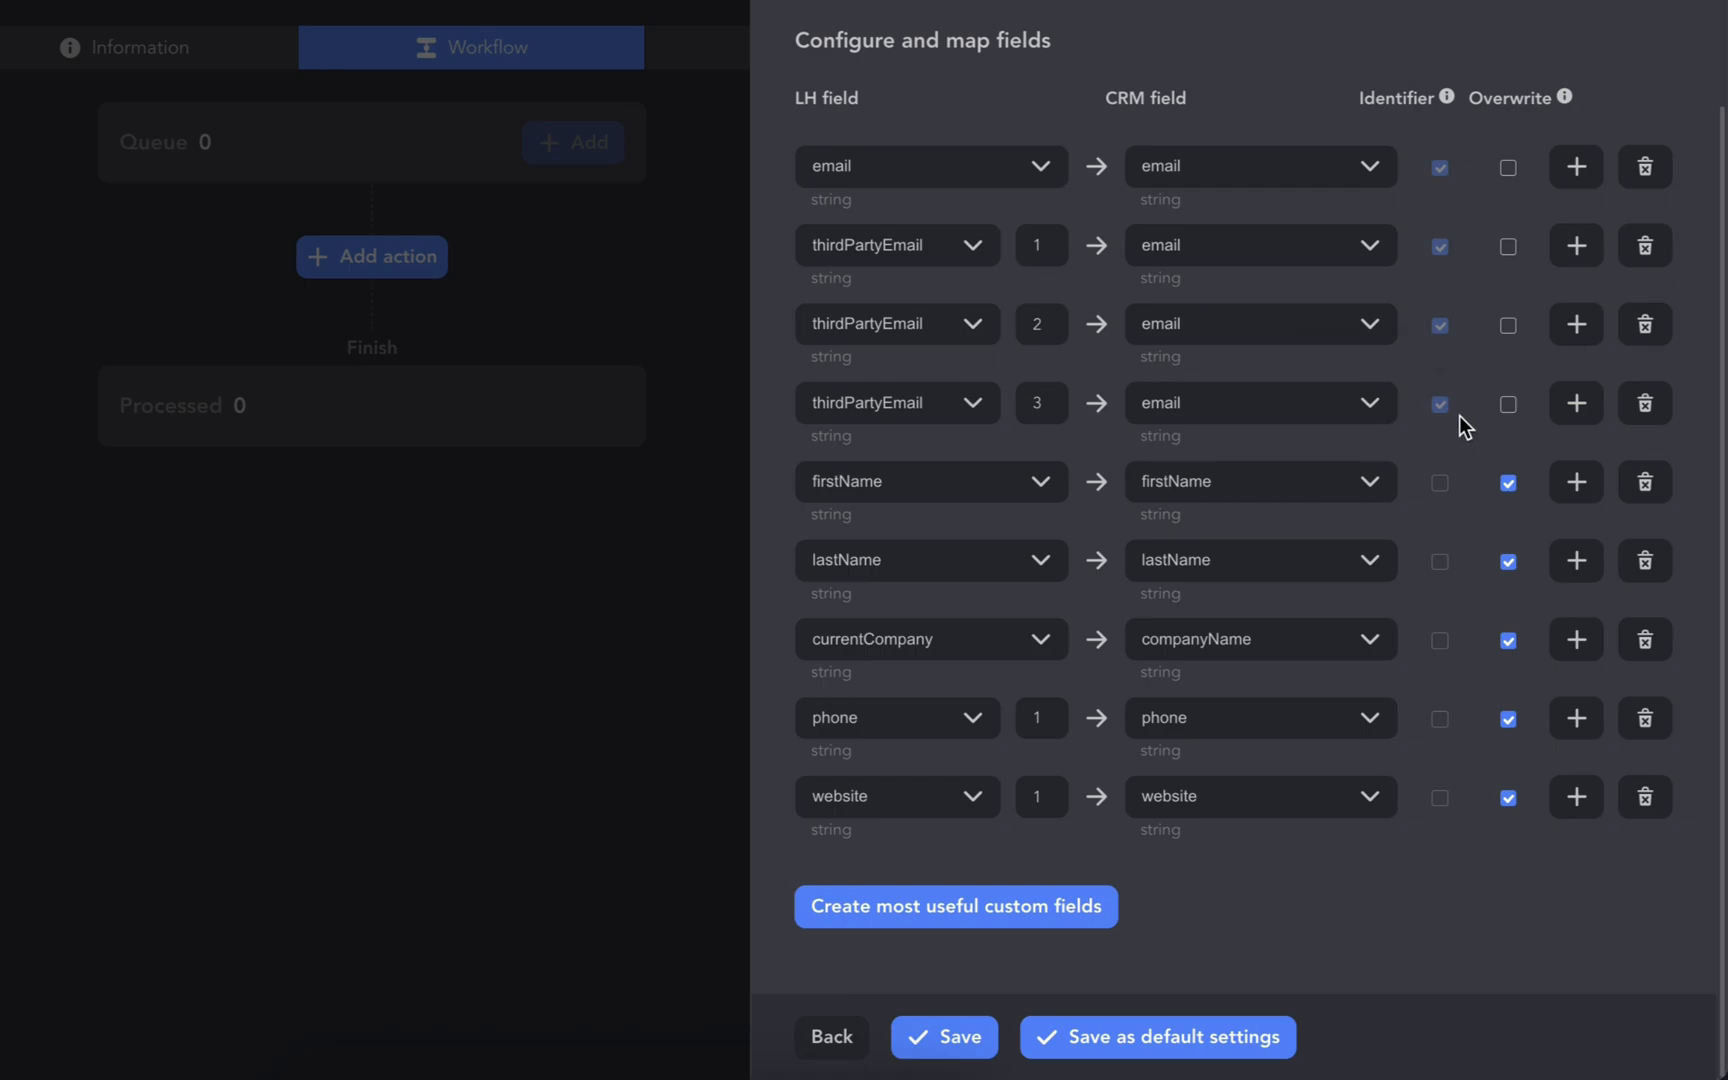
{"action": "mouse_move", "coordinate": [1446, 414]}
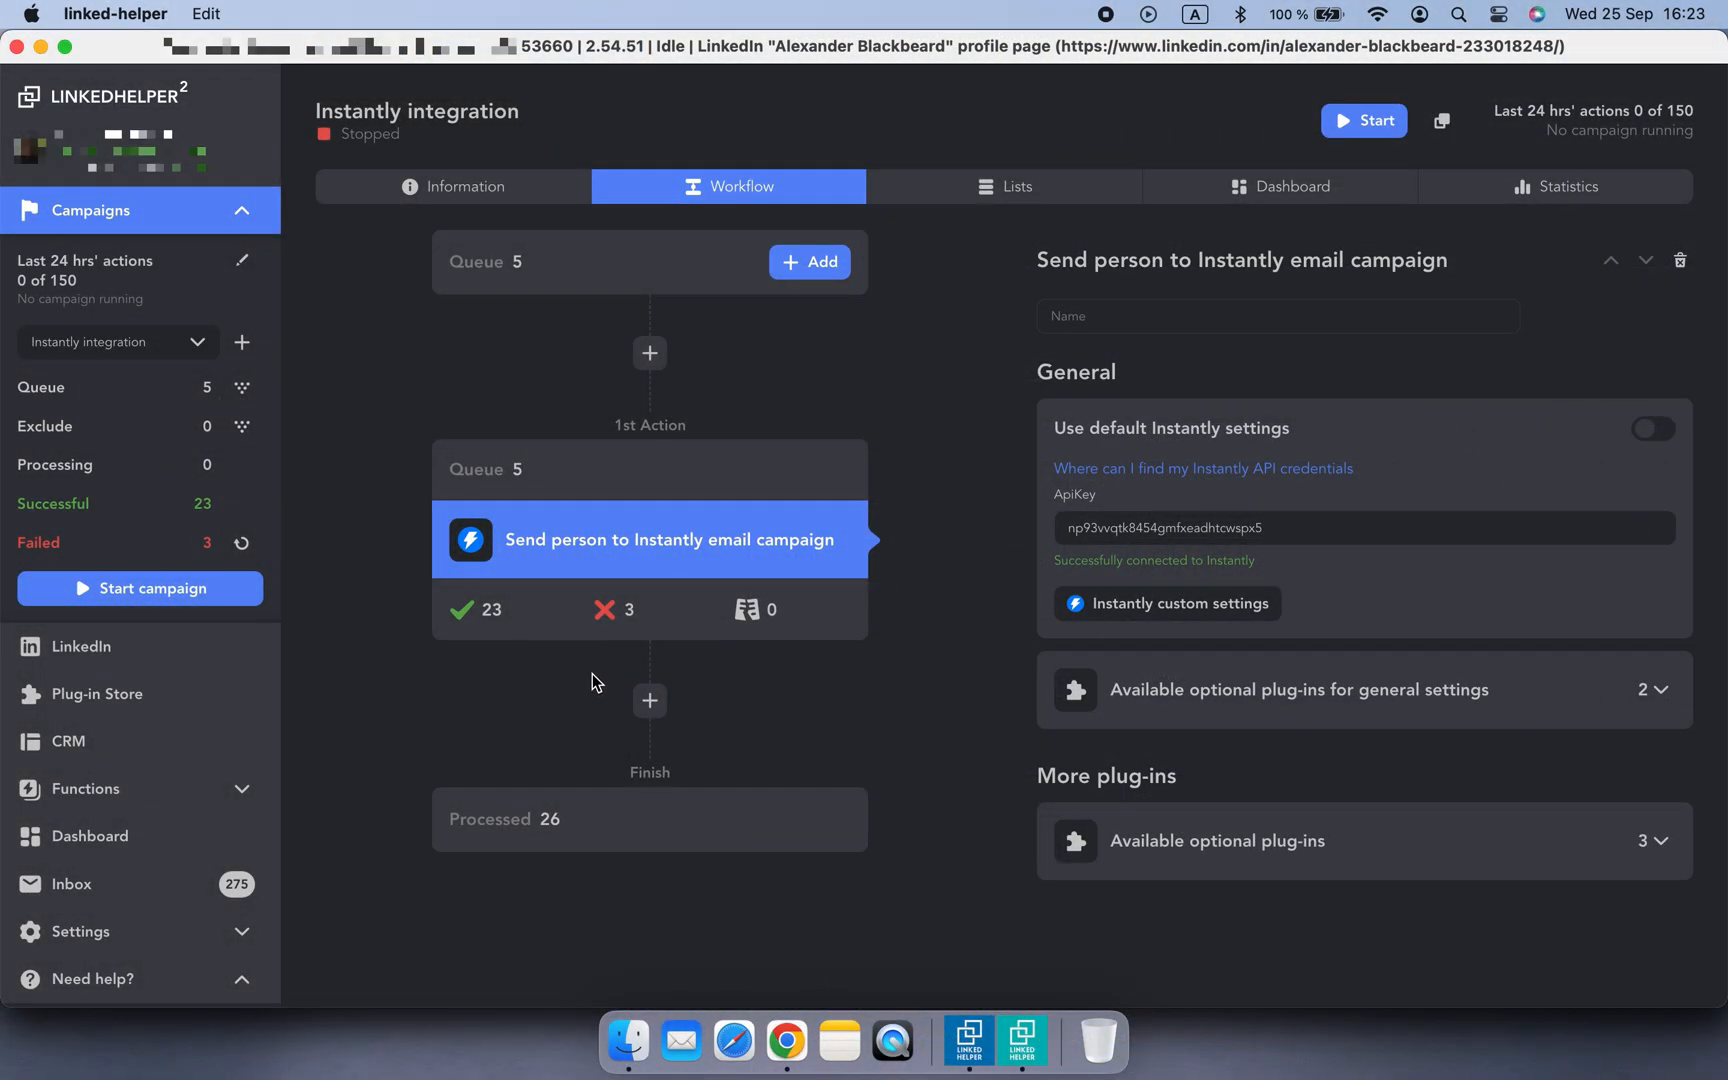
- Examine the failed profiles of the Send person to Instantly email campaign action and their error details
{"action": "left_click", "coordinate": [616, 609]}
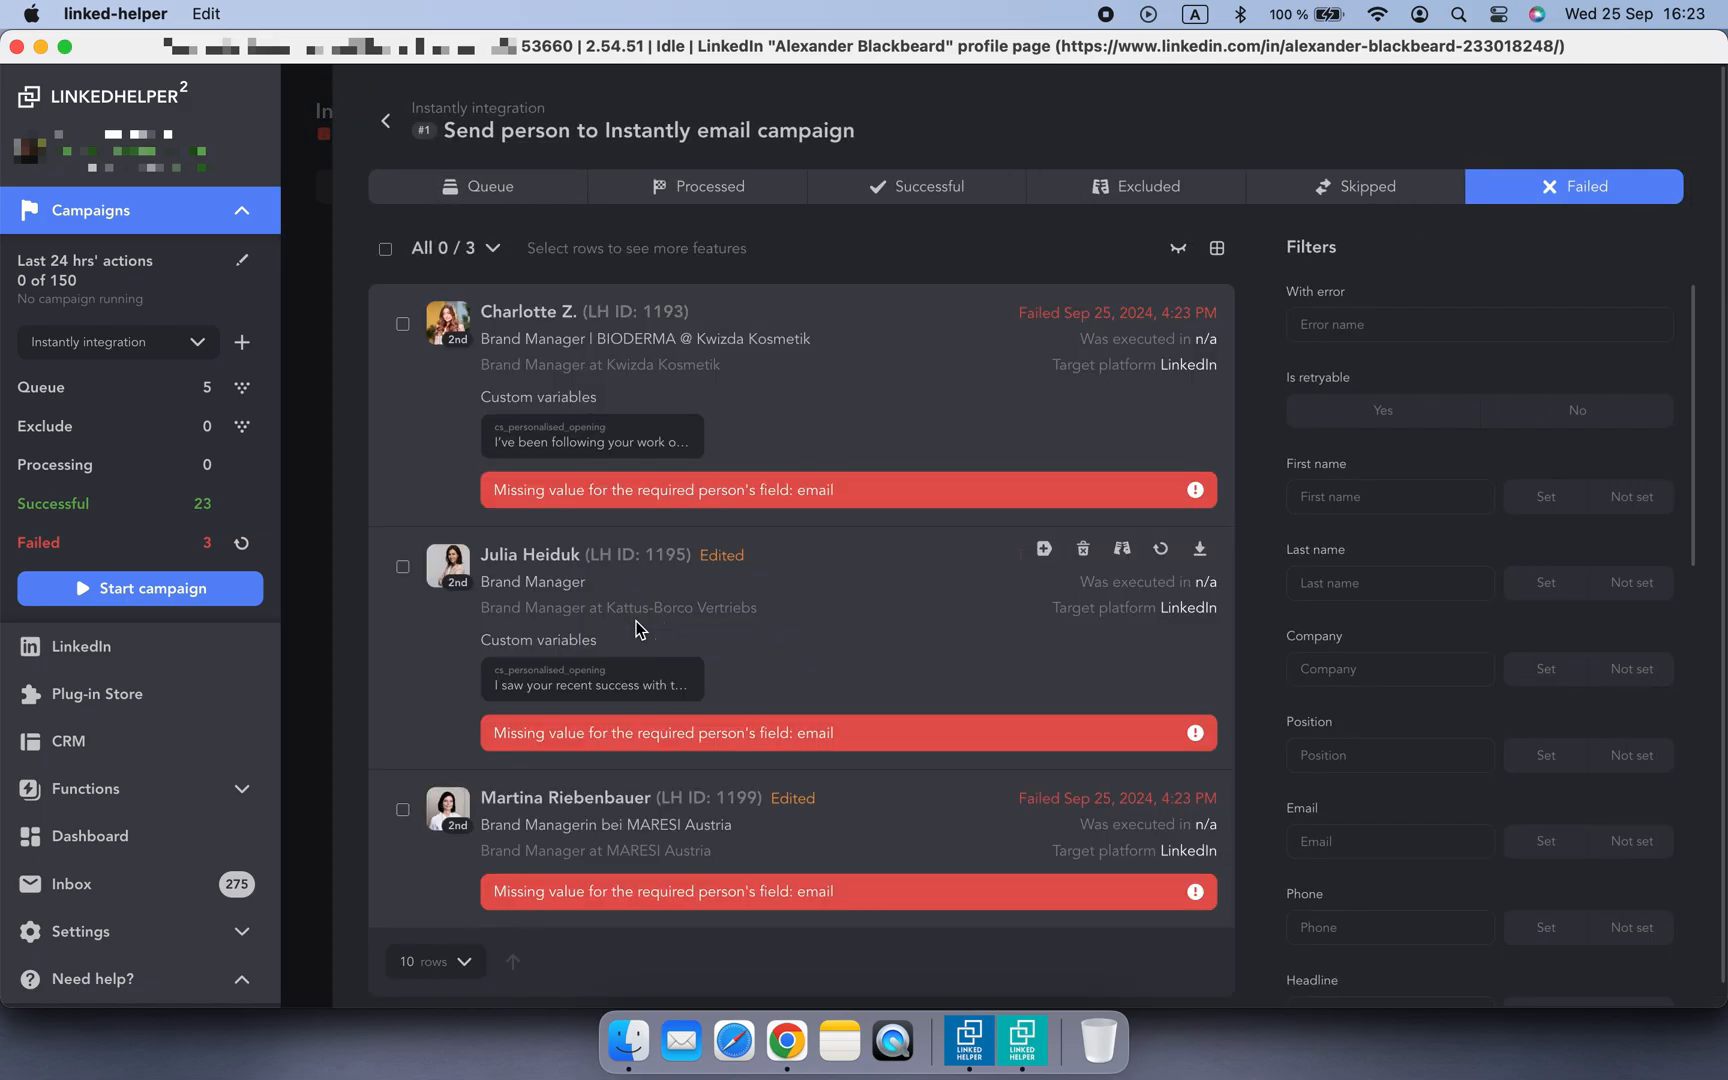
{"action": "left_click", "coordinate": [866, 740]}
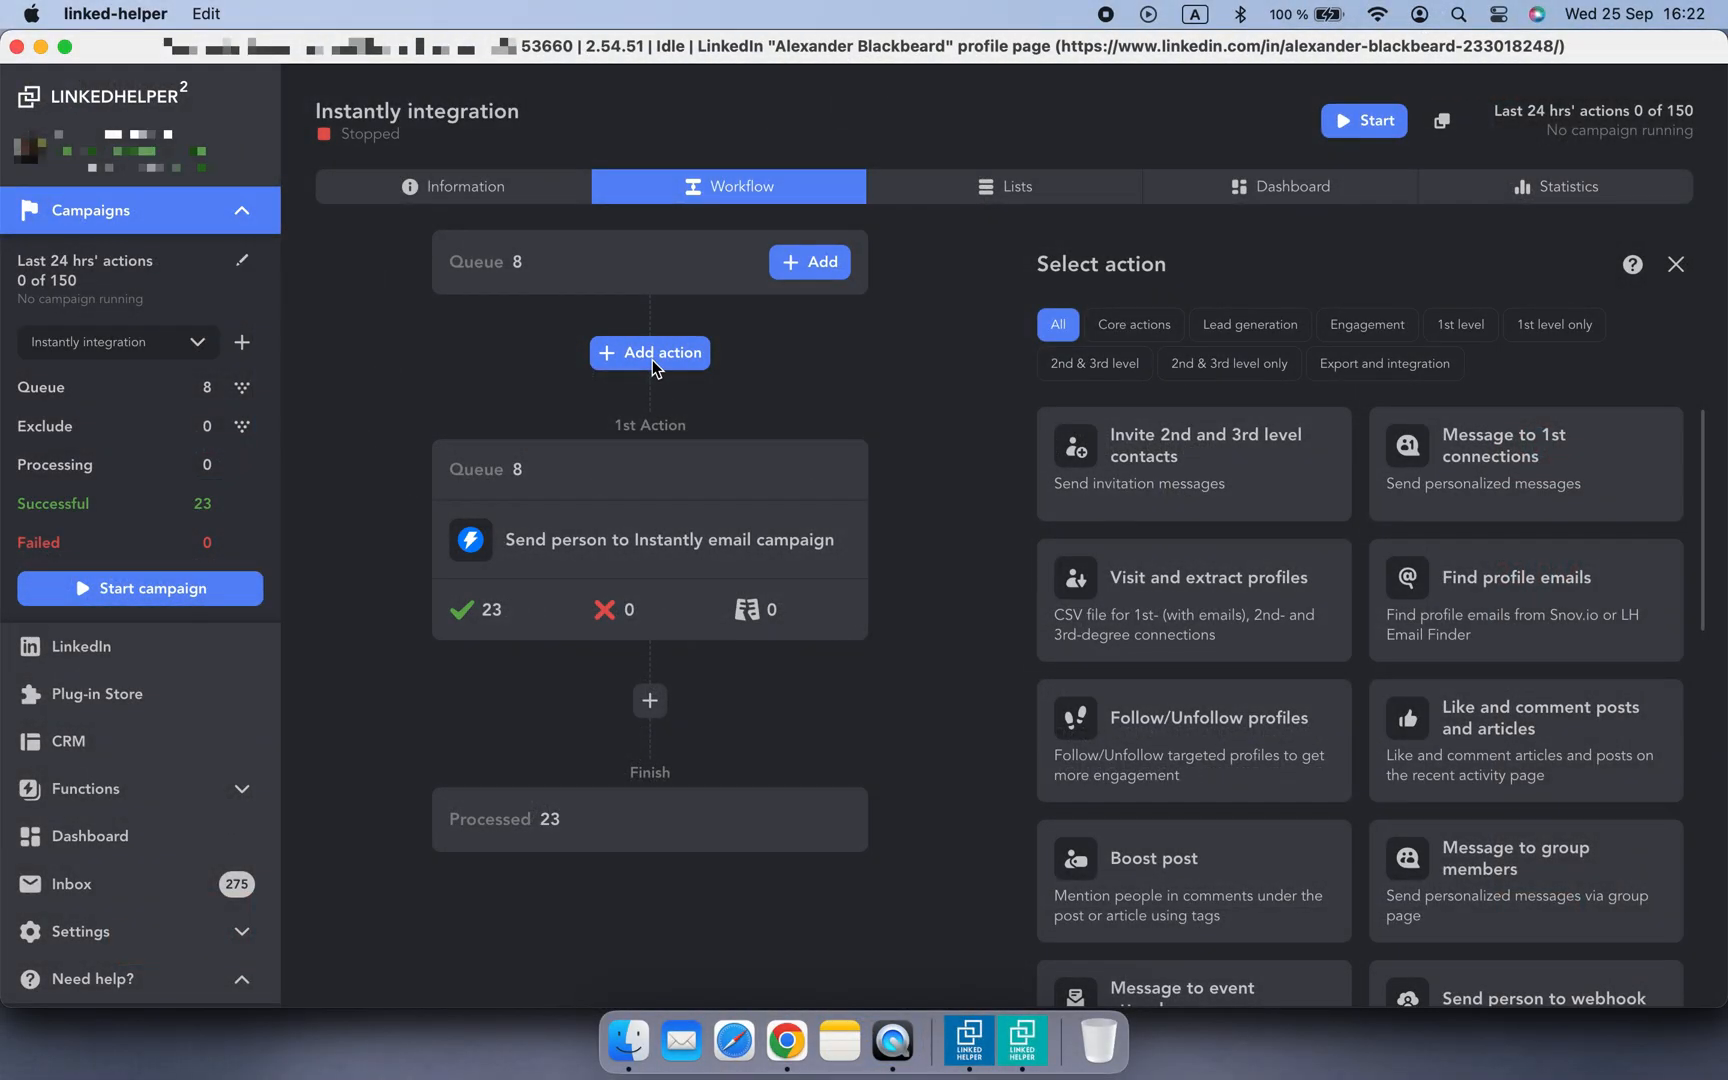
- Insert Visit and extract profiles, followed by Find profile emails, ahead of the Send person to Instantly email campaign action
{"action": "mouse_move", "coordinate": [1276, 651]}
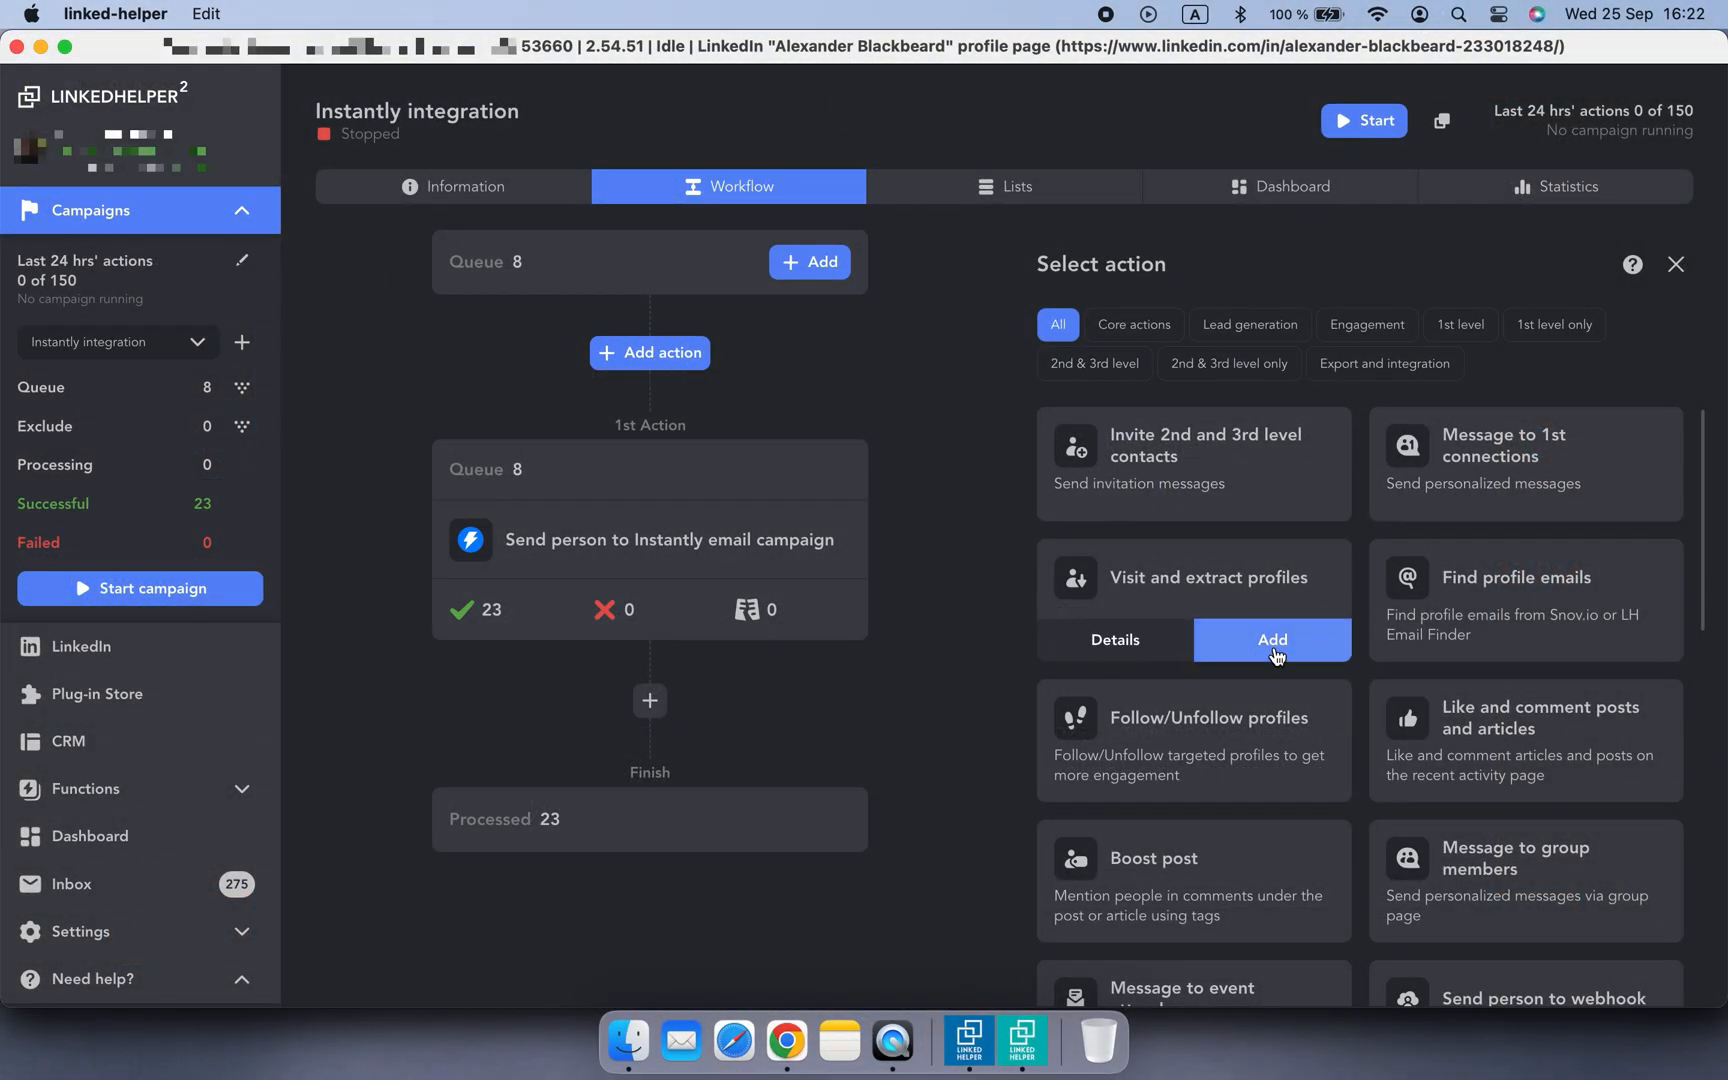
{"action": "left_click", "coordinate": [1272, 641]}
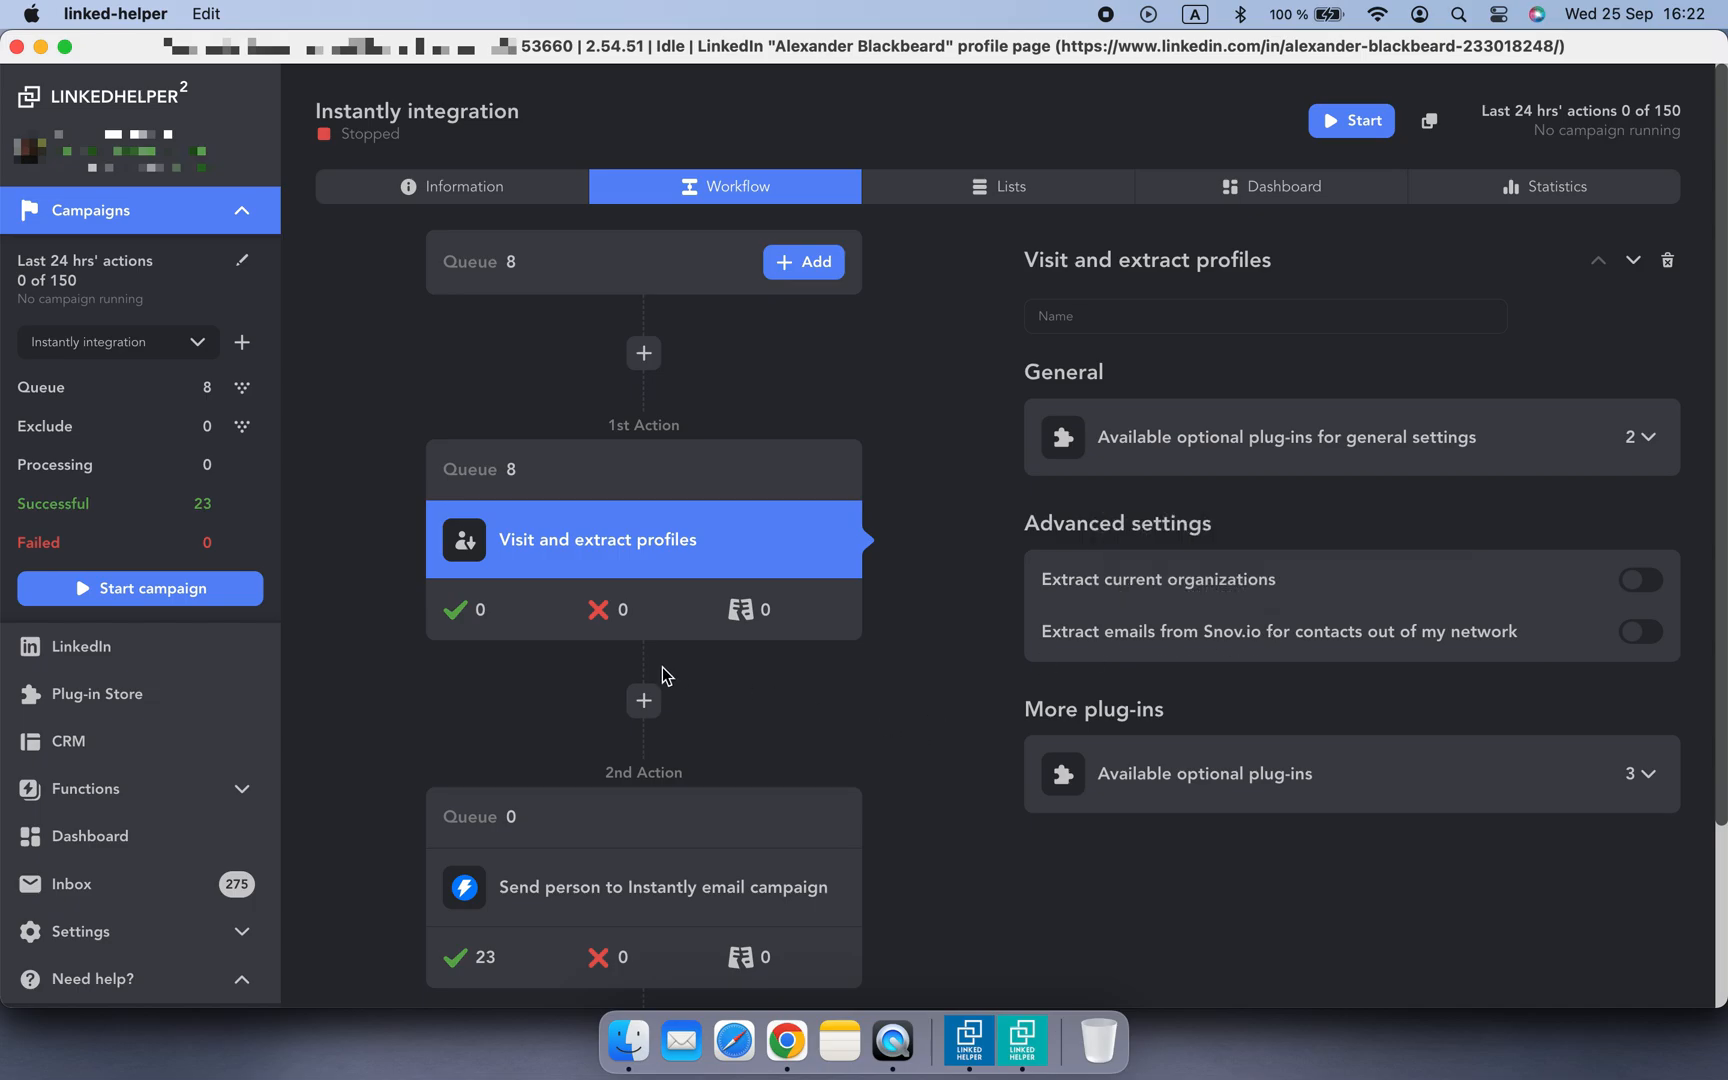
{"action": "left_click", "coordinate": [641, 701]}
{"action": "mouse_move", "coordinate": [1183, 620]}
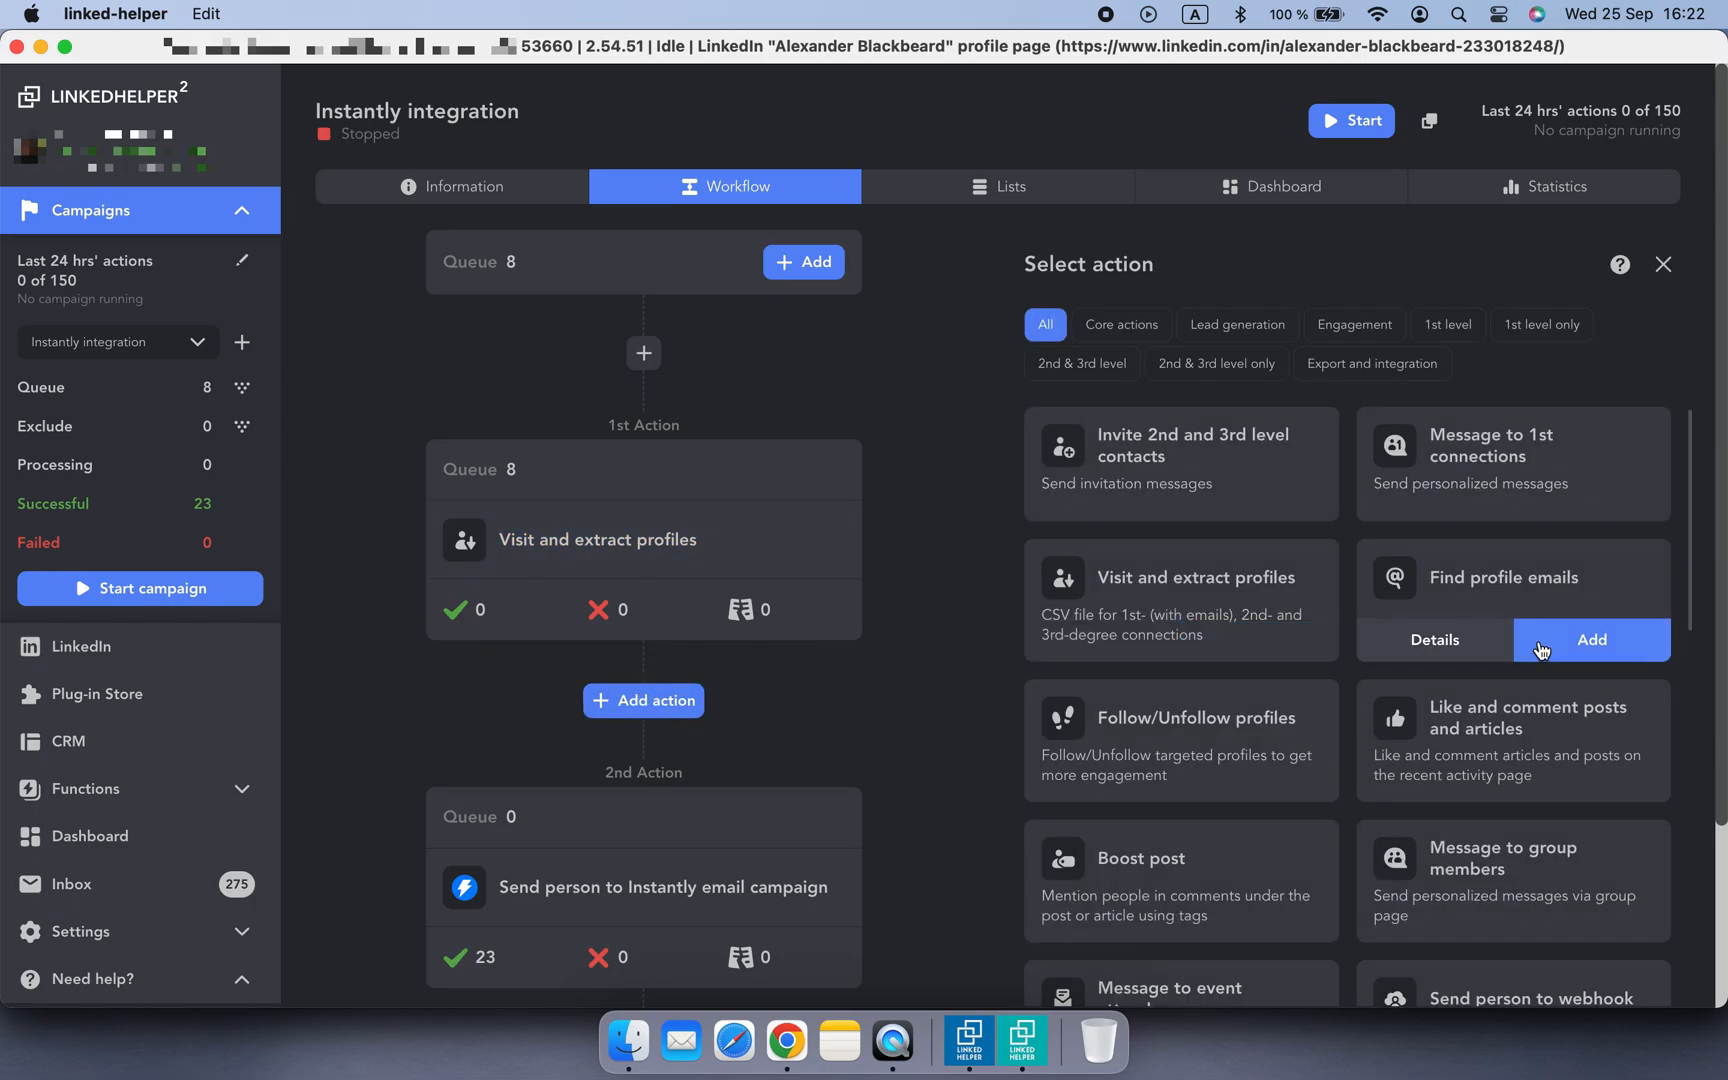
{"action": "left_click", "coordinate": [1547, 645]}
- Delete the website mapping from the Instantly field configuration
{"action": "scroll", "coordinate": [975, 800], "scroll_direction": "down", "scroll_amount": 2}
{"action": "scroll", "coordinate": [969, 795], "scroll_direction": "down", "scroll_amount": 5}
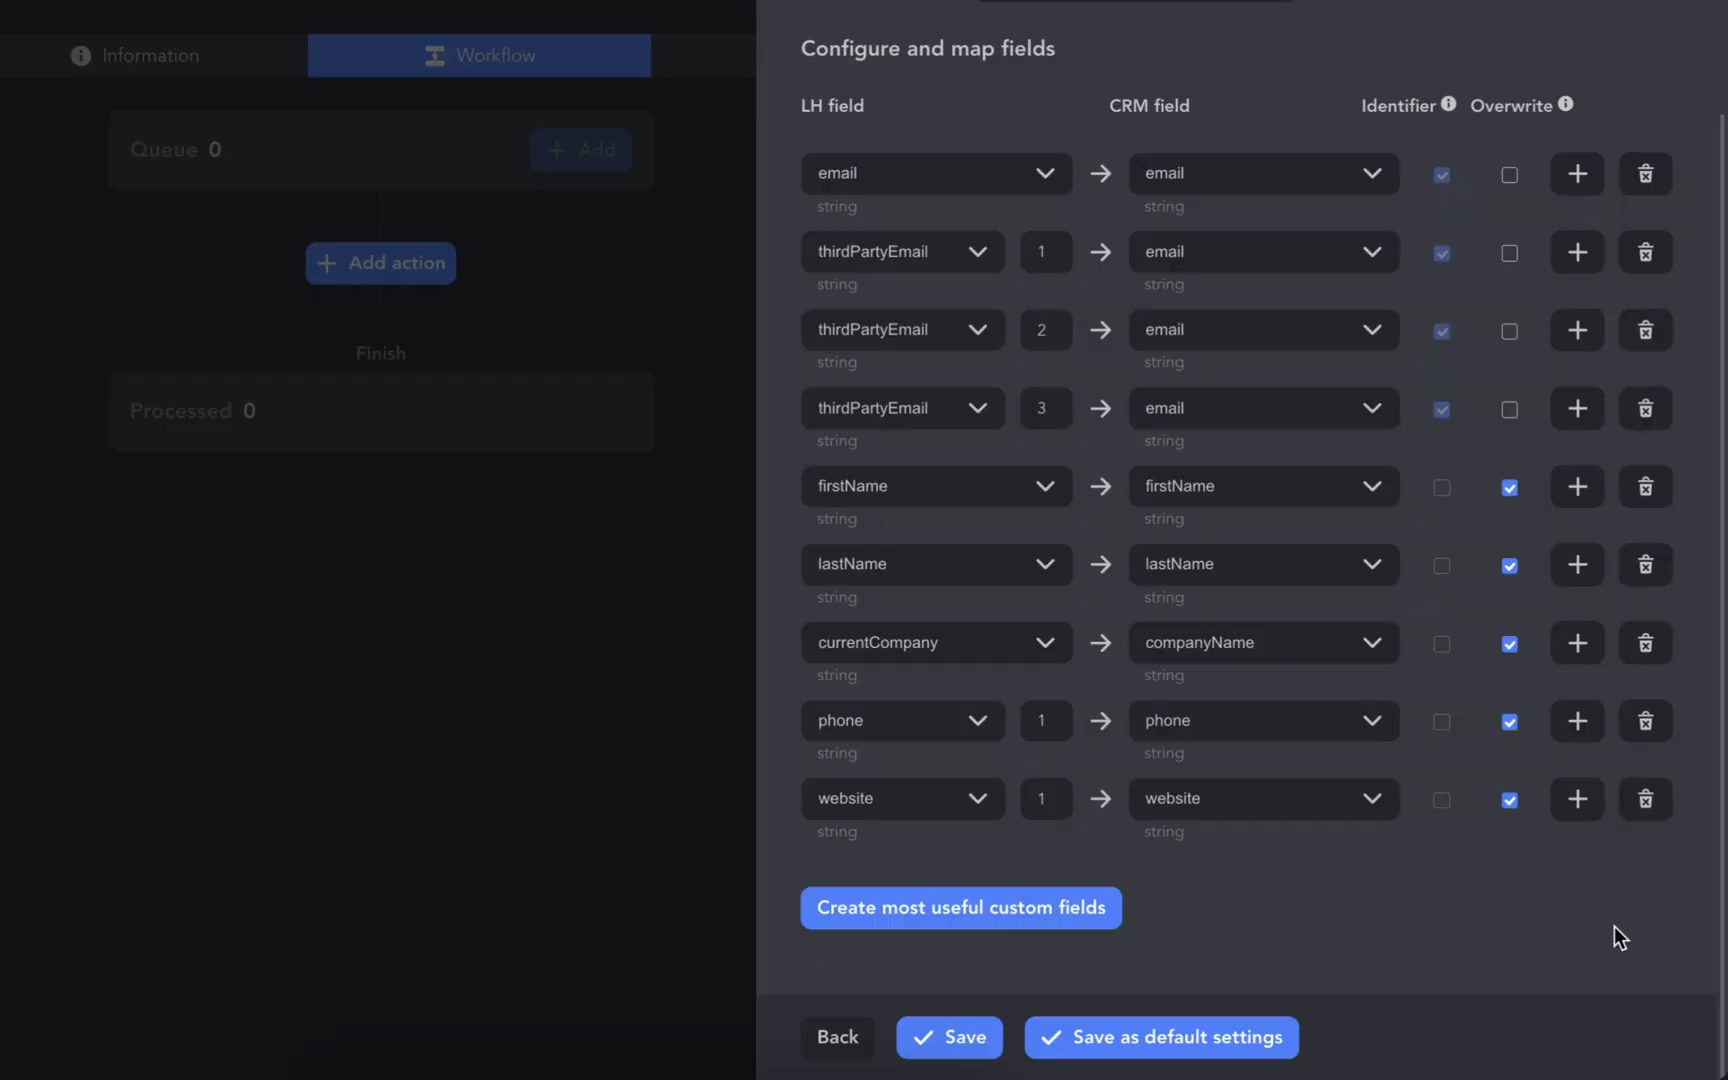
{"action": "left_click", "coordinate": [1642, 812]}
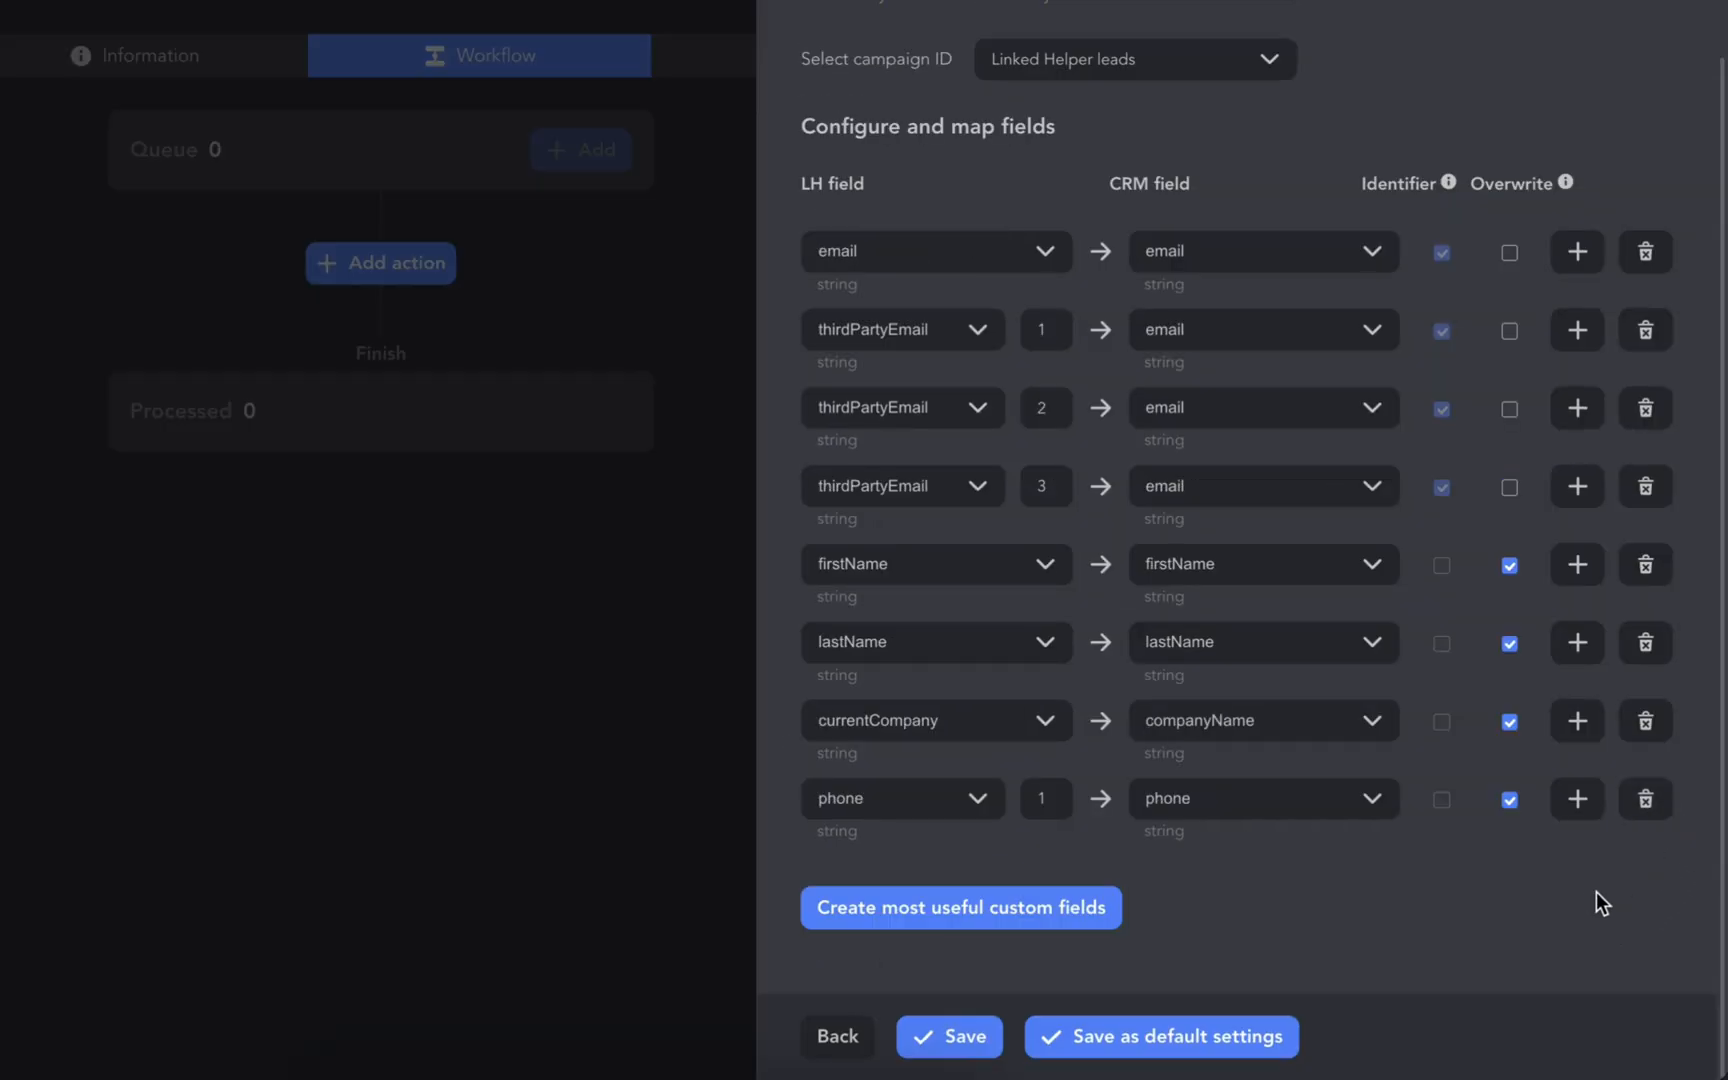
- Add a mapping row below phone with CONSTANT_VALUE as the LH field and "Webinar promotion" as its constant value
{"action": "left_click", "coordinate": [1574, 812]}
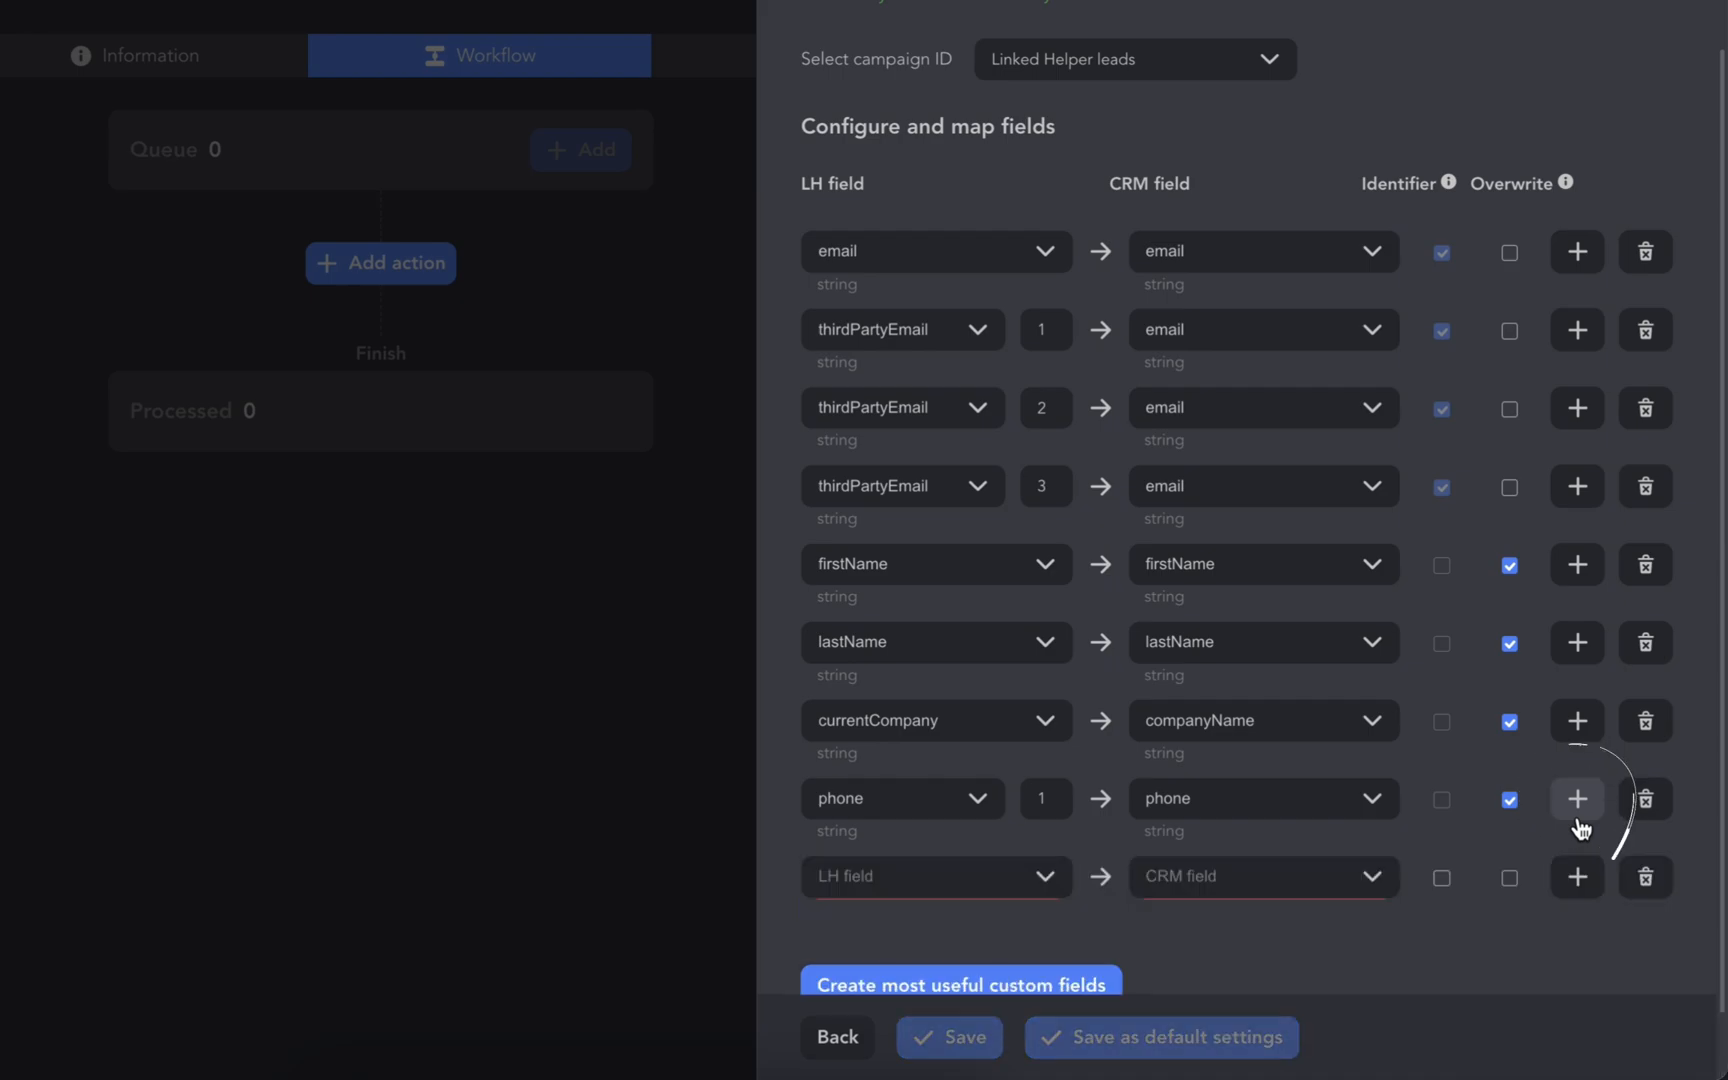
{"action": "scroll", "coordinate": [1534, 848], "scroll_direction": "down", "scroll_amount": 1}
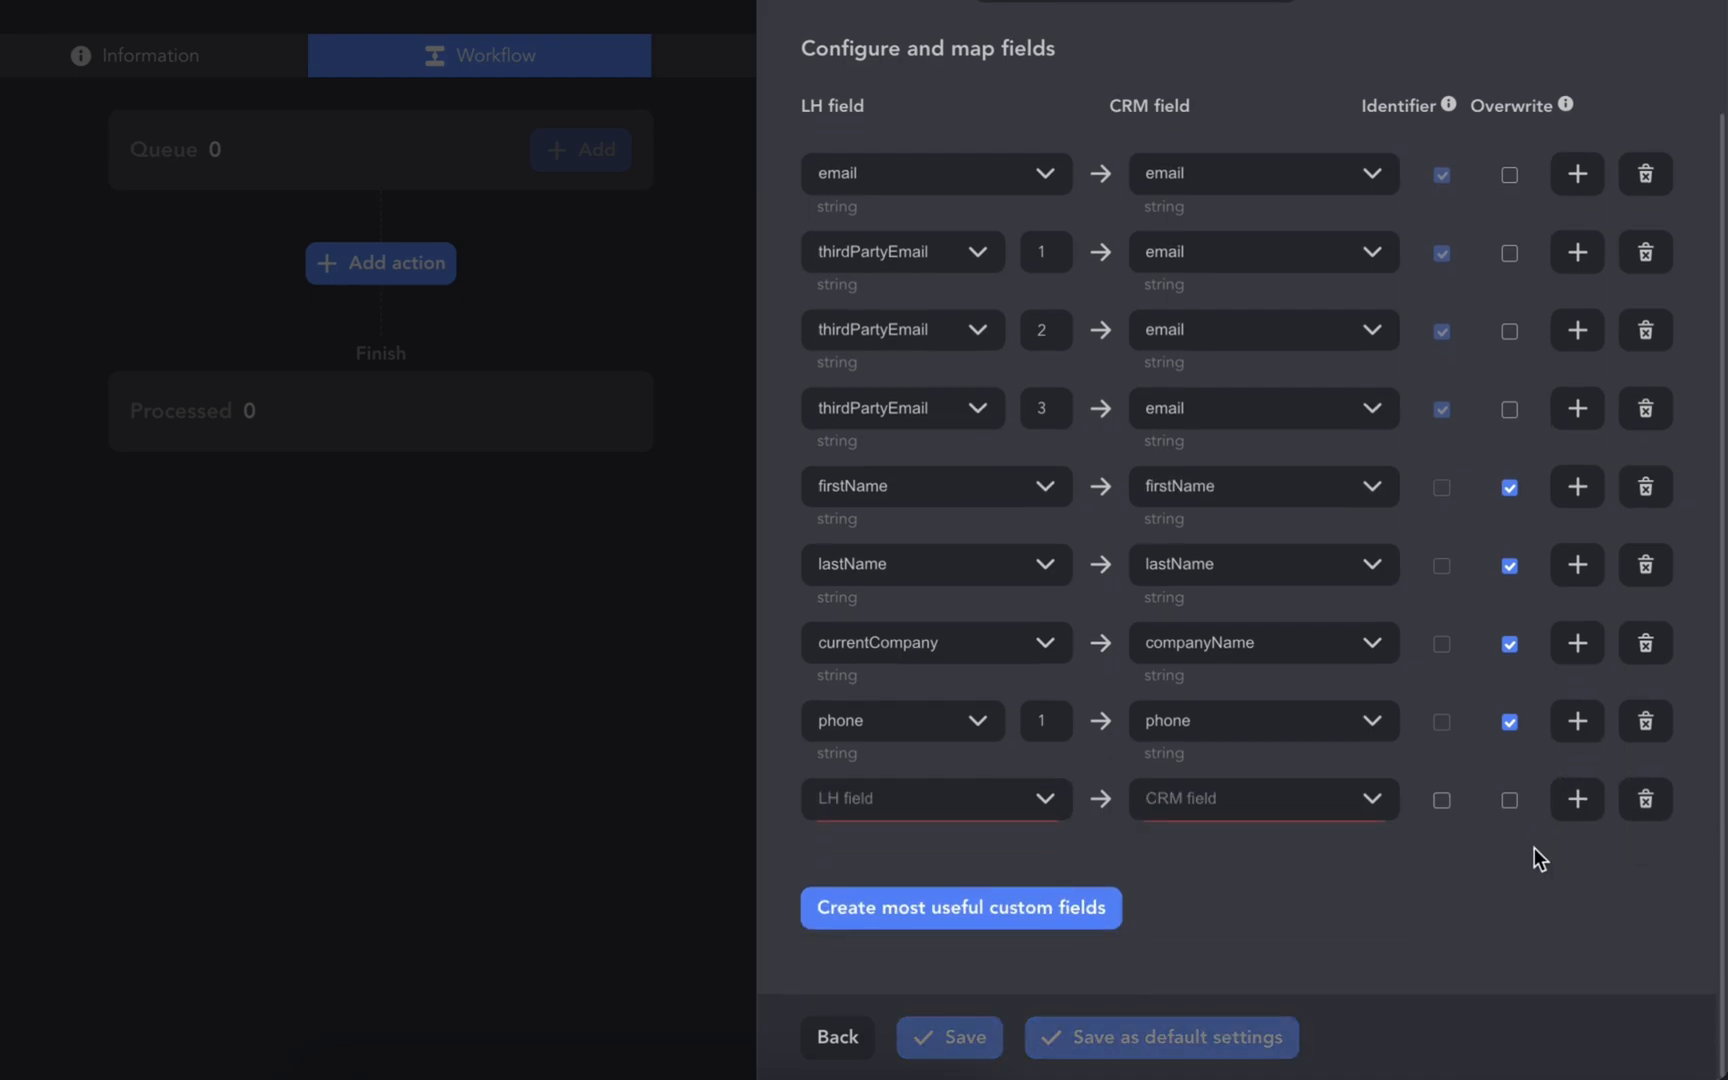
{"action": "left_click", "coordinate": [957, 808]}
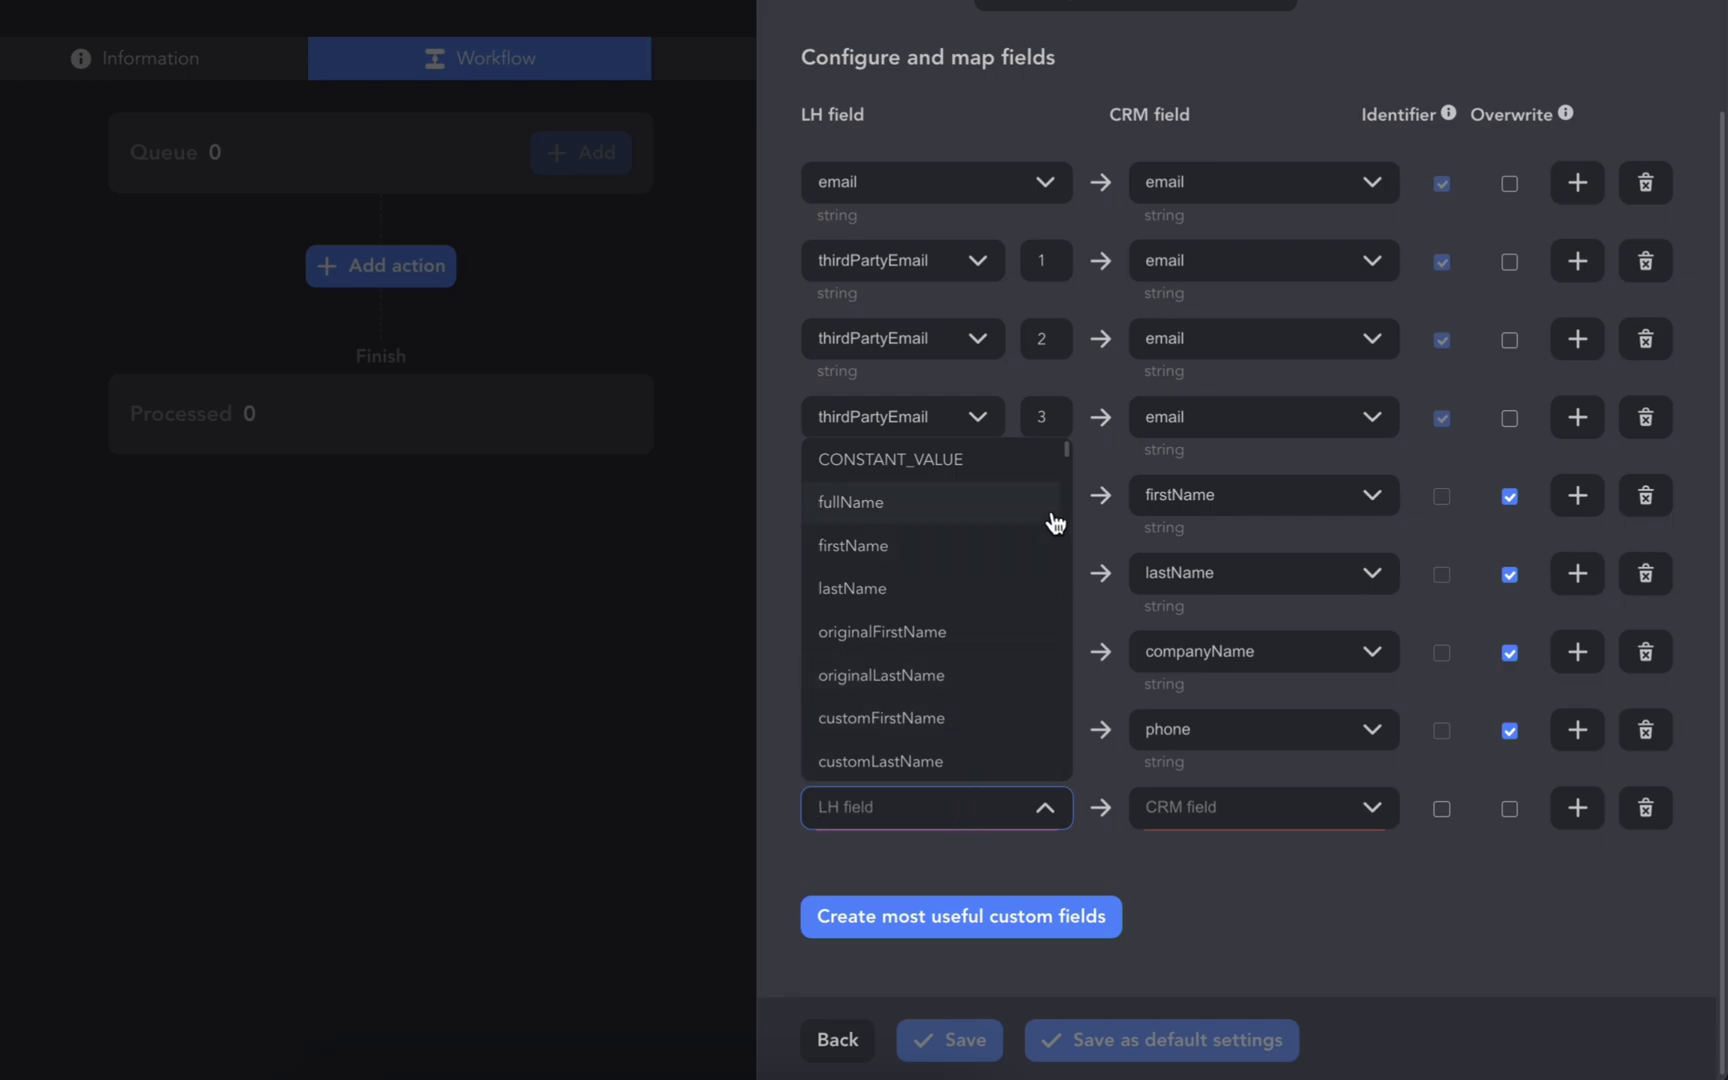
{"action": "left_click", "coordinate": [1034, 466]}
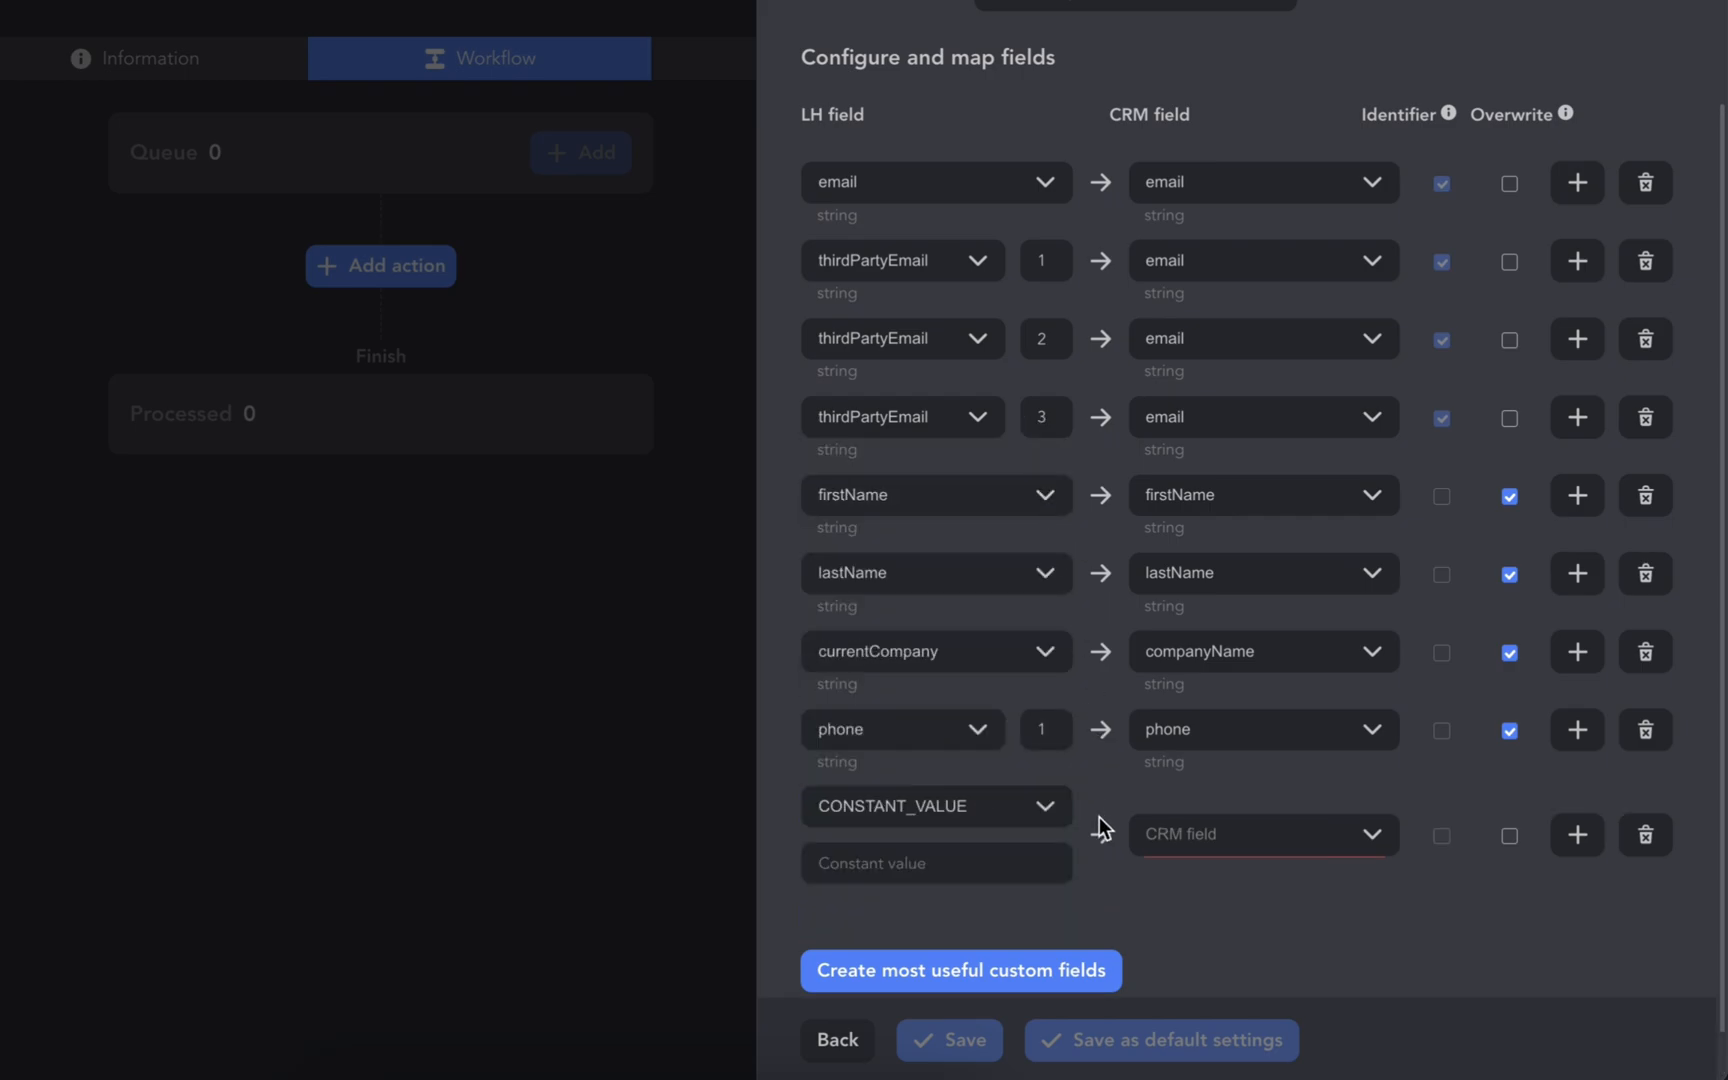
{"action": "scroll", "coordinate": [1099, 817], "scroll_direction": "down", "scroll_amount": 1}
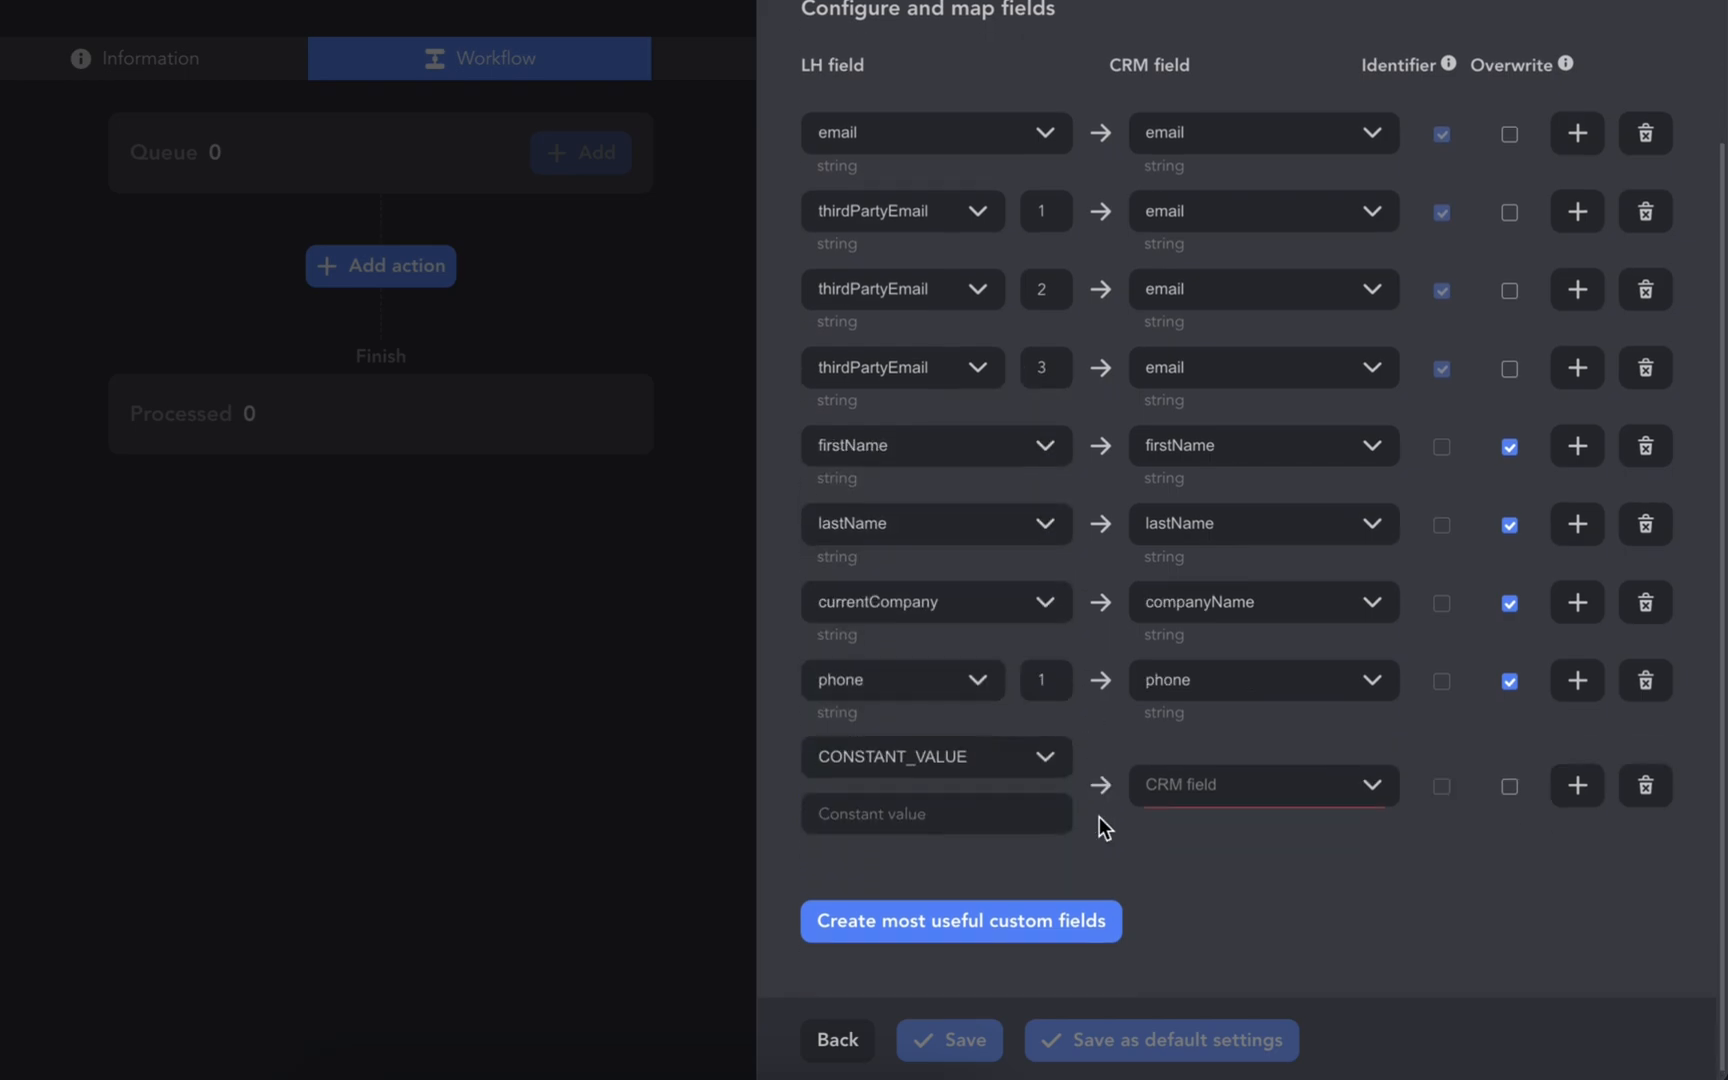
{"action": "left_click", "coordinate": [1049, 826]}
{"action": "type", "text": "Webinar"}
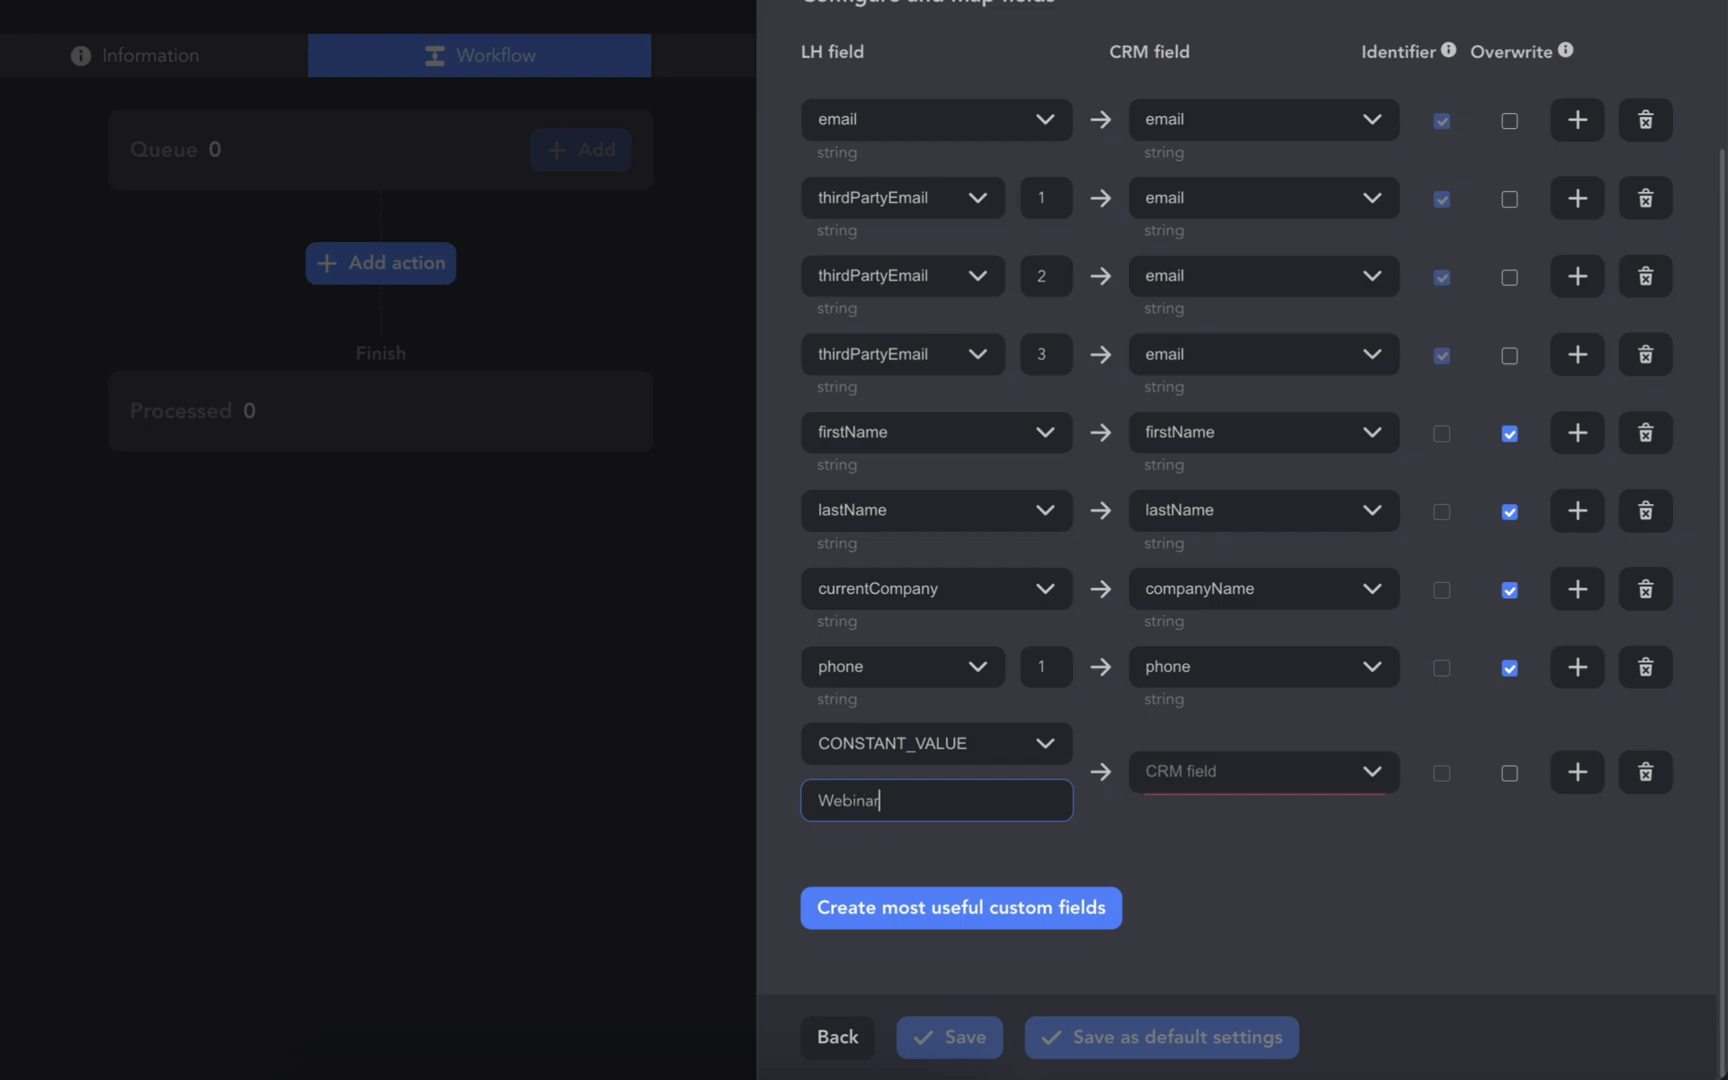
{"action": "type", "text": " promotion"}
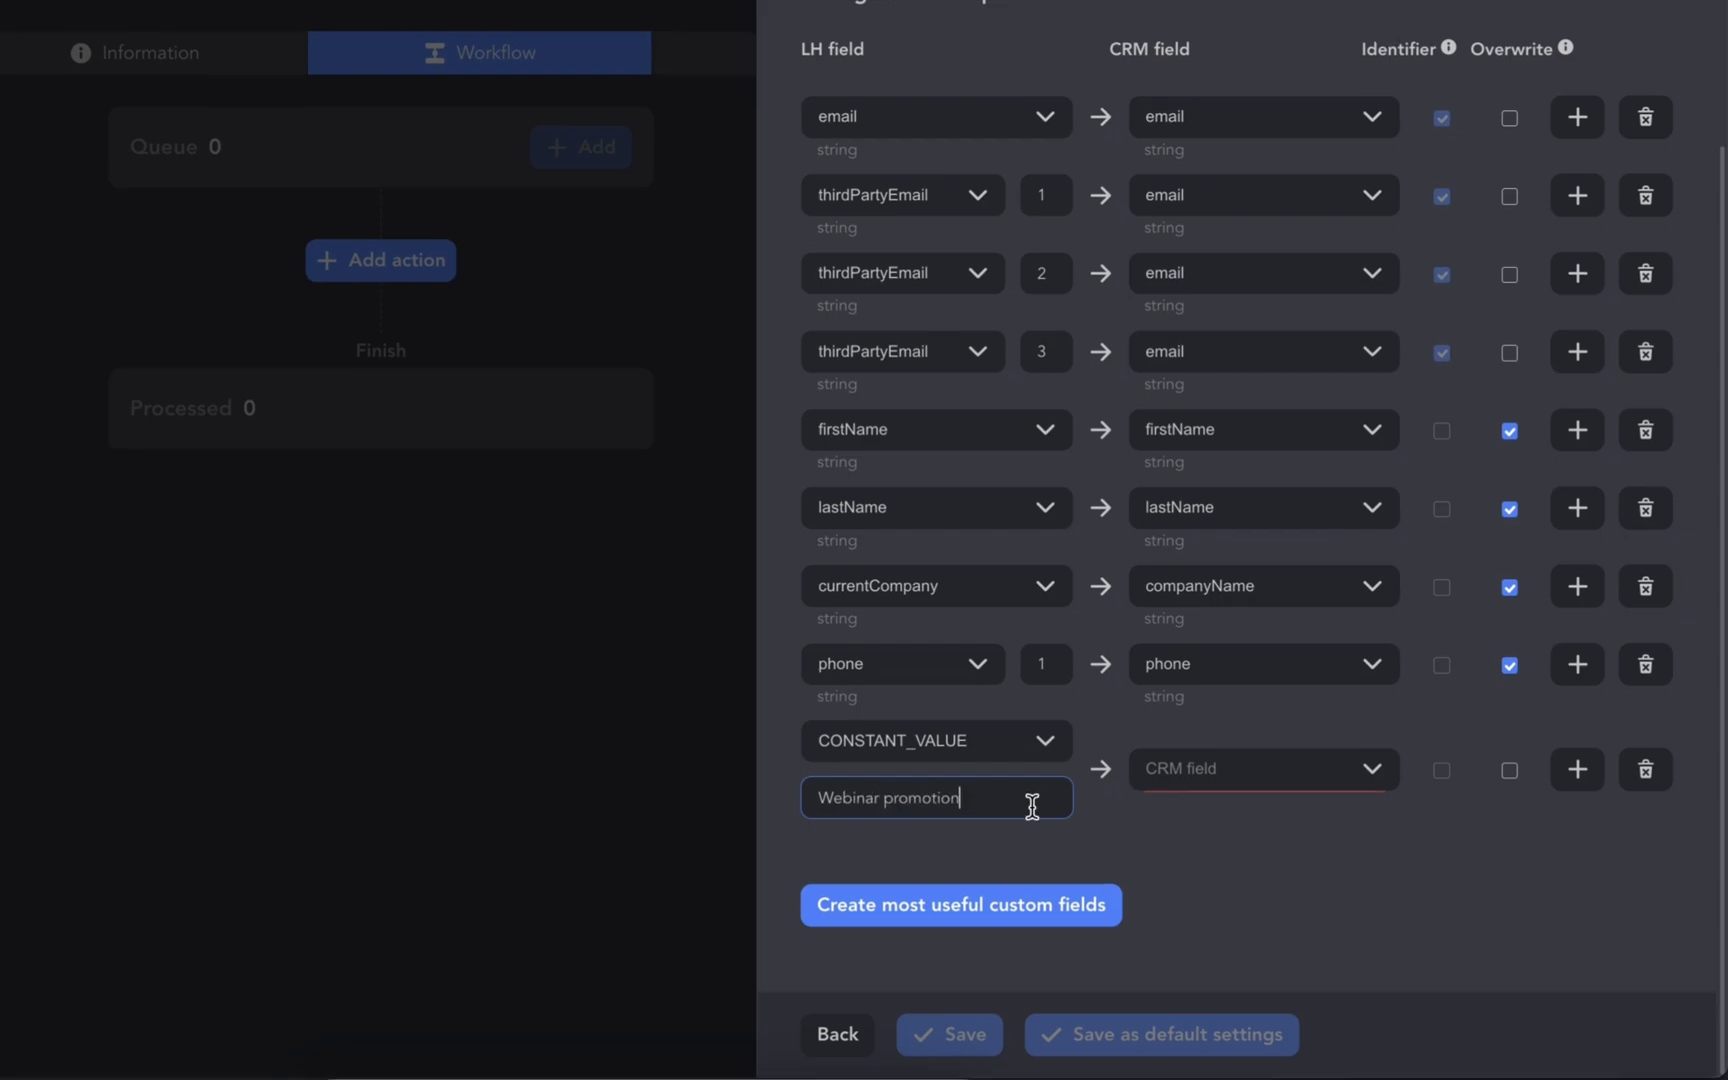
- Map the "Webinar promotion" constant value to a new CRM field named LinkedIn_project and enable Overwrite for it
{"action": "left_click", "coordinate": [1235, 766]}
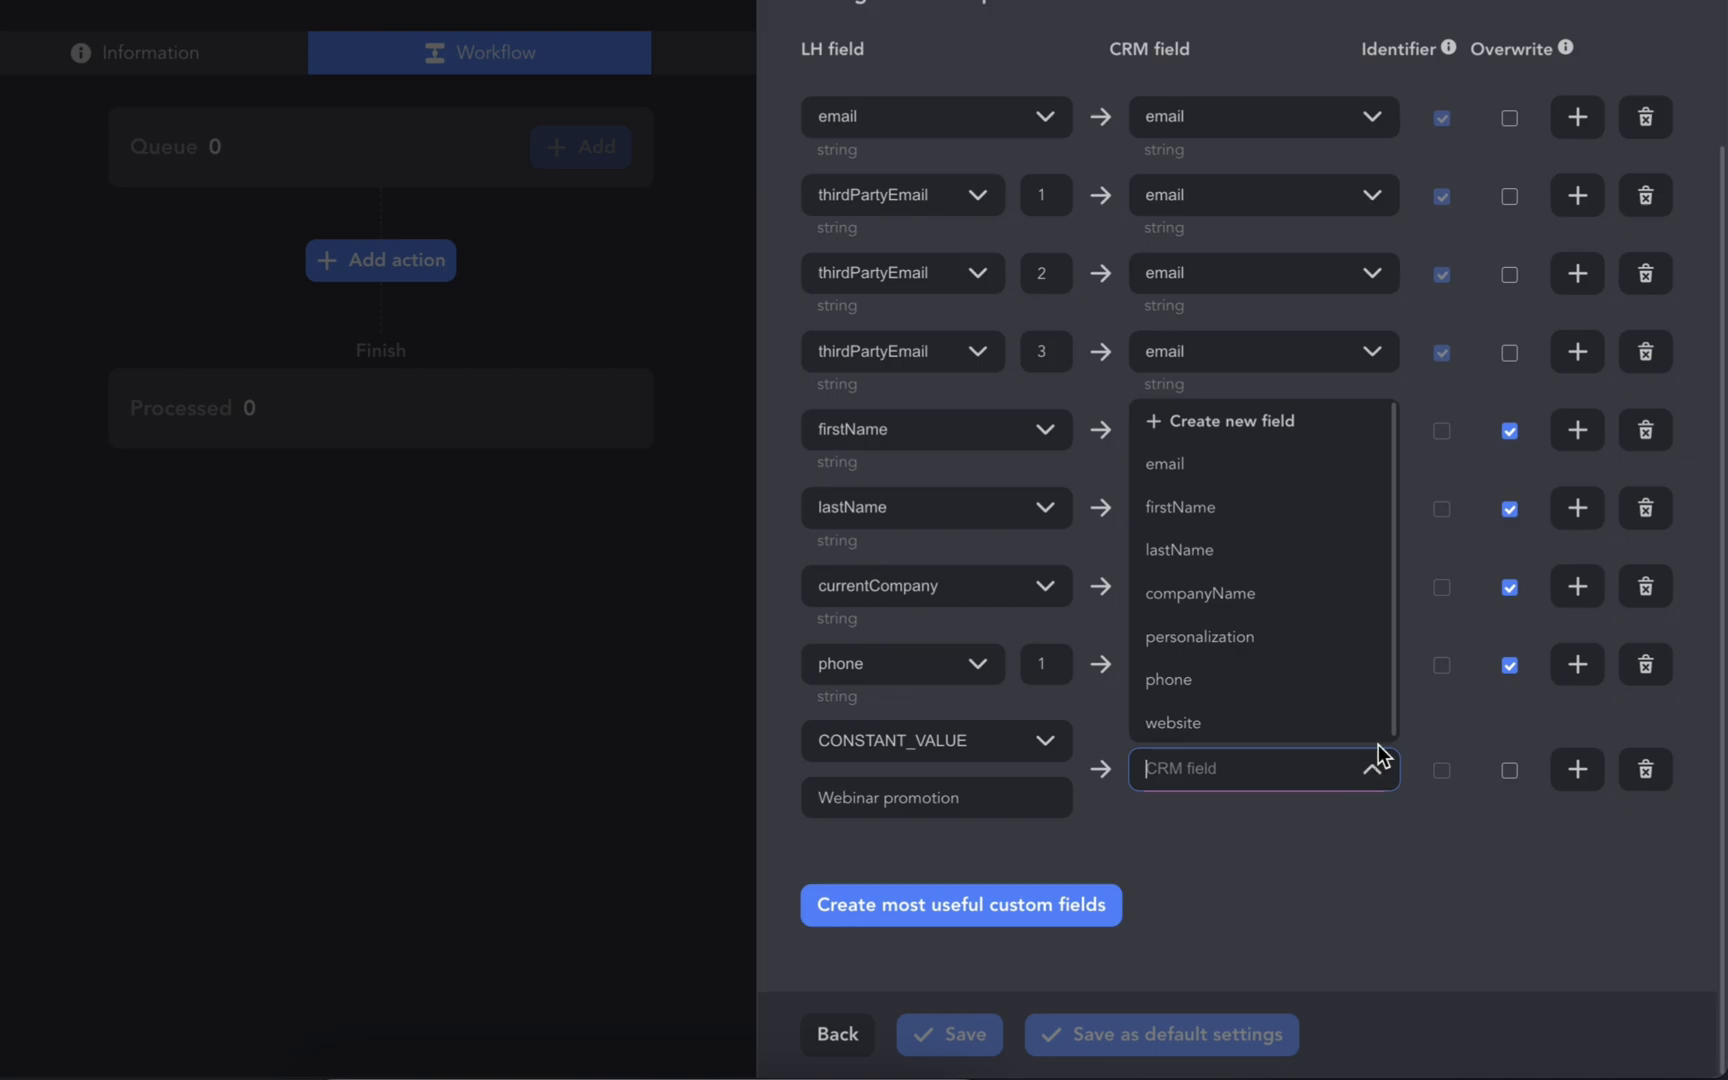
{"action": "scroll", "coordinate": [1388, 734], "scroll_direction": "down", "scroll_amount": 1}
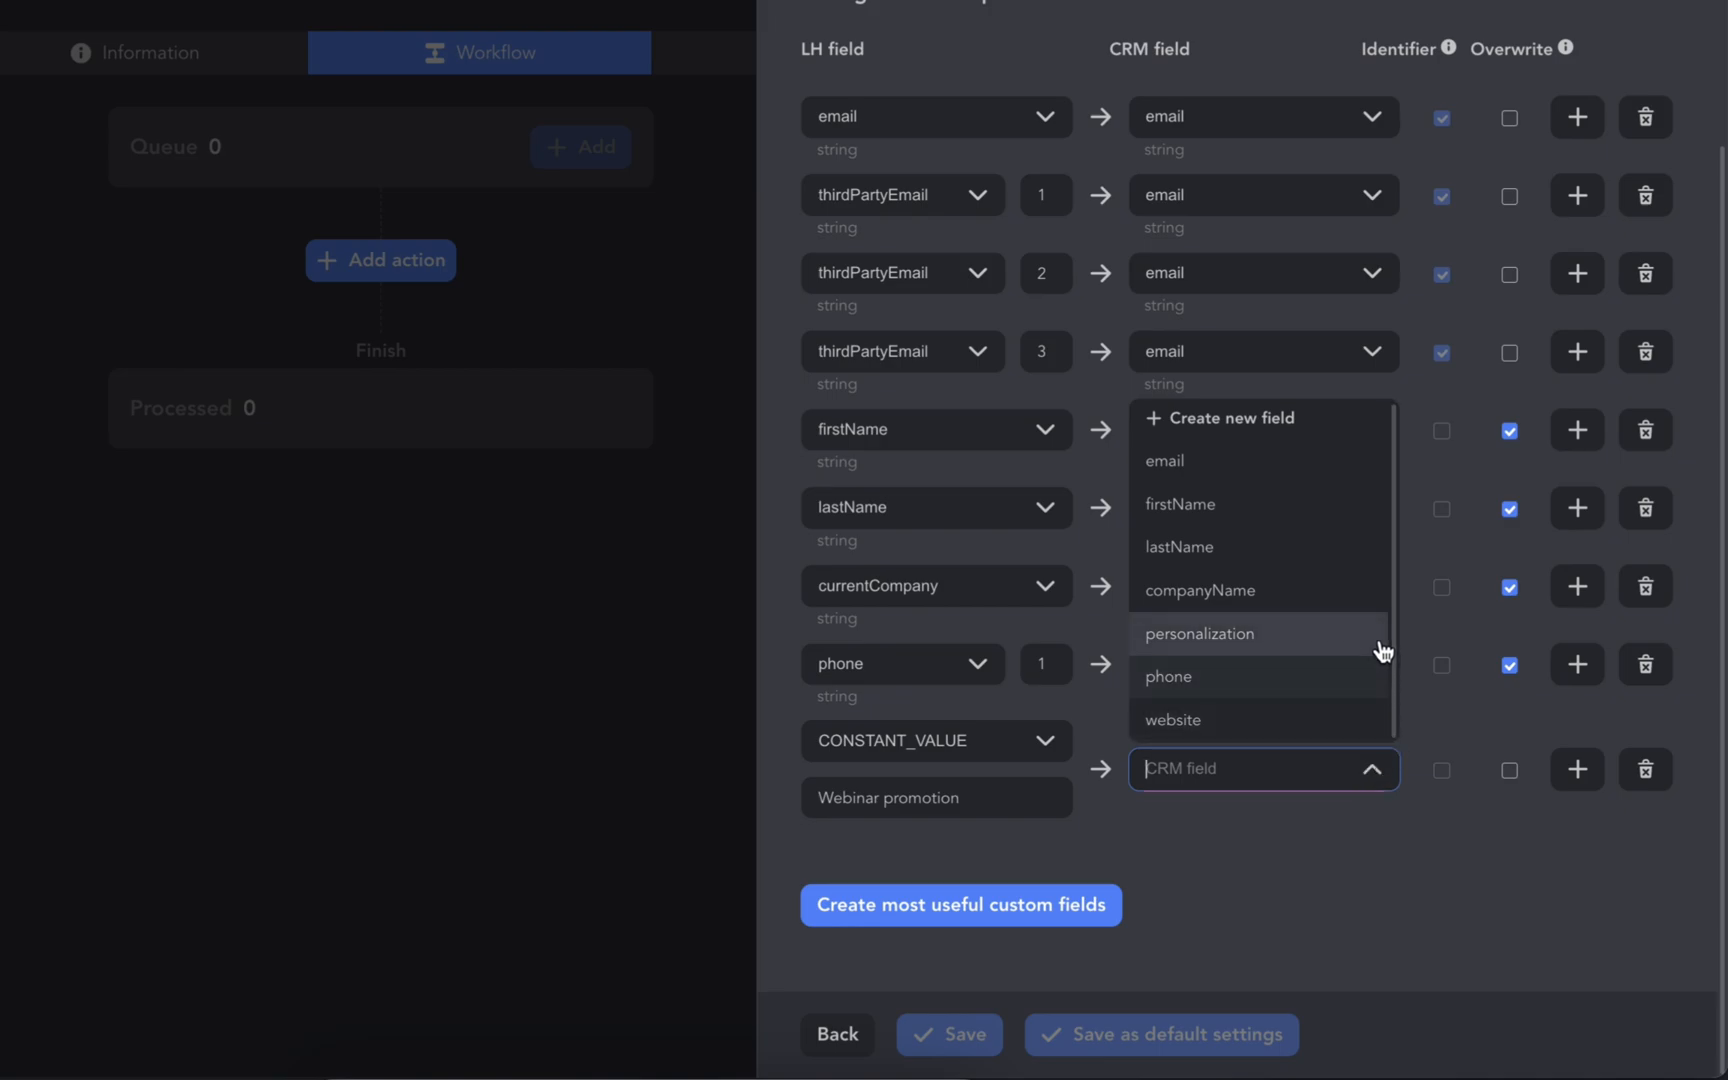
{"action": "left_click", "coordinate": [1359, 432]}
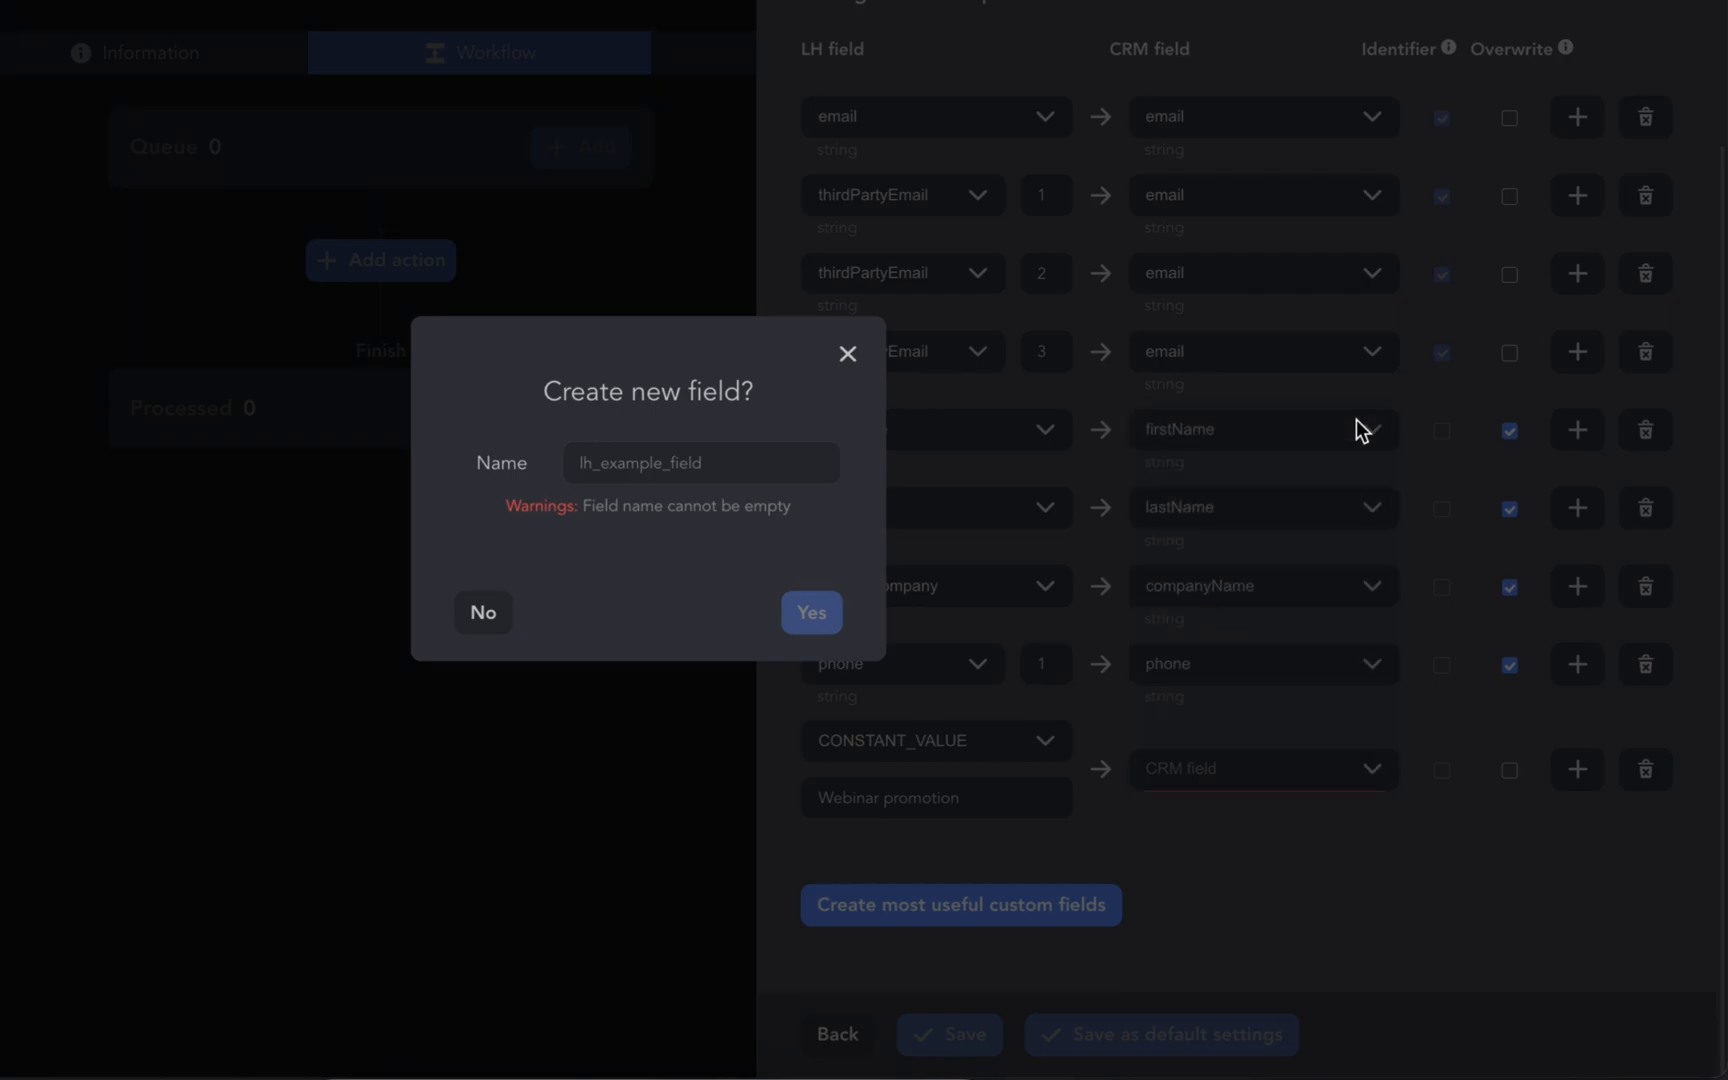
{"action": "left_click", "coordinate": [763, 449]}
{"action": "type", "text": "LinkedIn_p"}
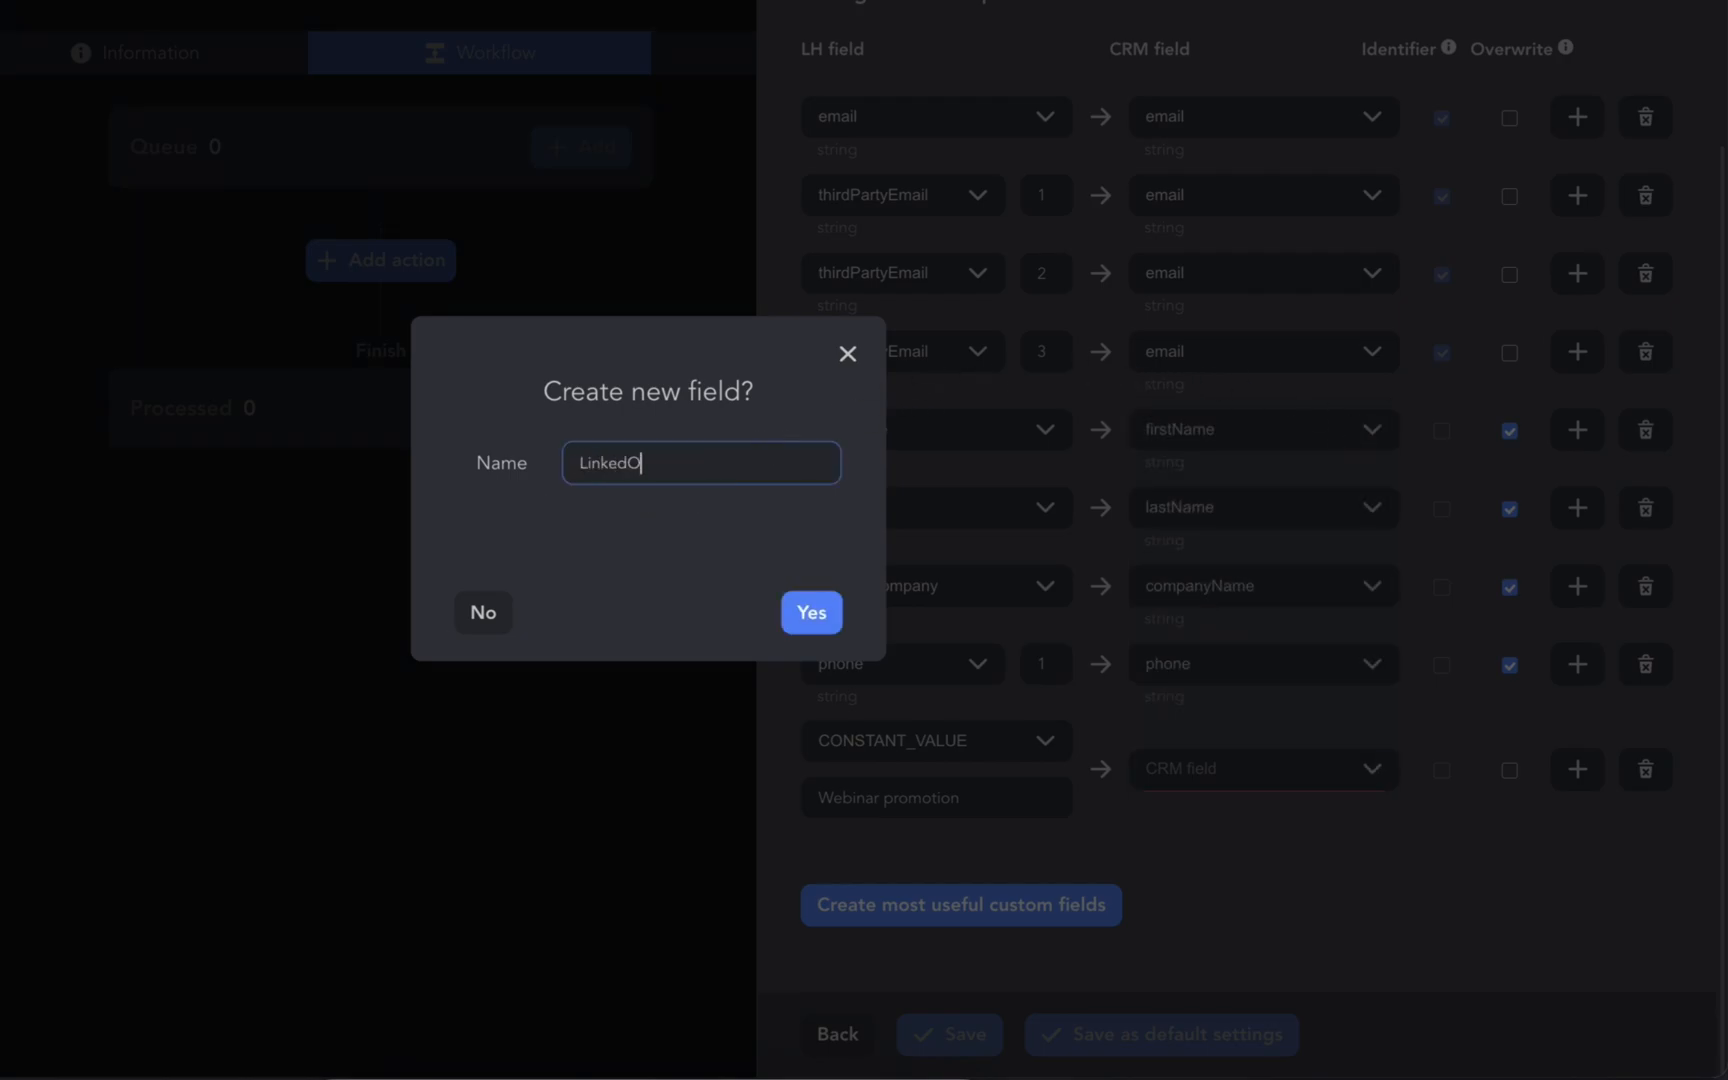
{"action": "type", "text": "roject"}
{"action": "left_click", "coordinate": [810, 614]}
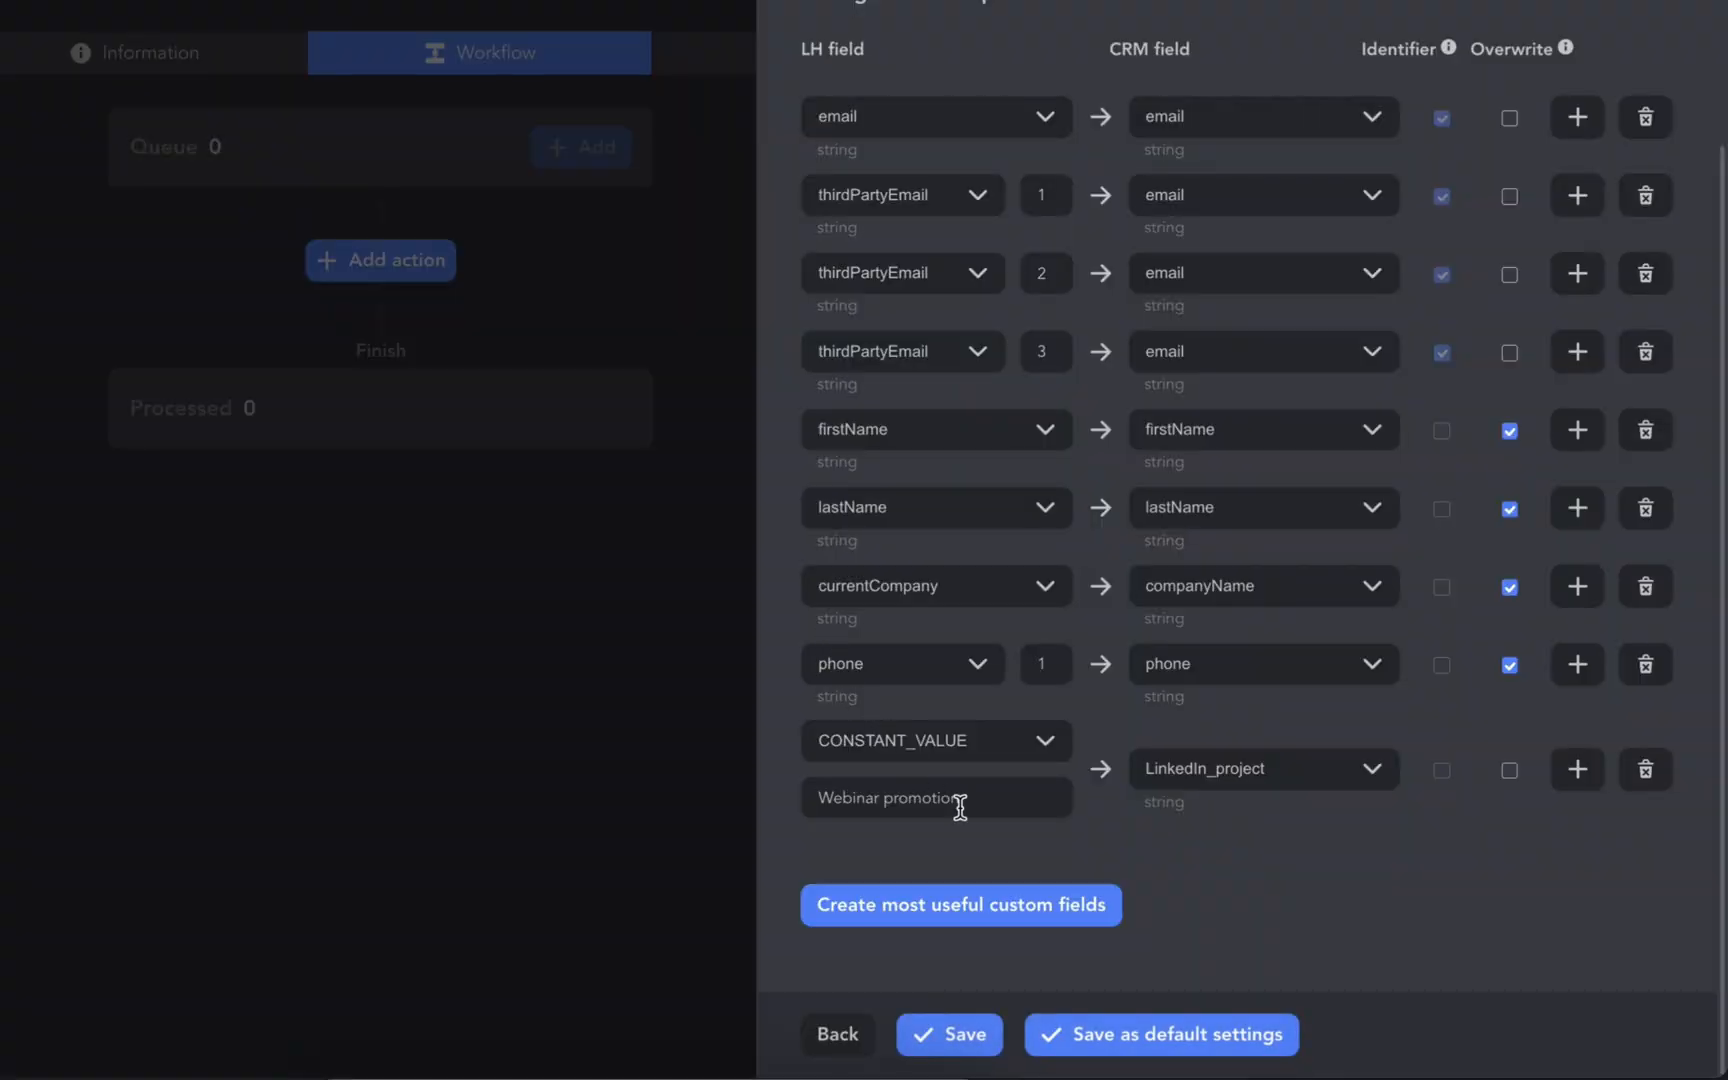
{"action": "left_click", "coordinate": [1510, 776]}
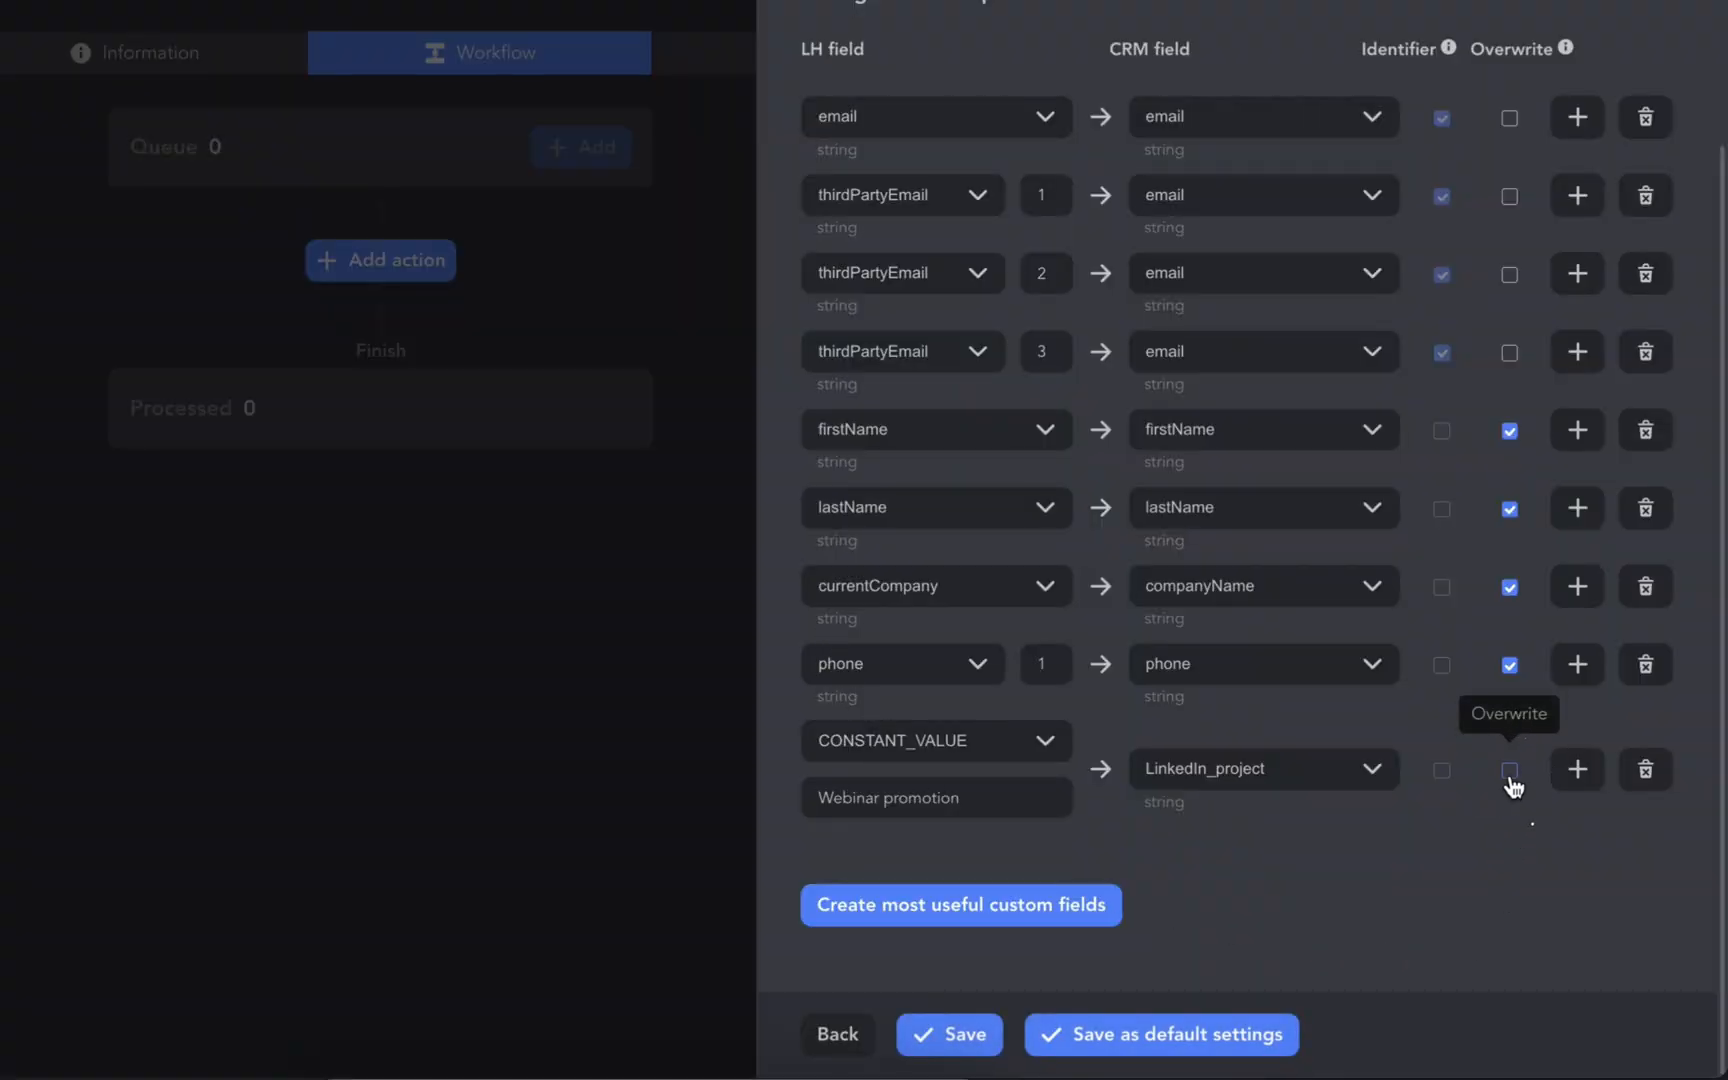
{"action": "left_click", "coordinate": [1510, 772]}
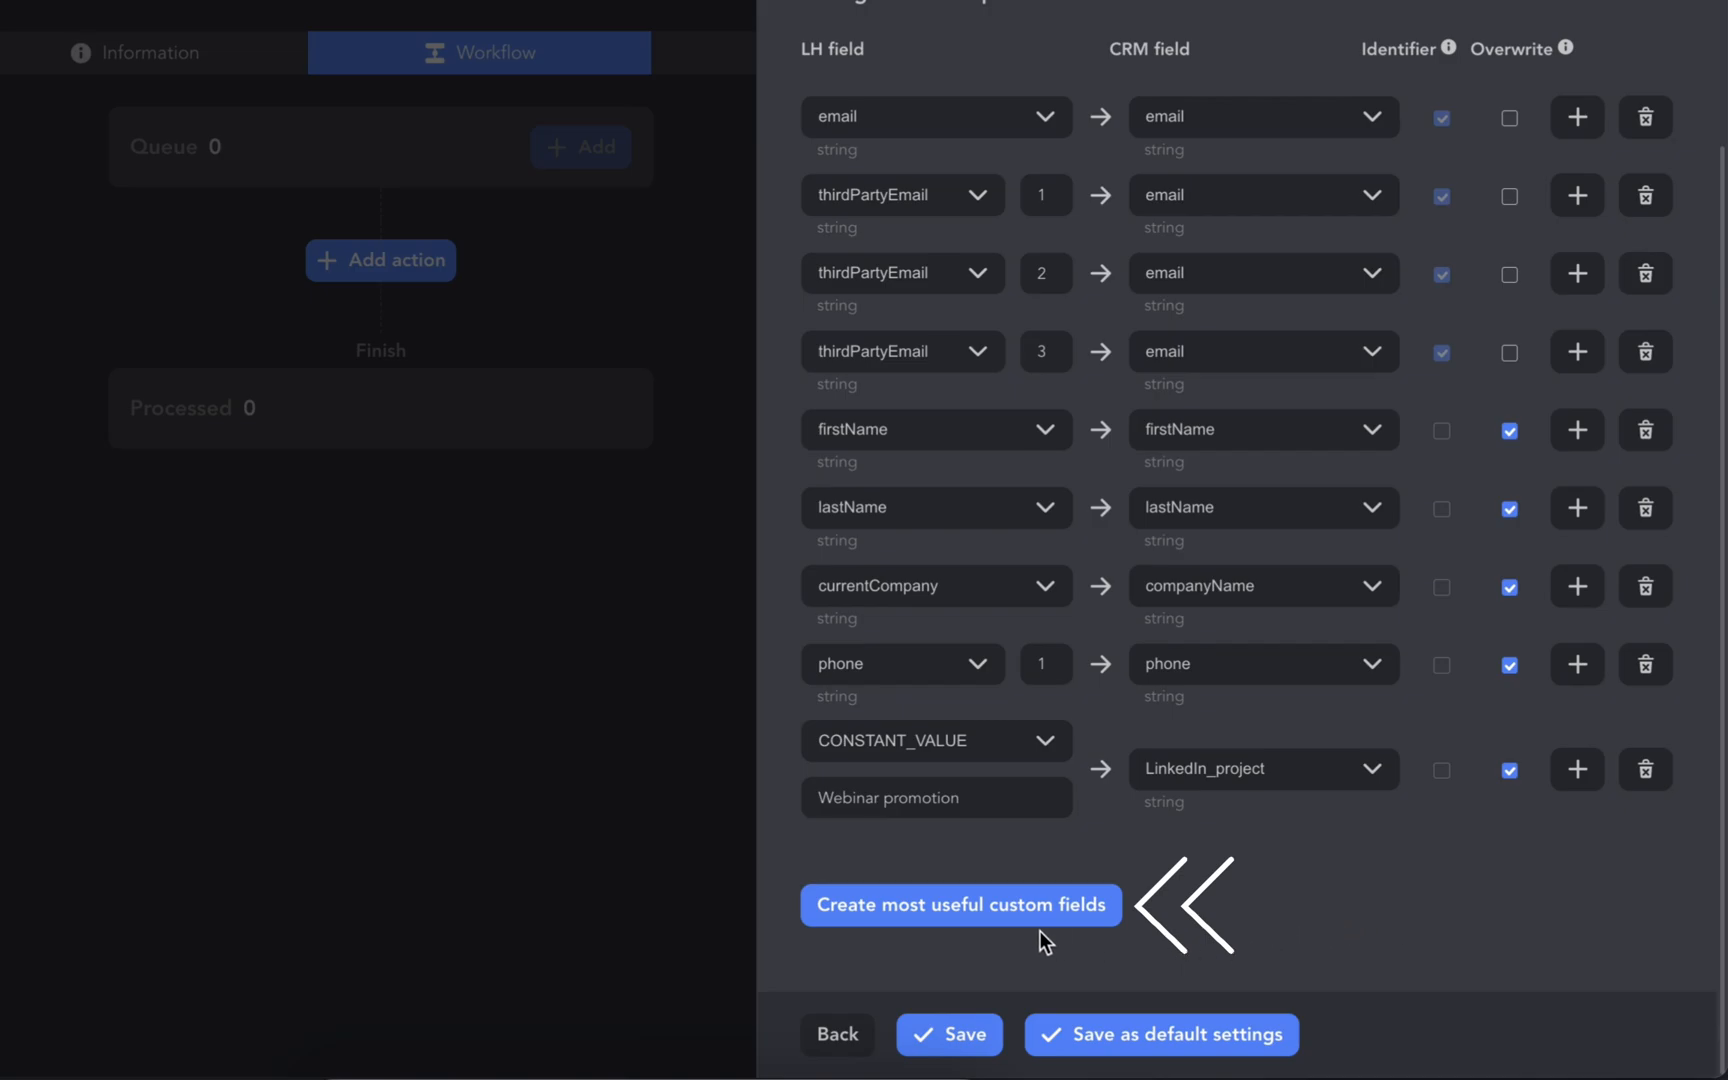
- Create the most useful custom fields, excluding website 1, industry, twitter 1 and phoneWithType 2
{"action": "left_click", "coordinate": [1015, 920]}
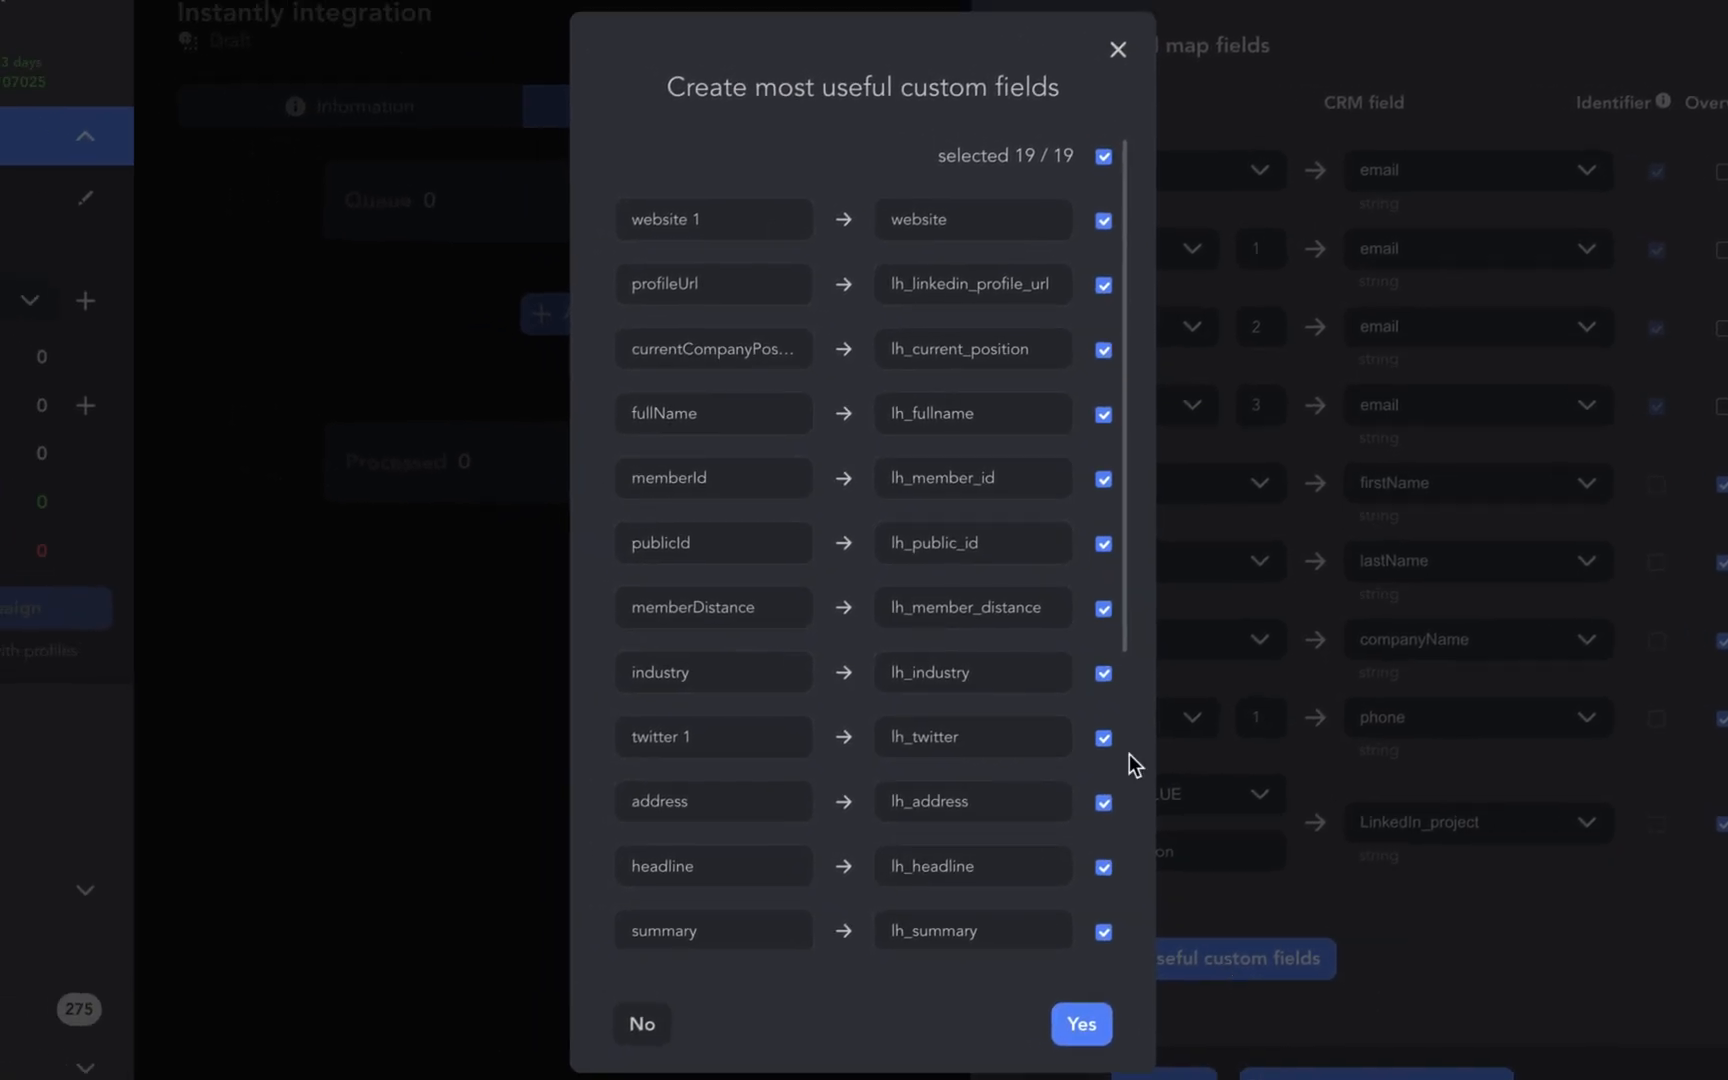
{"action": "scroll", "coordinate": [1129, 755], "scroll_direction": "down", "scroll_amount": 5}
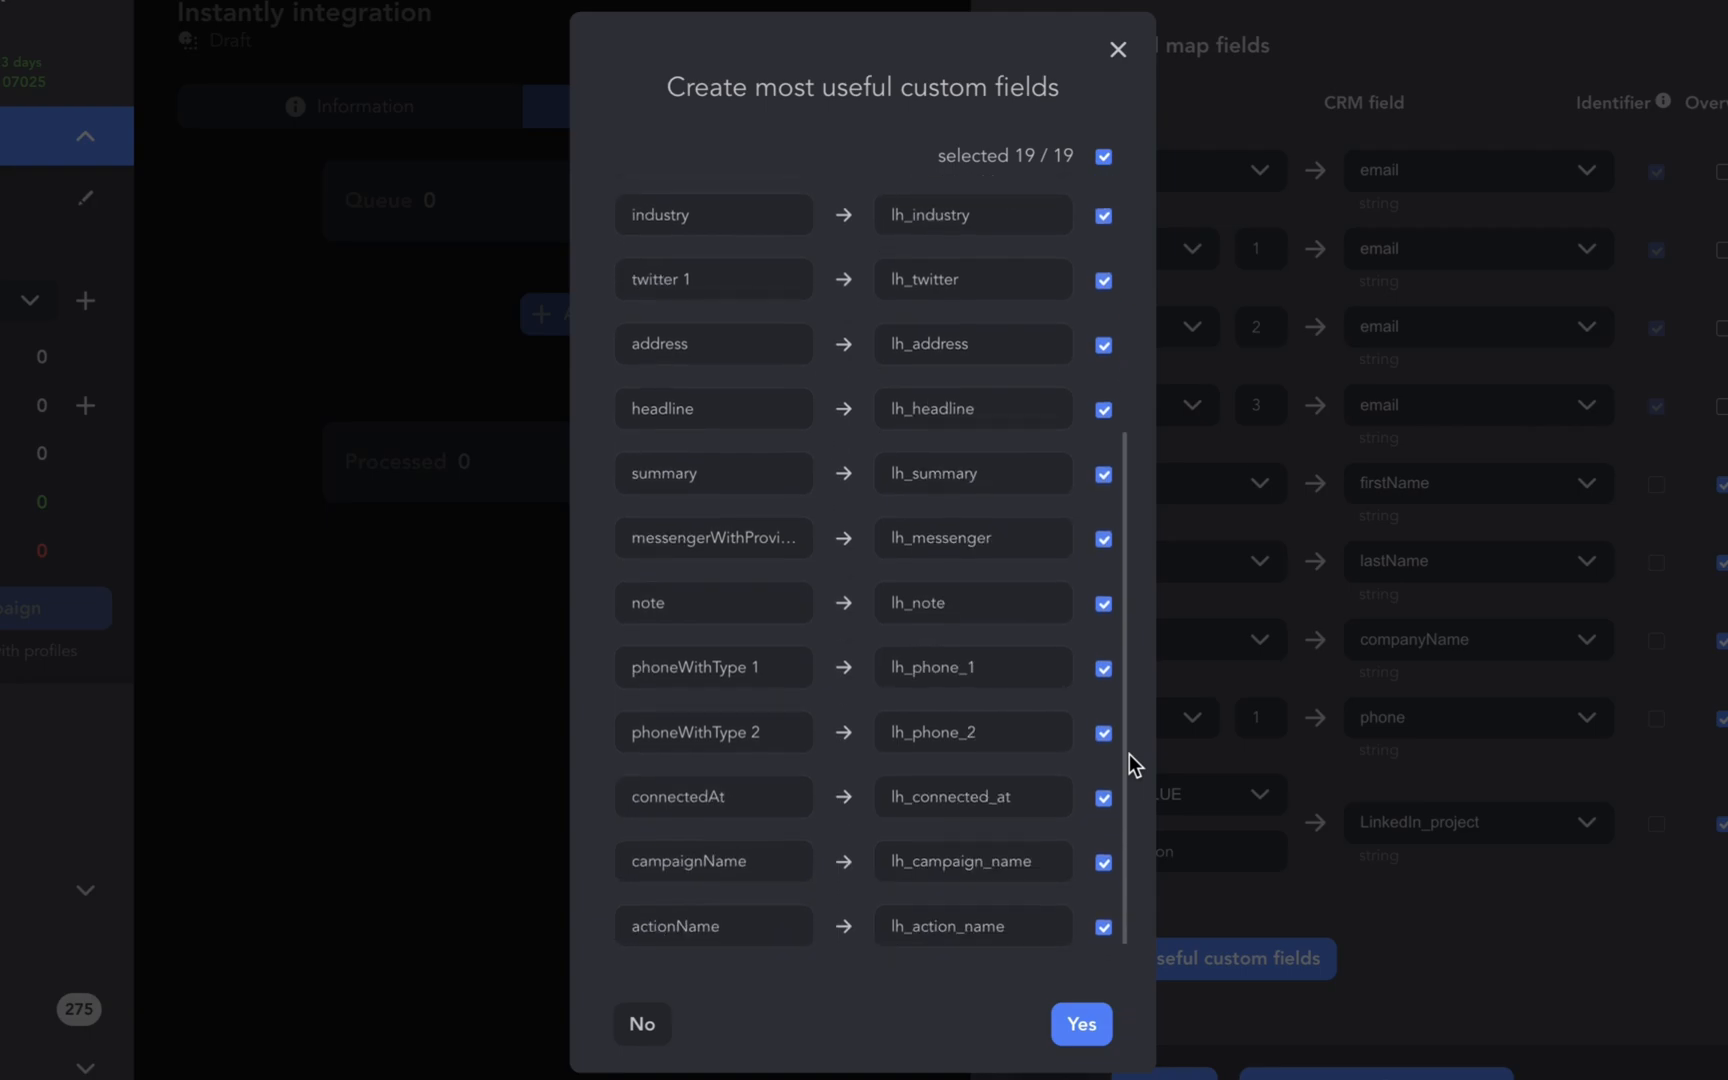
{"action": "scroll", "coordinate": [1129, 755], "scroll_direction": "up", "scroll_amount": 5}
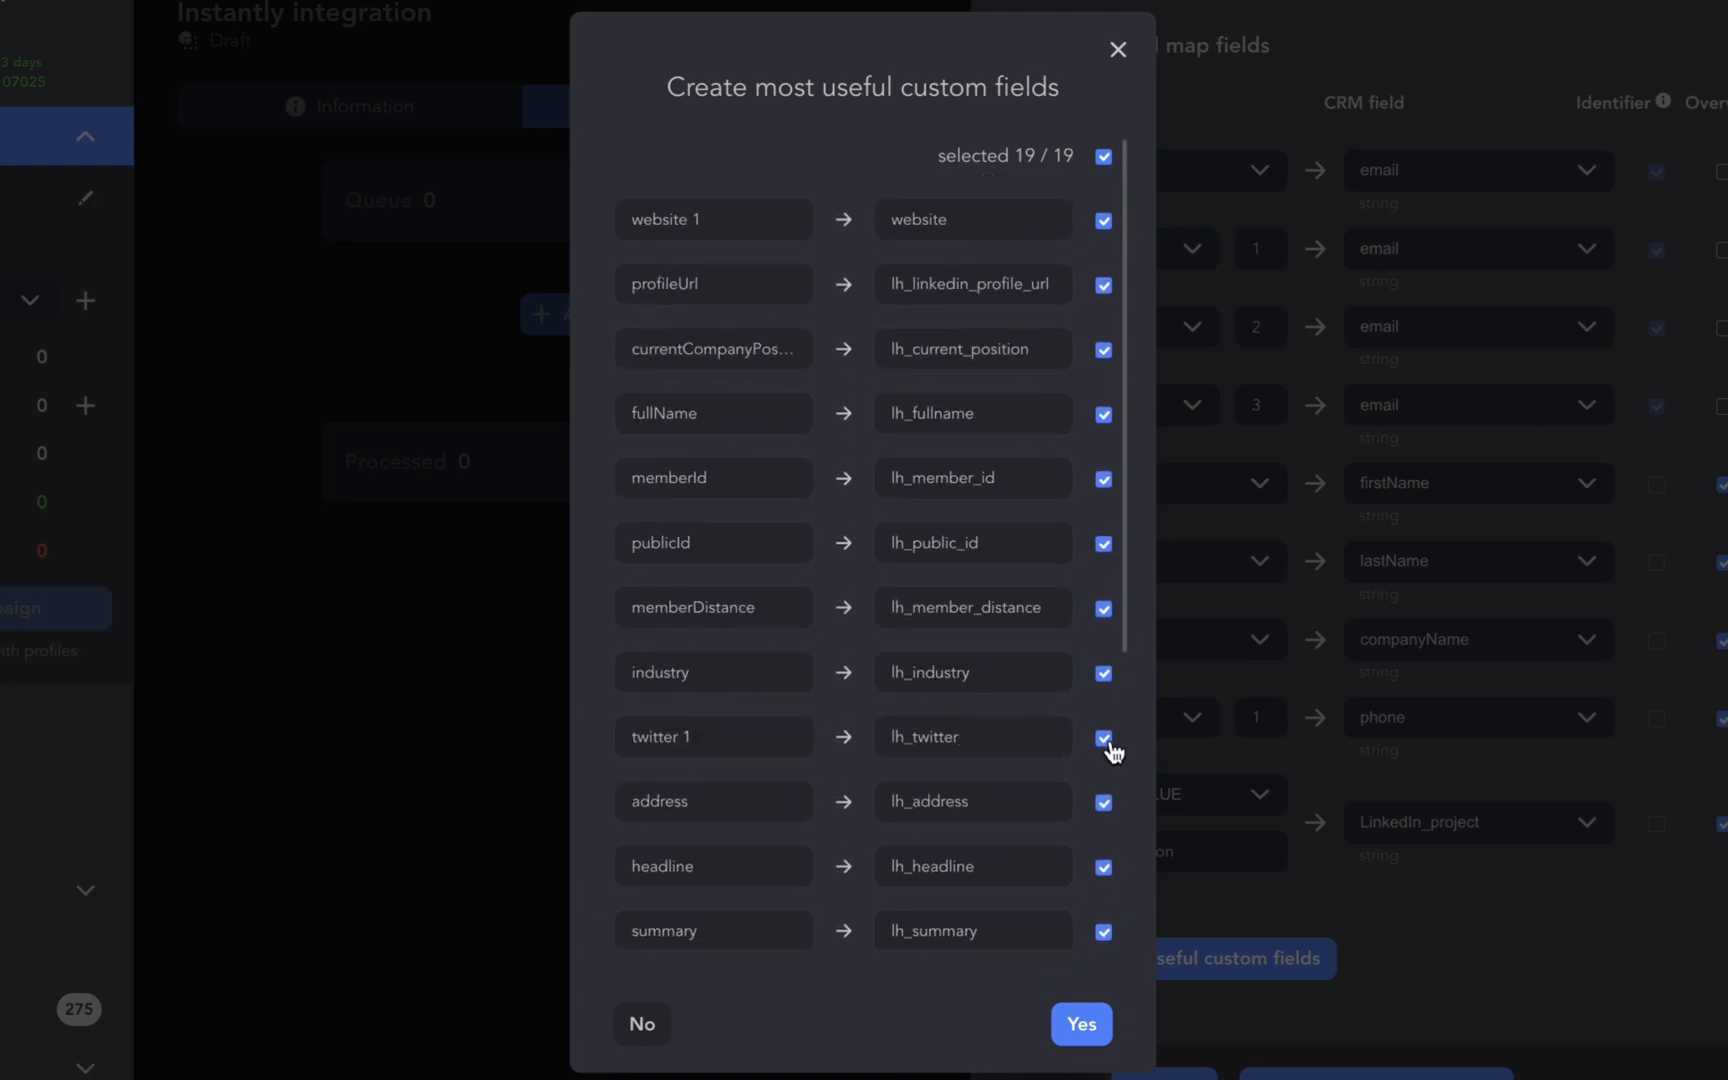
{"action": "left_click", "coordinate": [1103, 738]}
{"action": "left_click", "coordinate": [1103, 673]}
{"action": "left_click", "coordinate": [1103, 220]}
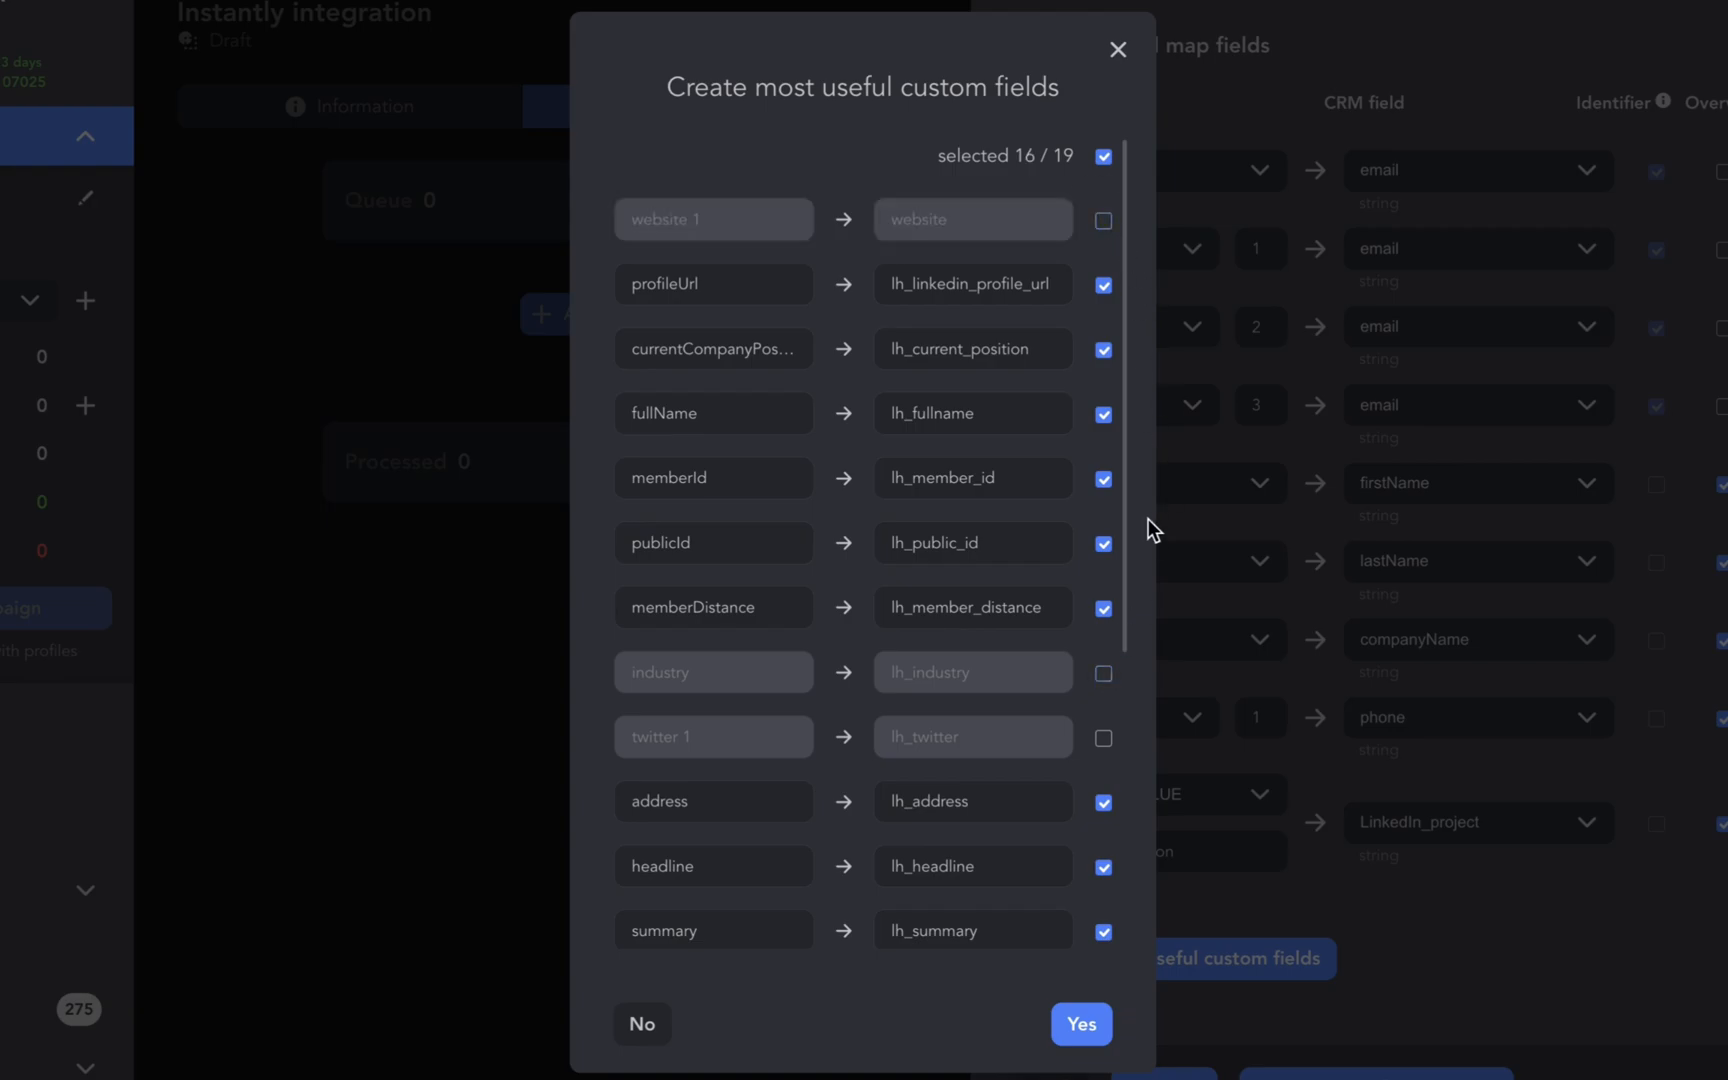
{"action": "scroll", "coordinate": [1125, 691], "scroll_direction": "down", "scroll_amount": 5}
{"action": "left_click", "coordinate": [1103, 733]}
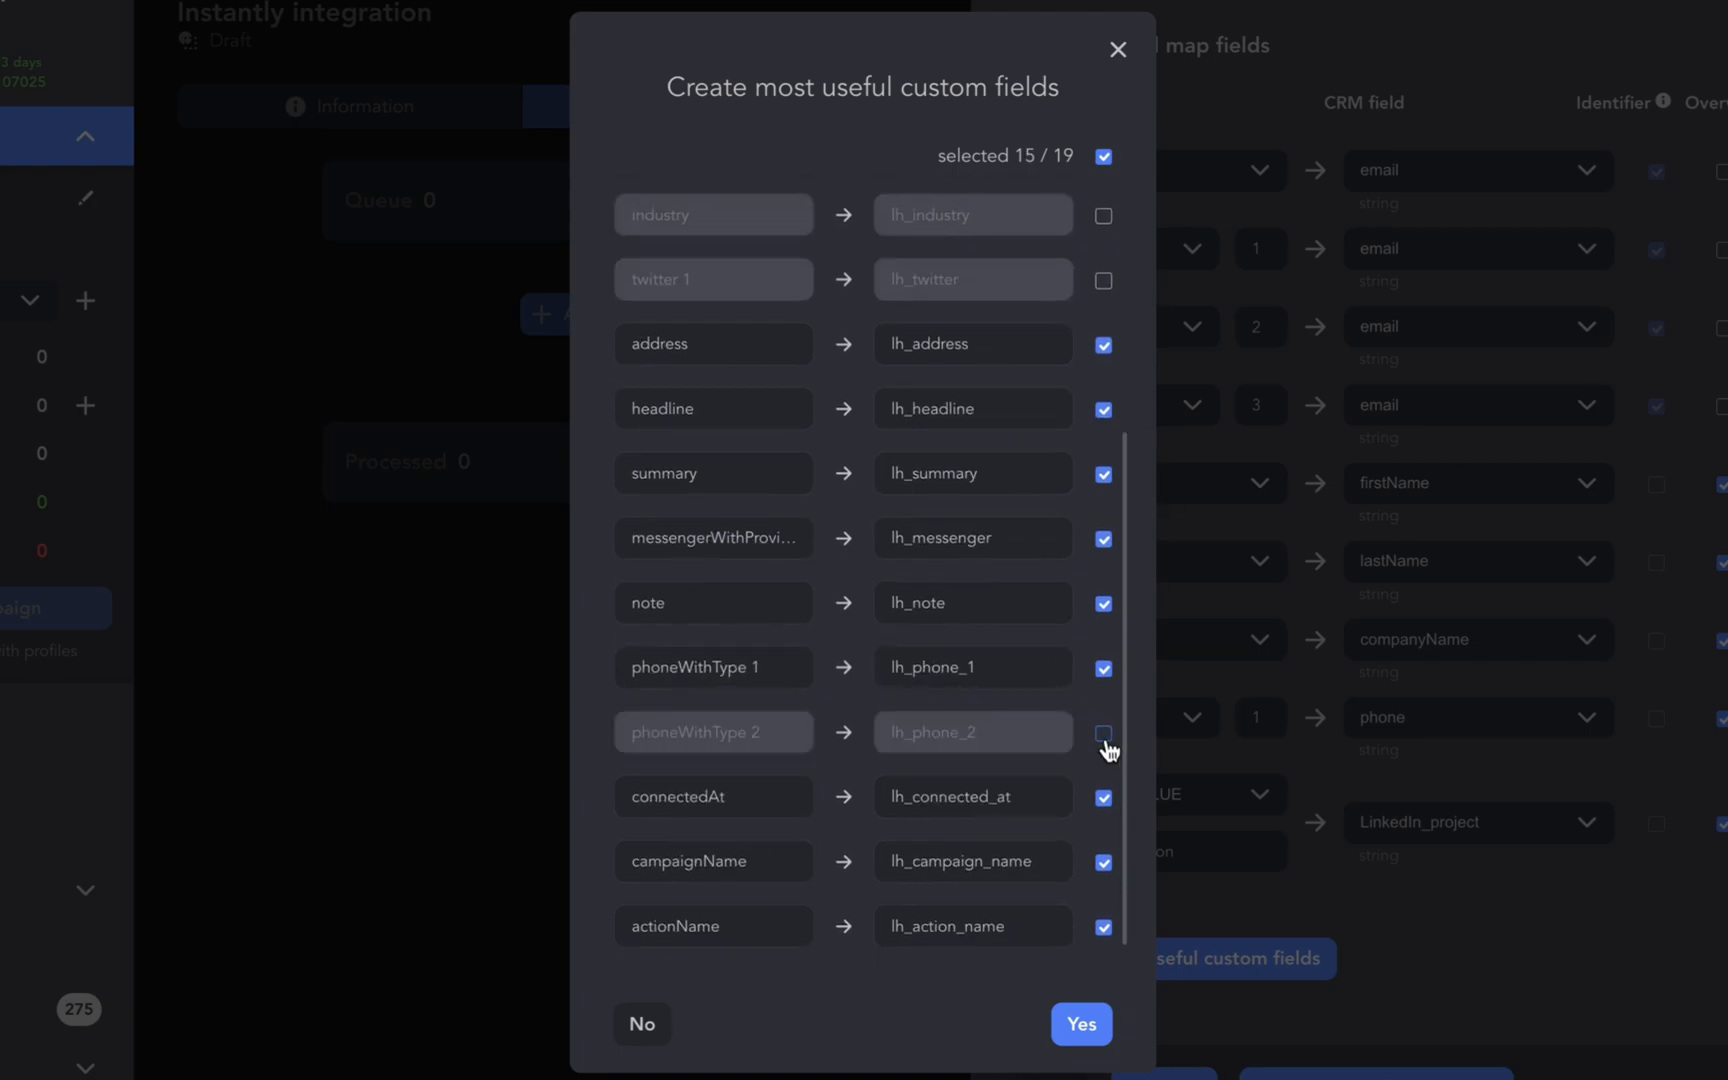
{"action": "left_click", "coordinate": [1076, 1034]}
- Add a mapping row below actionName from skills to a new CRM field named lh_skills, with Overwrite enabled
{"action": "scroll", "coordinate": [1457, 798], "scroll_direction": "down", "scroll_amount": 5}
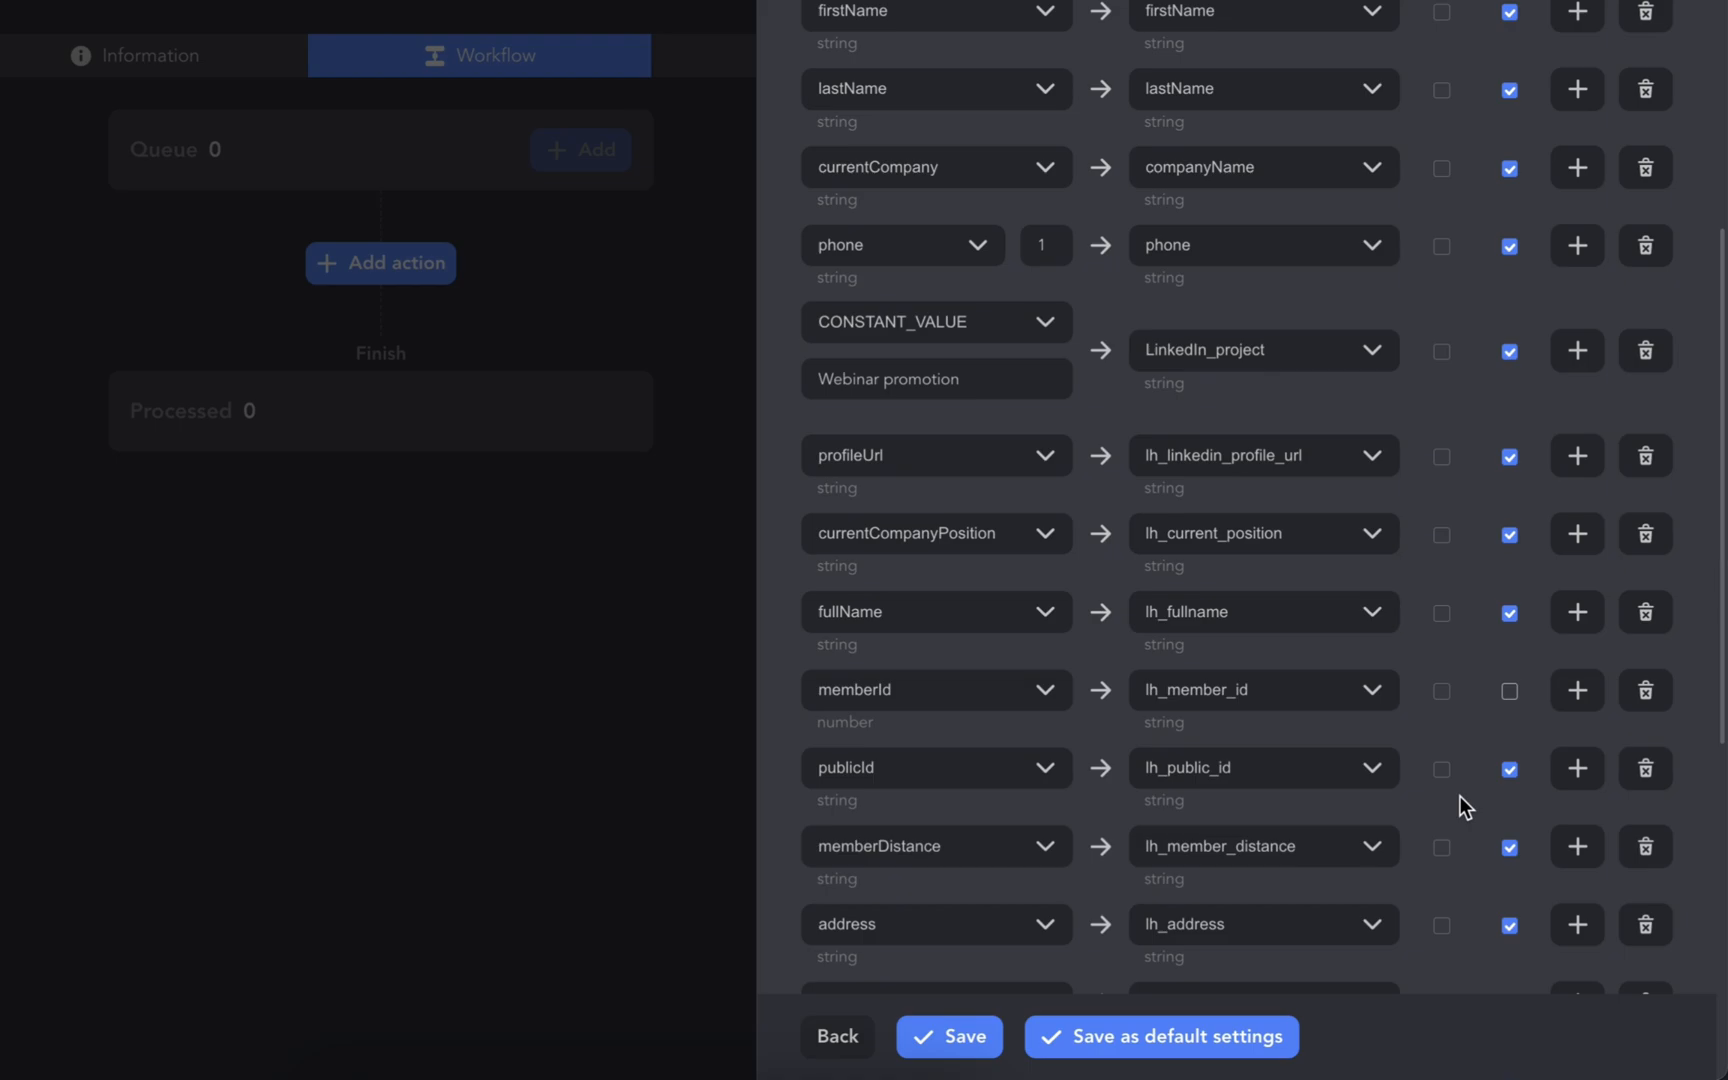
{"action": "scroll", "coordinate": [1459, 796], "scroll_direction": "down", "scroll_amount": 7}
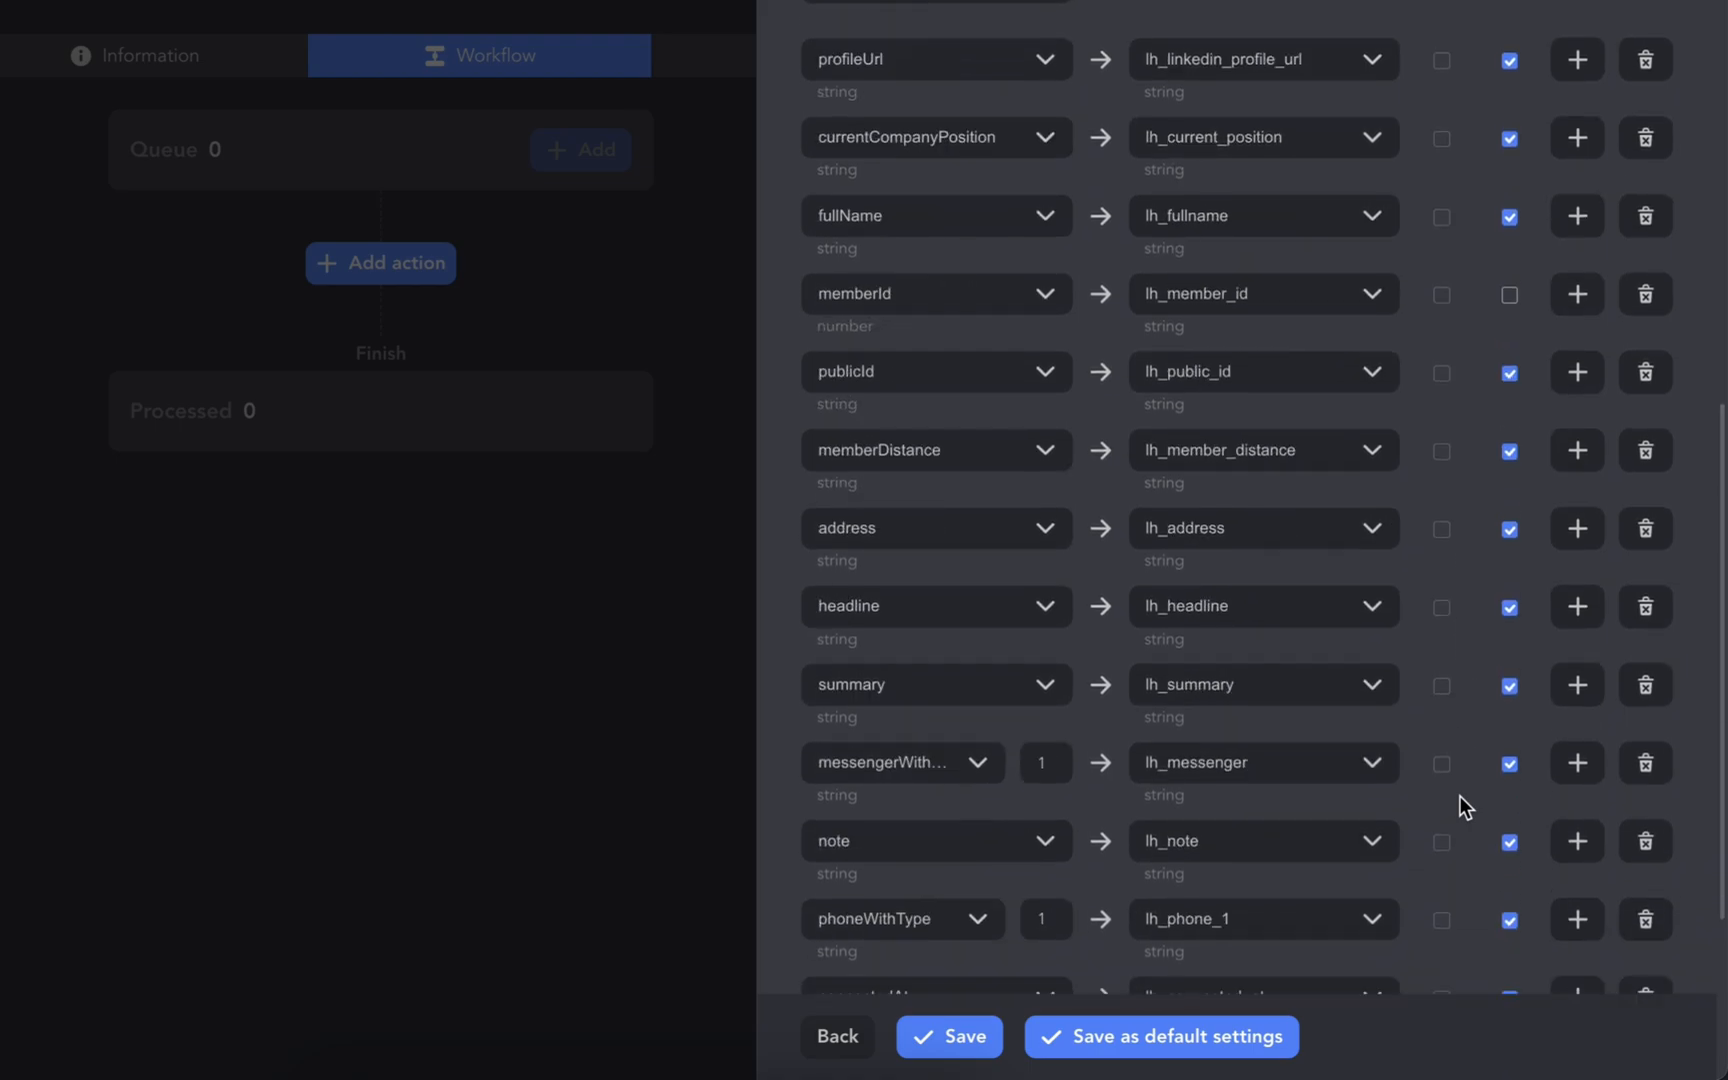
{"action": "scroll", "coordinate": [1459, 796], "scroll_direction": "down", "scroll_amount": 2}
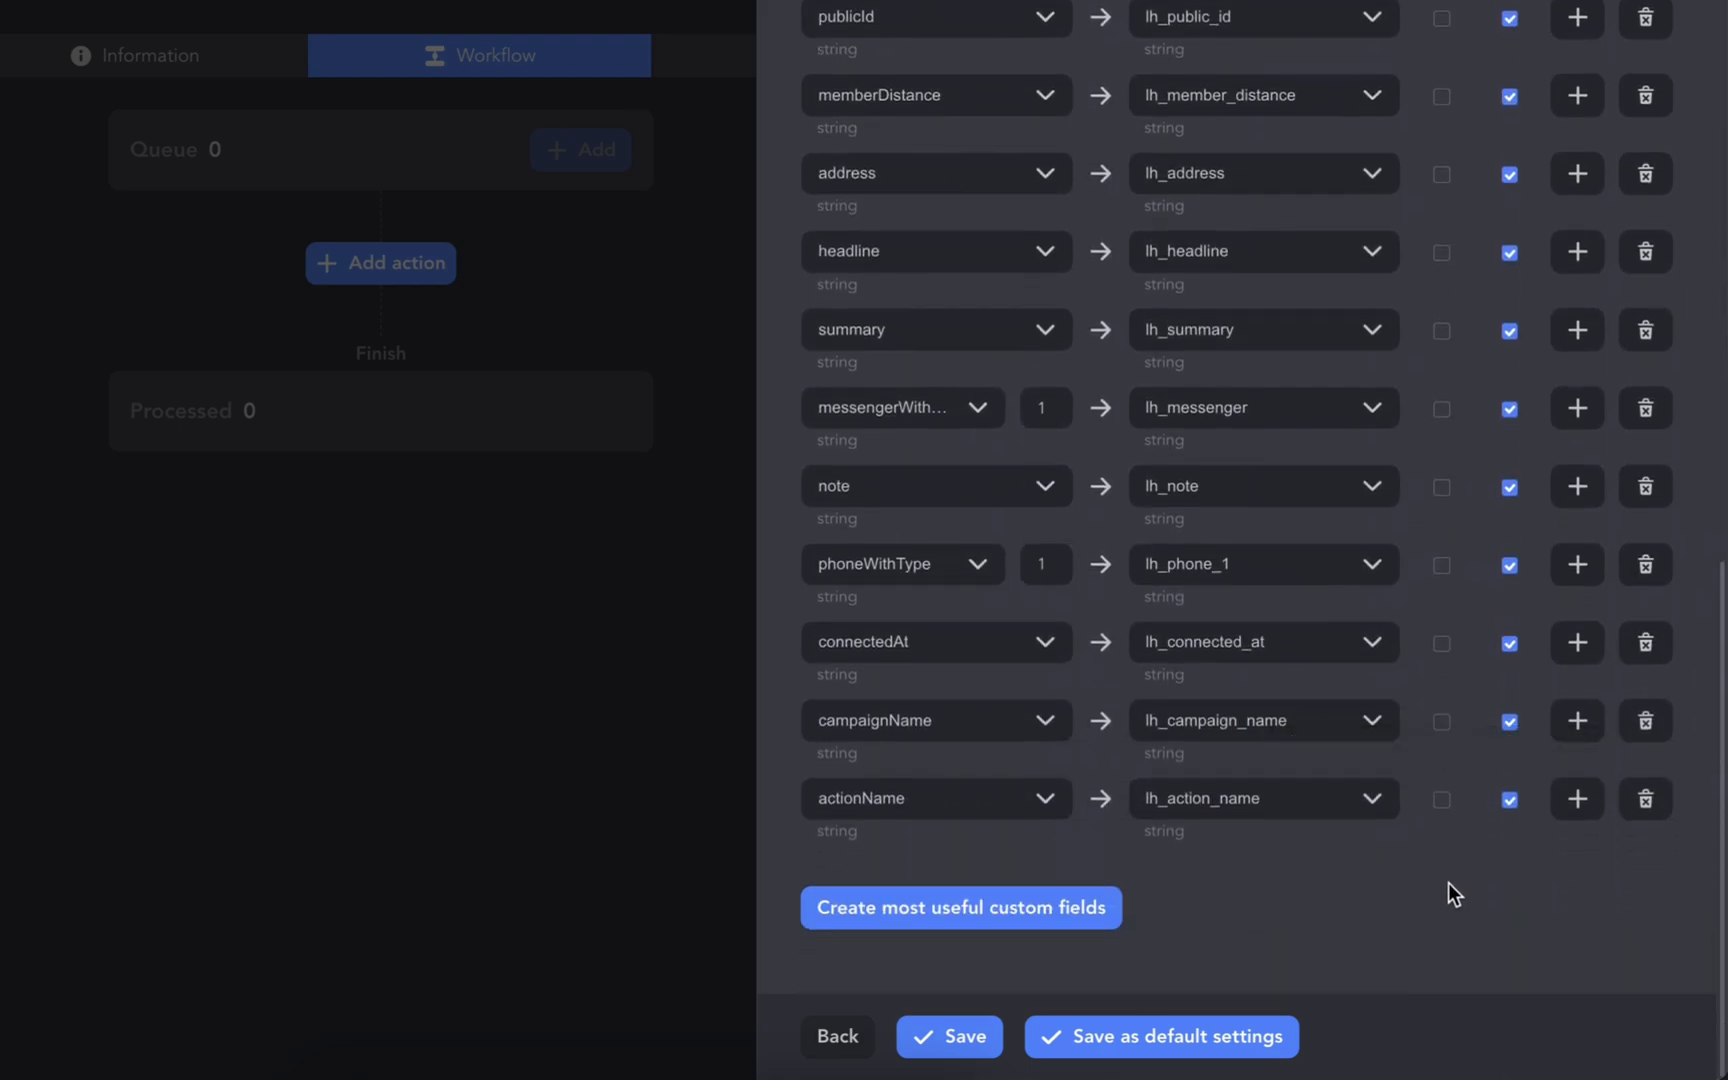
{"action": "left_click", "coordinate": [1577, 798]}
{"action": "scroll", "coordinate": [1512, 891], "scroll_direction": "down", "scroll_amount": 1}
{"action": "left_click", "coordinate": [991, 798]}
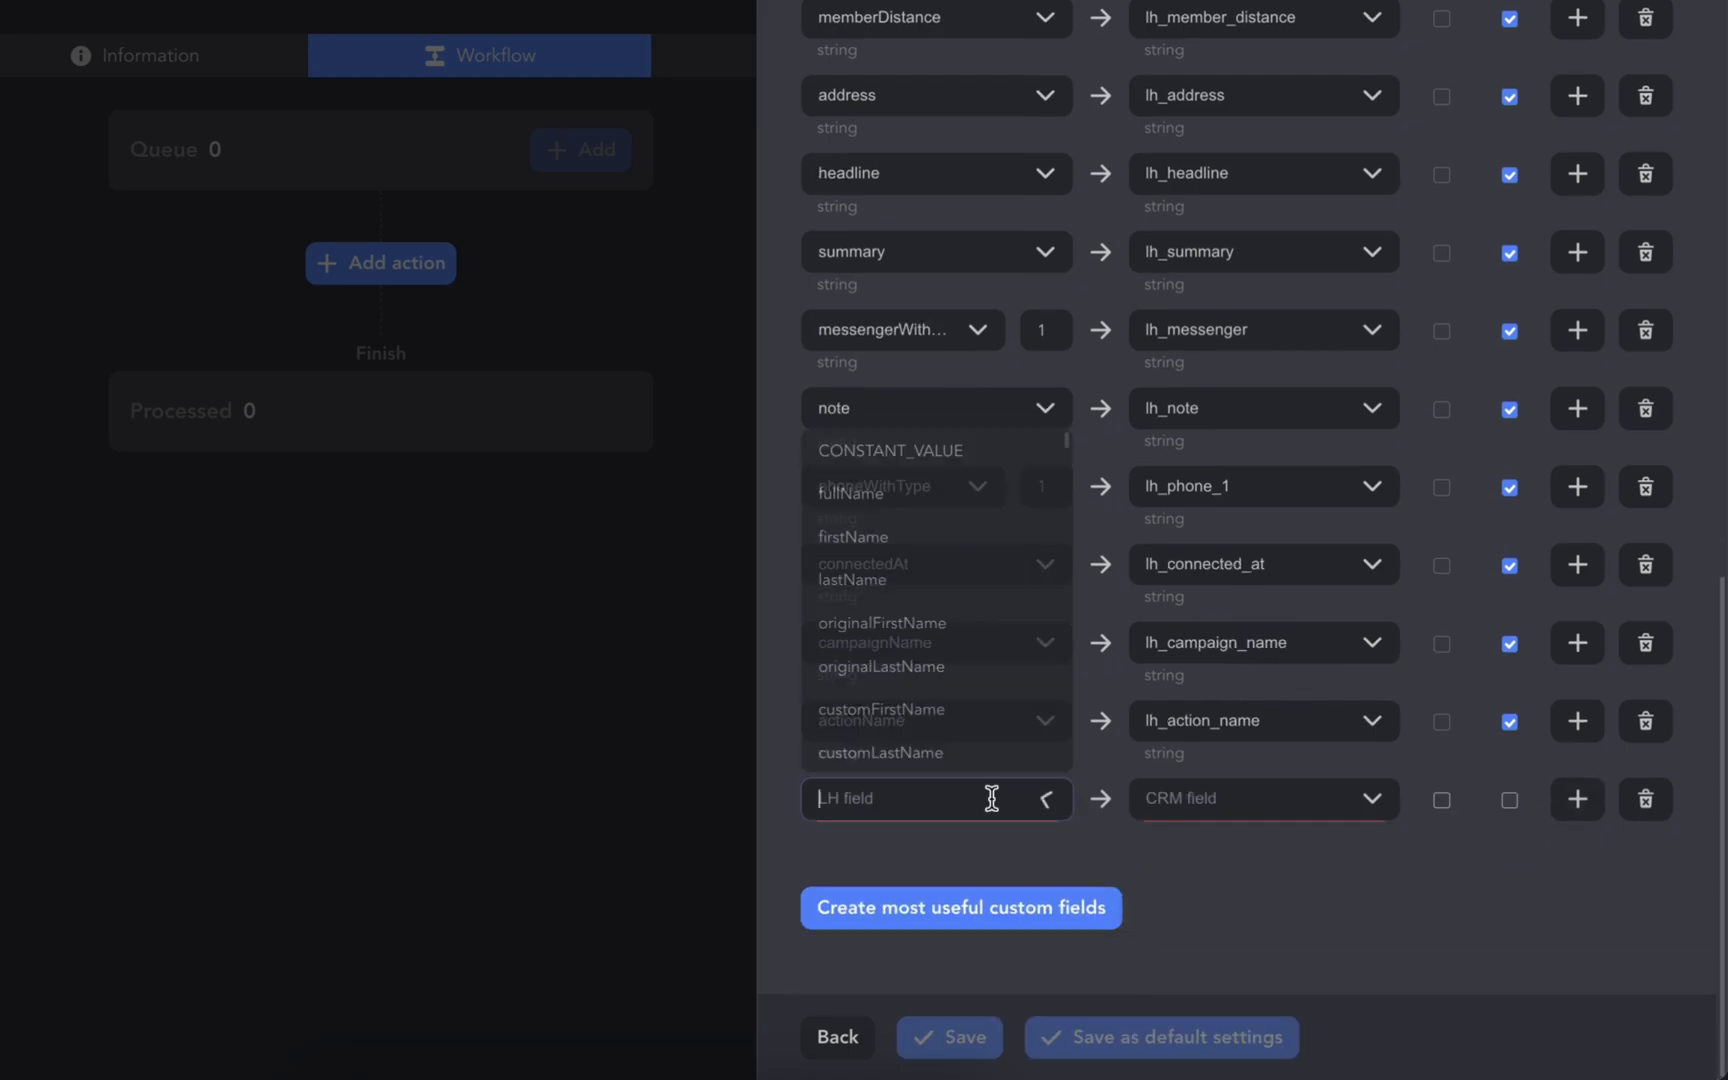
{"action": "type", "text": "skil"}
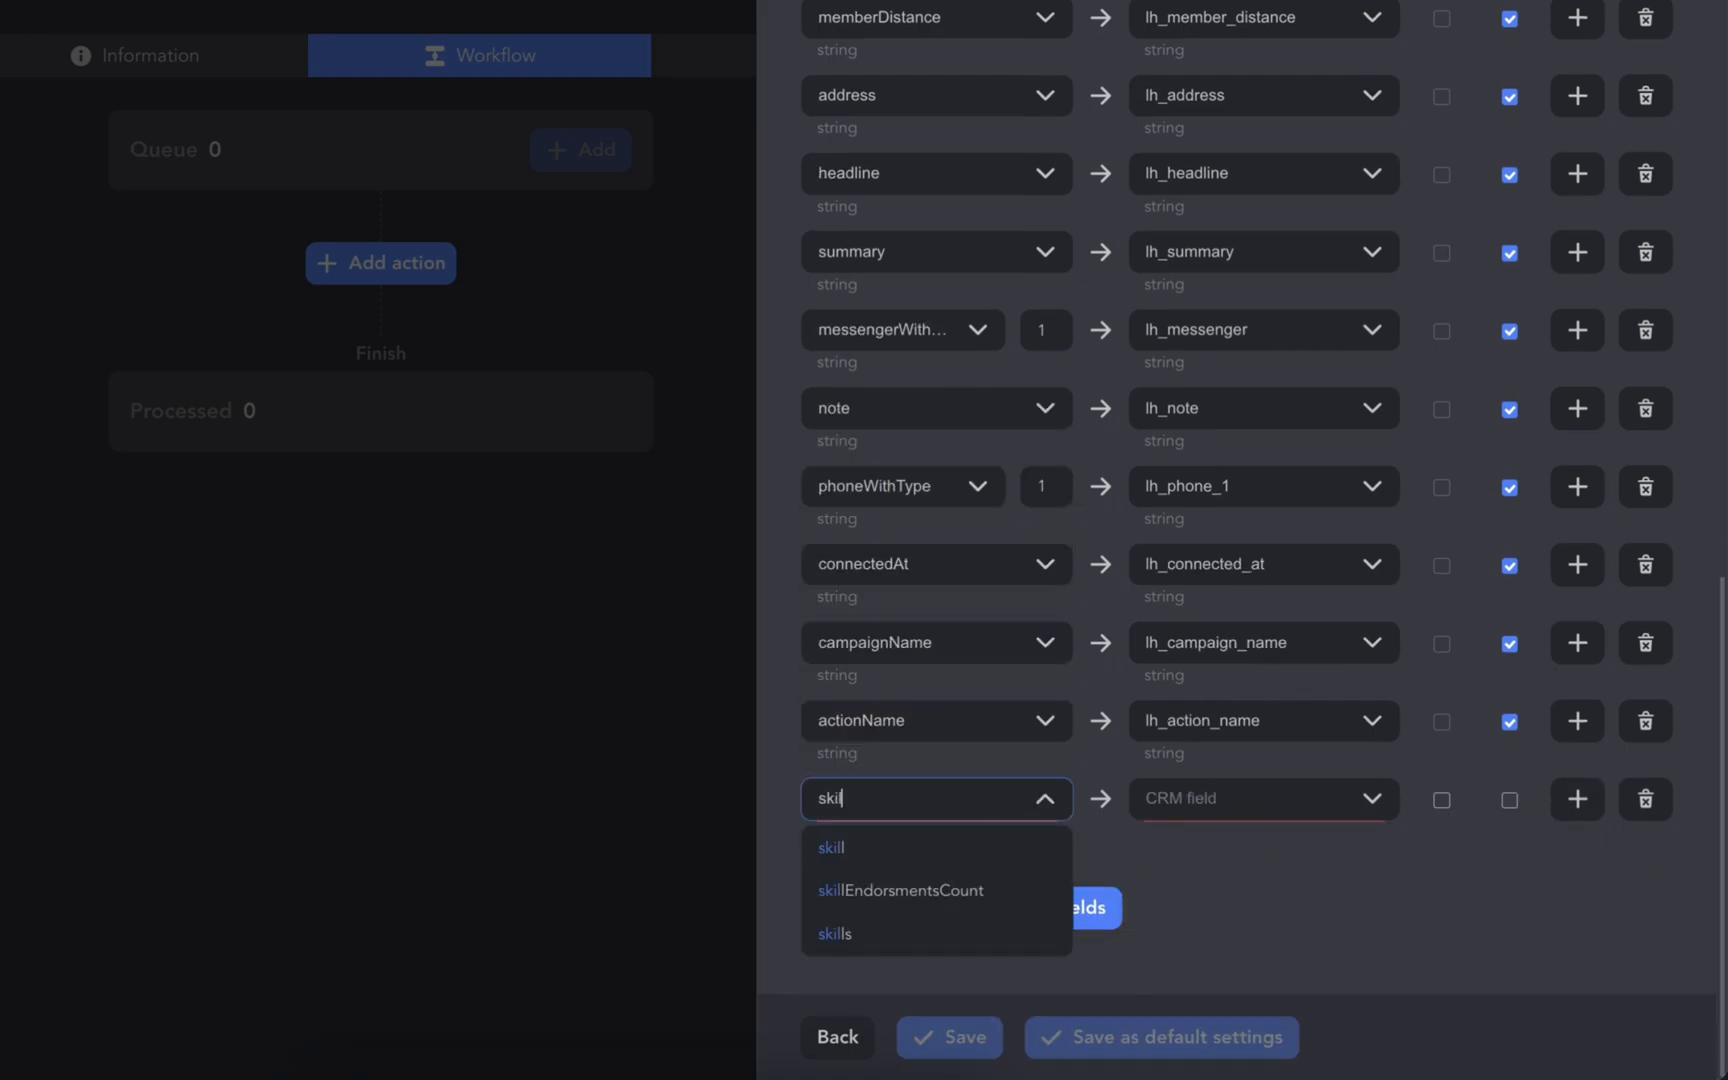
{"action": "left_click", "coordinate": [999, 933]}
{"action": "left_click", "coordinate": [1288, 800]}
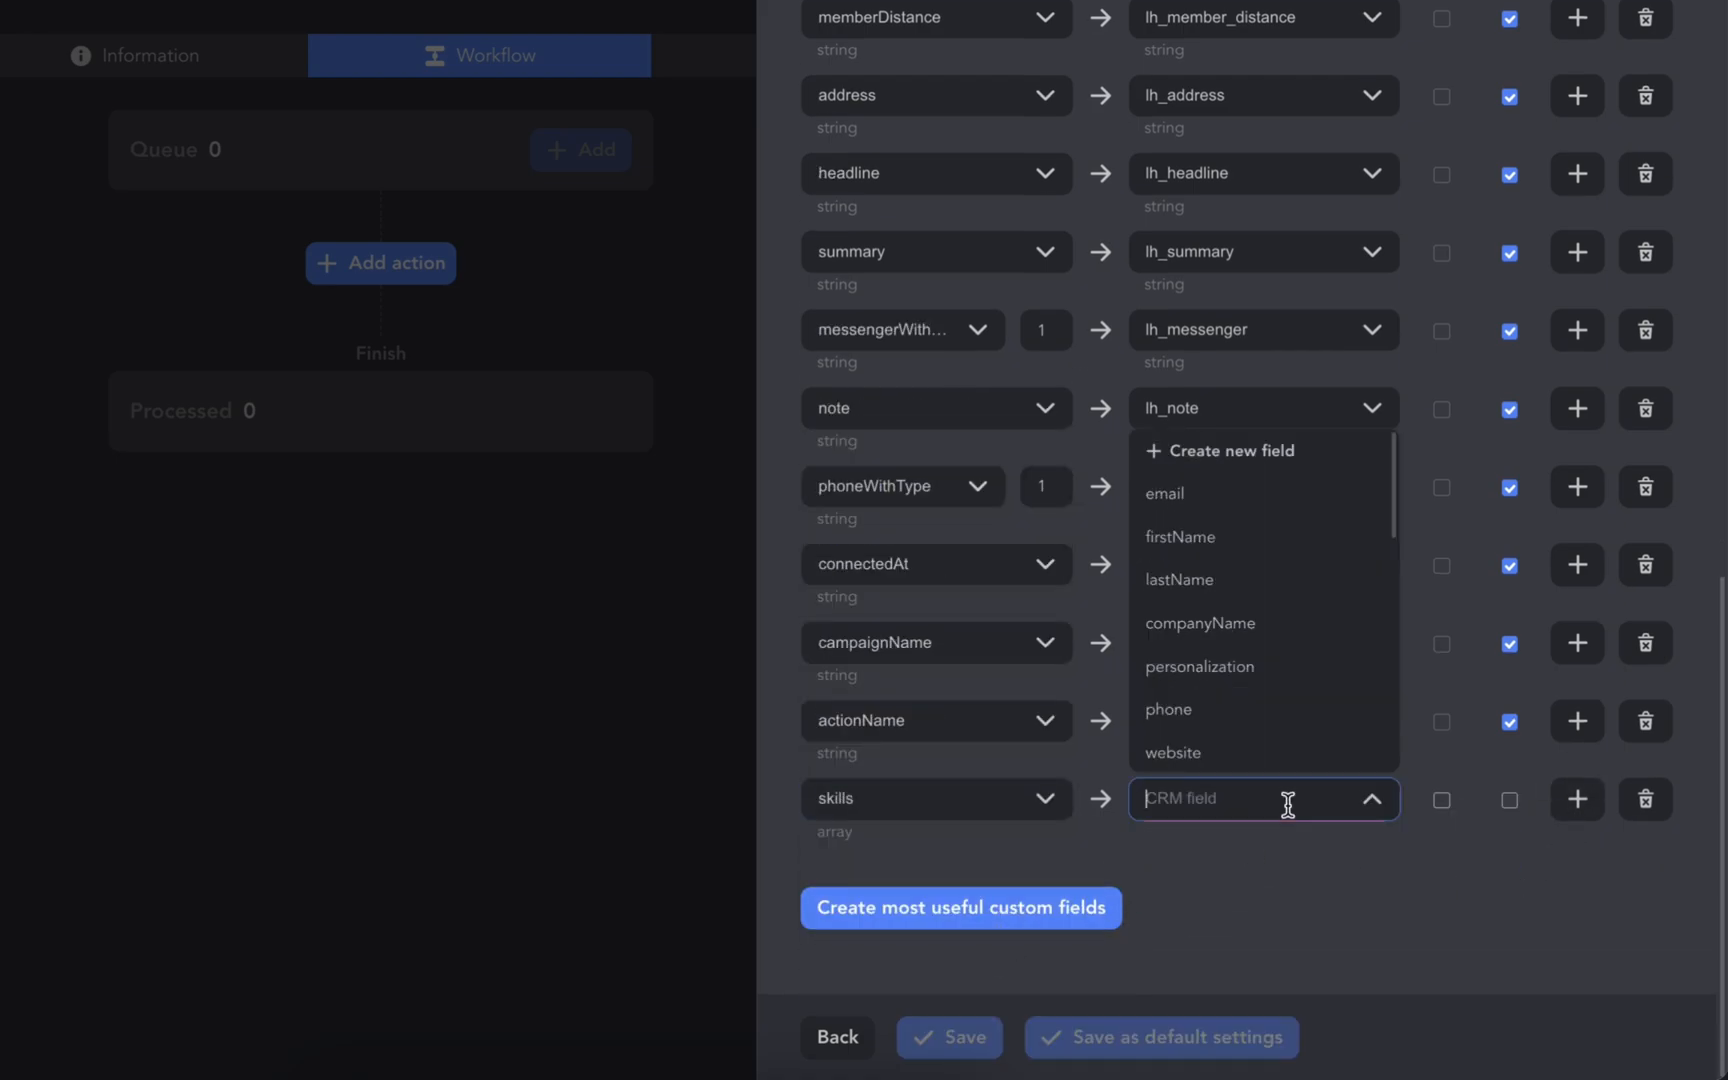
{"action": "left_click", "coordinate": [1221, 450]}
{"action": "type", "text": "lh_skills"}
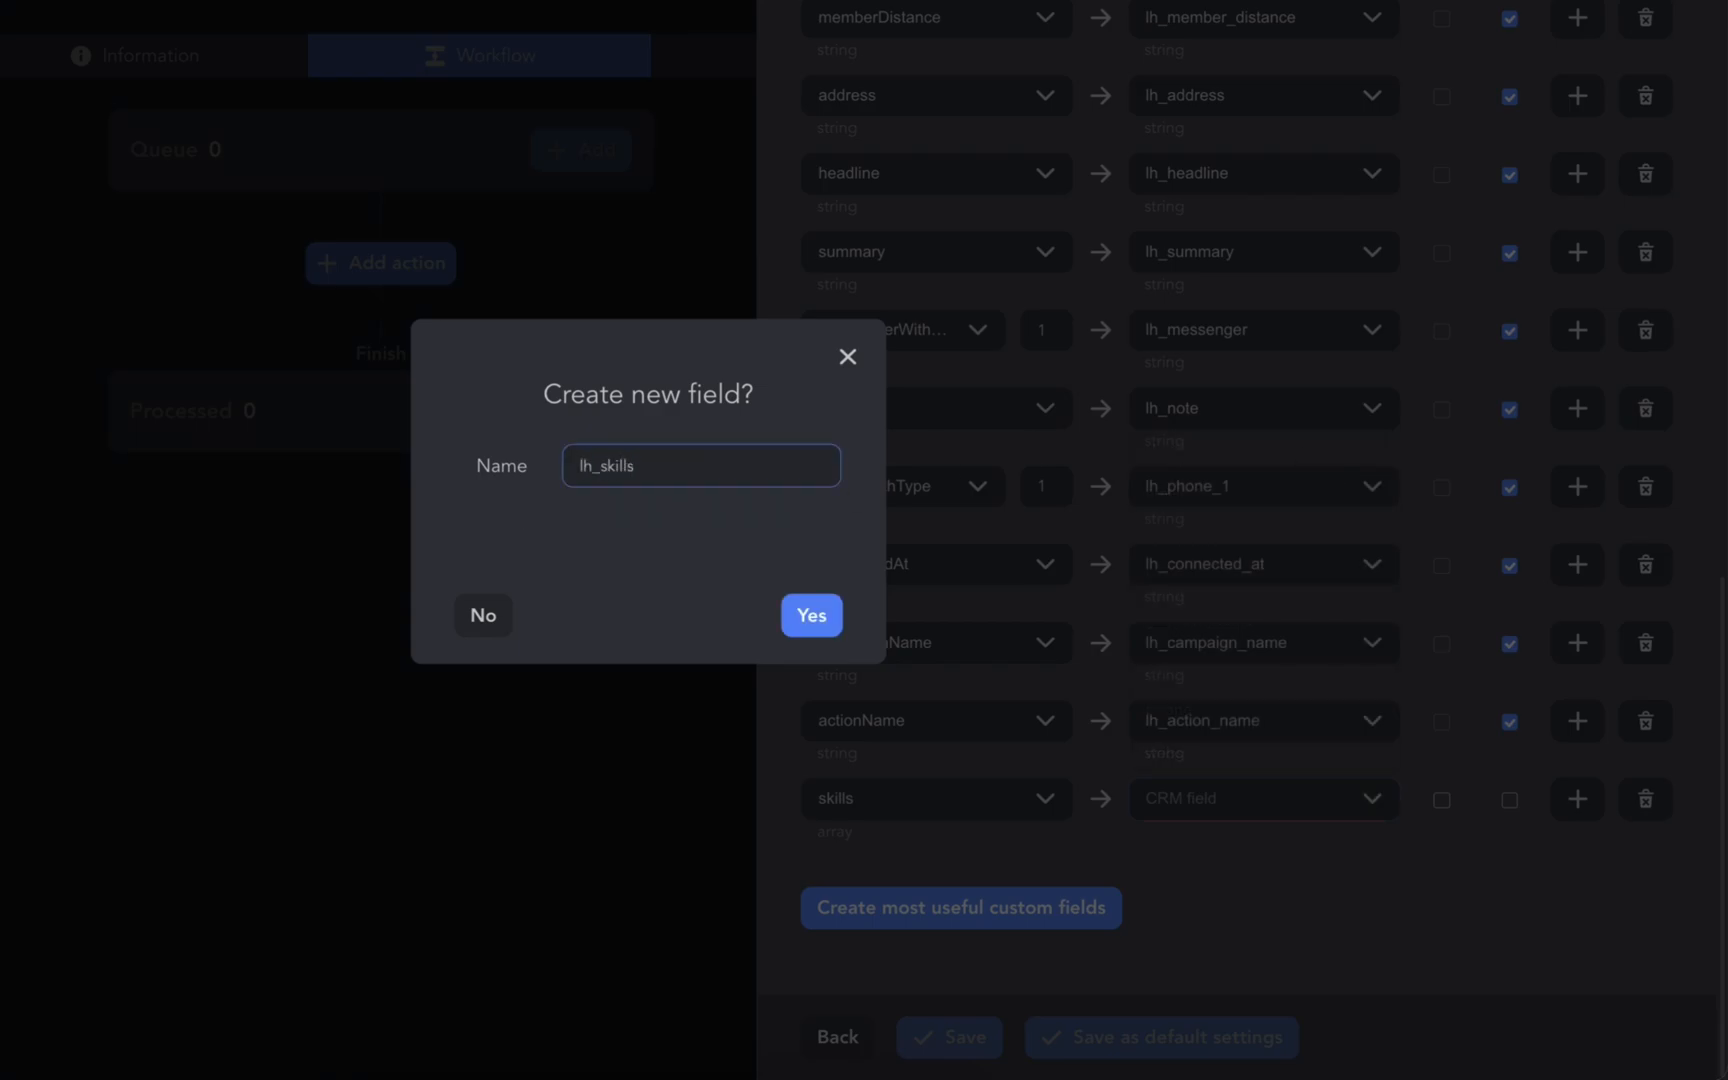
{"action": "left_click", "coordinate": [811, 616]}
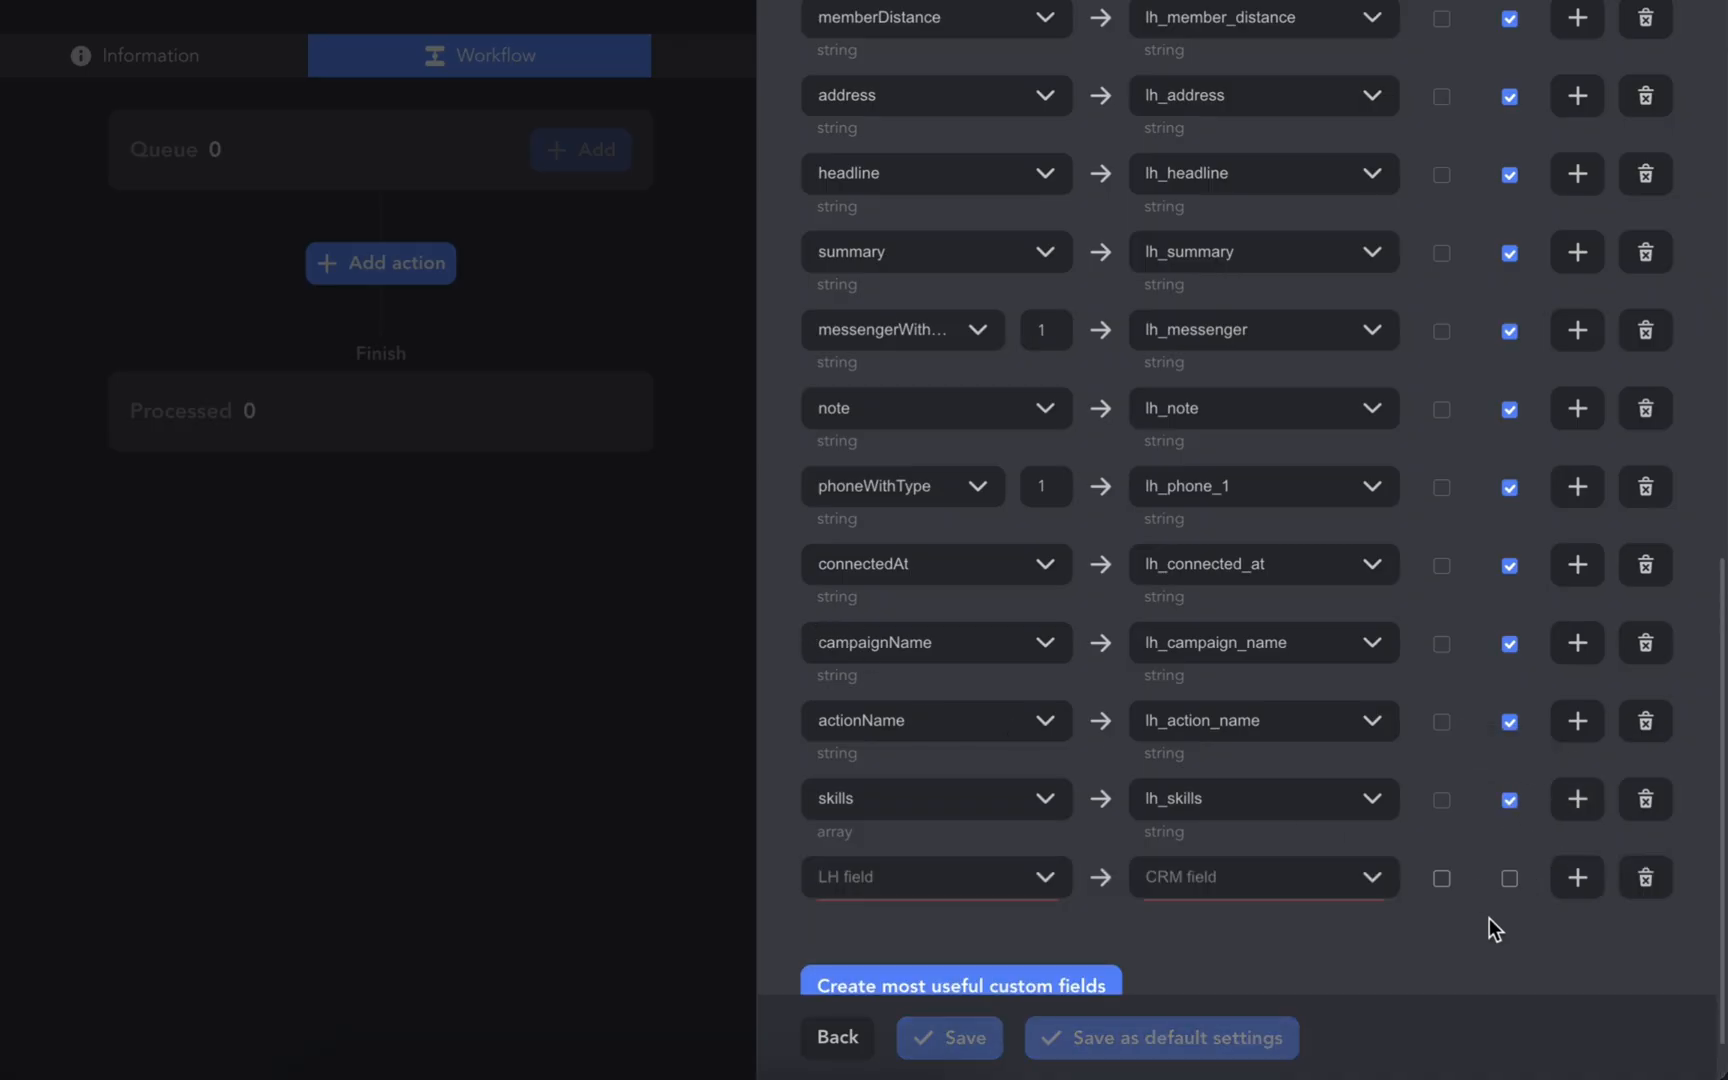
- Map cs_personalised_opening to the personalization CRM field in a row below skills with Overwrite enabled, and save the Instantly configuration
{"action": "scroll", "coordinate": [1489, 926], "scroll_direction": "down", "scroll_amount": 1}
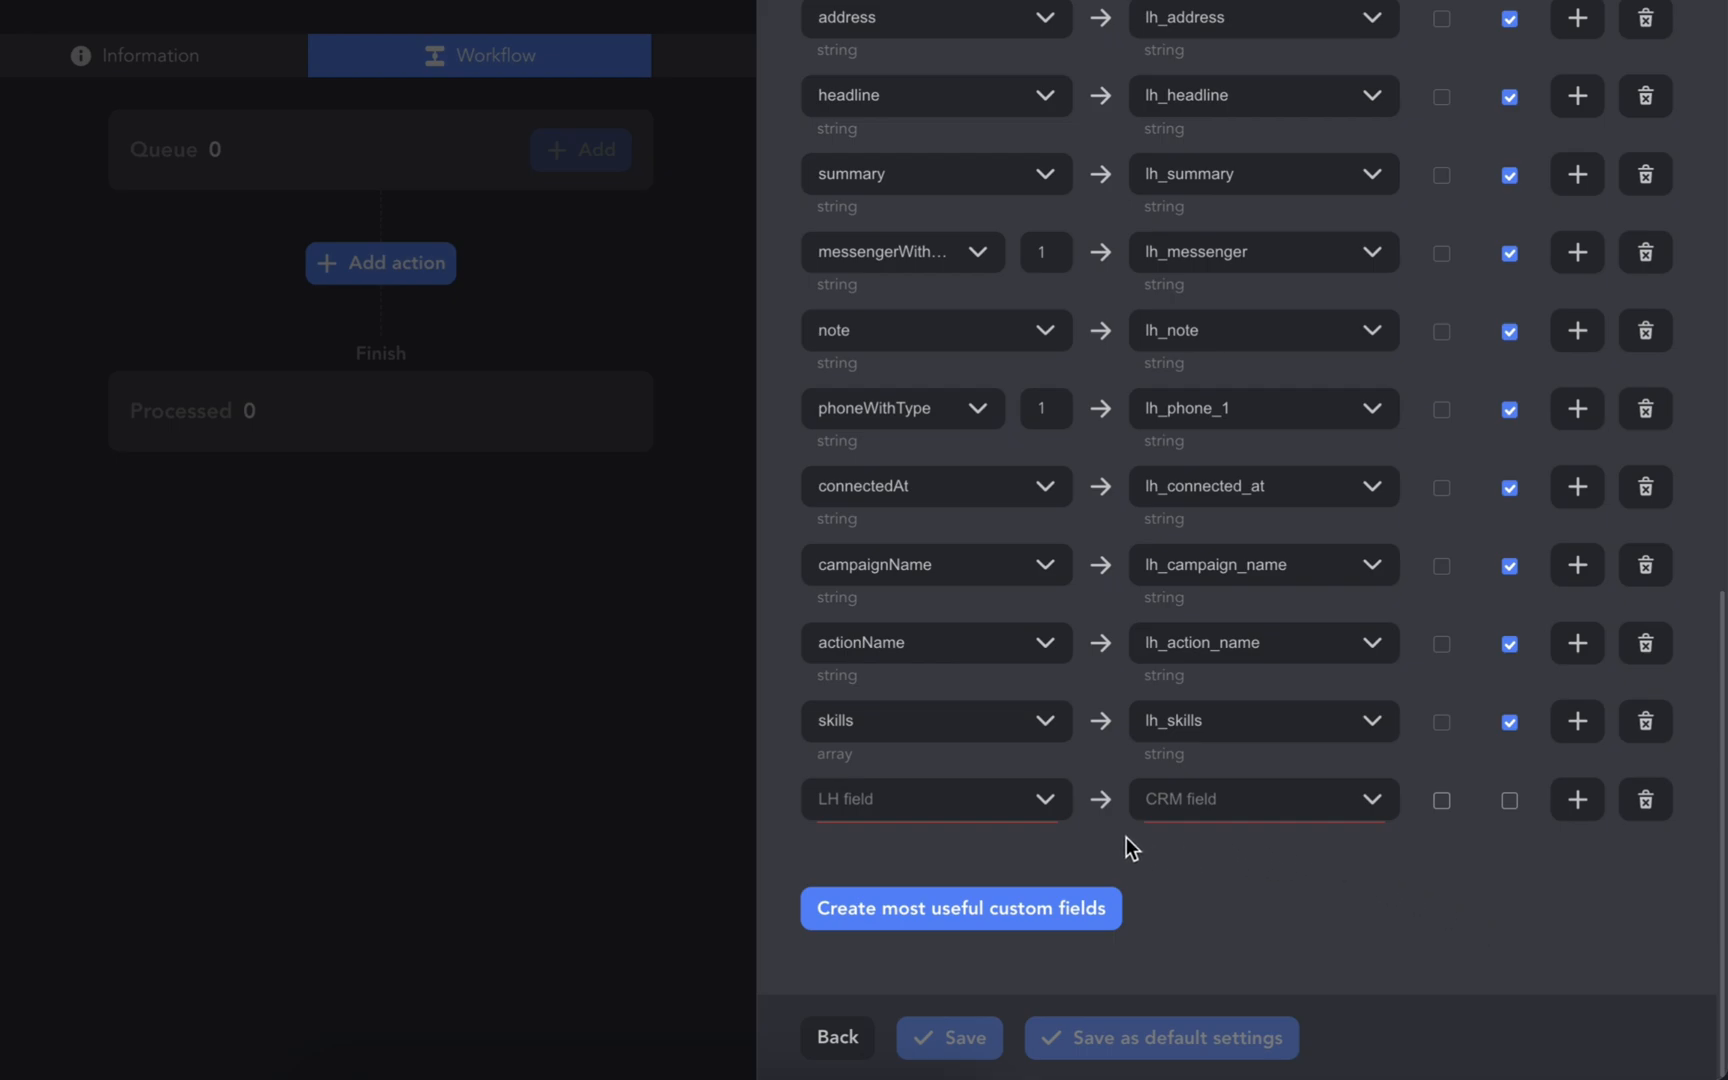
{"action": "left_click", "coordinate": [992, 808]}
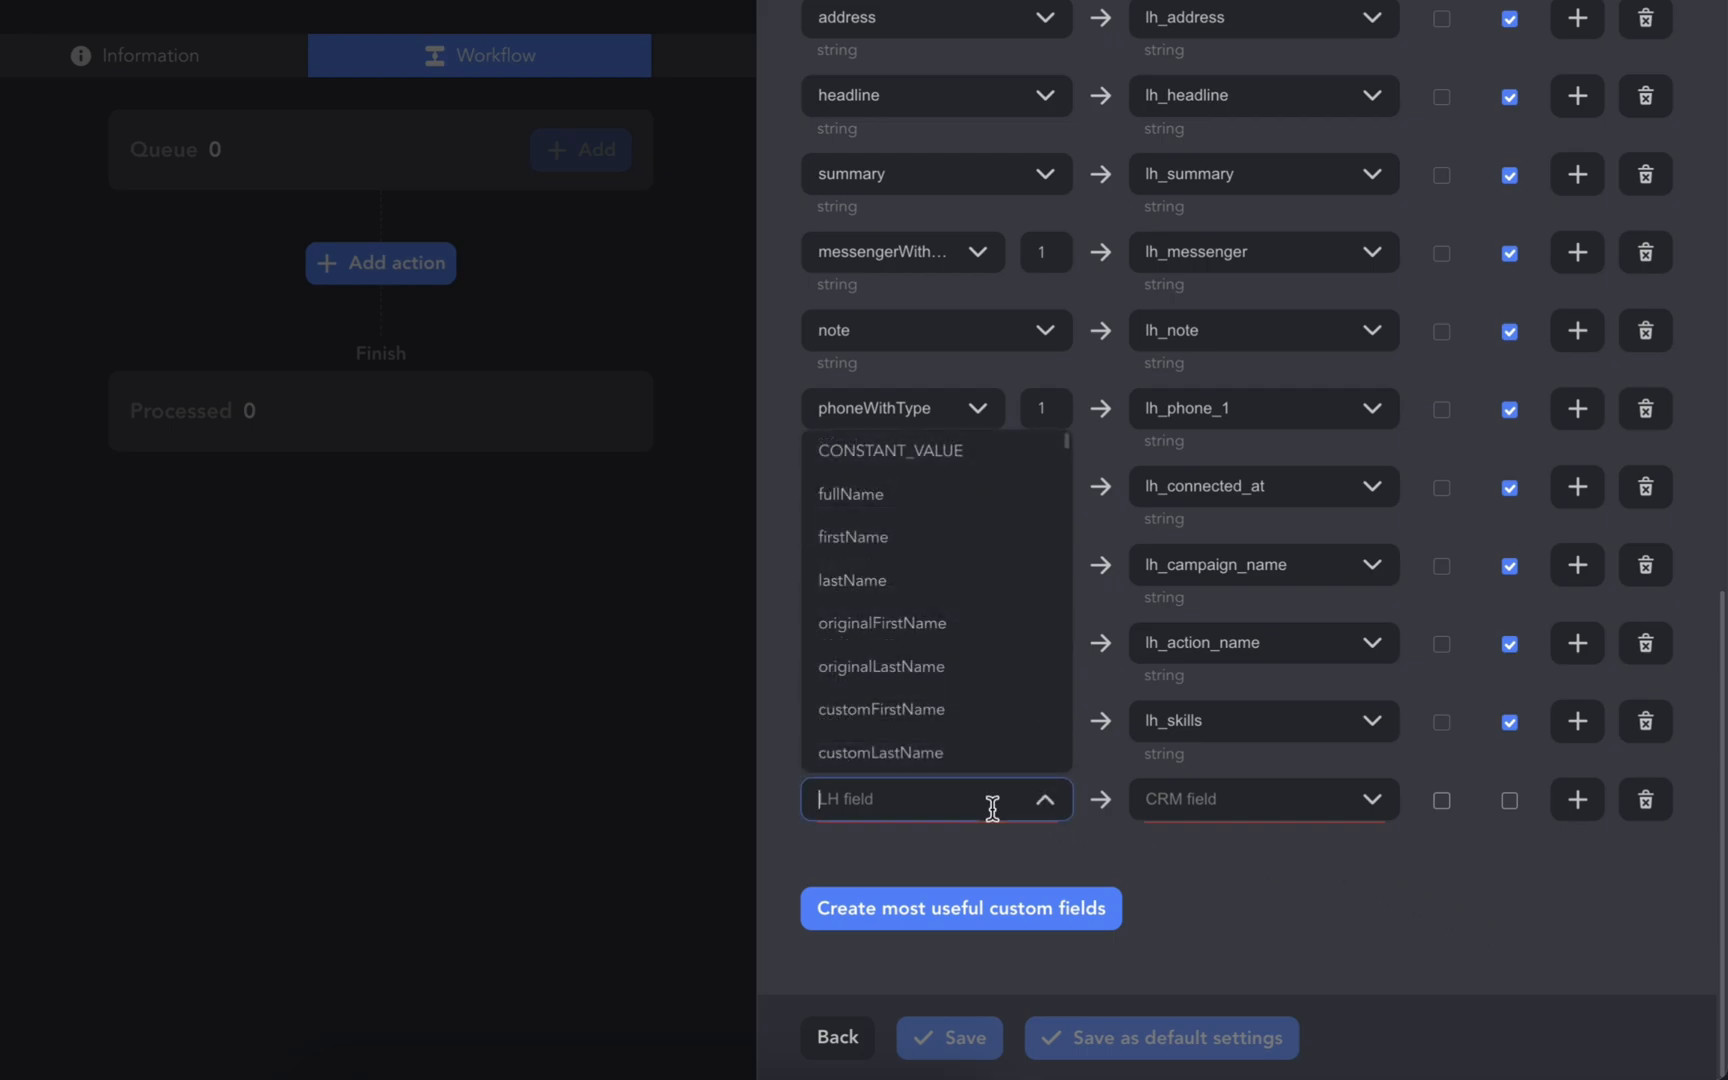
{"action": "type", "text": "cs"}
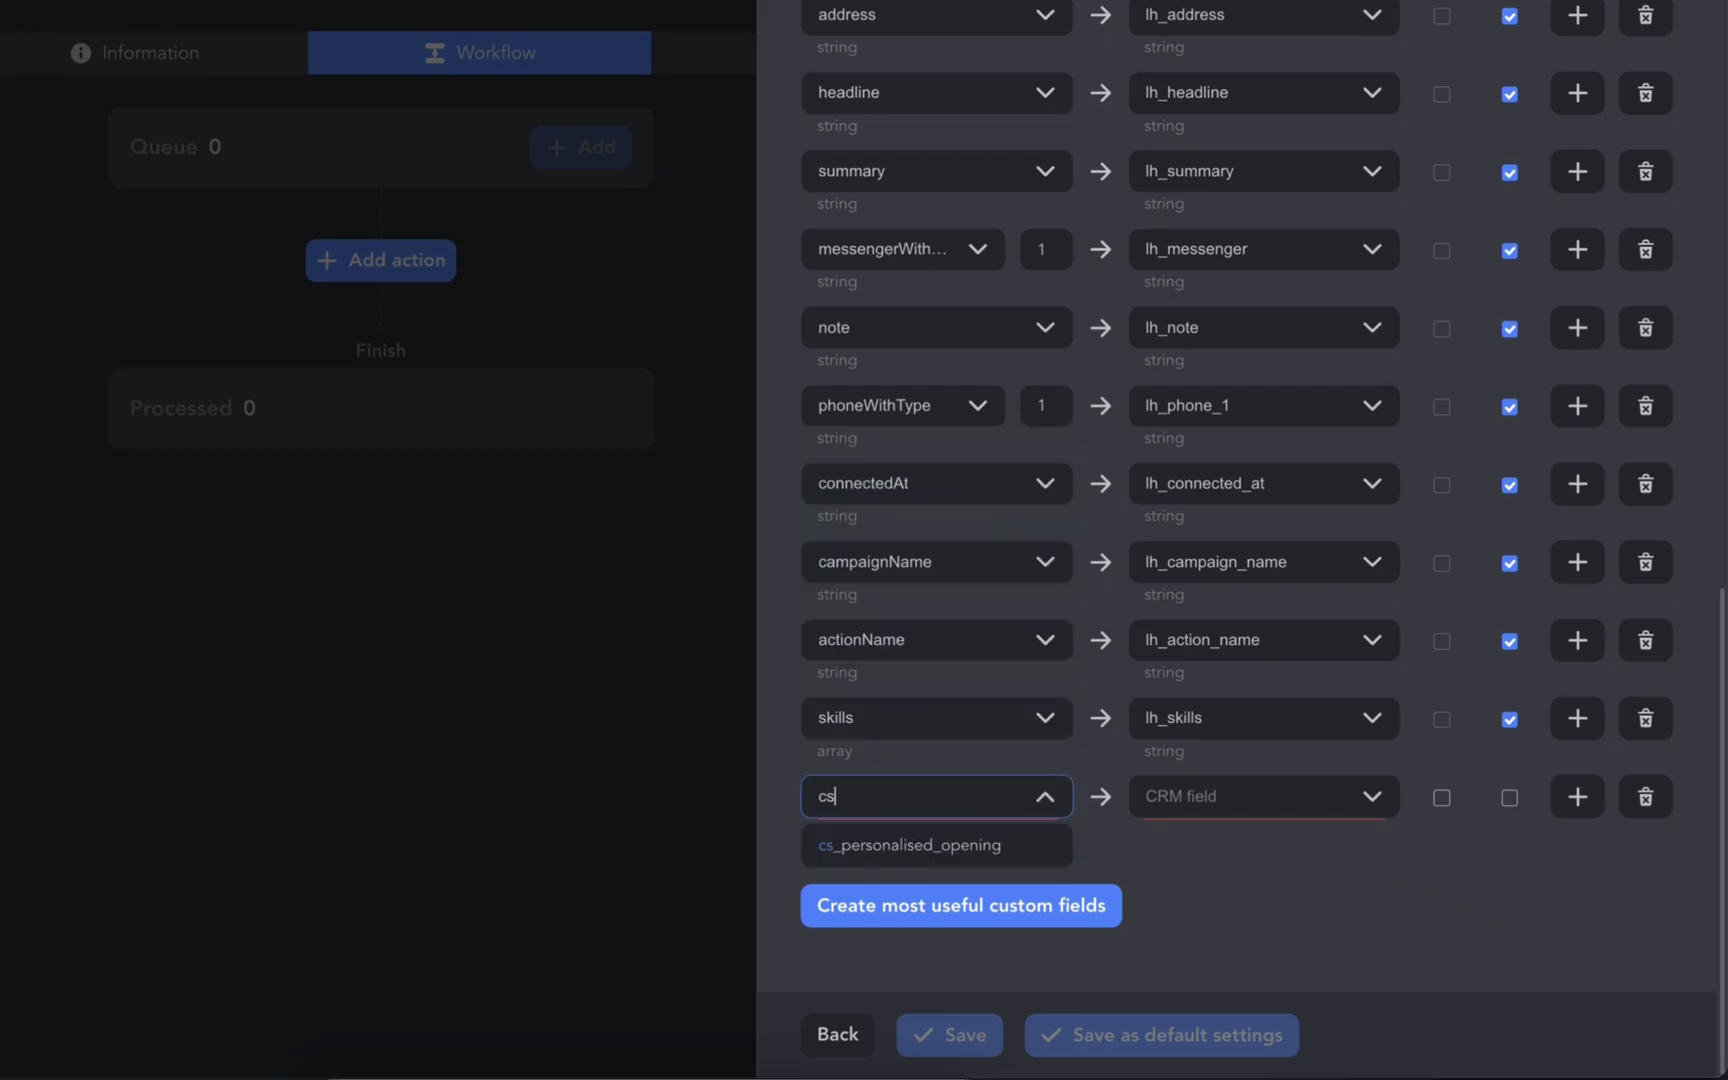
{"action": "left_click", "coordinate": [1025, 848]}
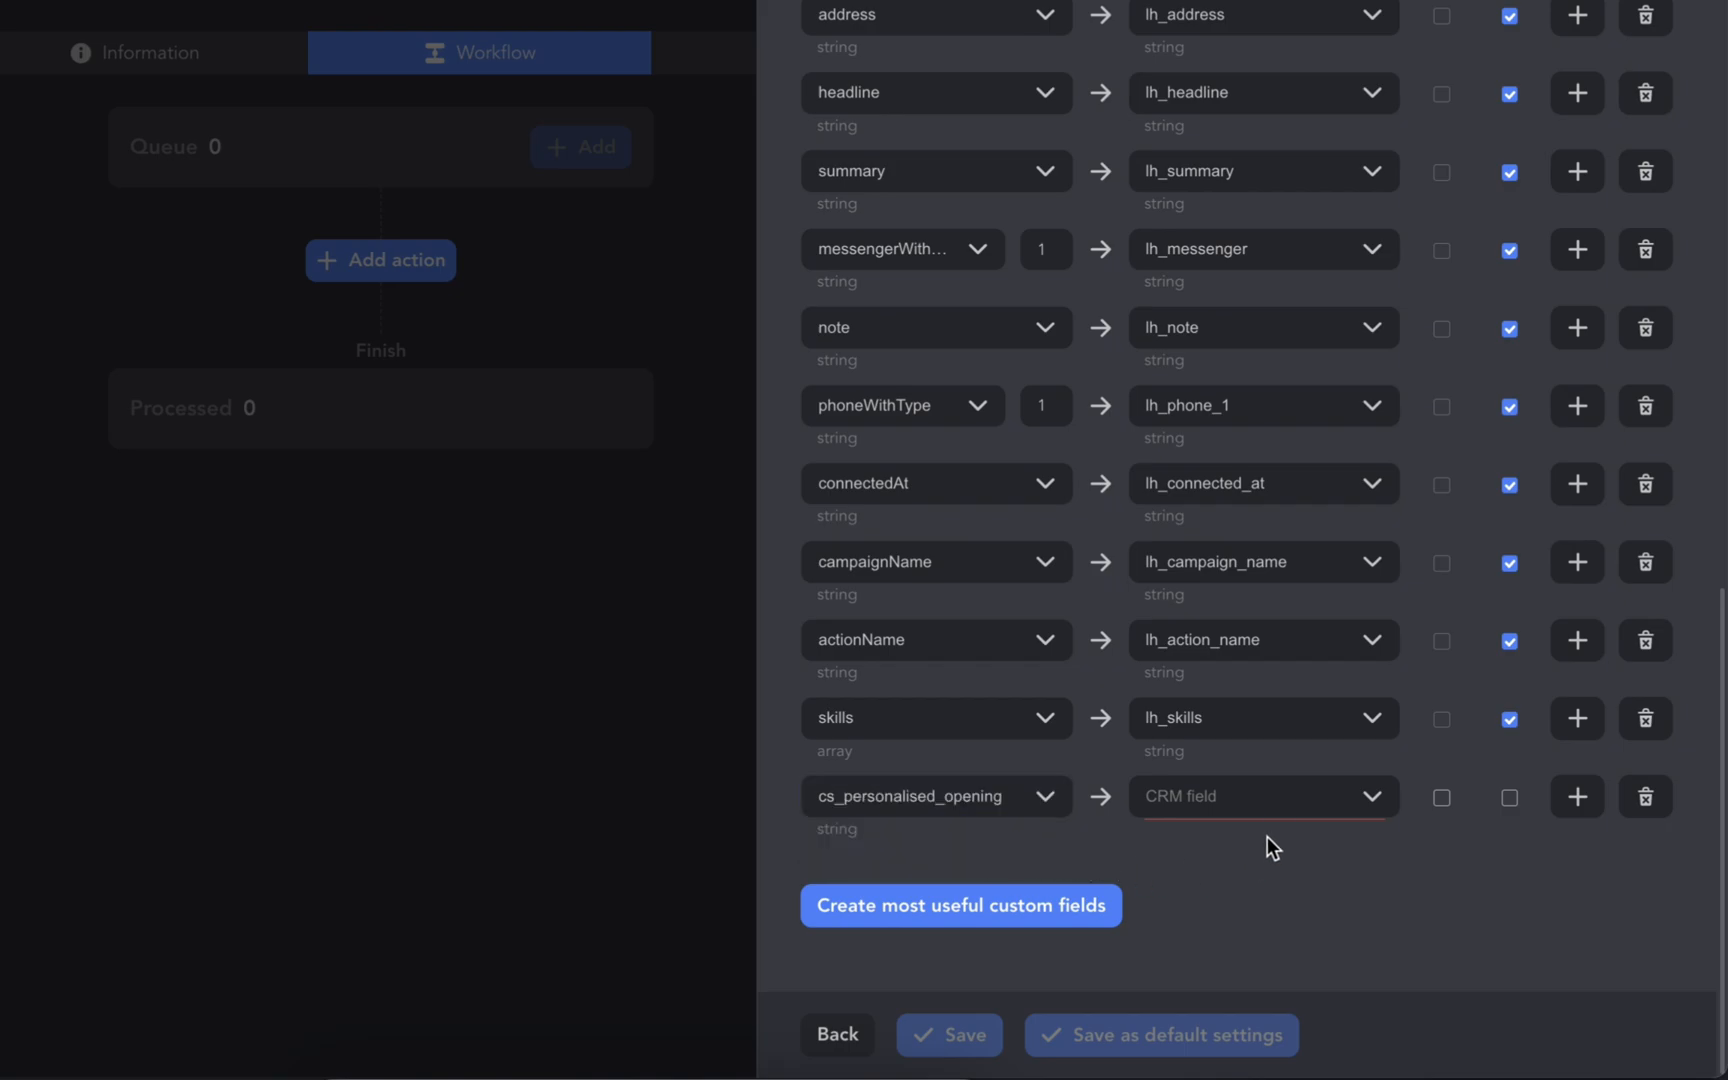
{"action": "left_click", "coordinate": [1280, 797]}
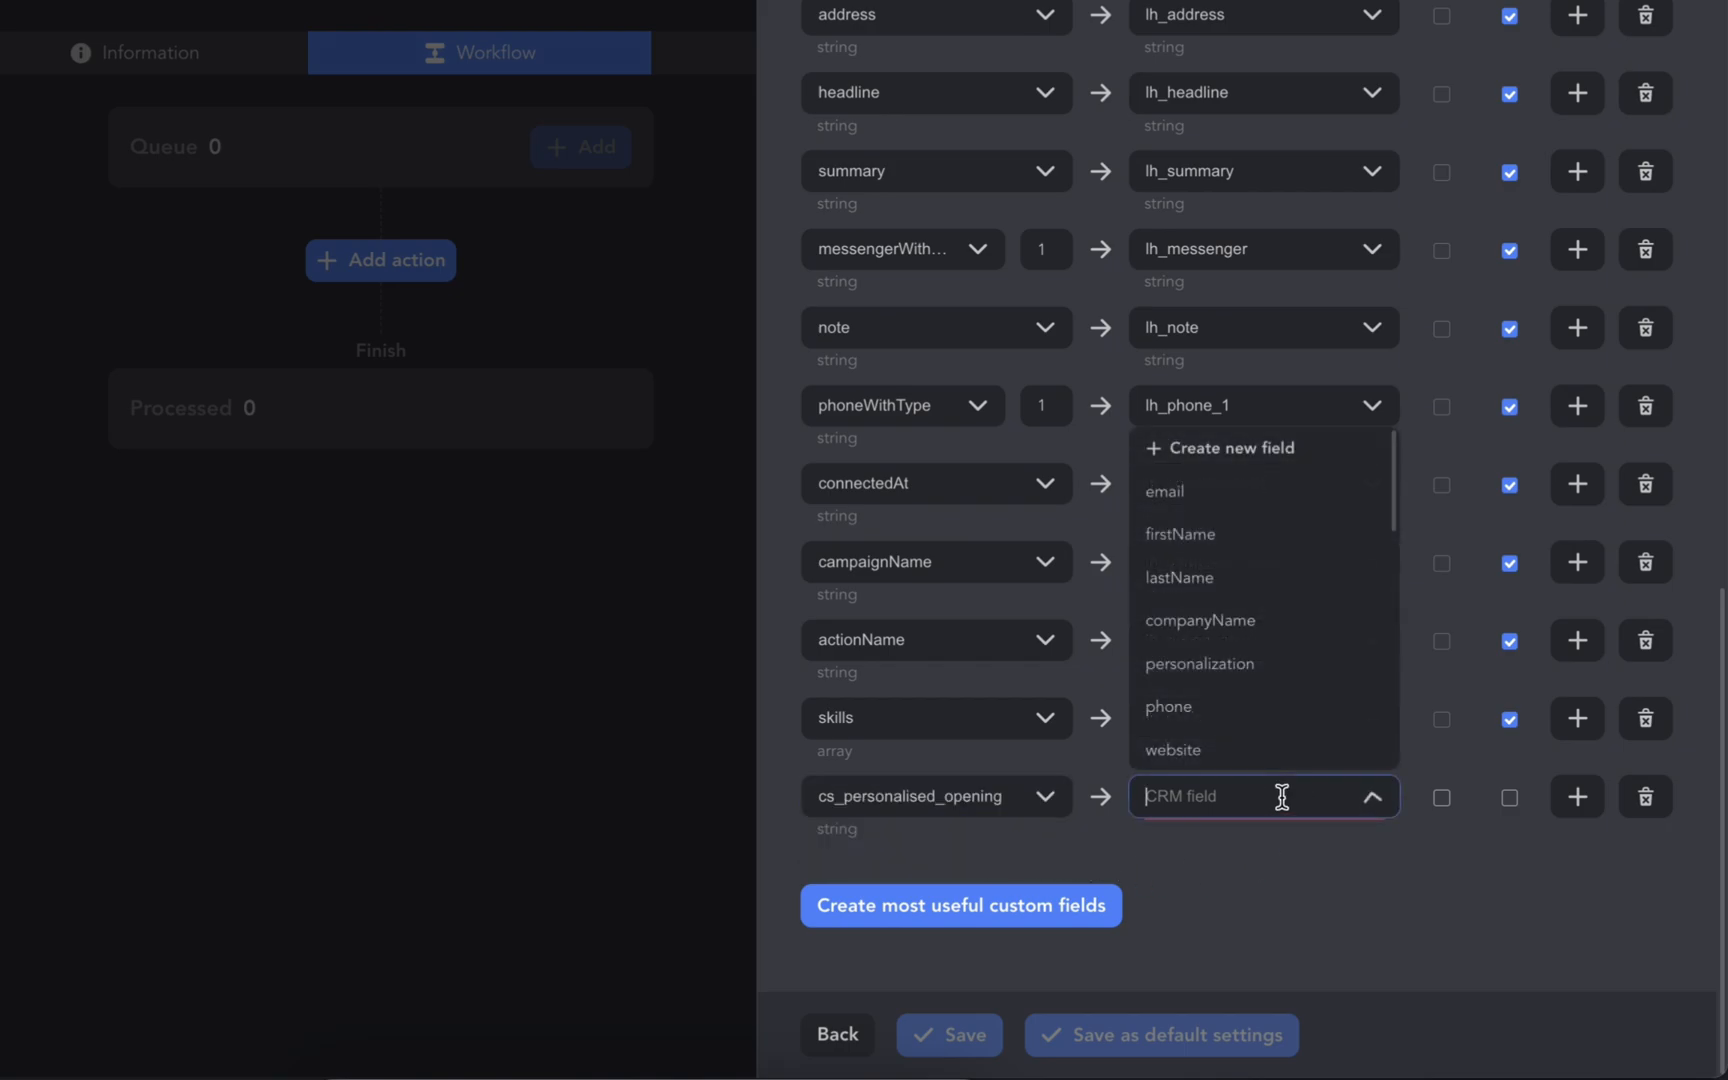
{"action": "left_click", "coordinate": [1355, 682]}
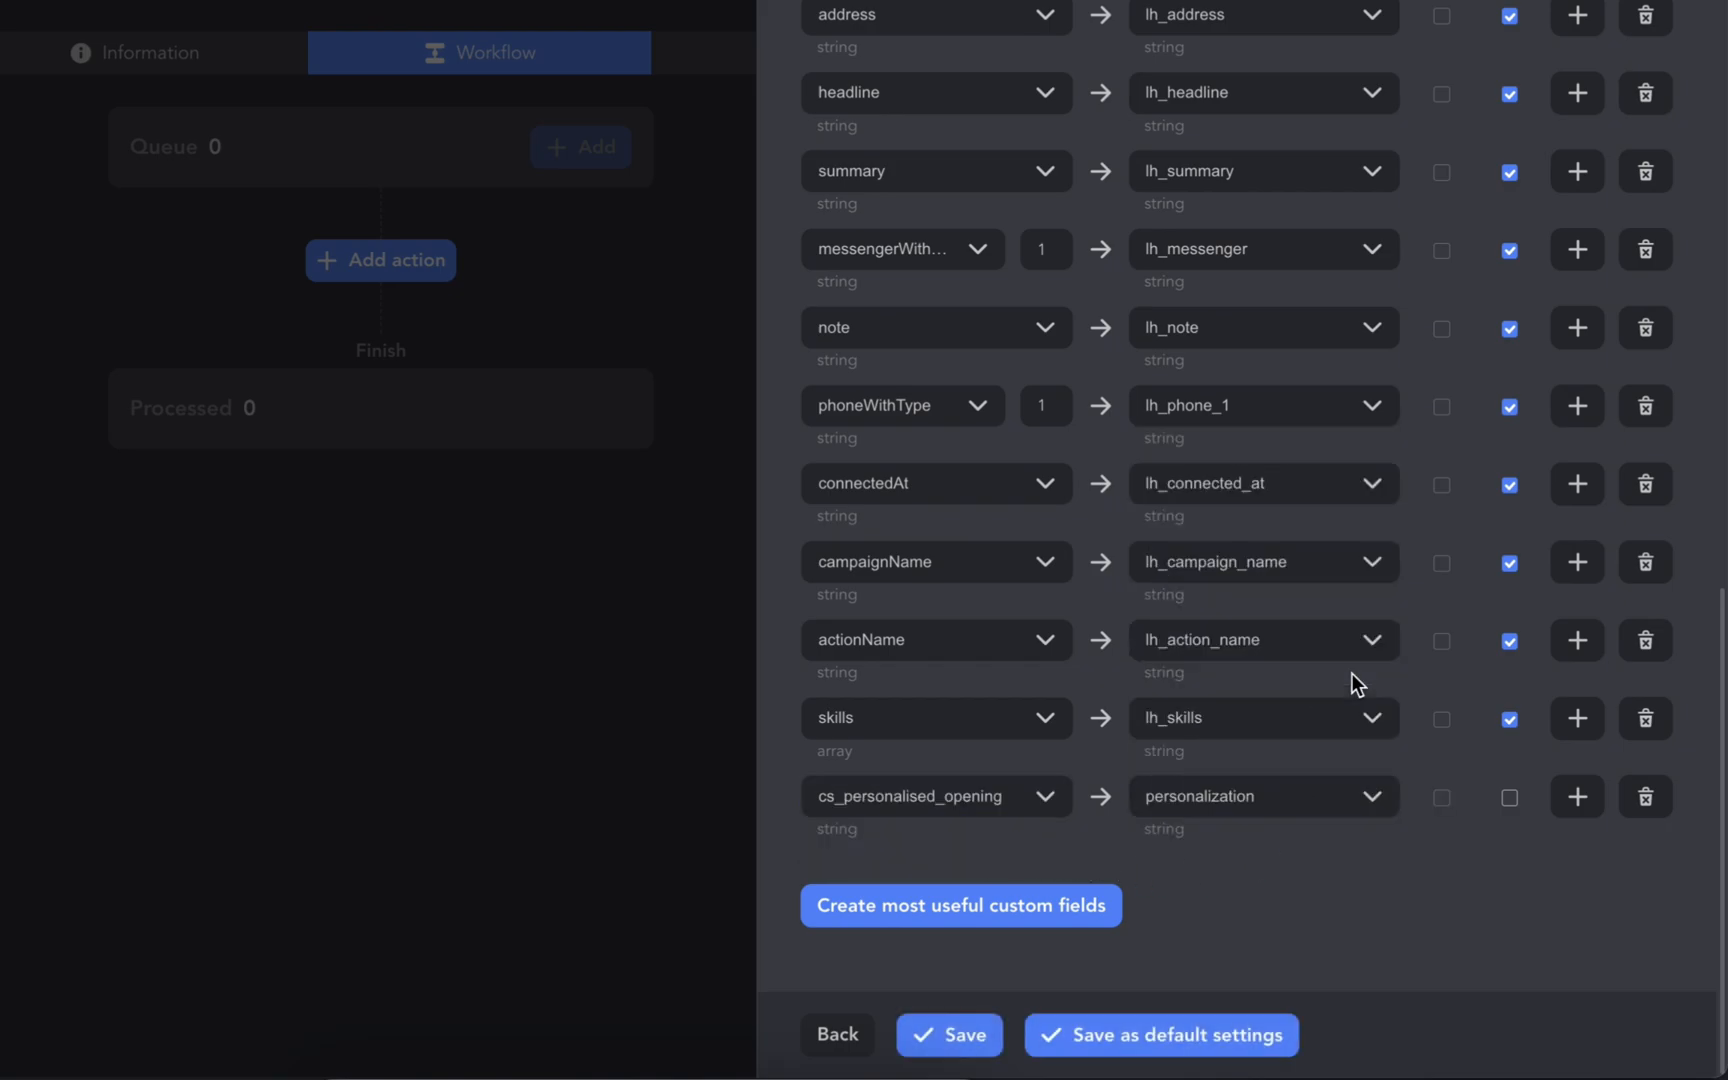
{"action": "left_click", "coordinate": [1515, 806]}
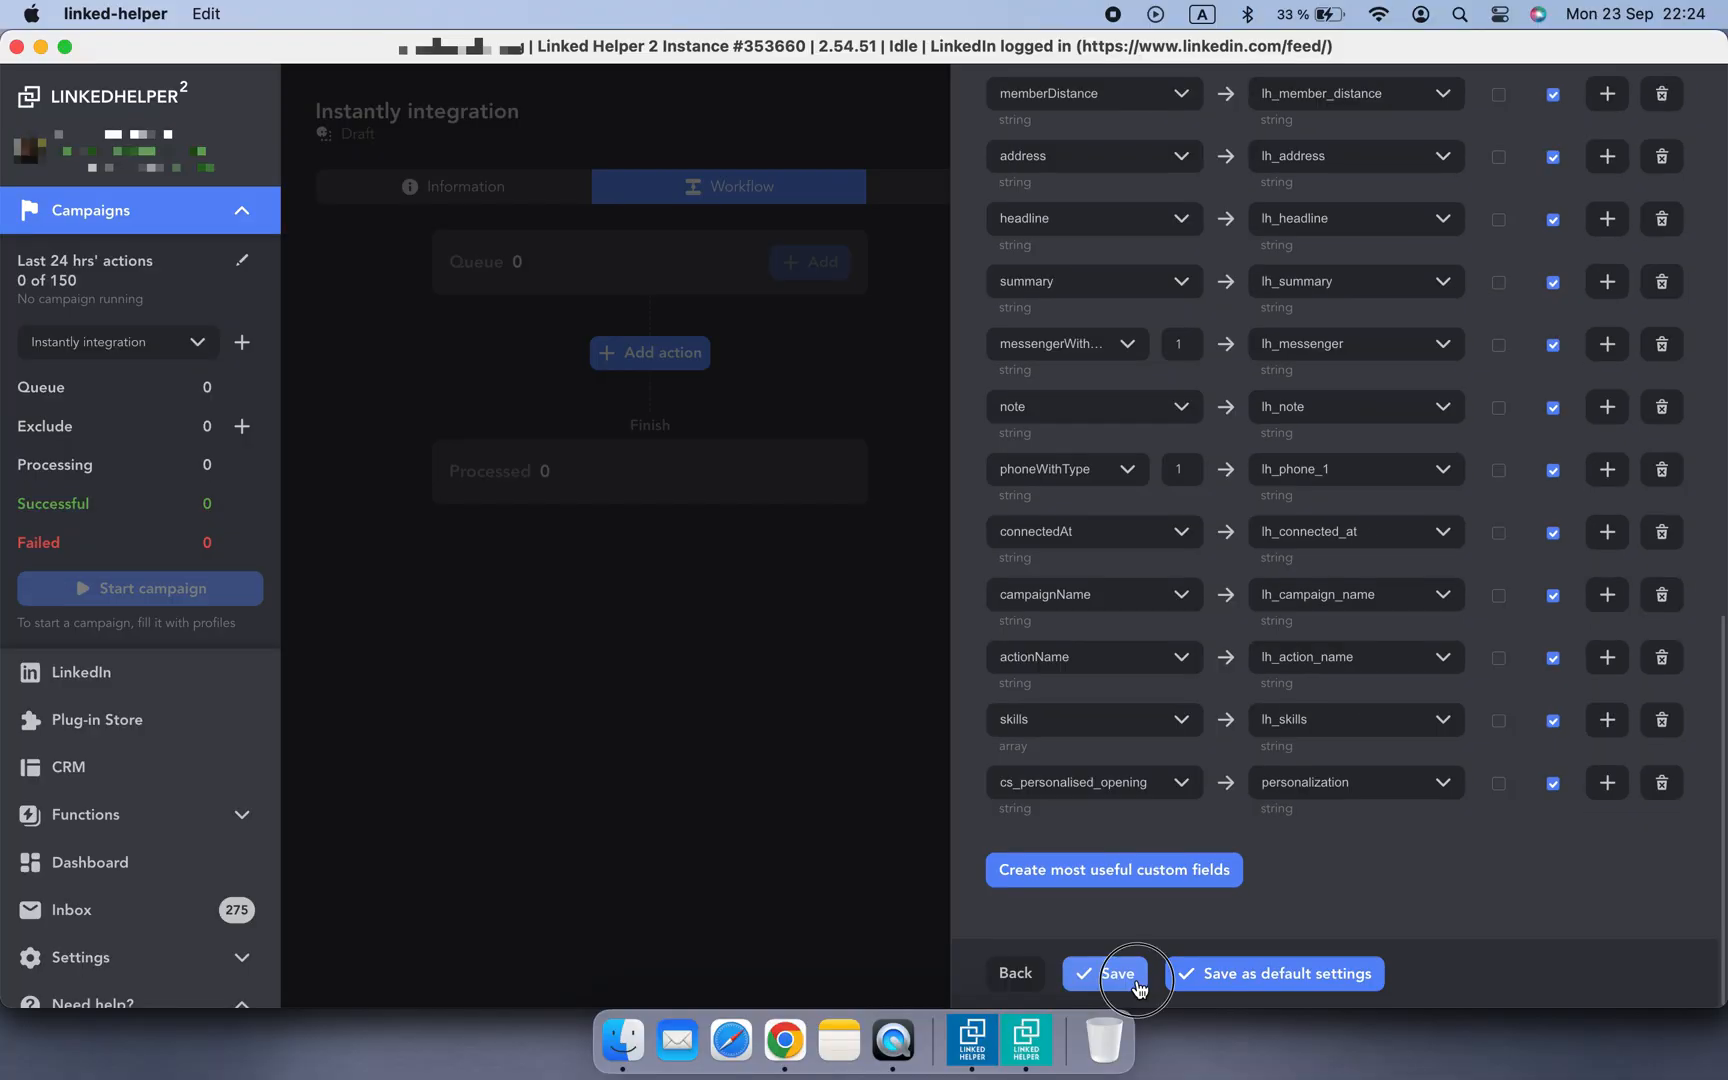
{"action": "left_click", "coordinate": [991, 1053]}
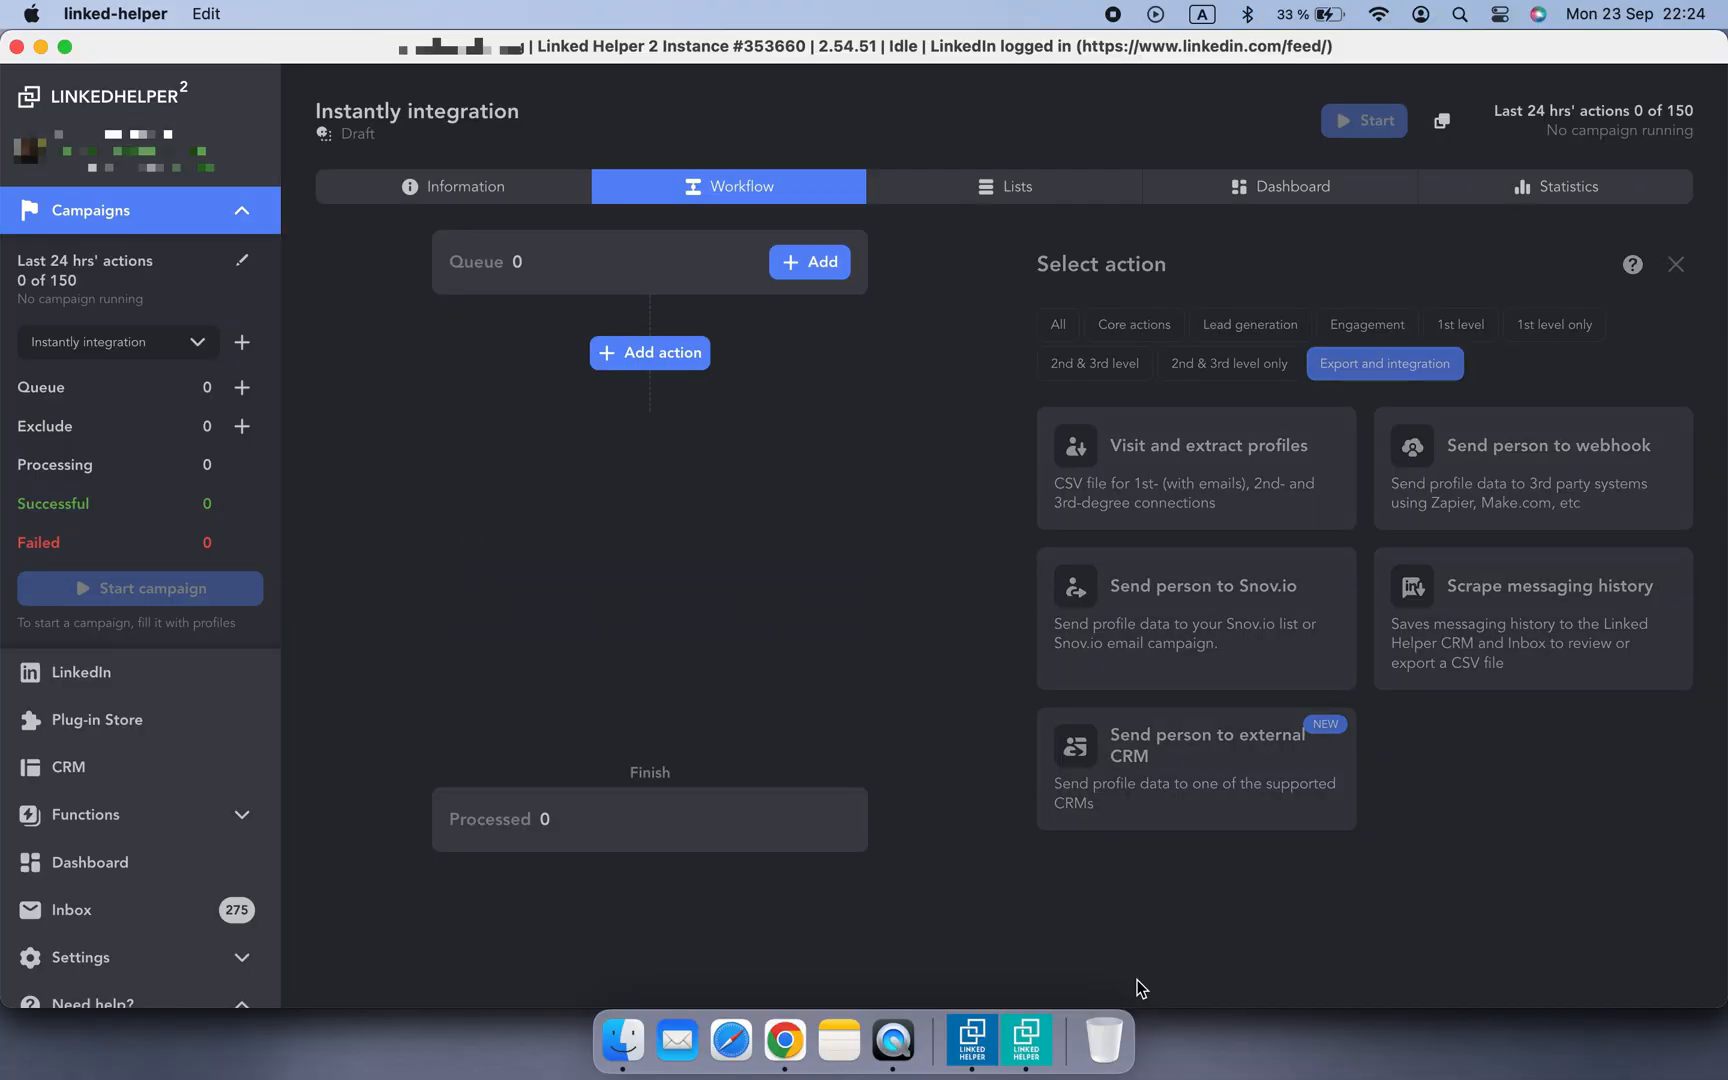
- Save the action's custom Instantly field mapping as the default CRM settings, then save the configuration itself
{"action": "left_click", "coordinate": [1147, 605]}
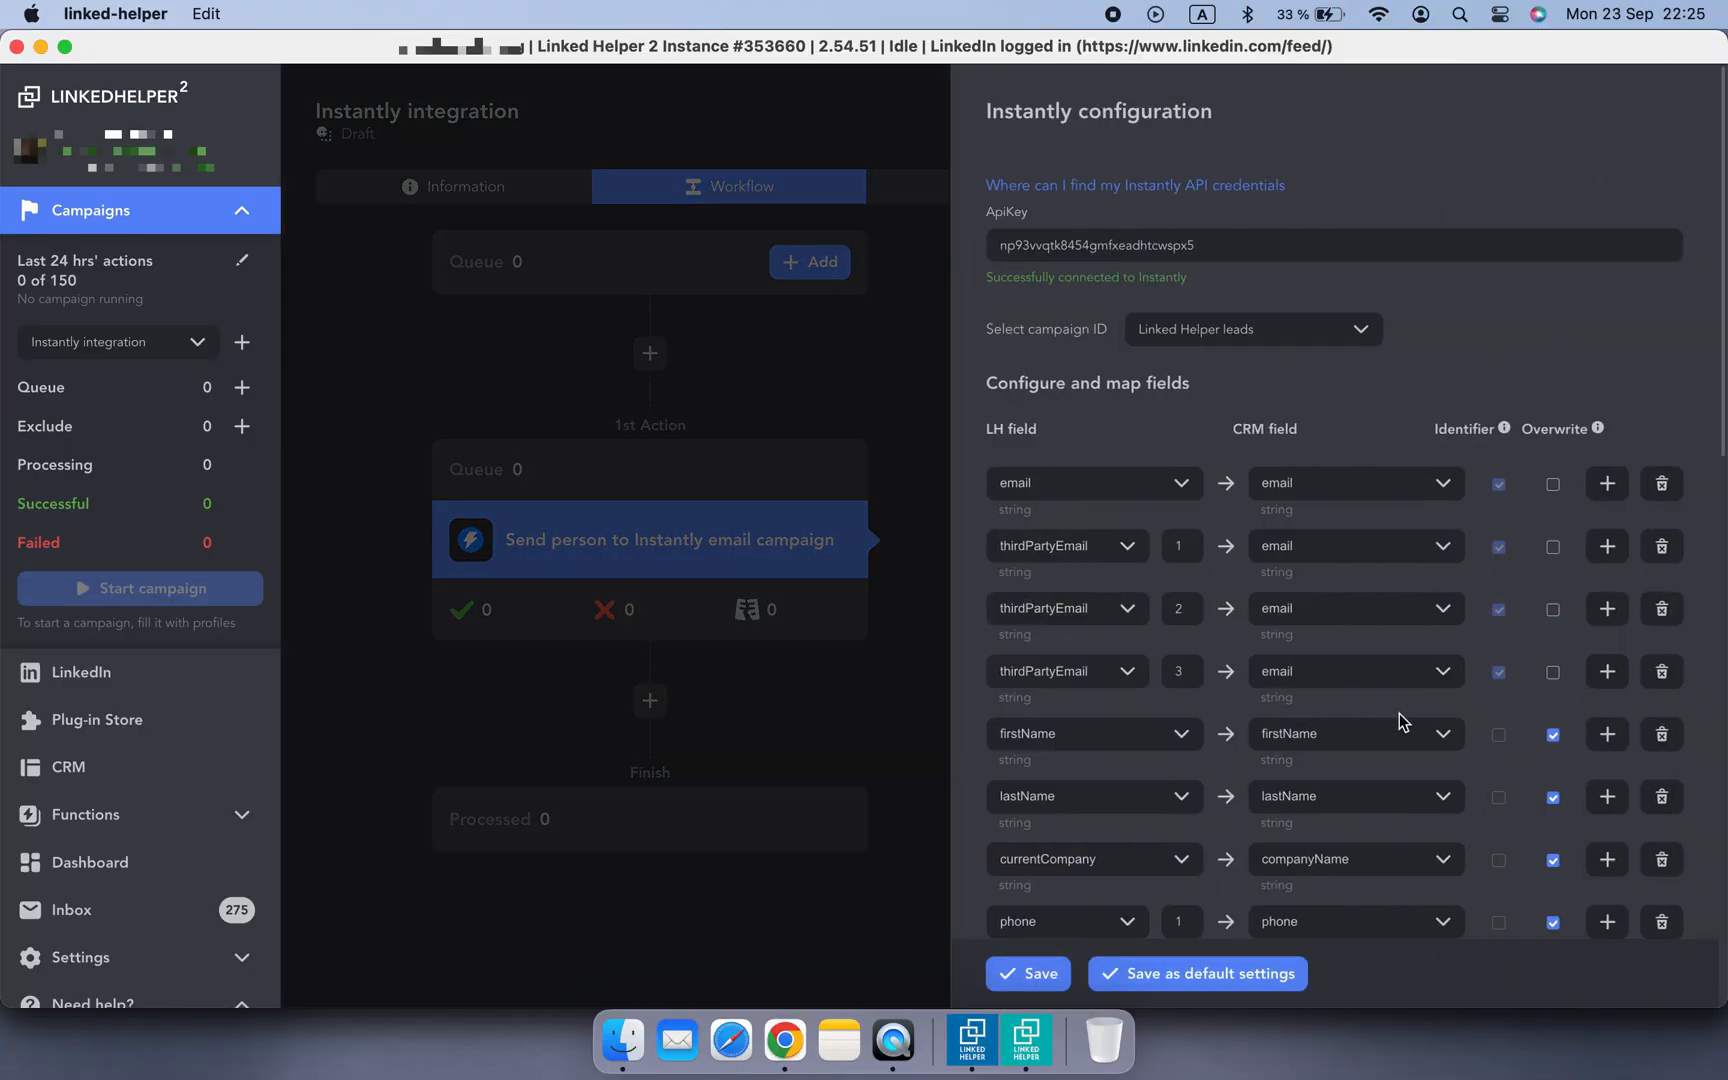
{"action": "scroll", "coordinate": [1465, 850], "scroll_direction": "down", "scroll_amount": 10}
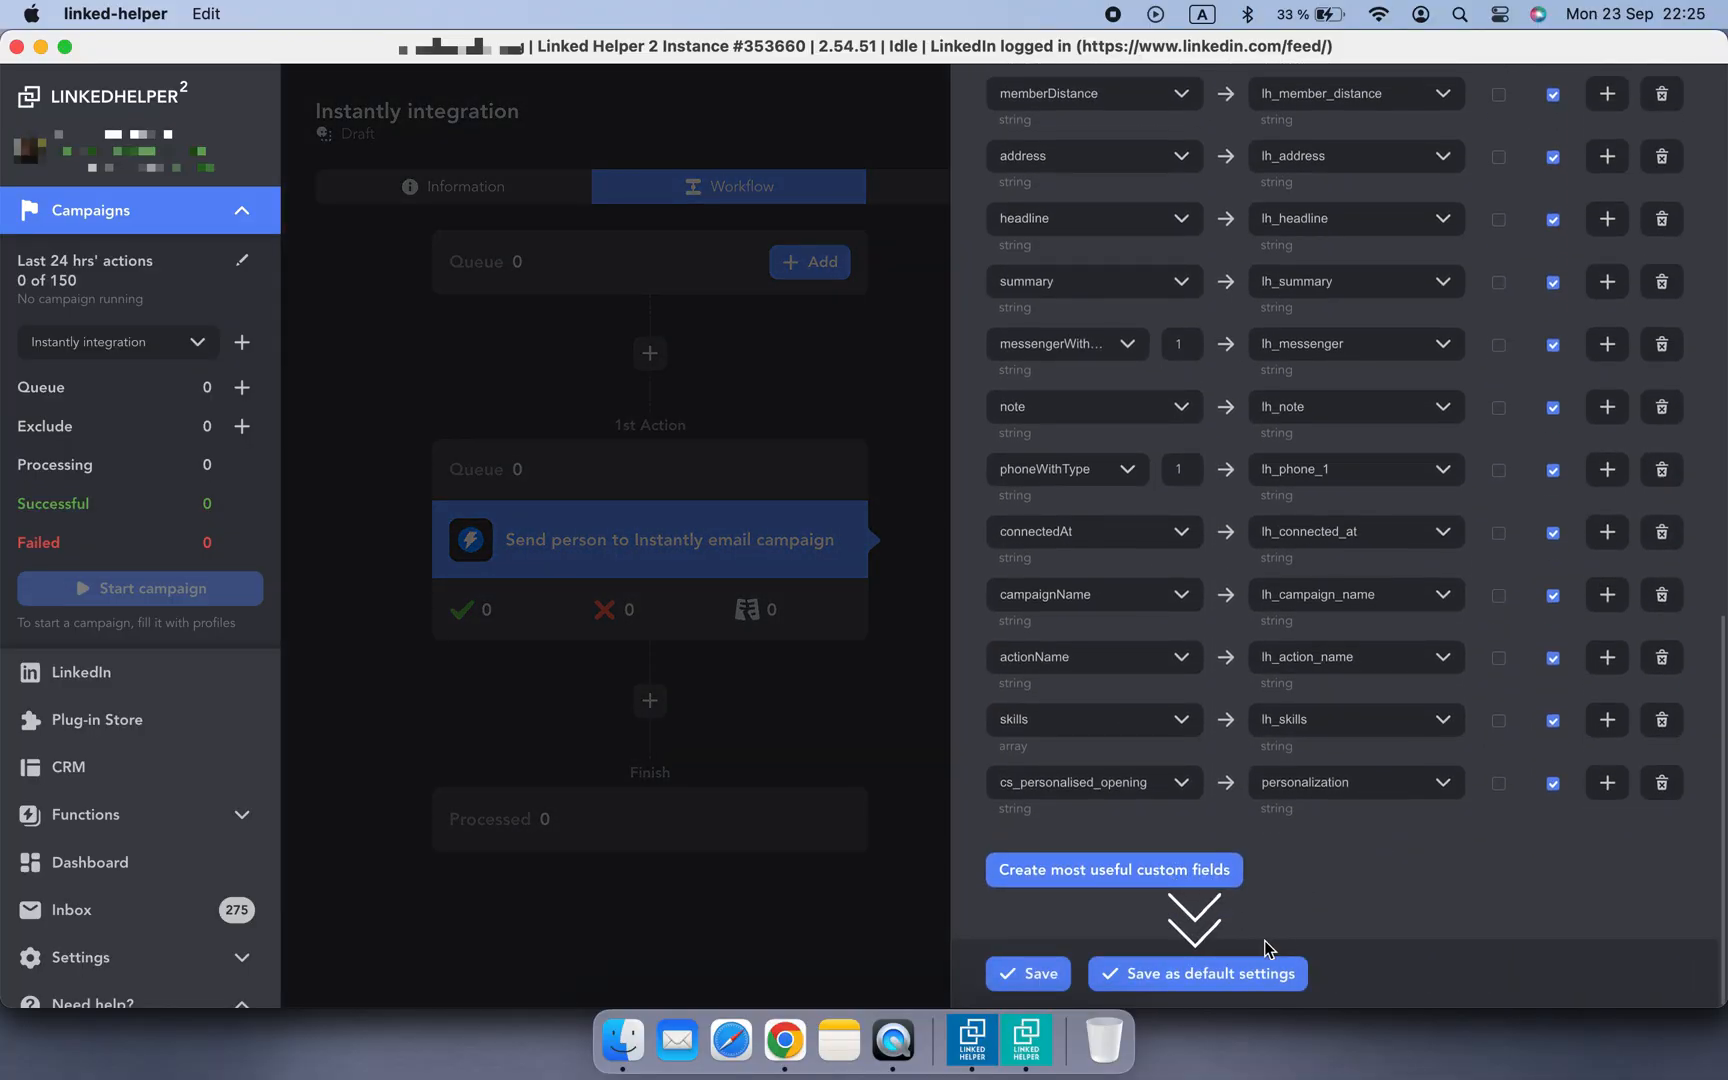
{"action": "left_click", "coordinate": [1230, 979]}
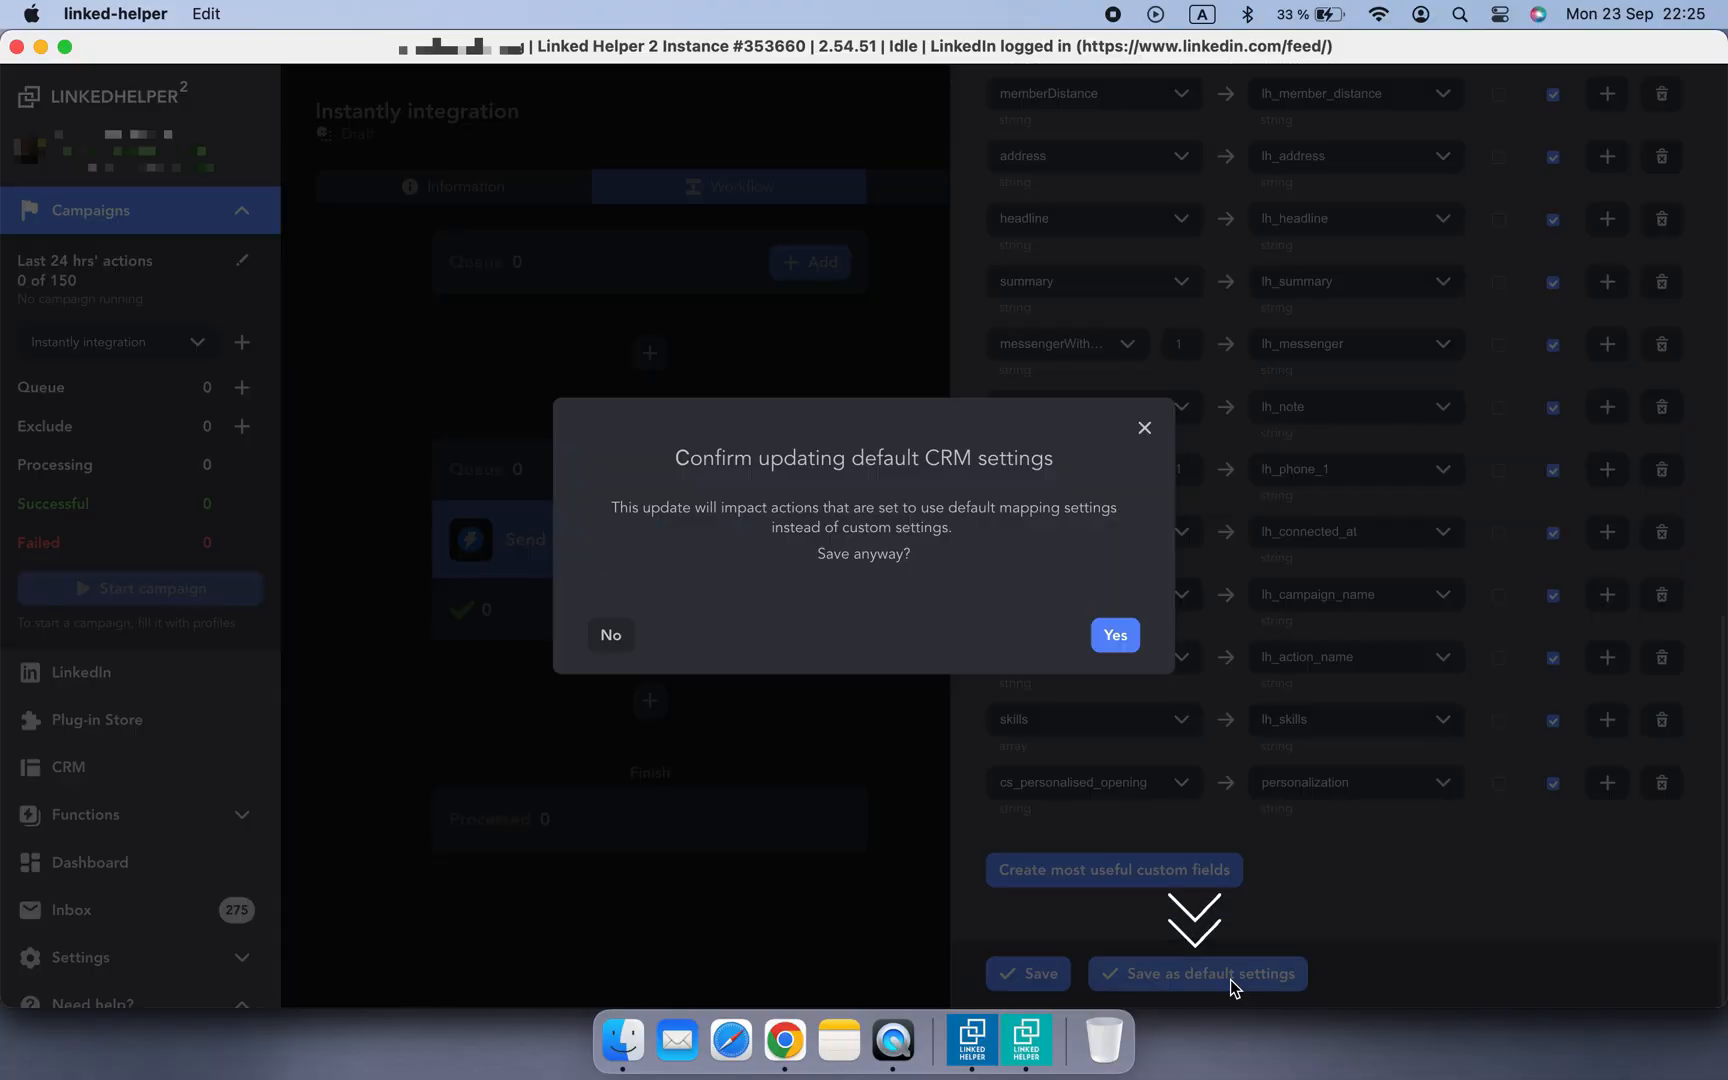
{"action": "left_click", "coordinate": [1118, 640]}
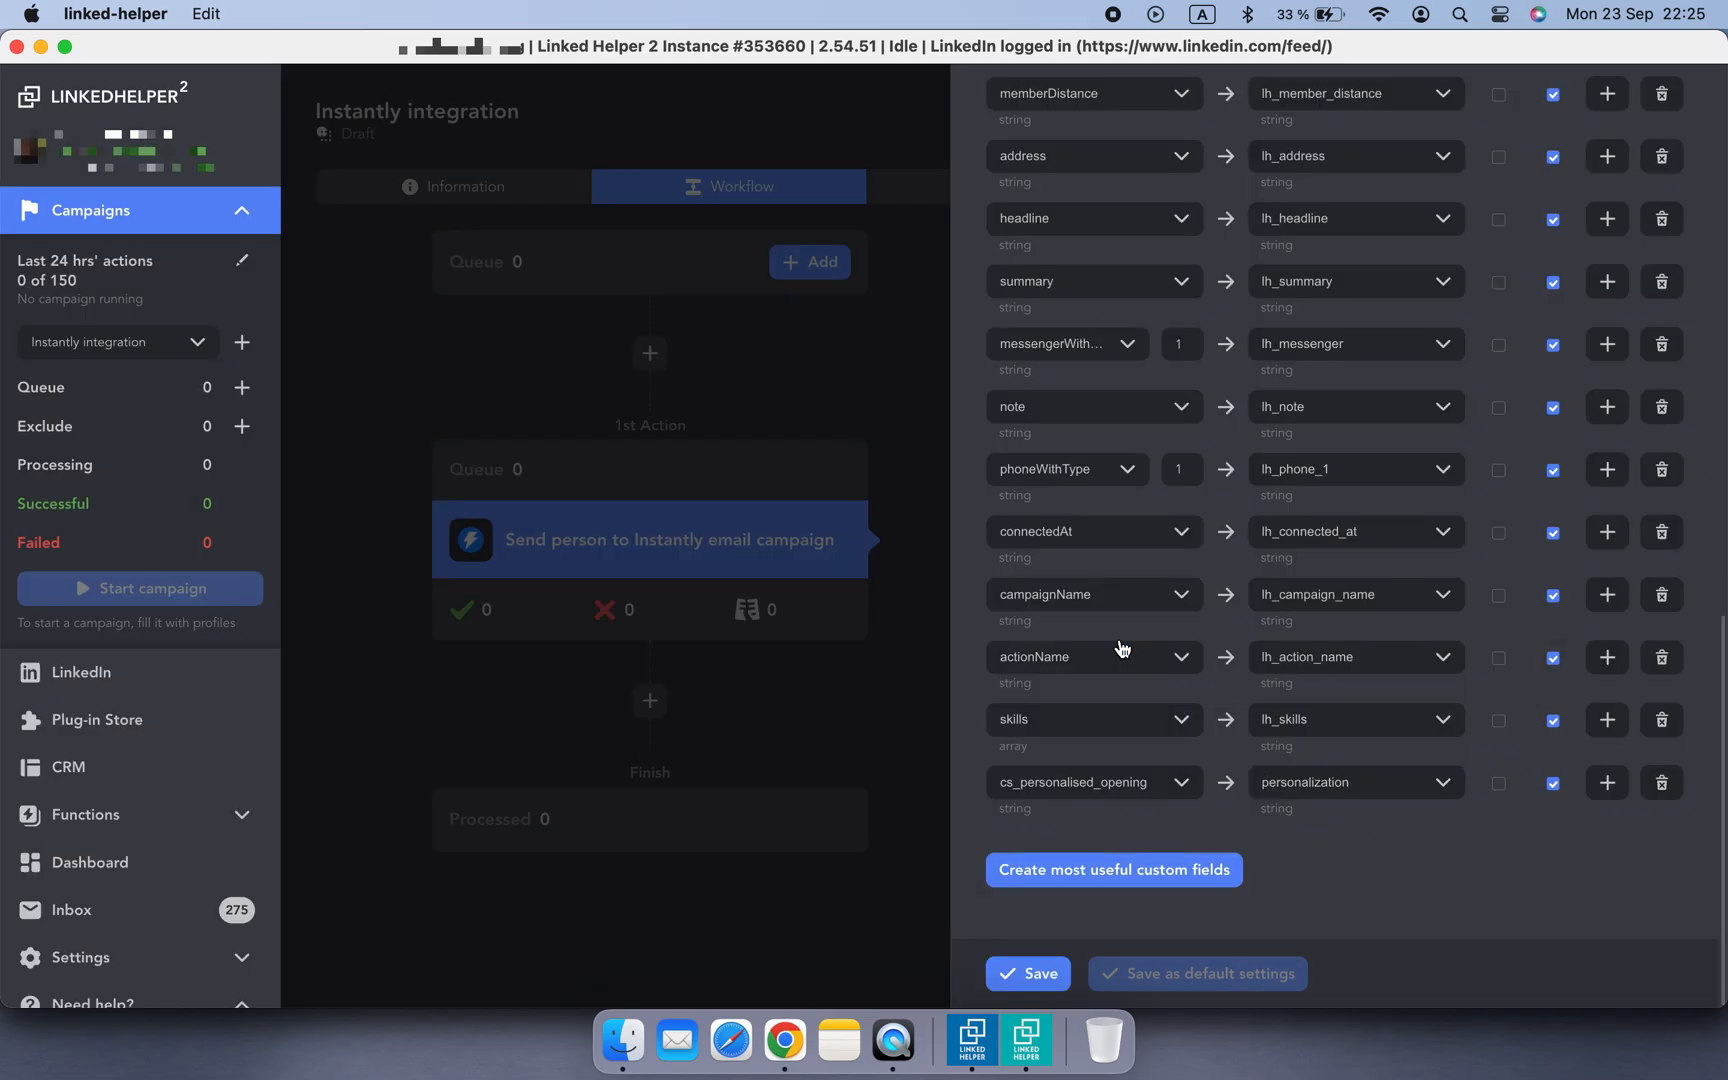
{"action": "left_click", "coordinate": [1030, 968]}
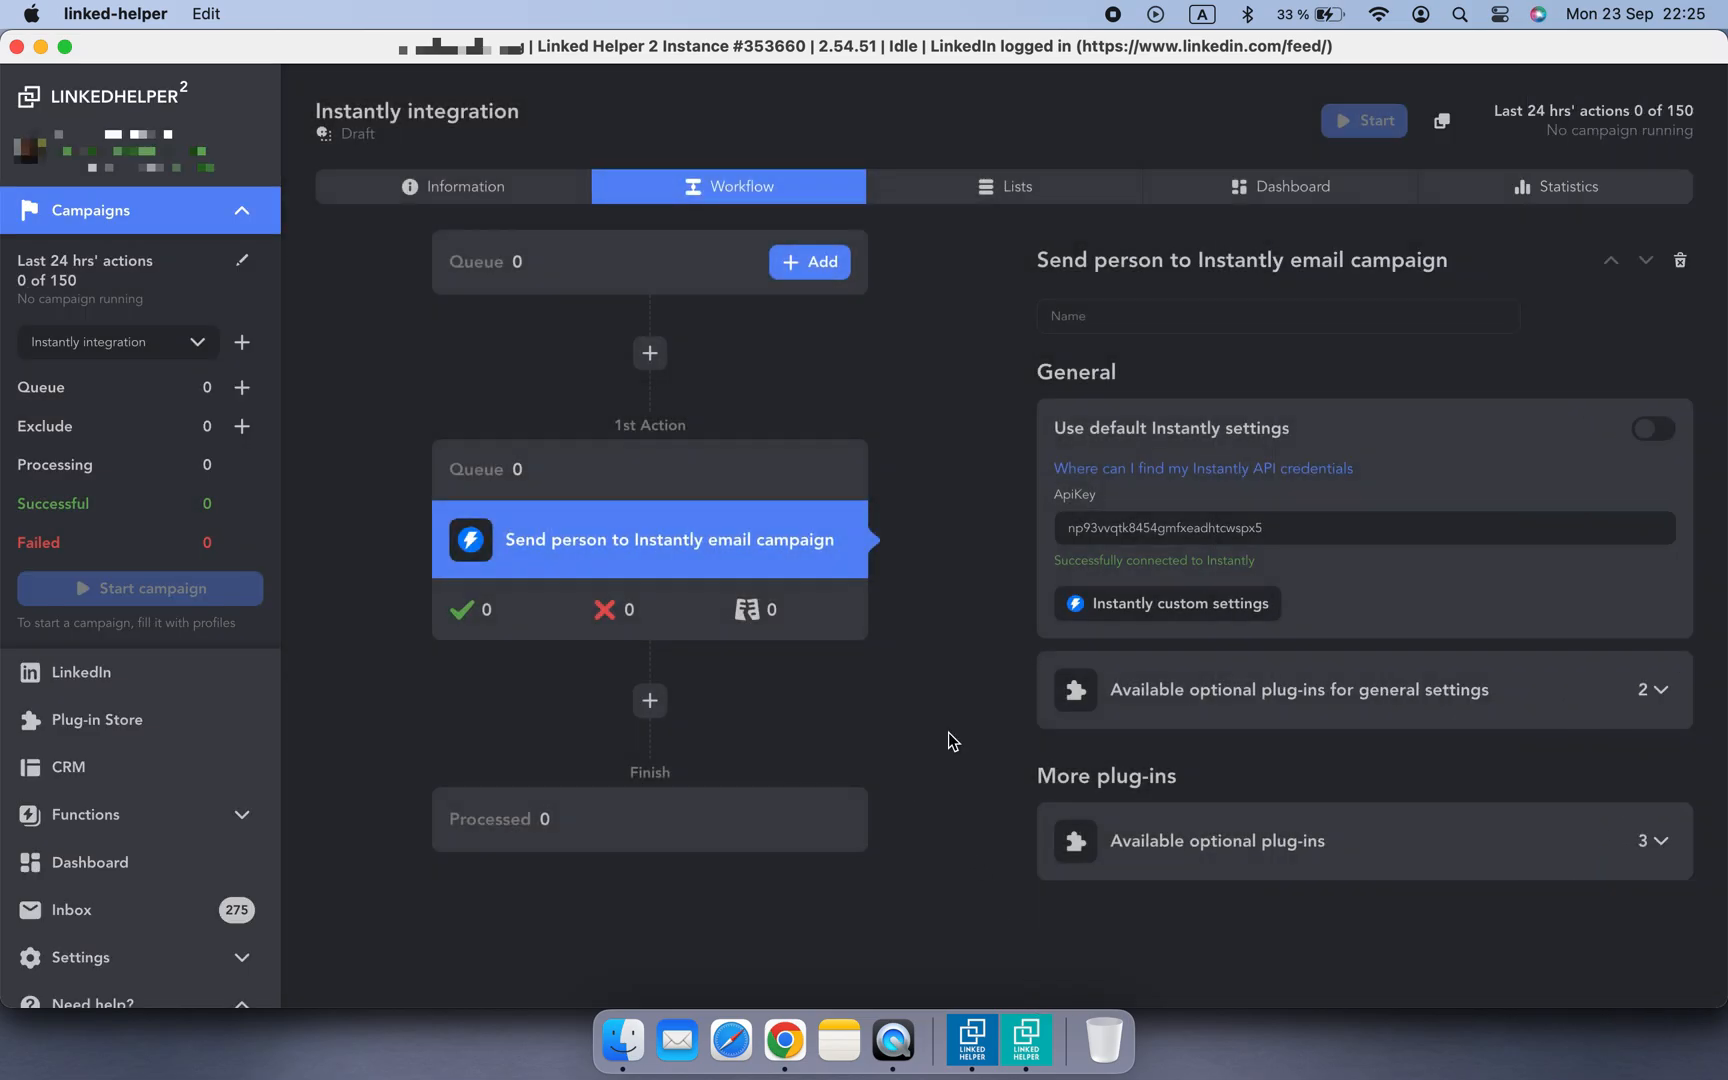
- In the Find emails campaign, add a Send person to external CRM action for Instantly after Find profile emails
{"action": "left_click", "coordinate": [175, 343]}
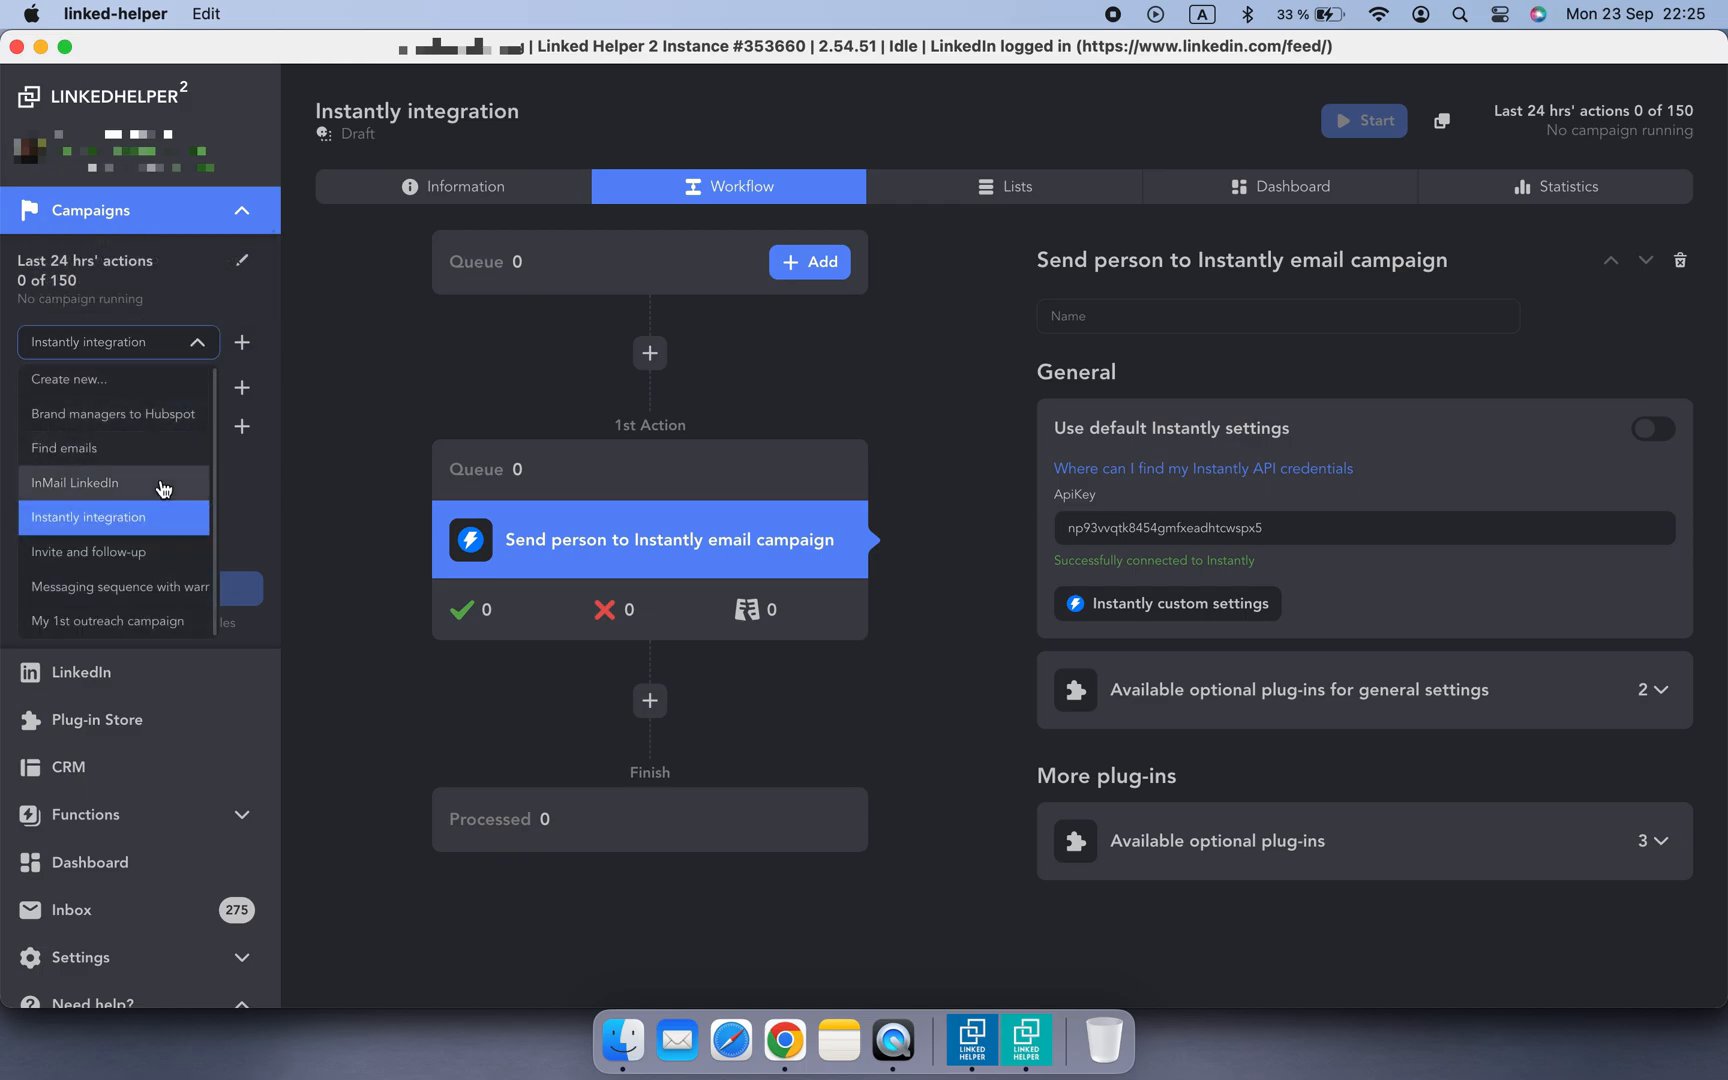
{"action": "left_click", "coordinate": [60, 449]}
{"action": "left_click", "coordinate": [652, 700]}
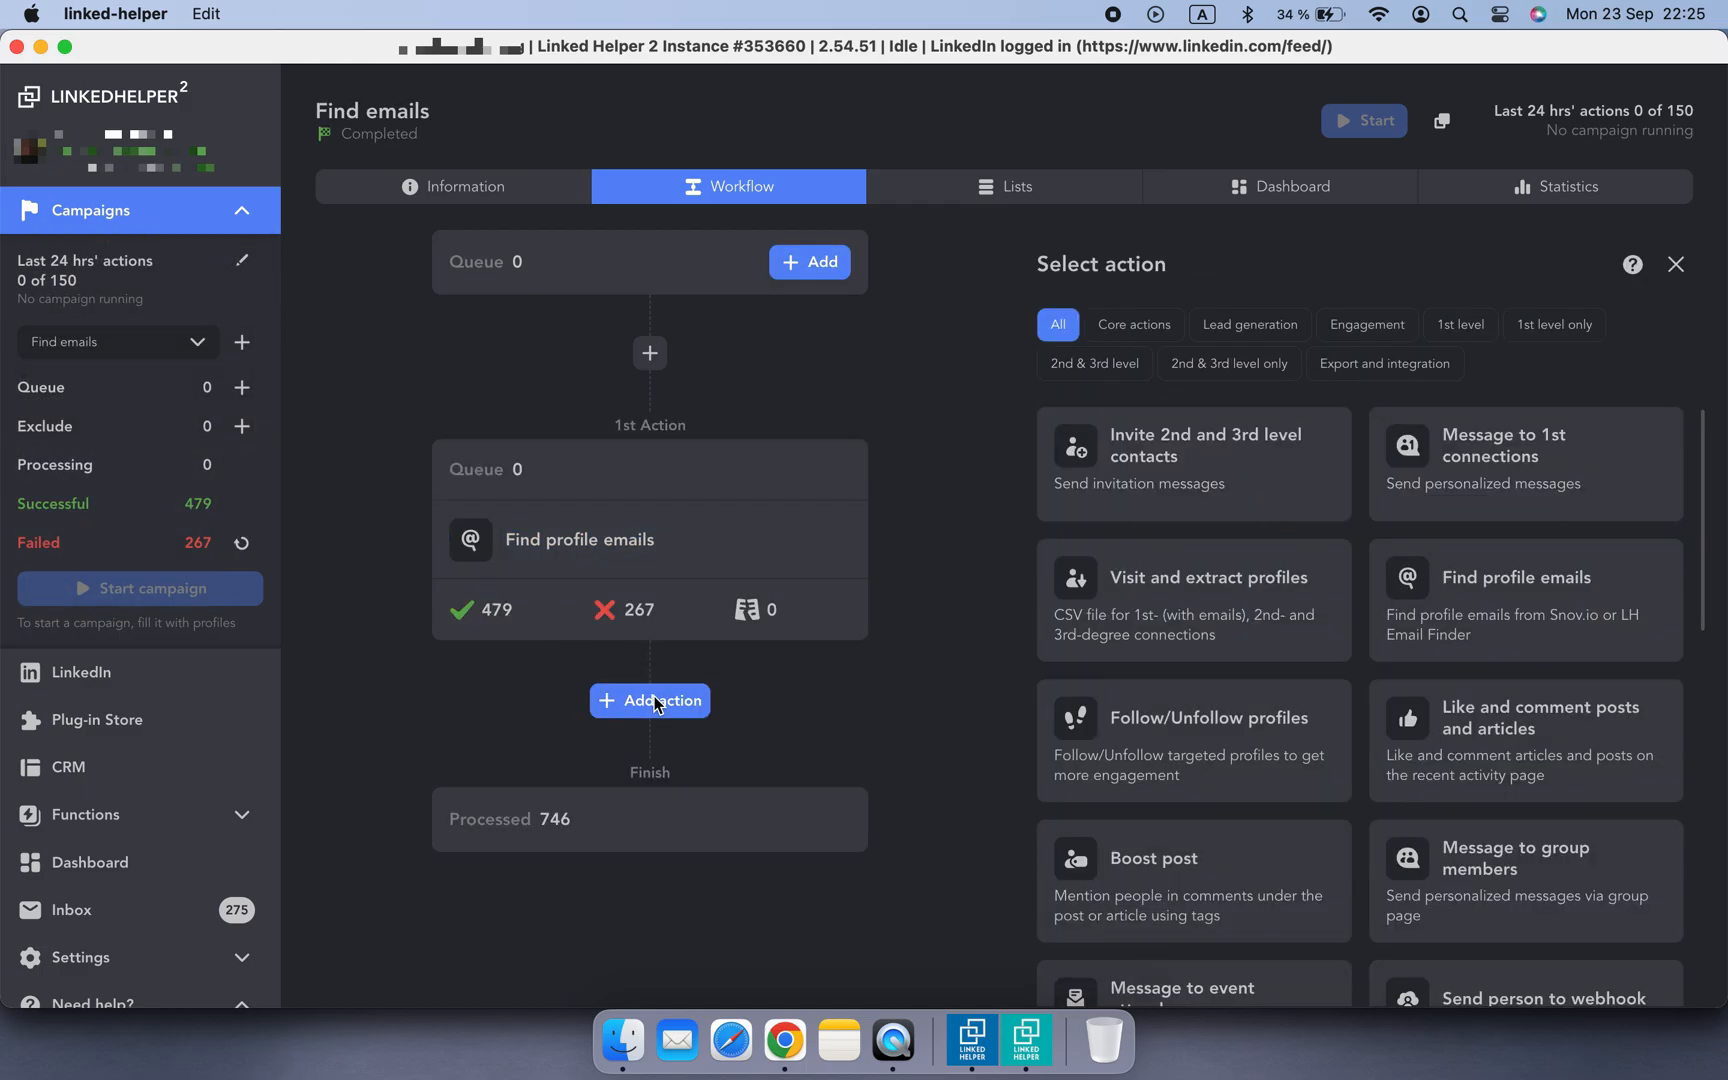
{"action": "left_click", "coordinate": [1384, 363]}
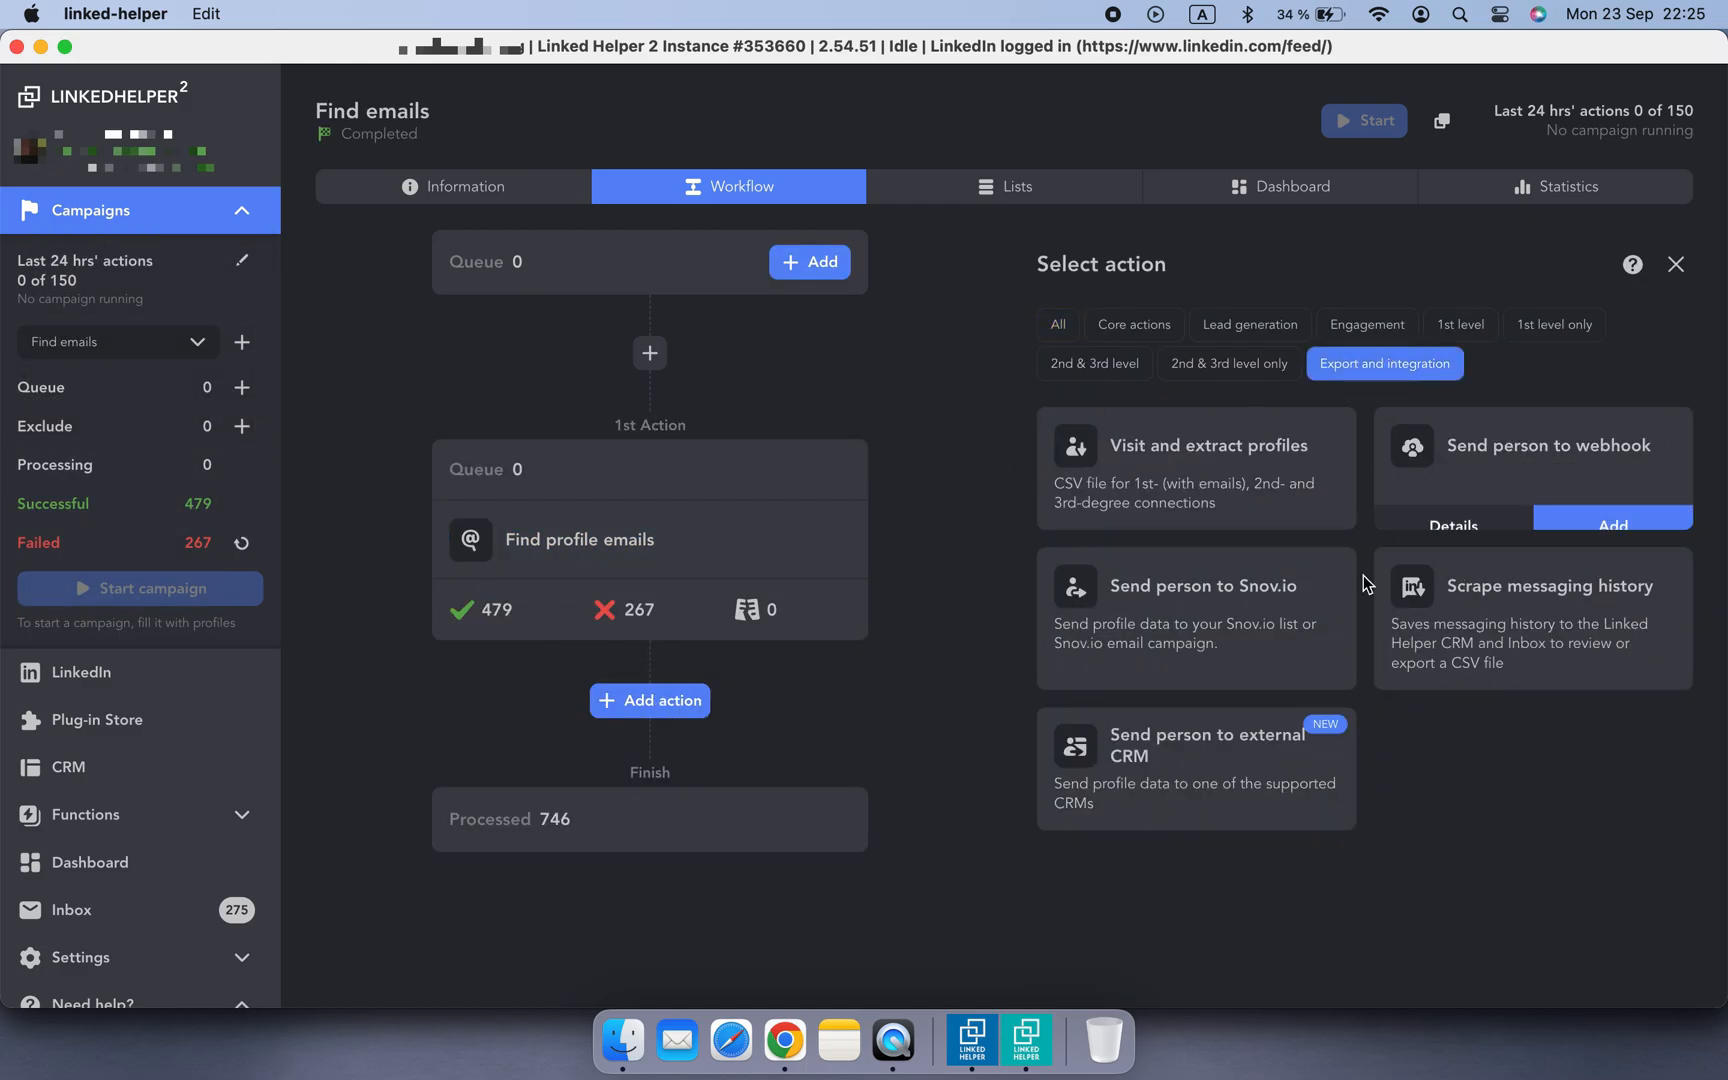
{"action": "left_click", "coordinate": [1273, 806]}
{"action": "left_click", "coordinate": [800, 772]}
{"action": "left_click", "coordinate": [972, 845]}
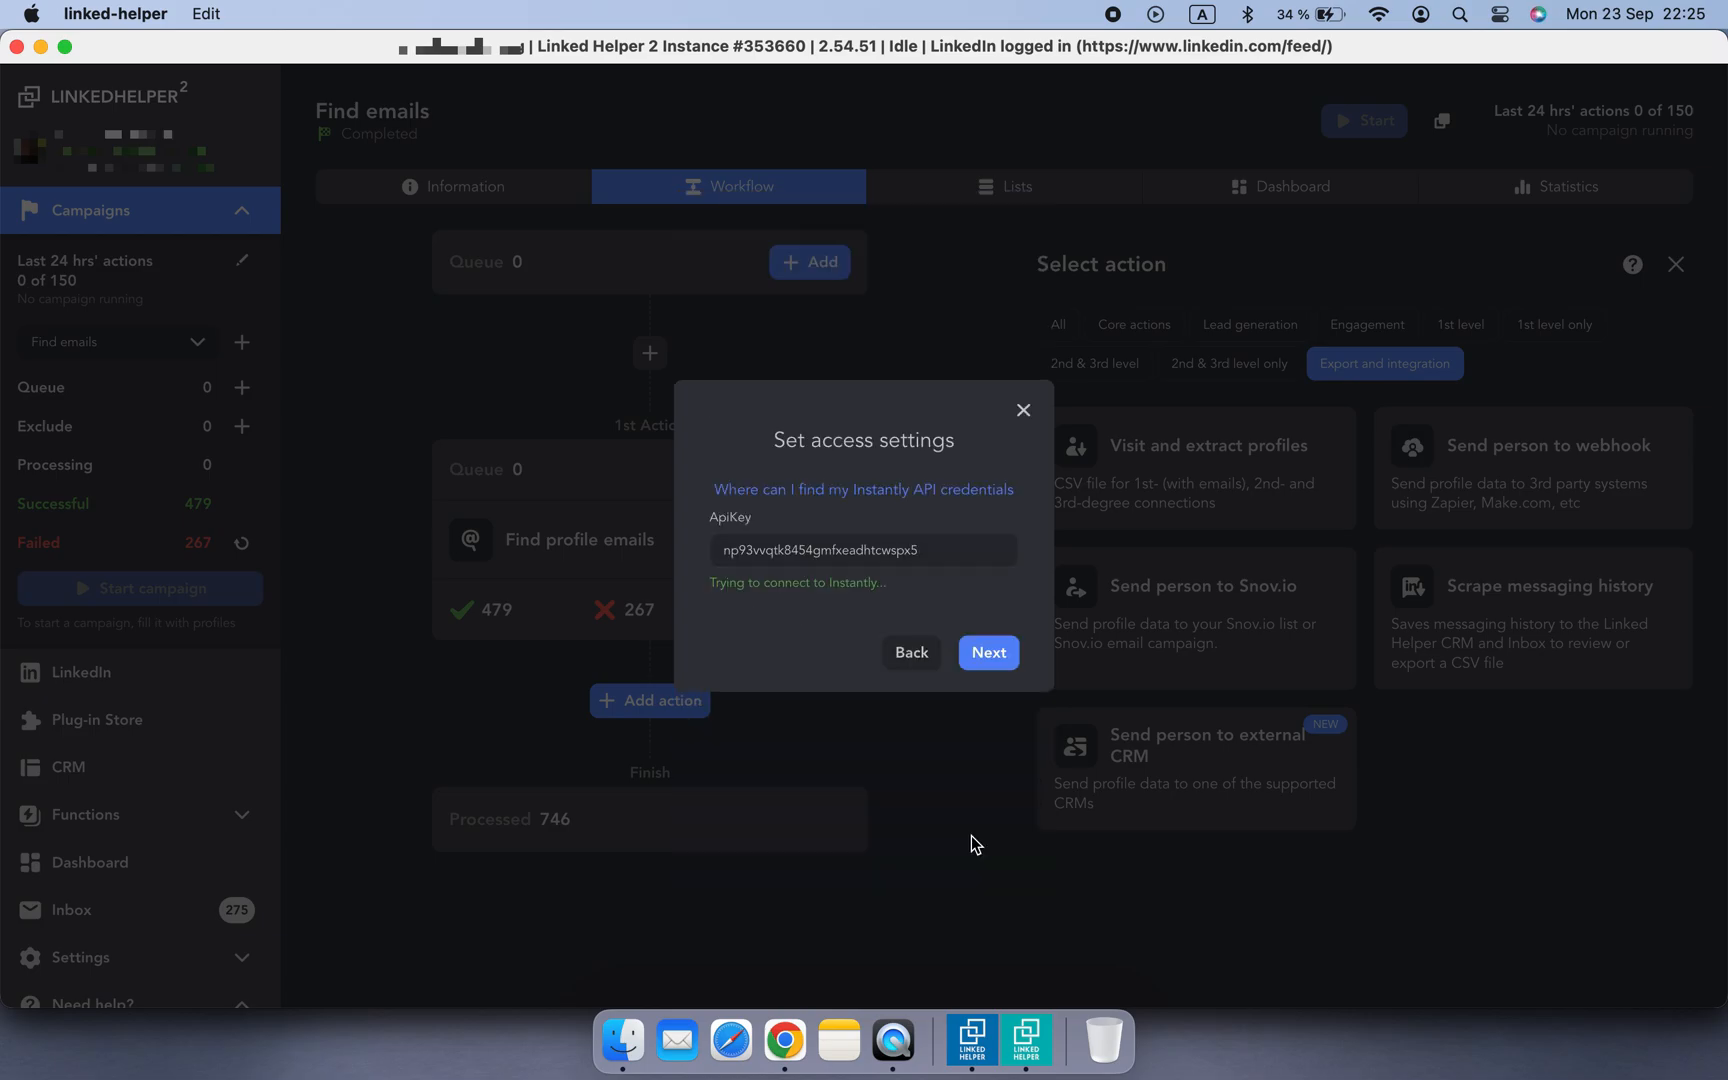
- Accept the prefilled Instantly access settings, check the default field mapping through personalization, and save it for the action
{"action": "left_click", "coordinate": [988, 655]}
{"action": "scroll", "coordinate": [986, 670], "scroll_direction": "down", "scroll_amount": 5}
{"action": "scroll", "coordinate": [986, 670], "scroll_direction": "down", "scroll_amount": 10}
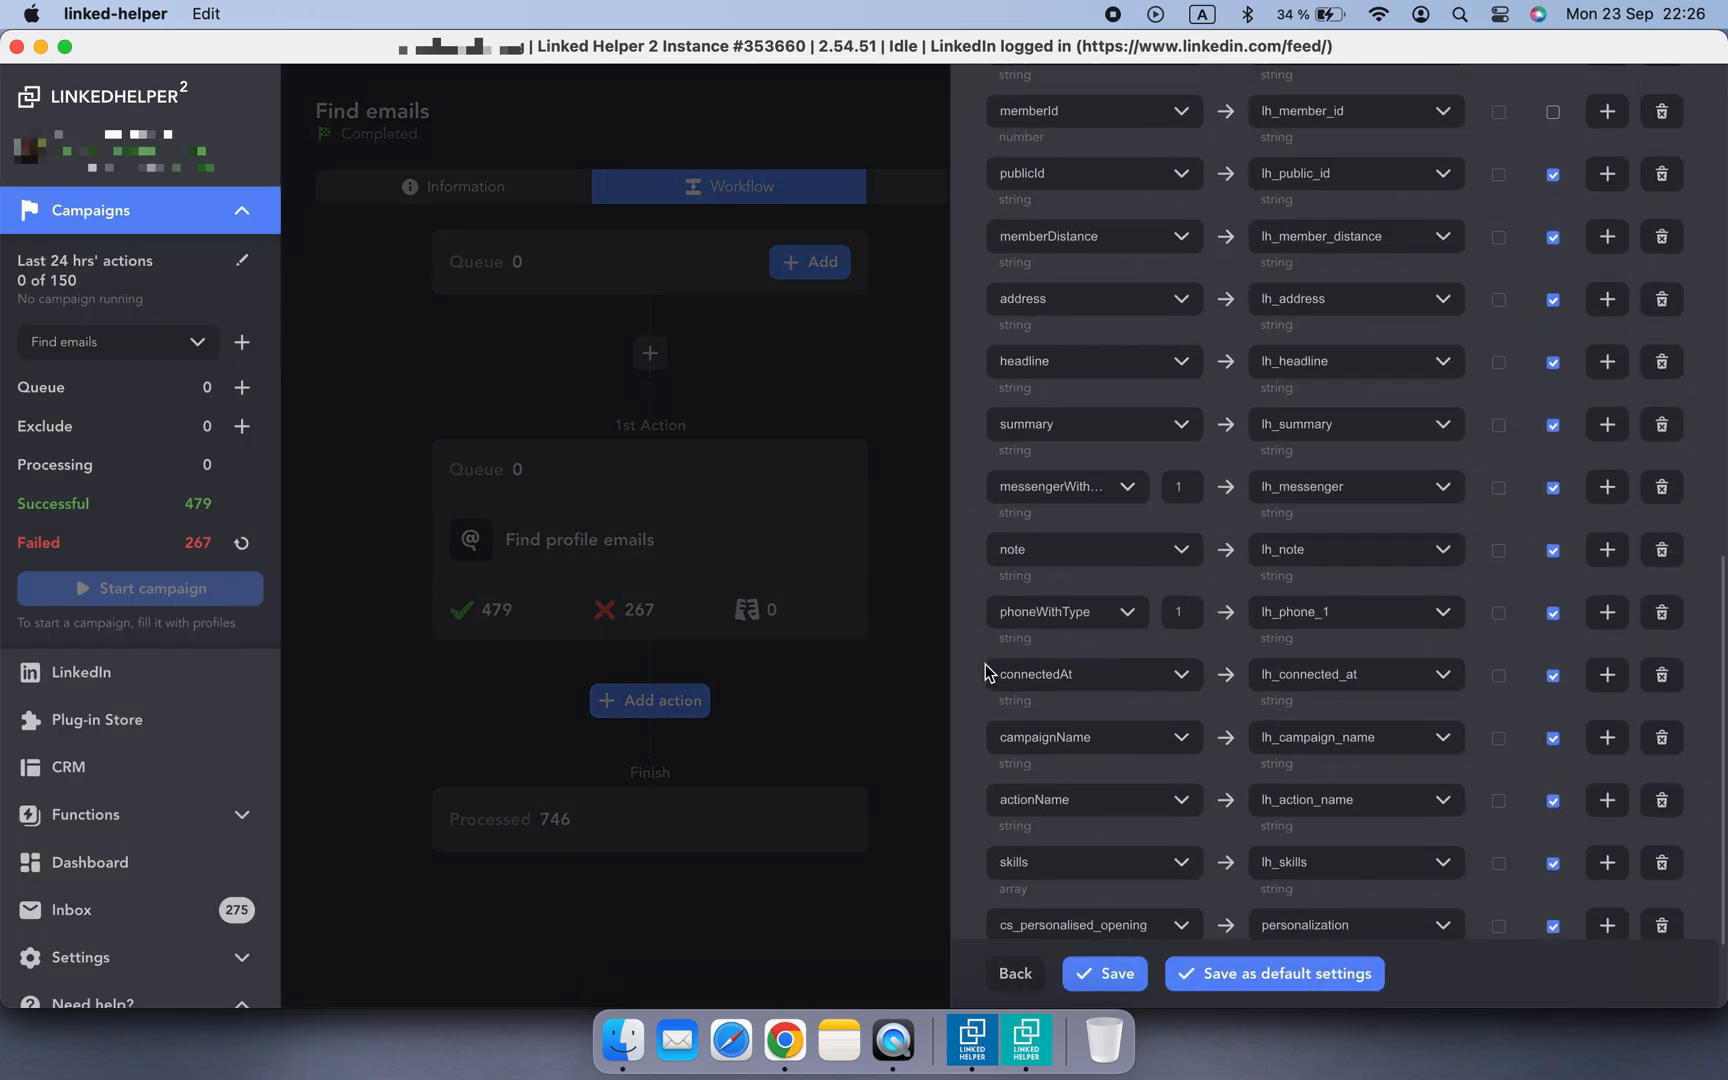
{"action": "left_click", "coordinate": [1108, 974]}
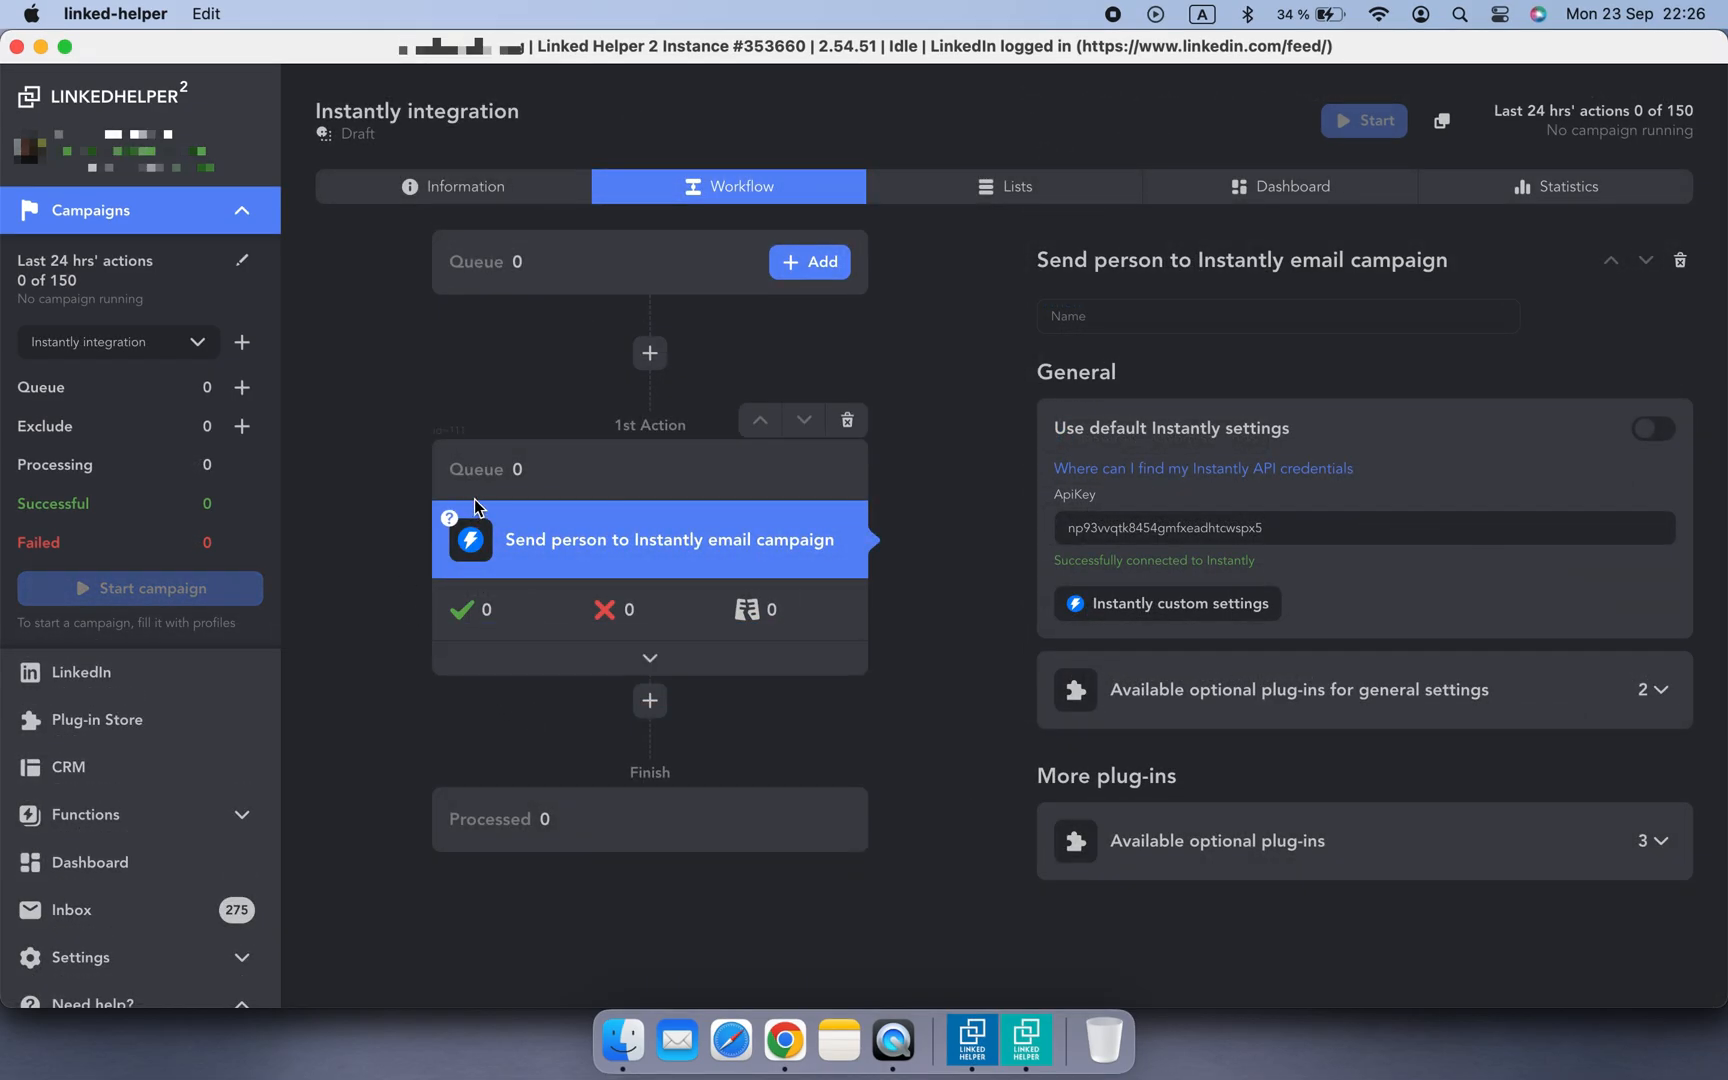
- Add the Successful profiles from the Find profile emails action of Brand managers to Hubspot to the Instantly integration queue
{"action": "left_click", "coordinate": [801, 267]}
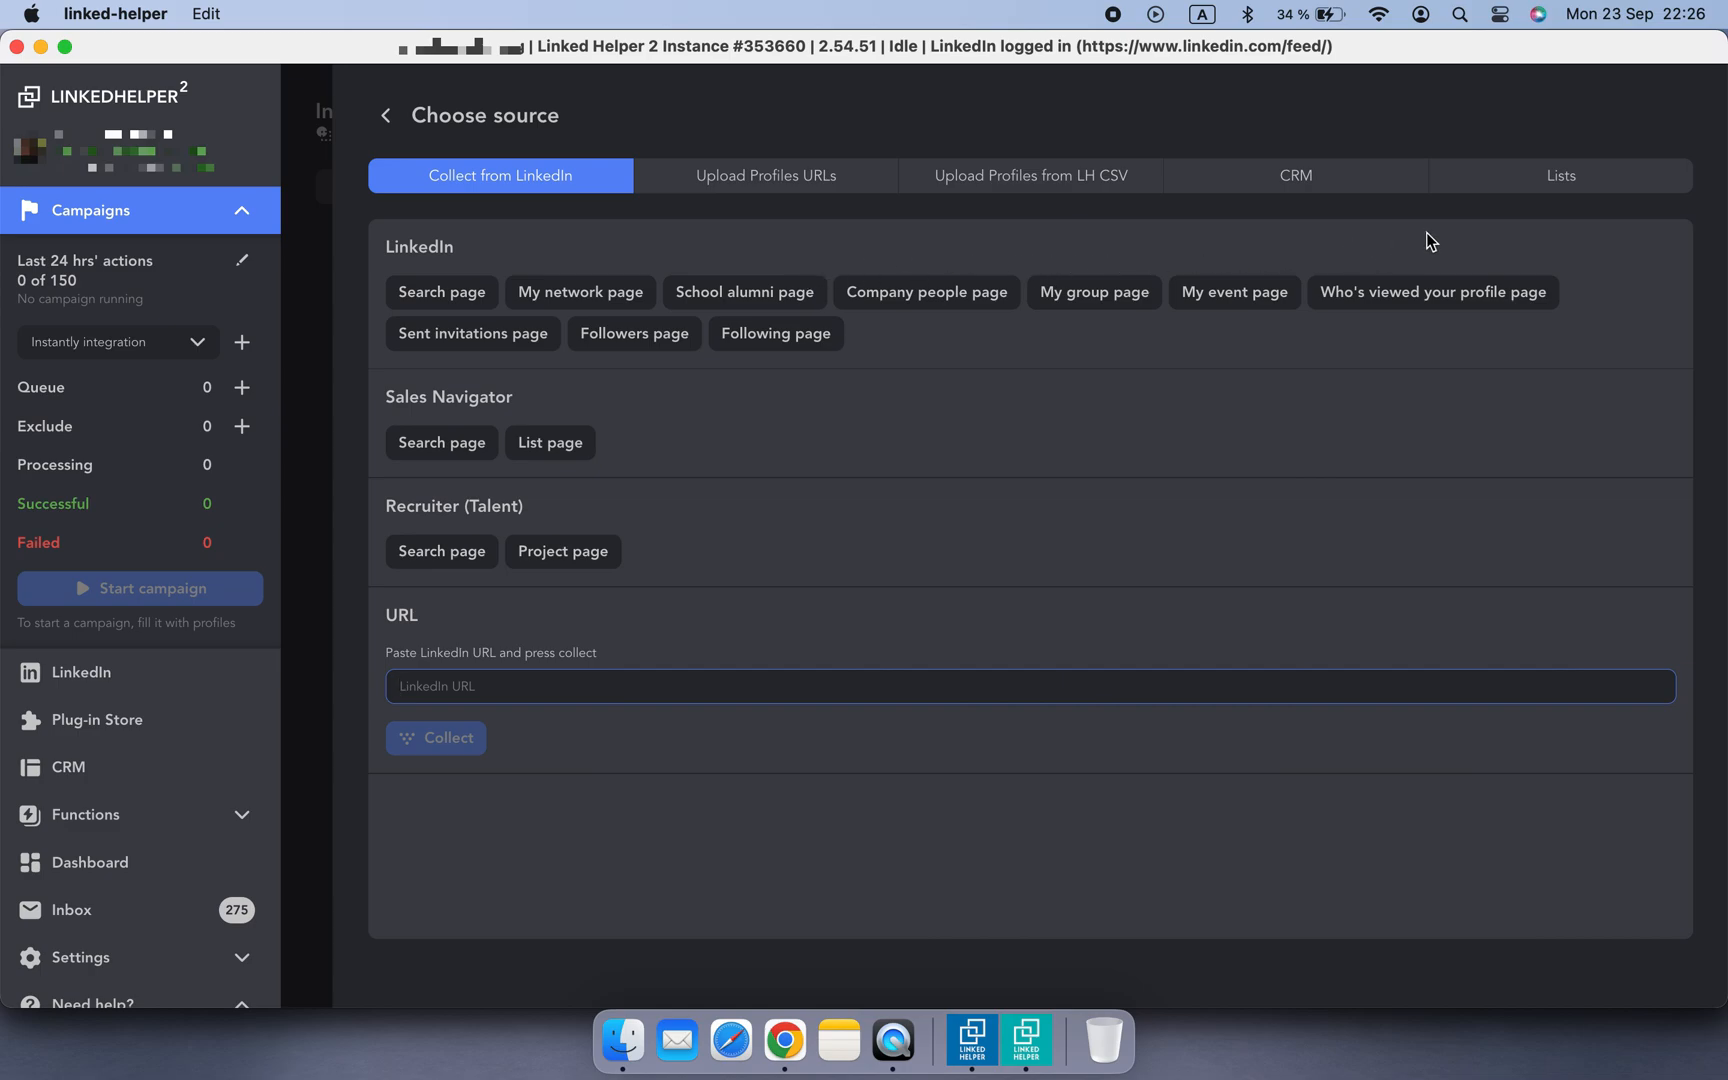
{"action": "left_click", "coordinate": [1531, 188]}
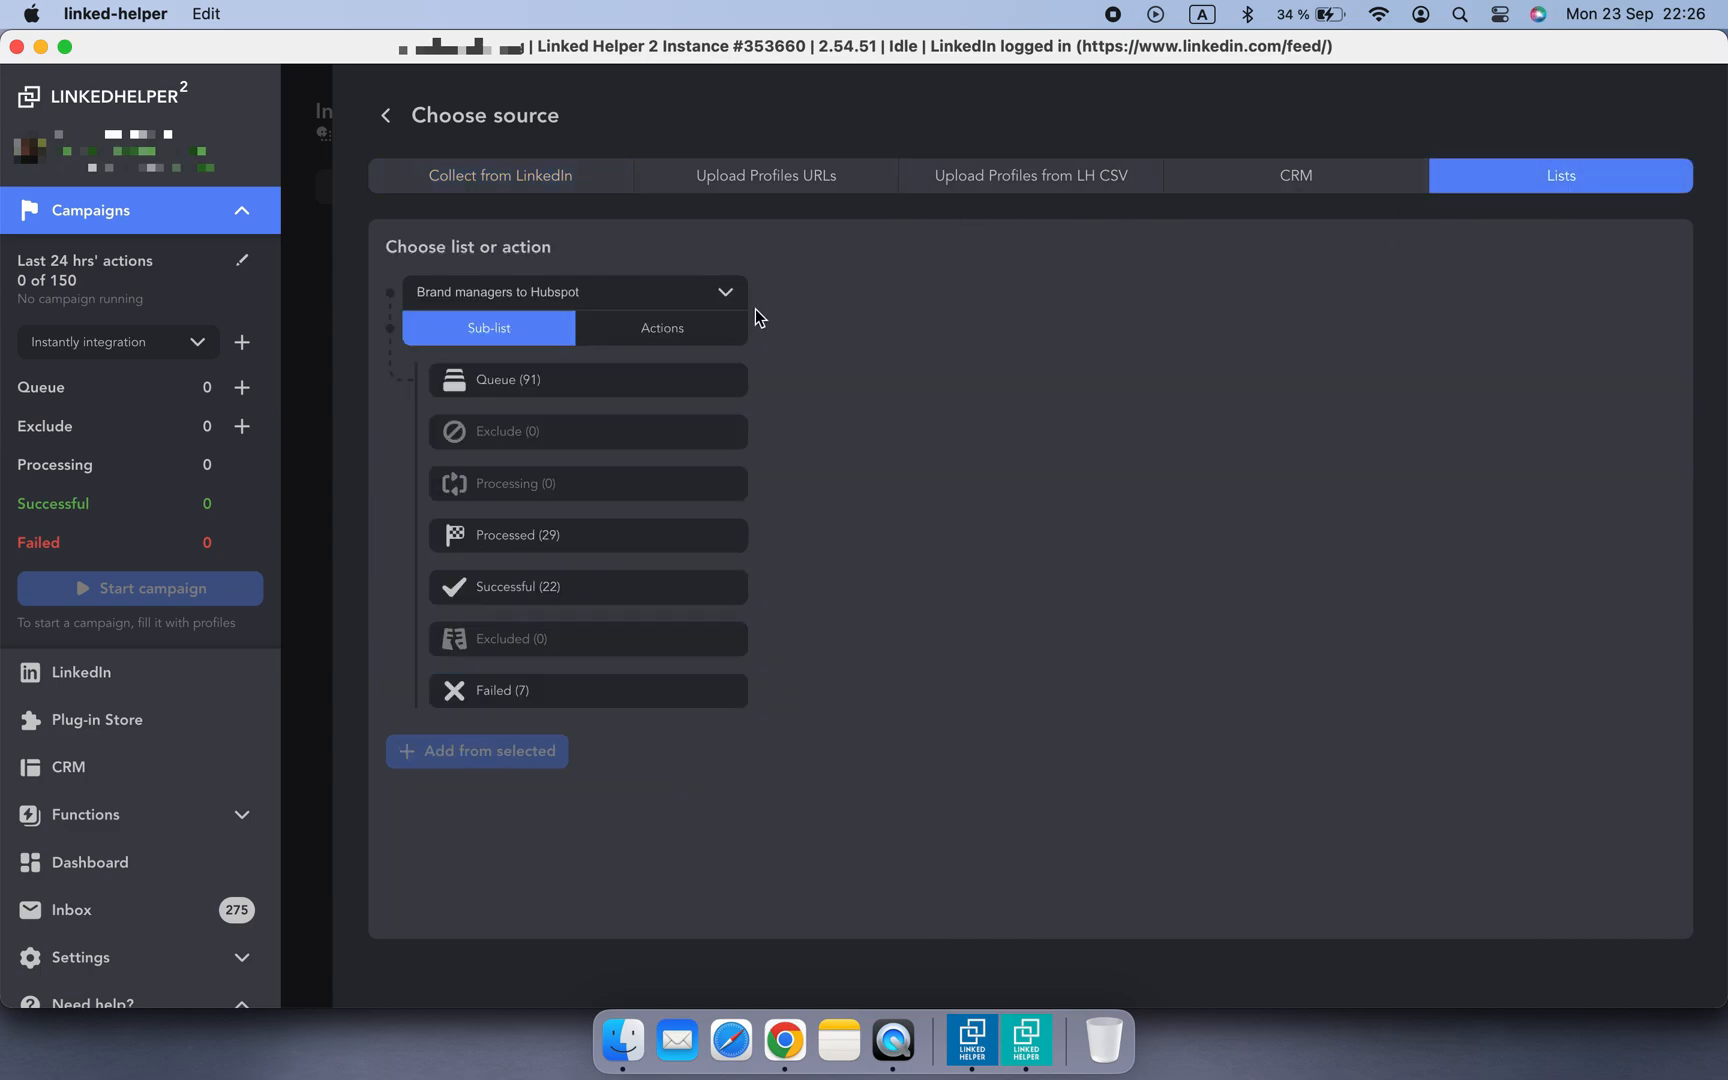
{"action": "left_click", "coordinate": [706, 322]}
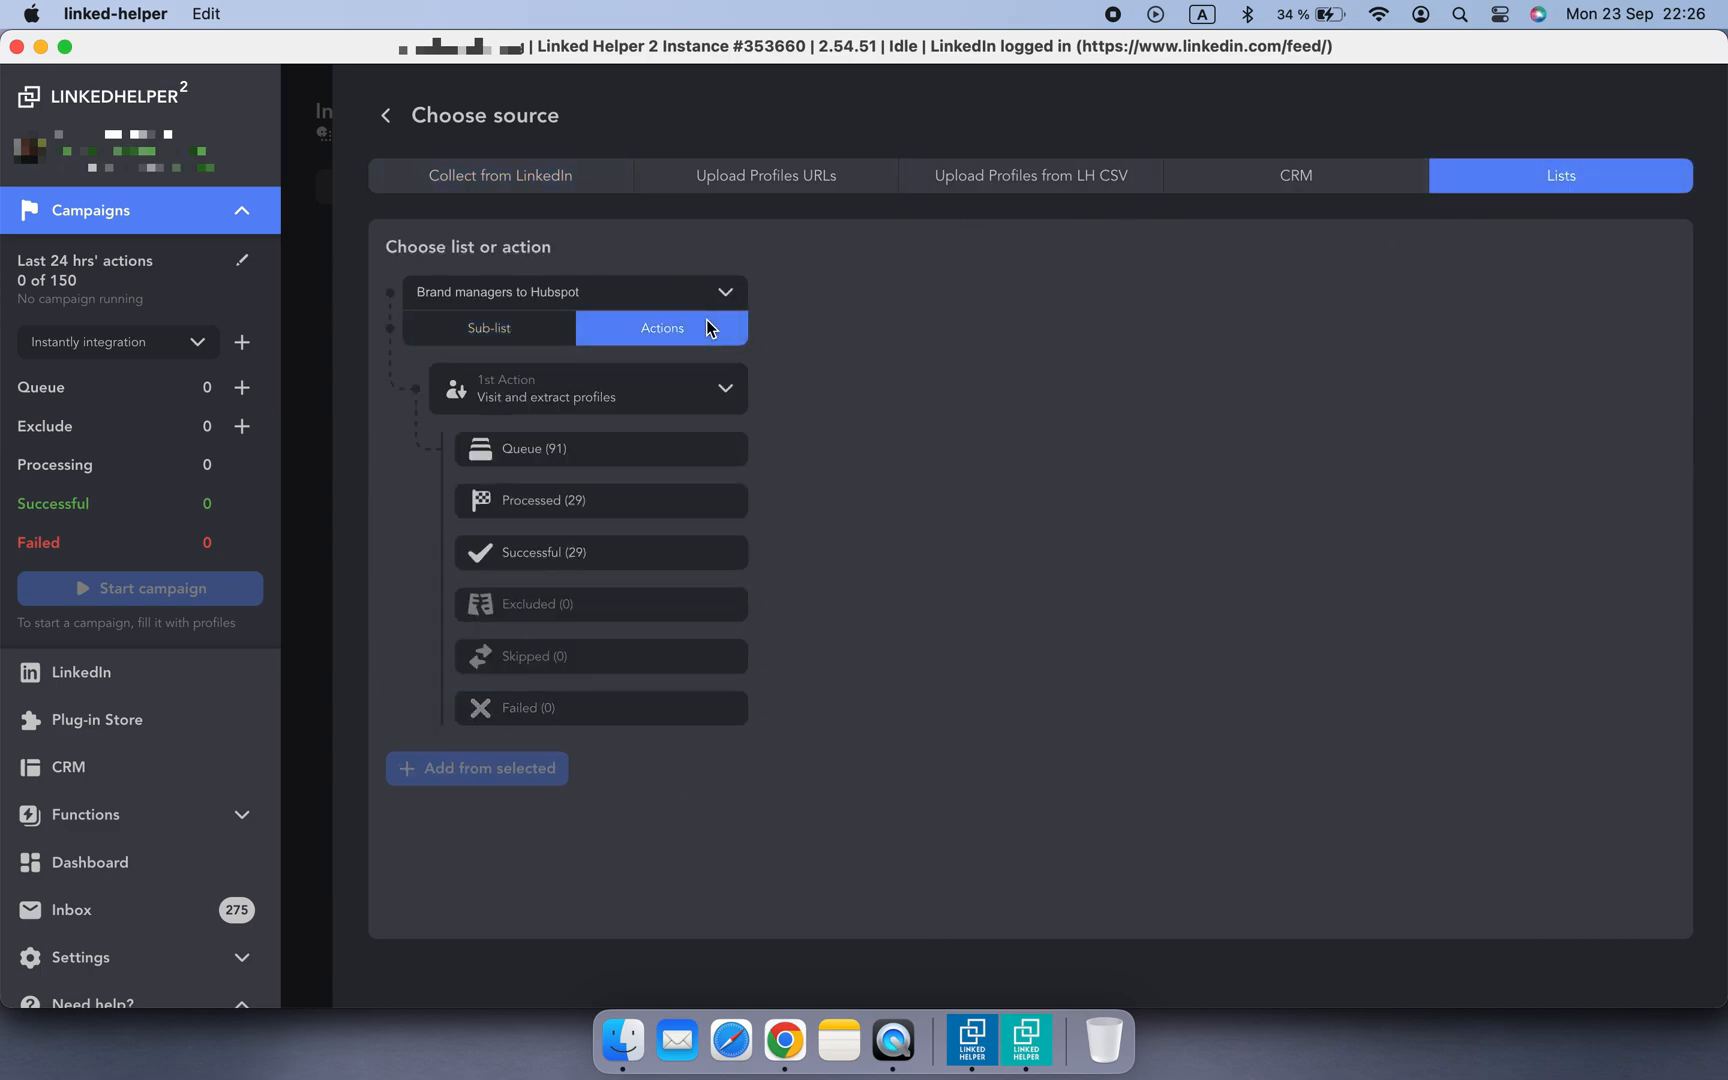
{"action": "left_click", "coordinate": [678, 399]}
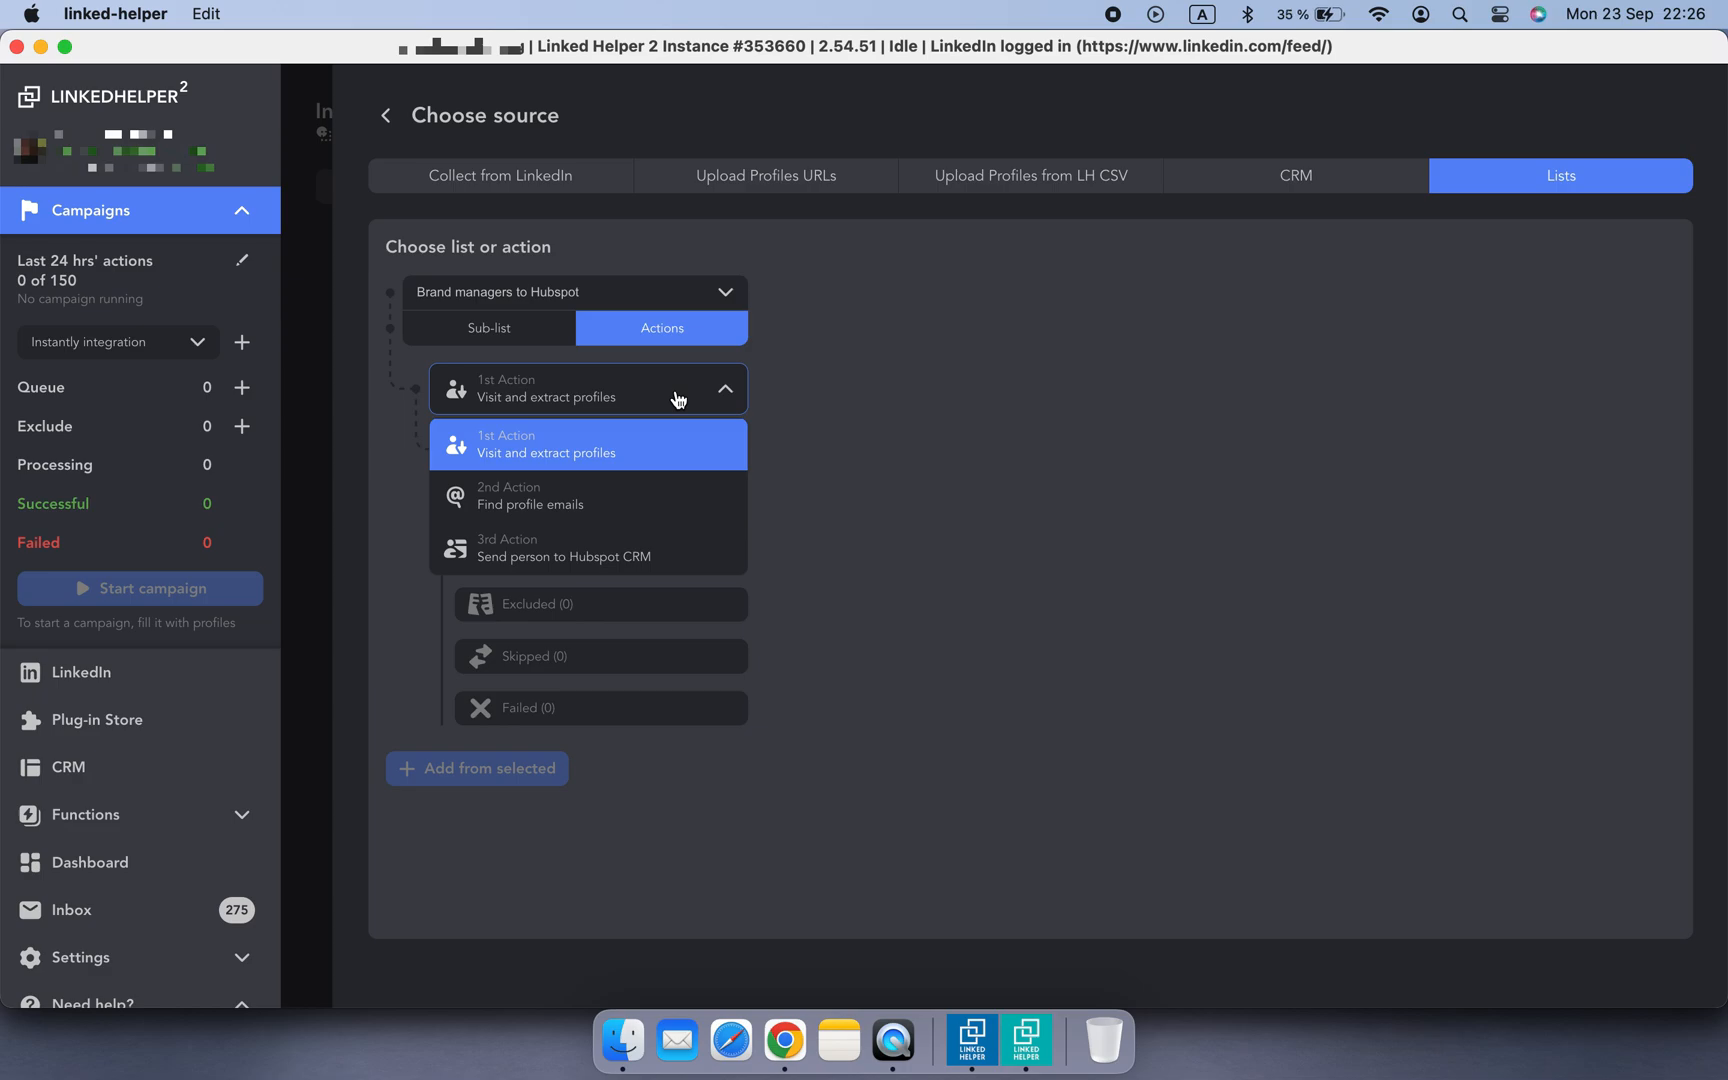
{"action": "left_click", "coordinate": [672, 506]}
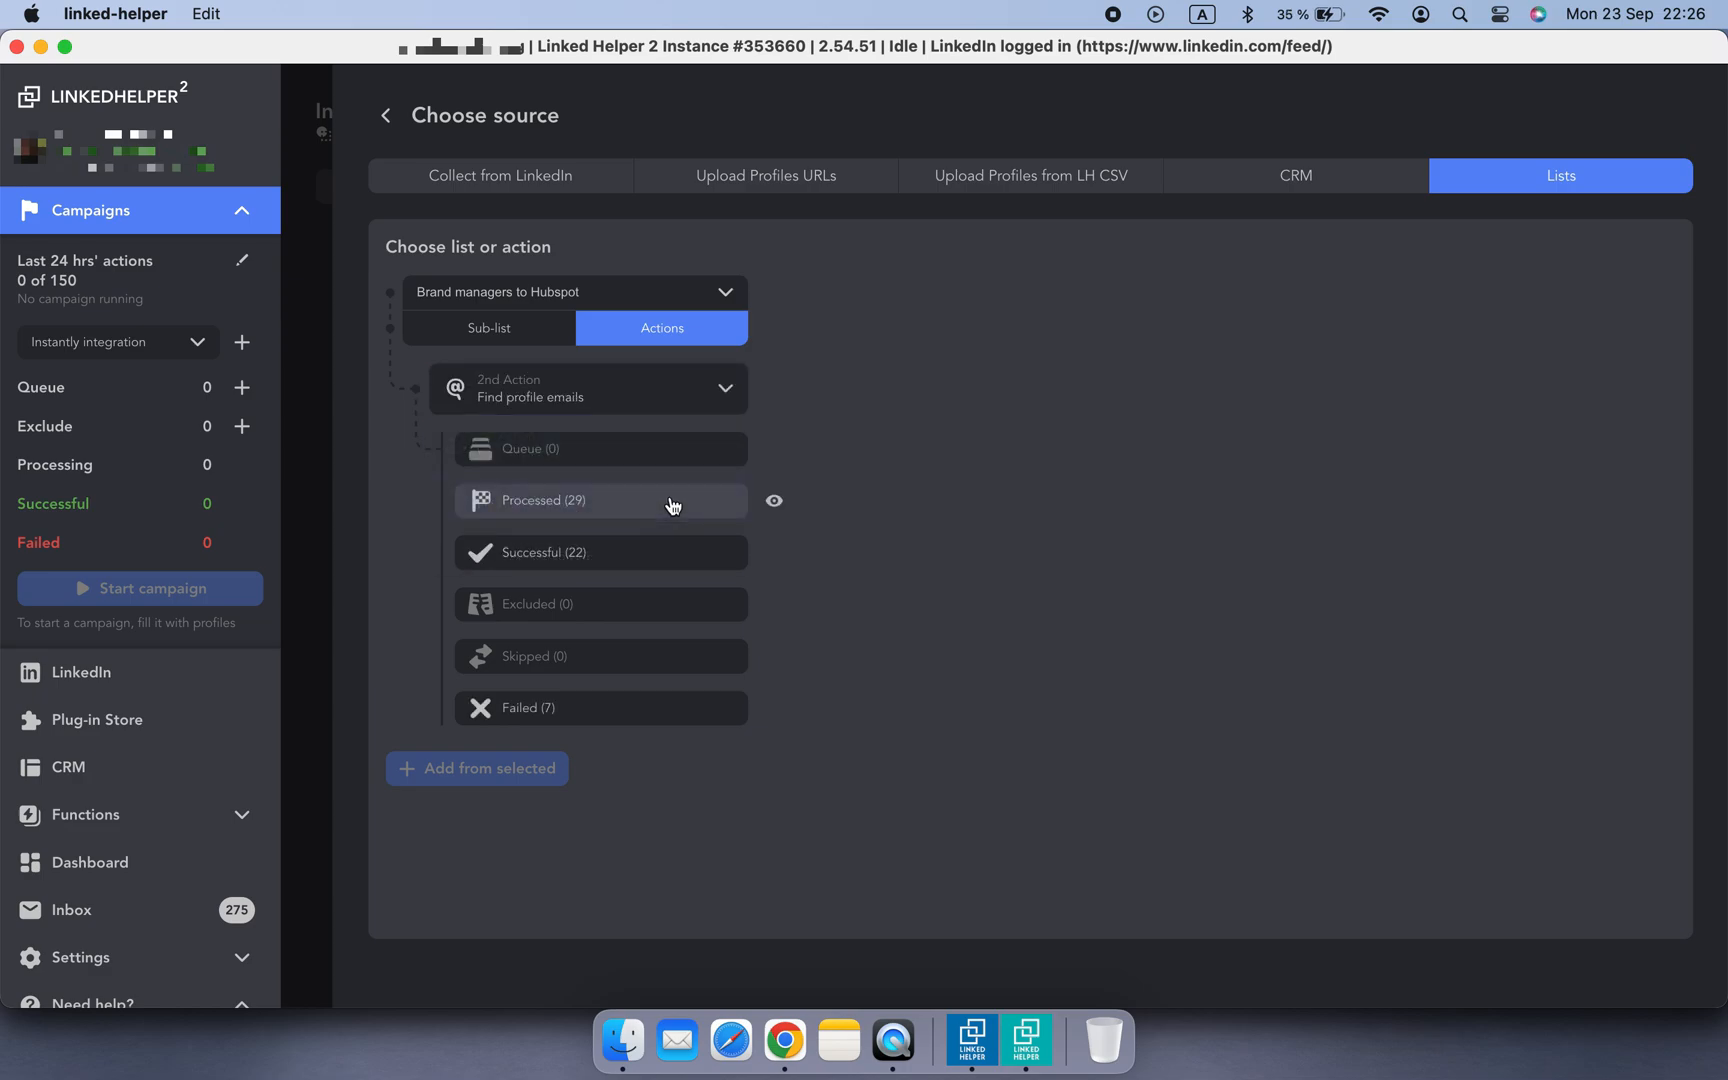
{"action": "left_click", "coordinate": [670, 564]}
{"action": "left_click", "coordinate": [497, 772]}
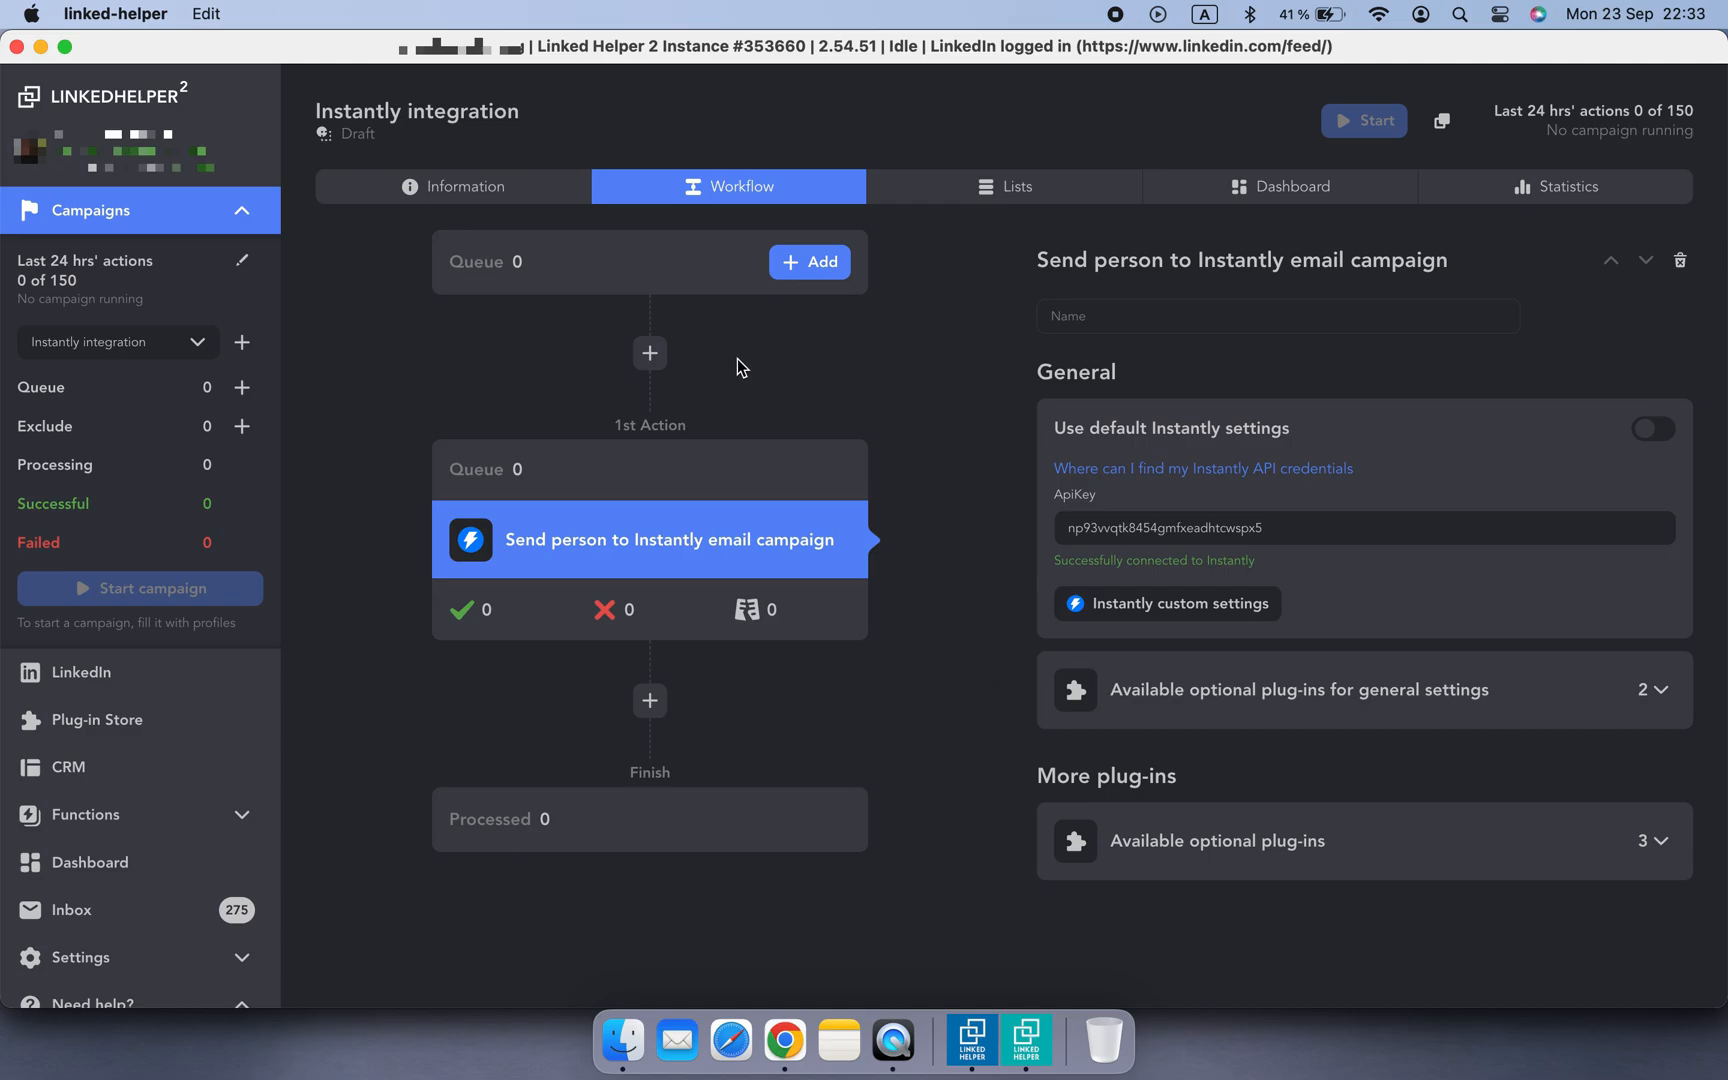
- Insert Visit and extract profiles and Find profile emails actions before Send person to Instantly email campaign
{"action": "left_click", "coordinate": [666, 363]}
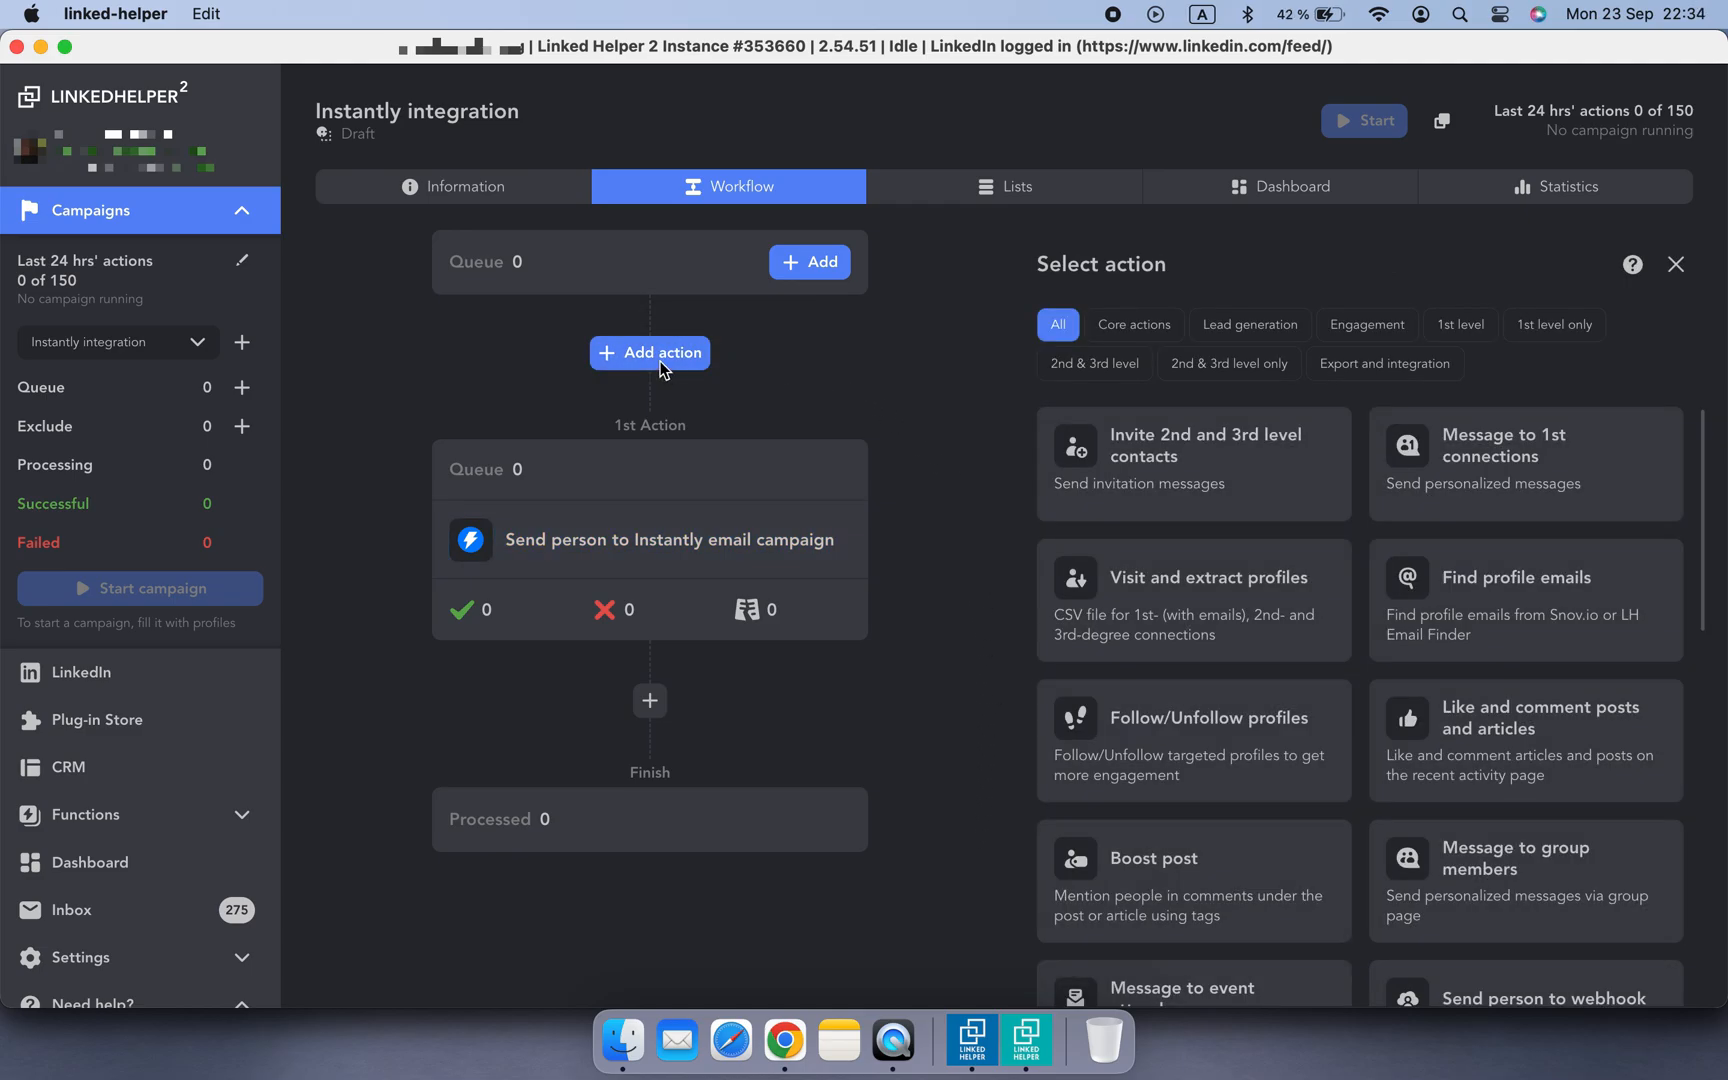
{"action": "left_click", "coordinate": [1207, 660]}
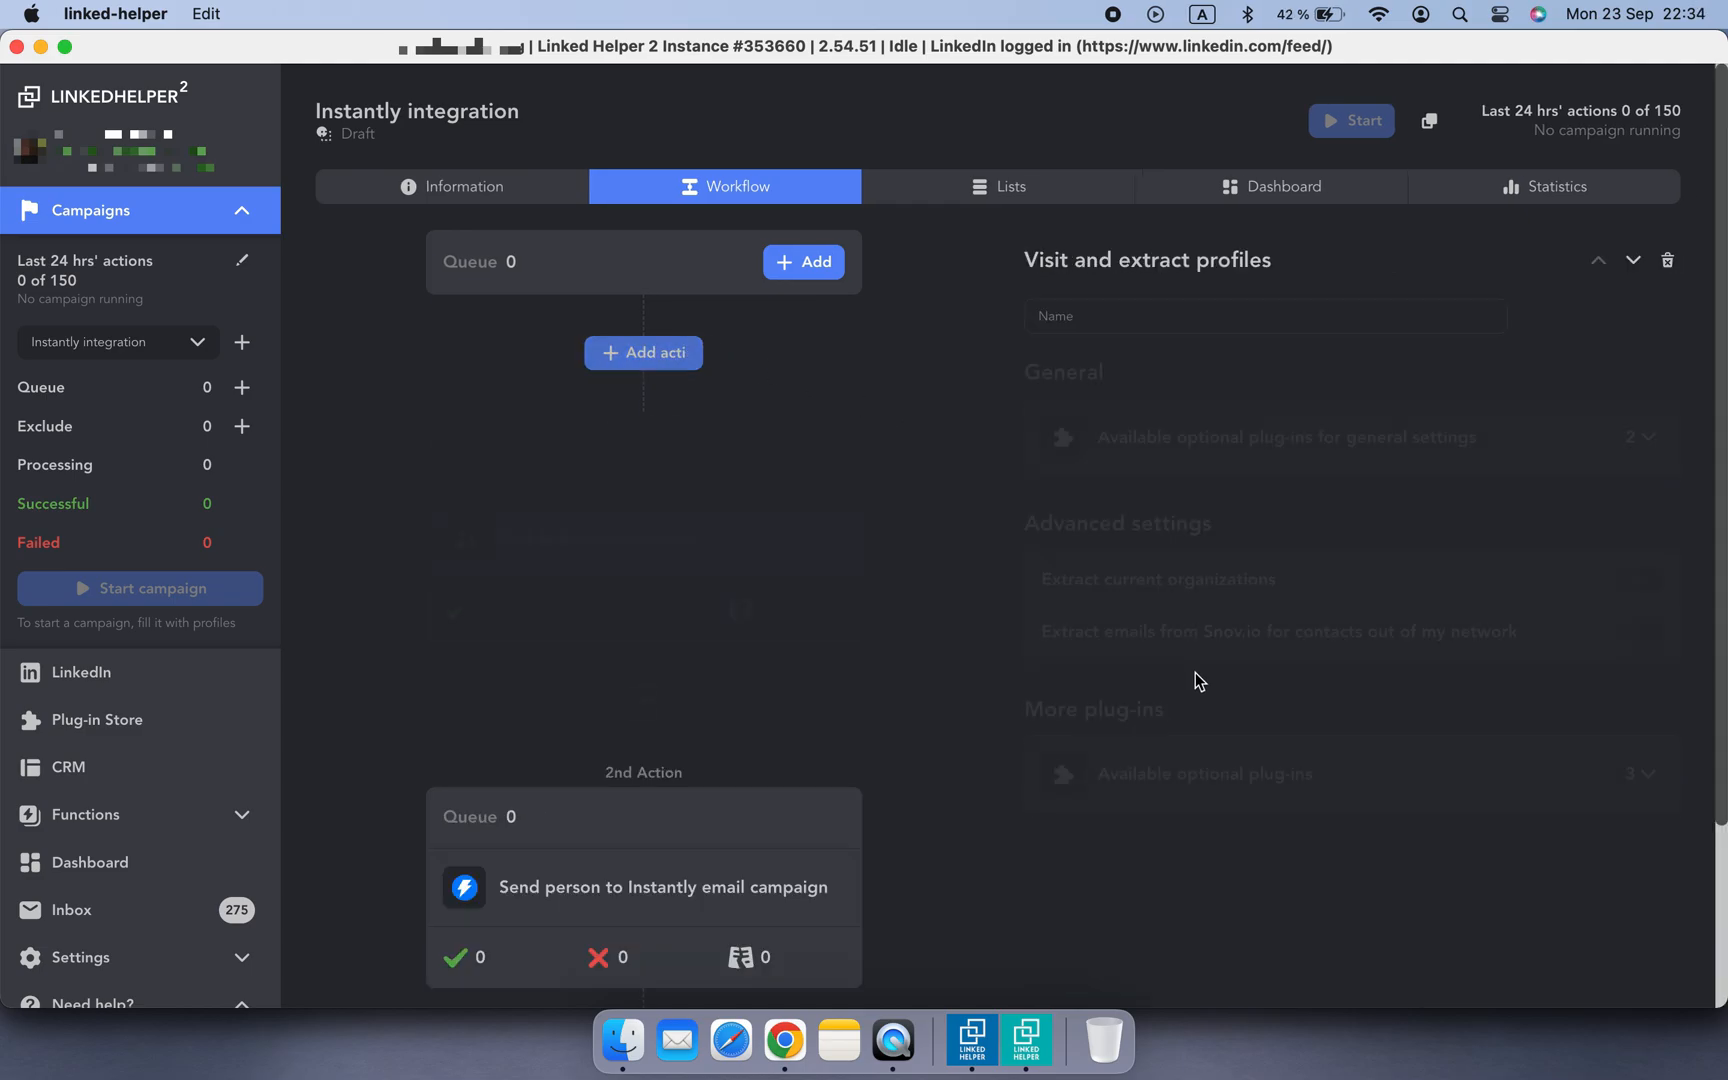
{"action": "scroll", "coordinate": [878, 685], "scroll_direction": "down", "scroll_amount": 3}
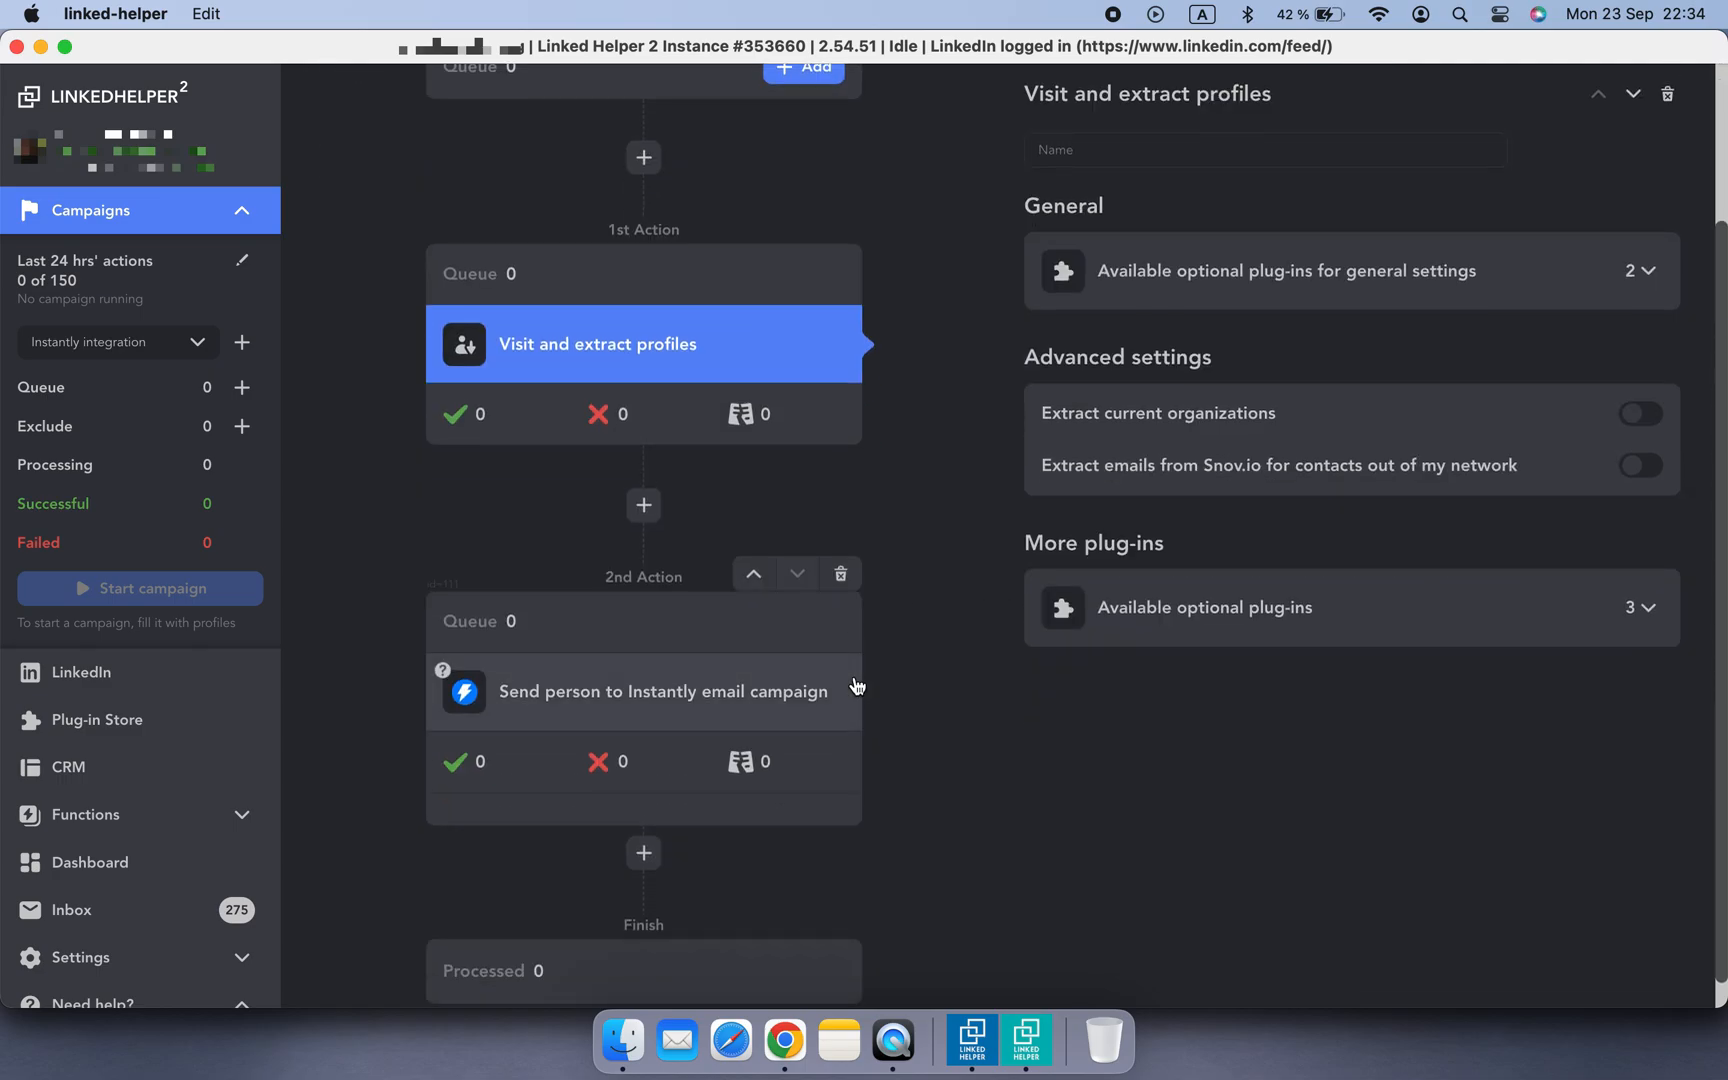
{"action": "left_click", "coordinate": [643, 507]}
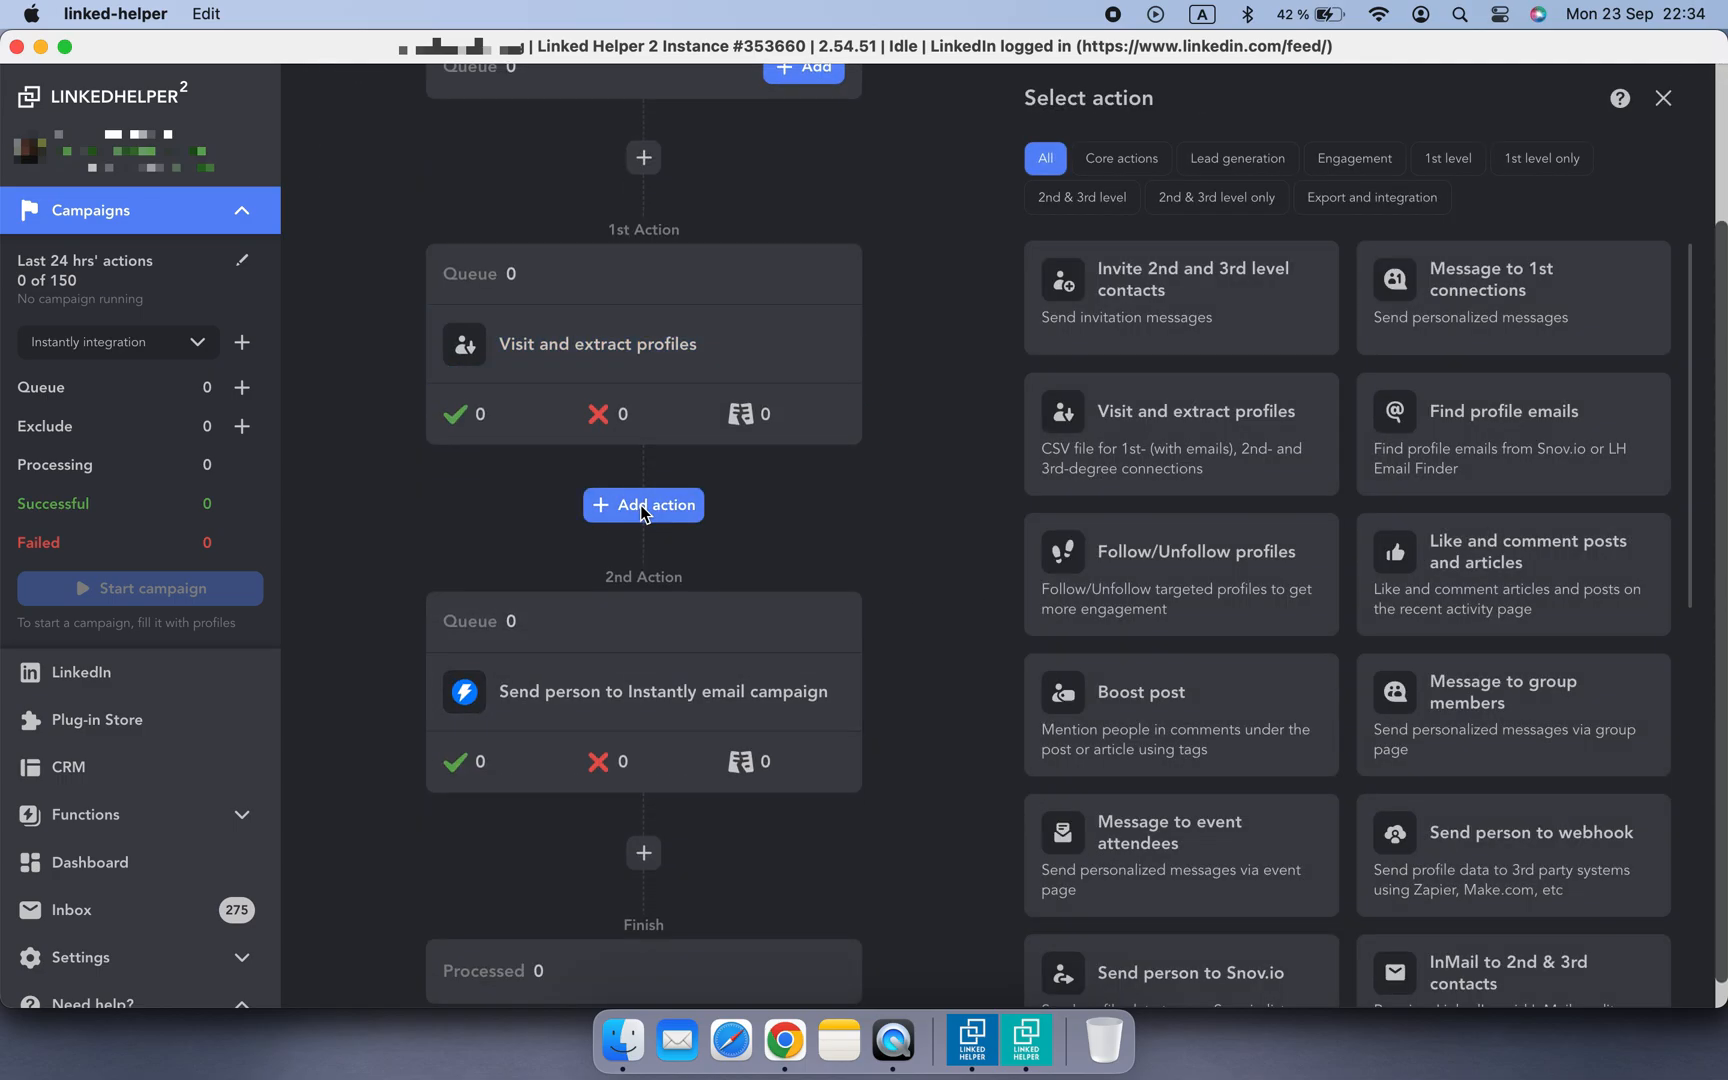
{"action": "mouse_move", "coordinate": [1574, 477]}
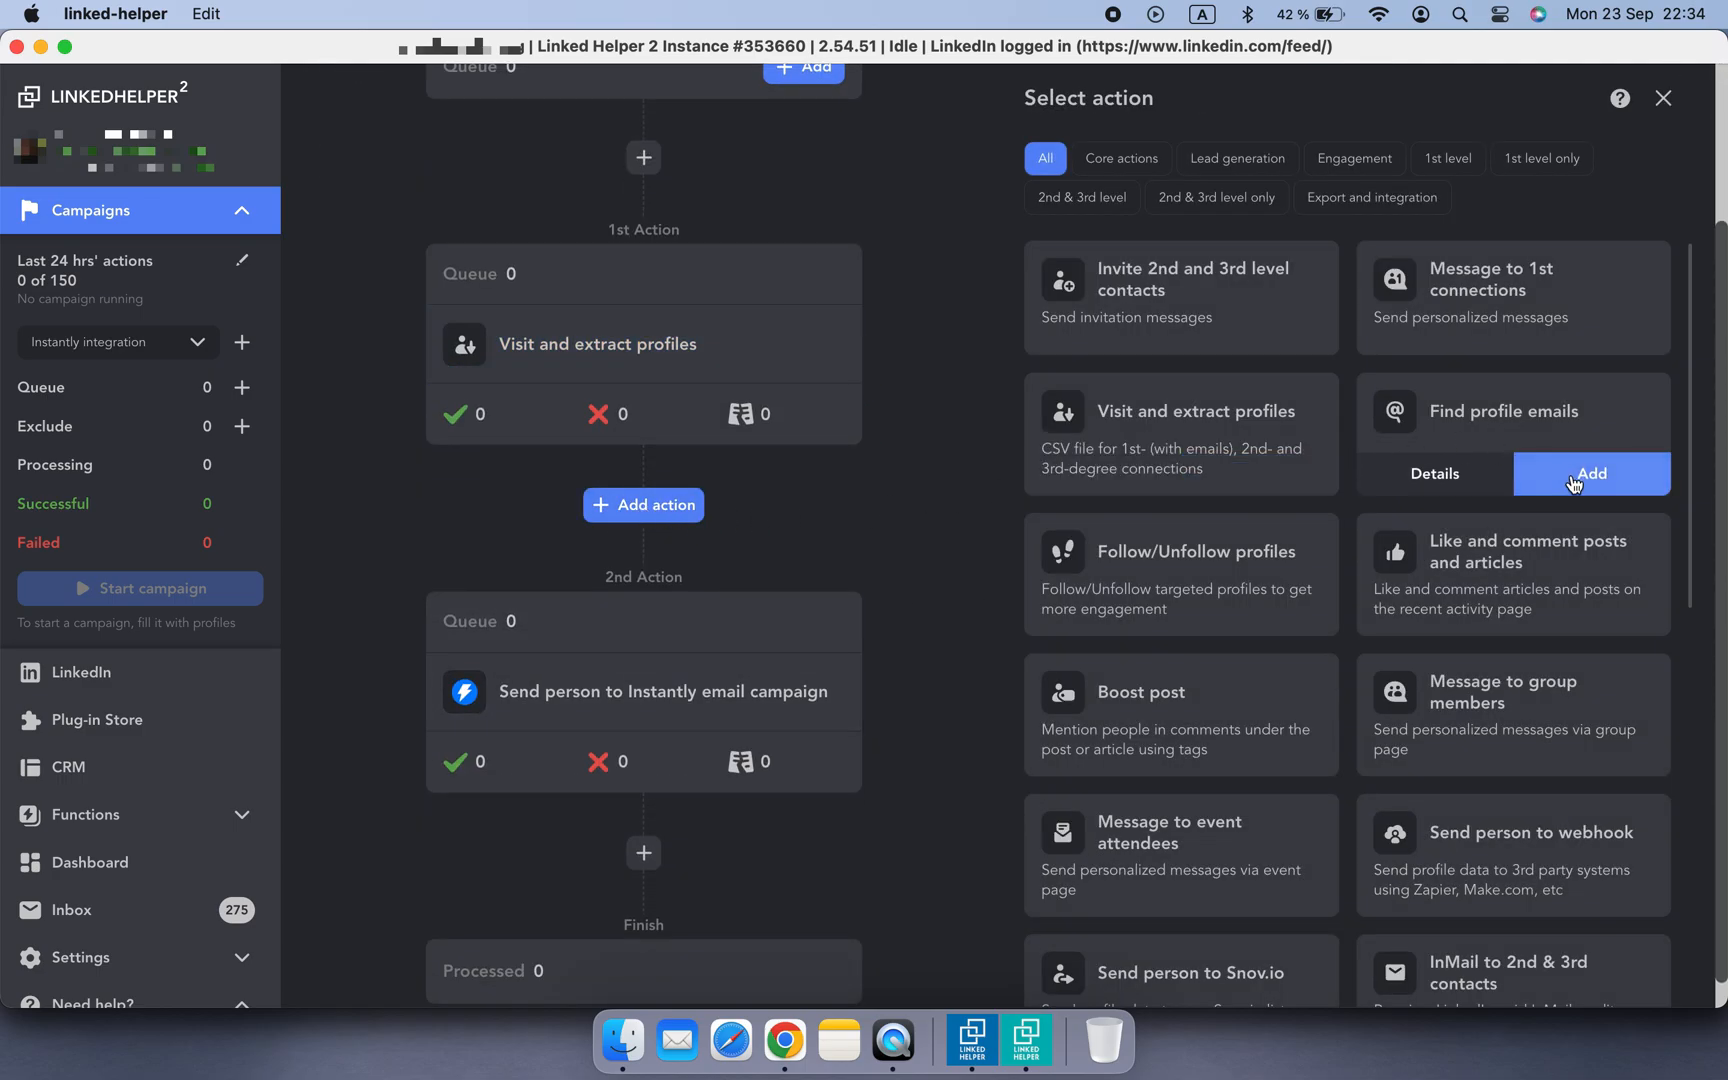
{"action": "left_click", "coordinate": [1574, 482]}
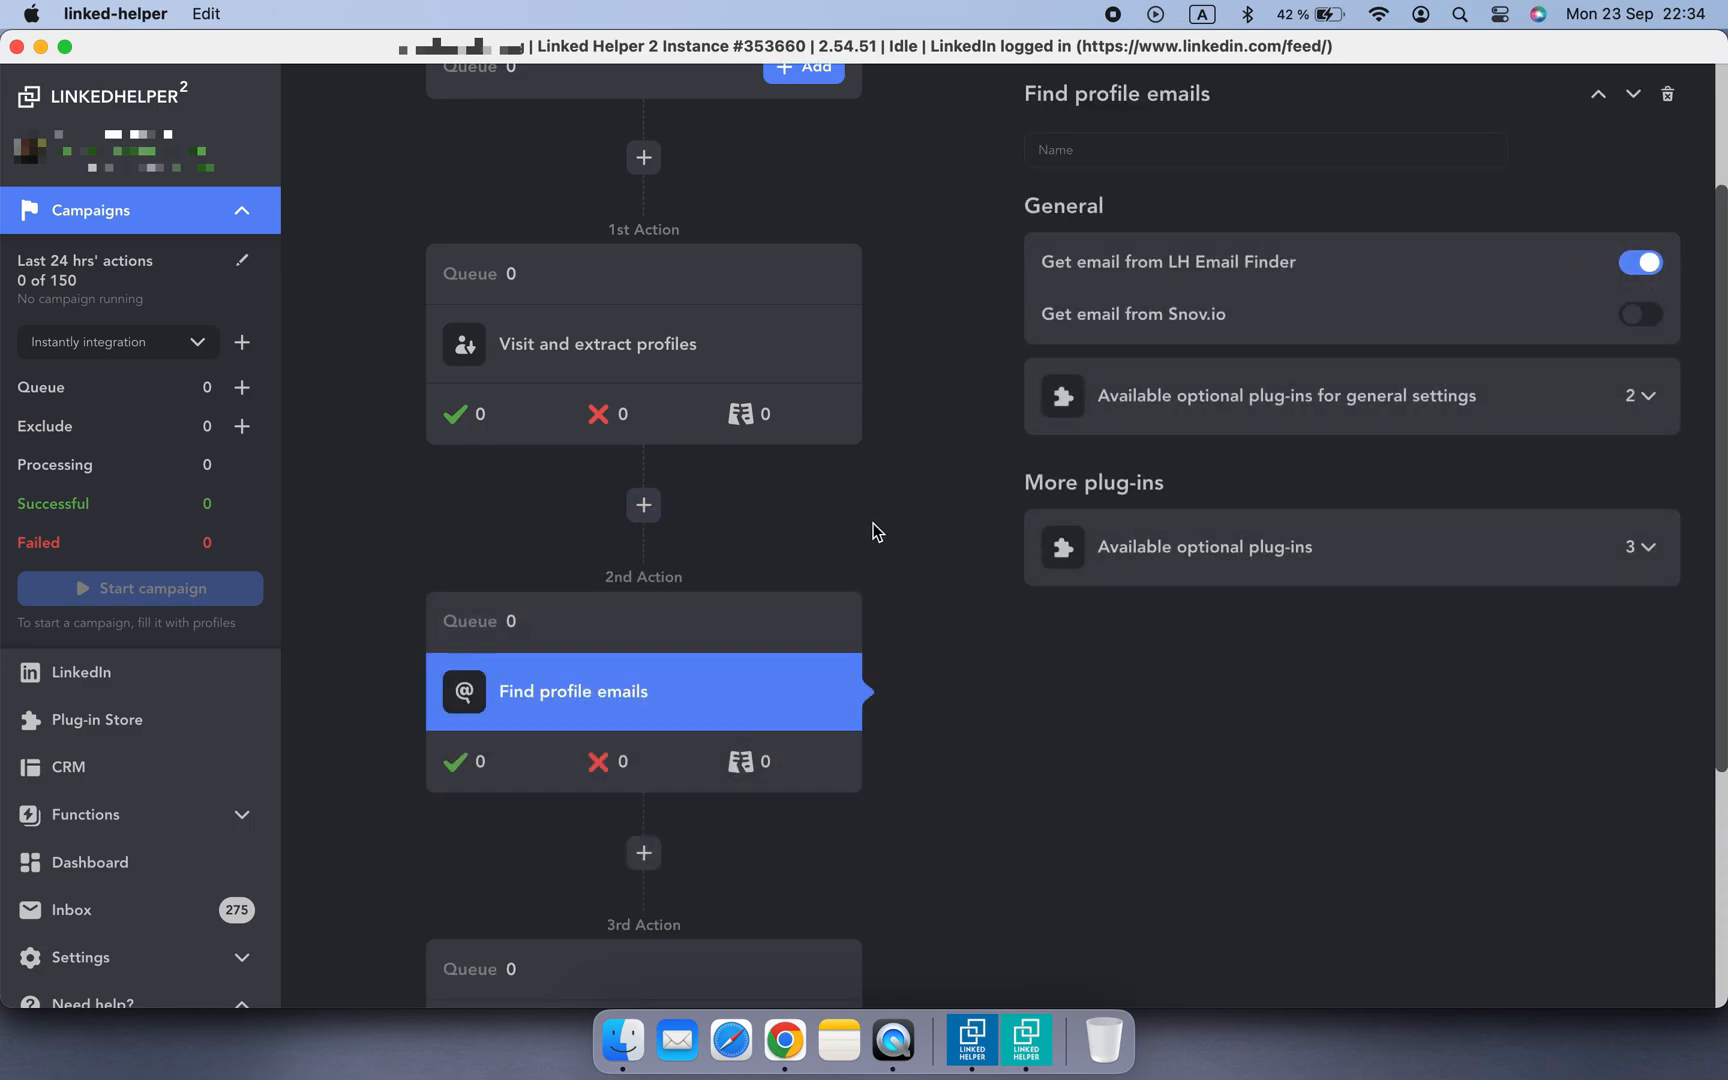
{"action": "scroll", "coordinate": [873, 531], "scroll_direction": "down", "scroll_amount": 4}
{"action": "scroll", "coordinate": [905, 608], "scroll_direction": "down", "scroll_amount": 2}
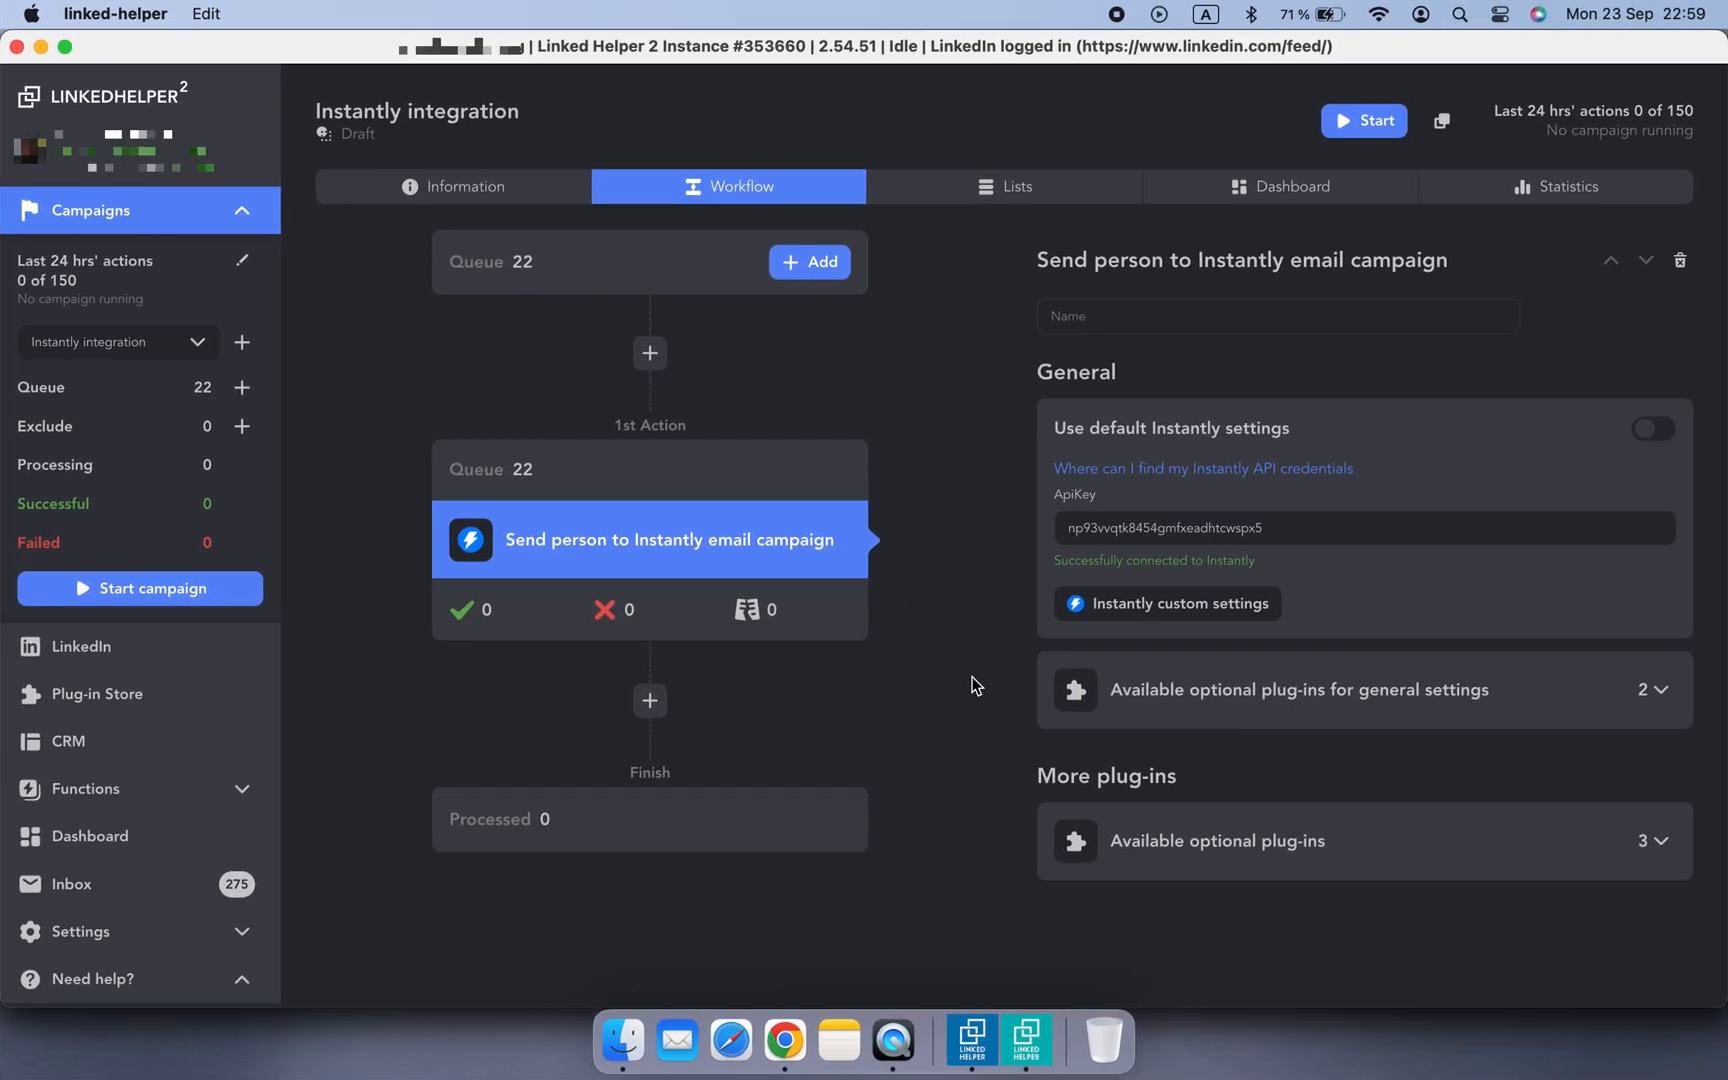
- Name the Instantly action "Send brand managers to Instantly", start the campaign, and return to its workflow
{"action": "left_click", "coordinate": [1119, 314]}
{"action": "type", "text": "Send brand"}
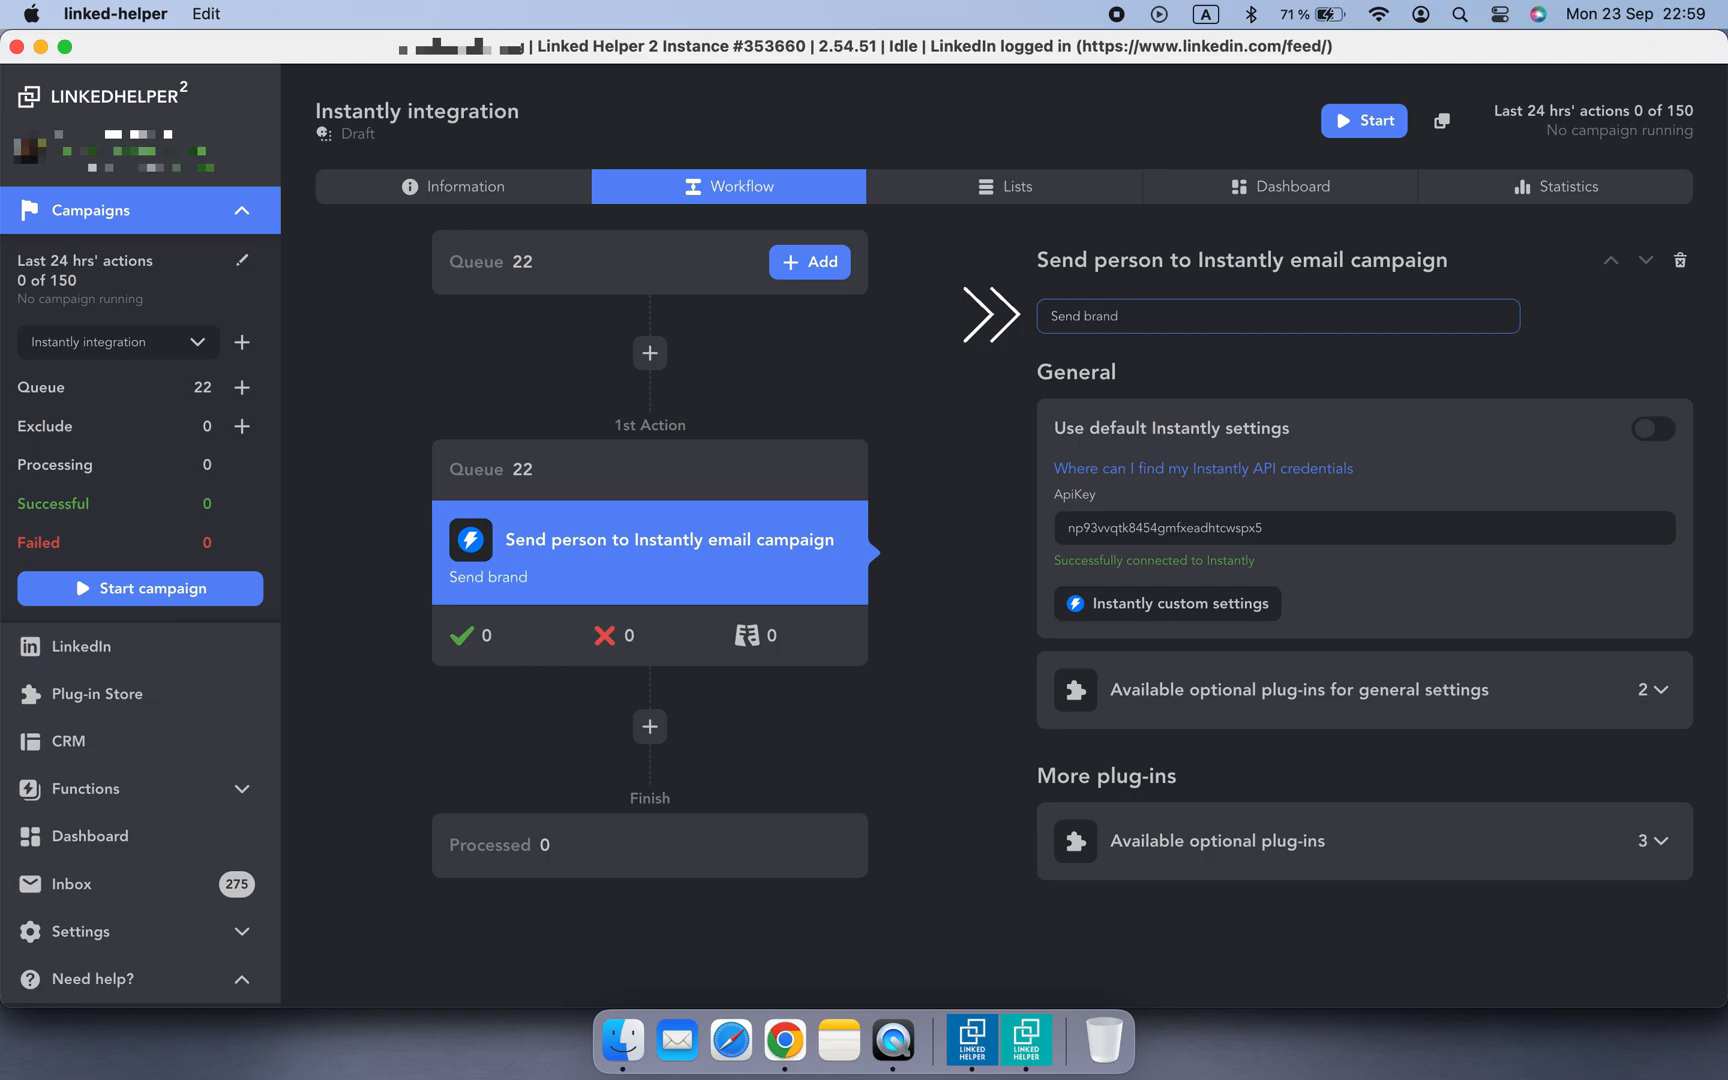
{"action": "type", "text": " managers to Instantly"}
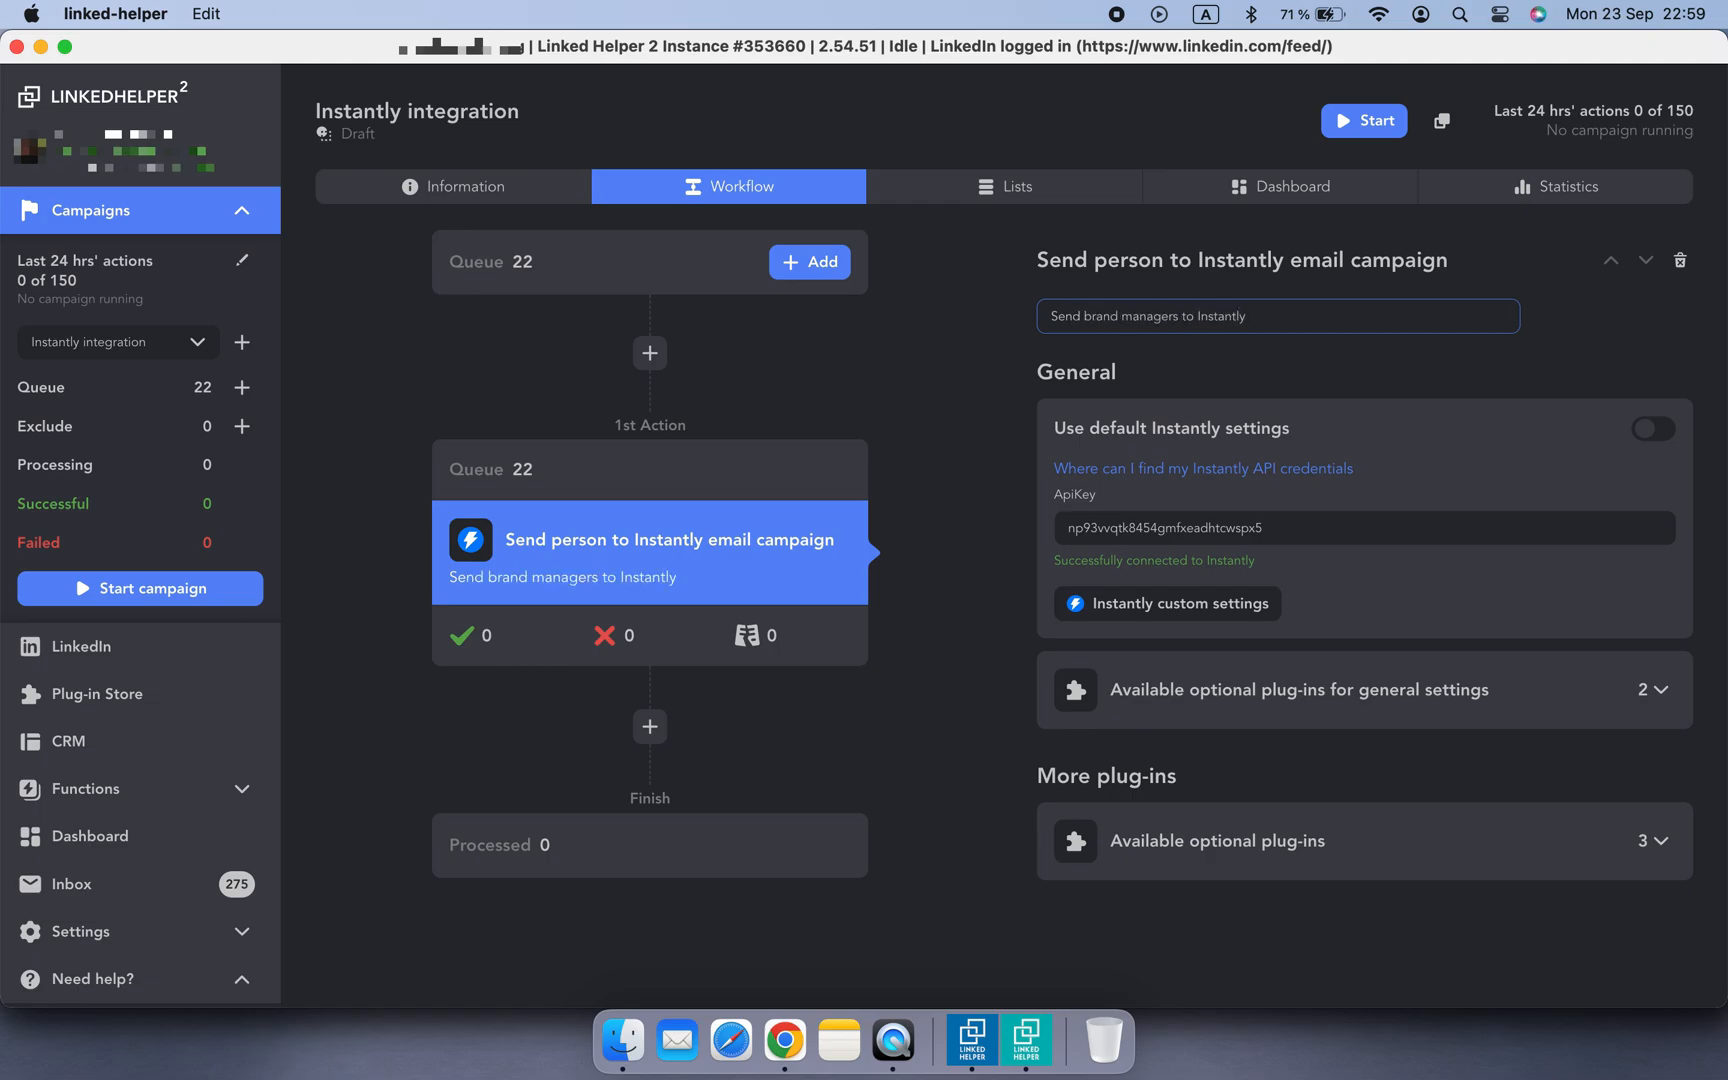
{"action": "left_click", "coordinate": [932, 548]}
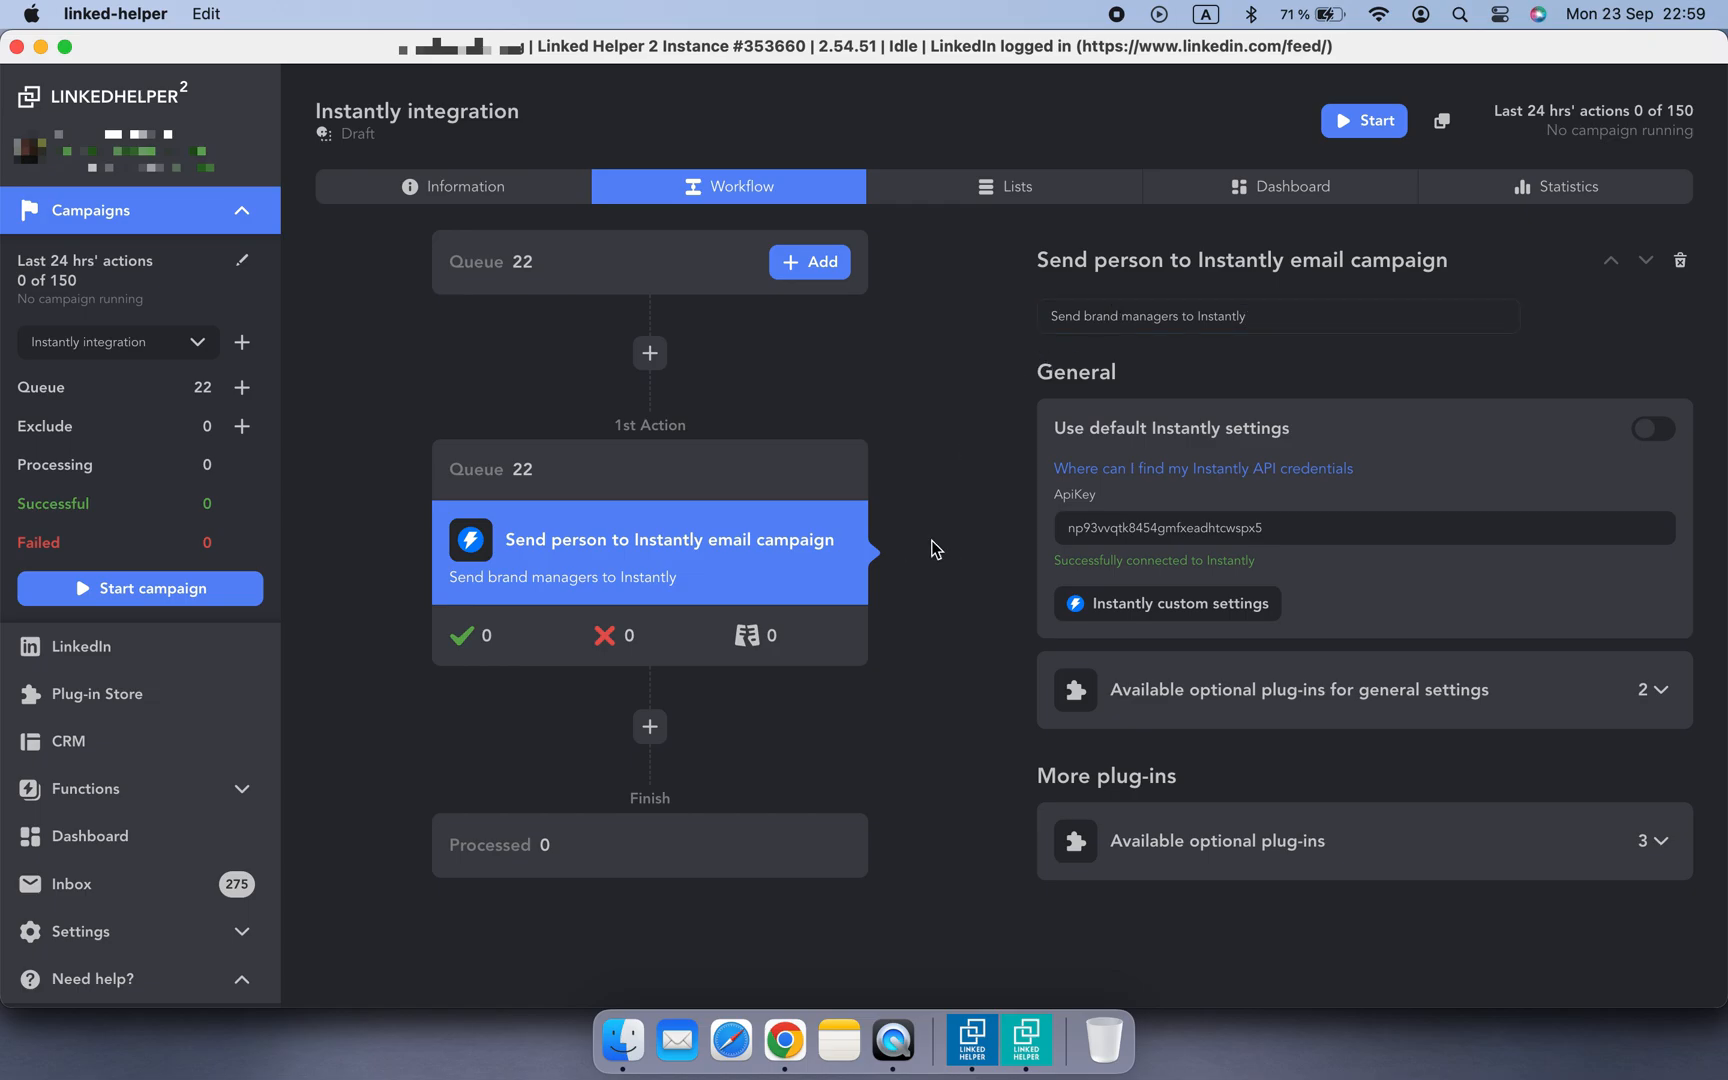
{"action": "left_click", "coordinate": [188, 594]}
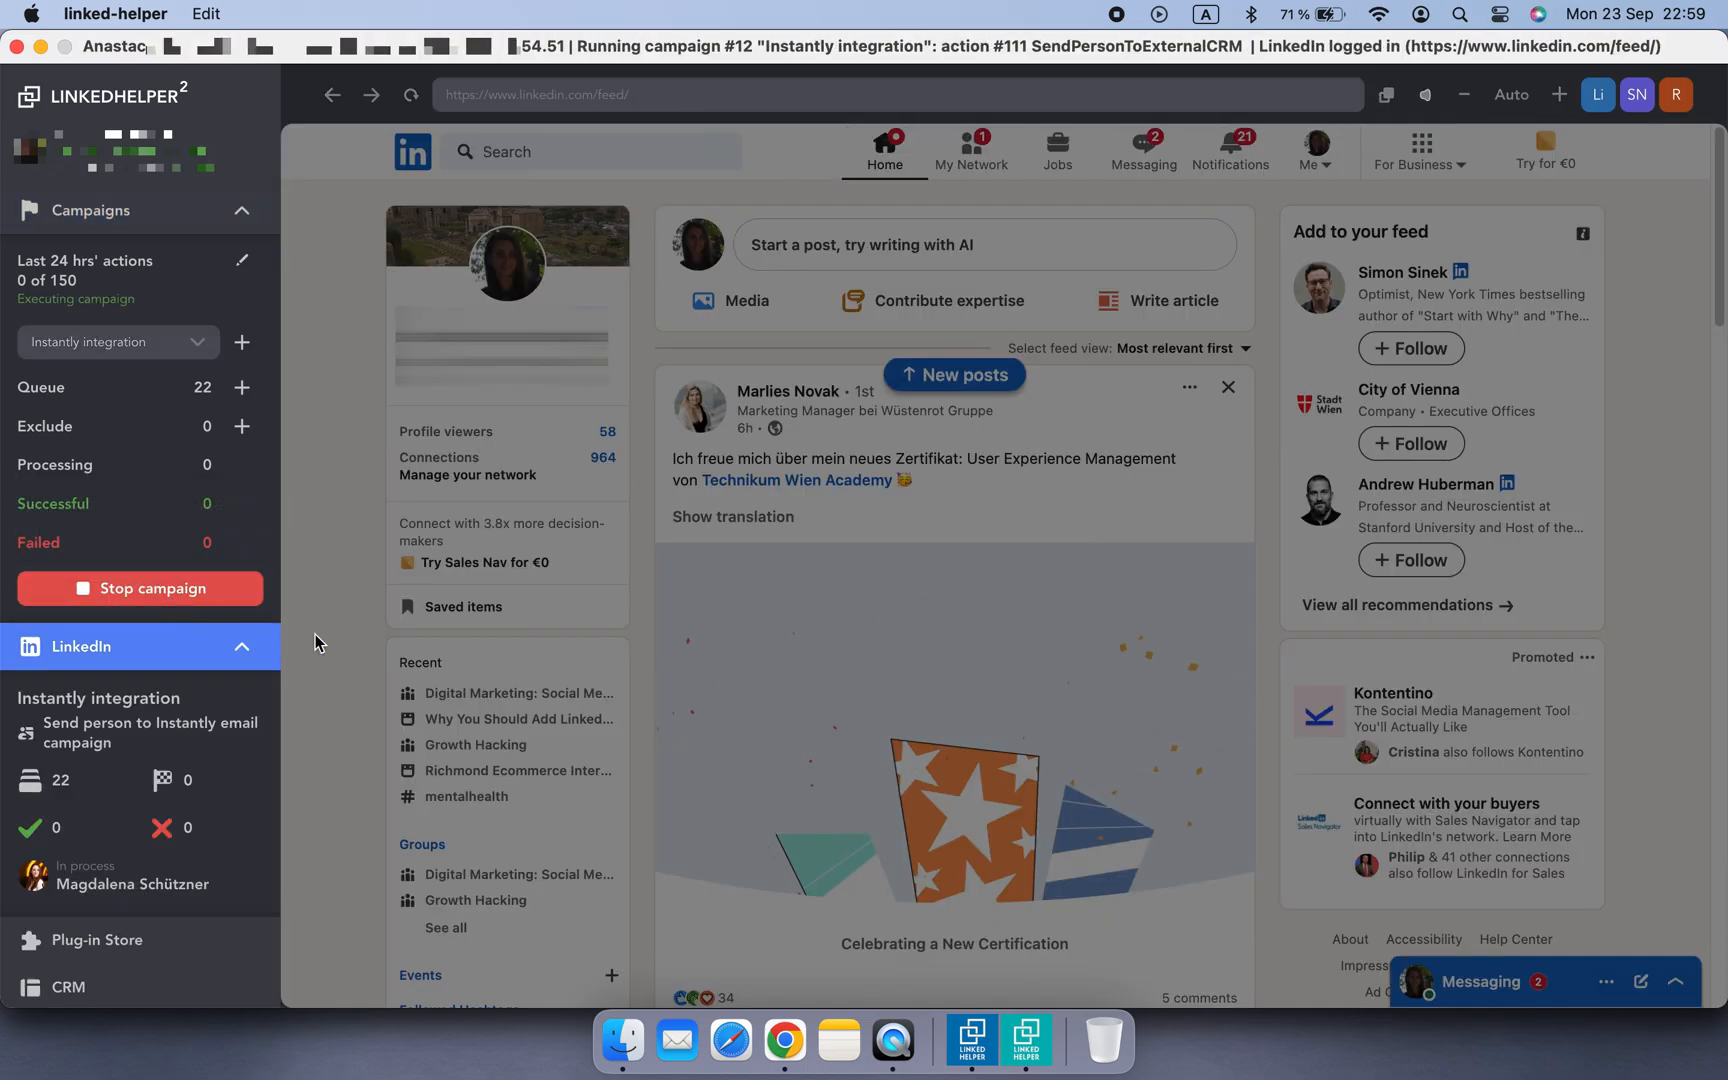
{"action": "left_click", "coordinate": [165, 223]}
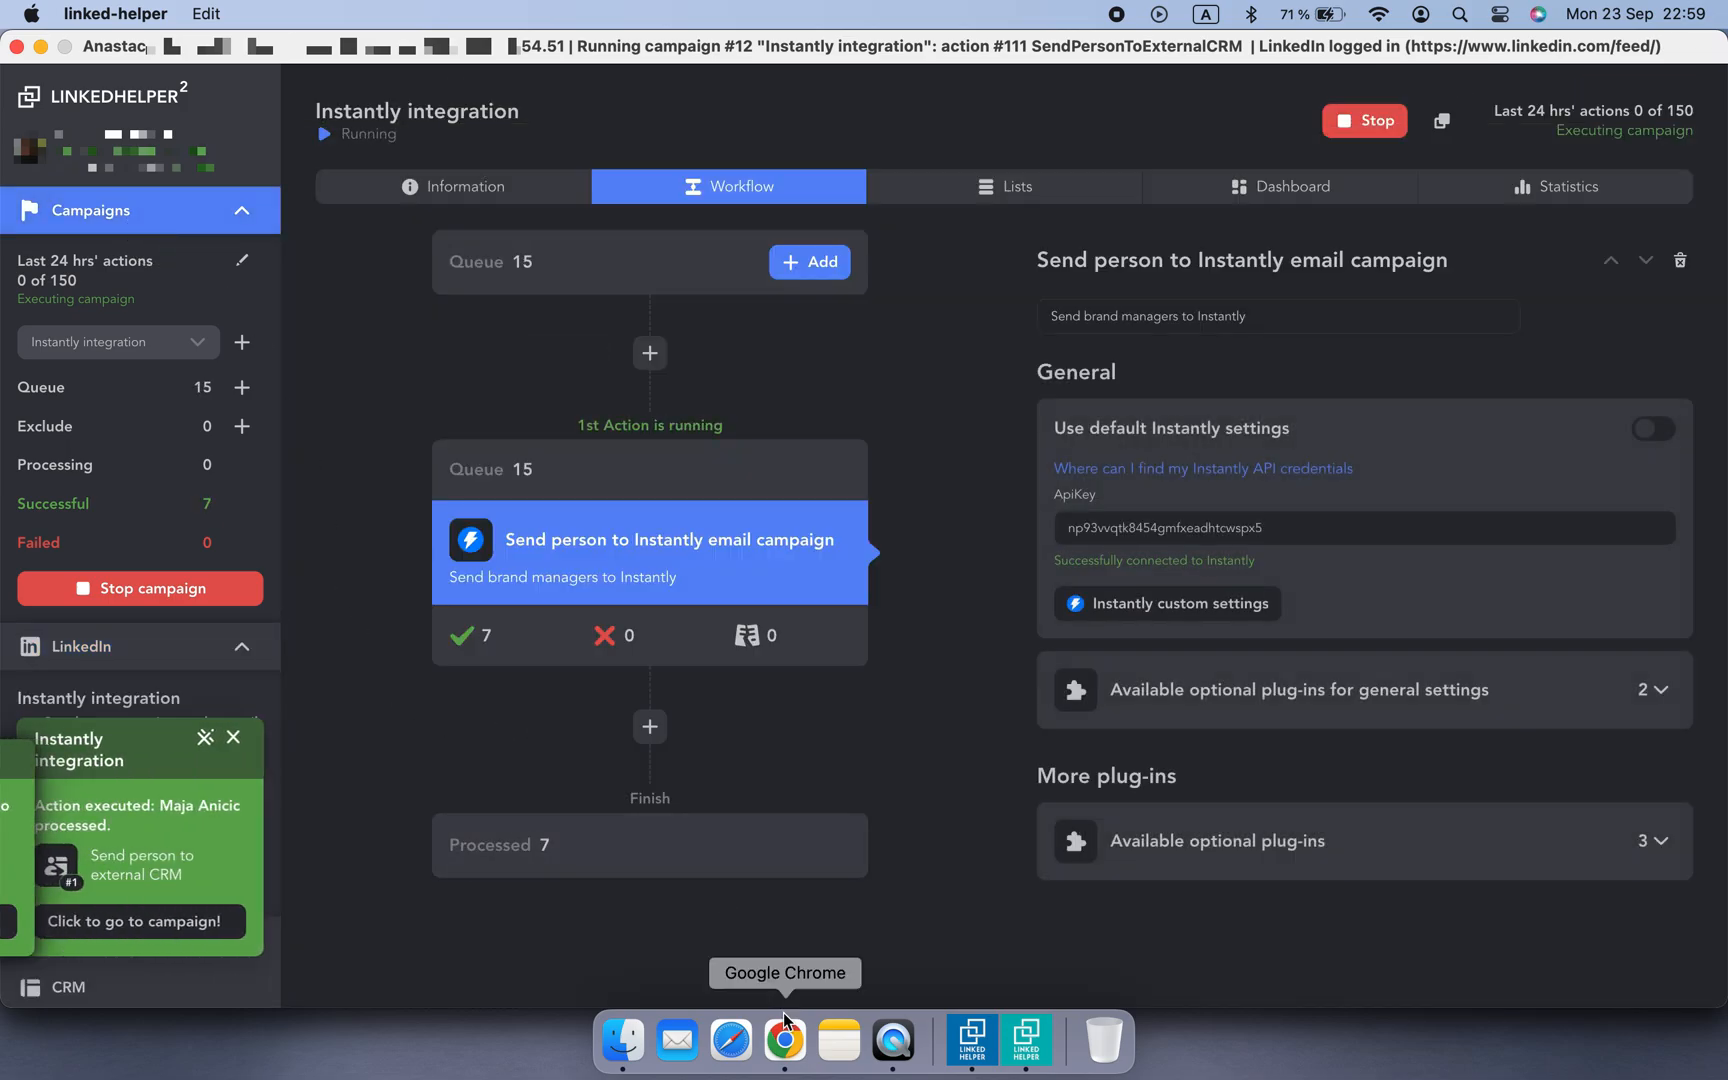
- Switch to Instantly in Chrome, open the Linked Helper leads campaign, and examine its leads and custom field columns
{"action": "left_click", "coordinate": [785, 1038]}
{"action": "left_click", "coordinate": [355, 505]}
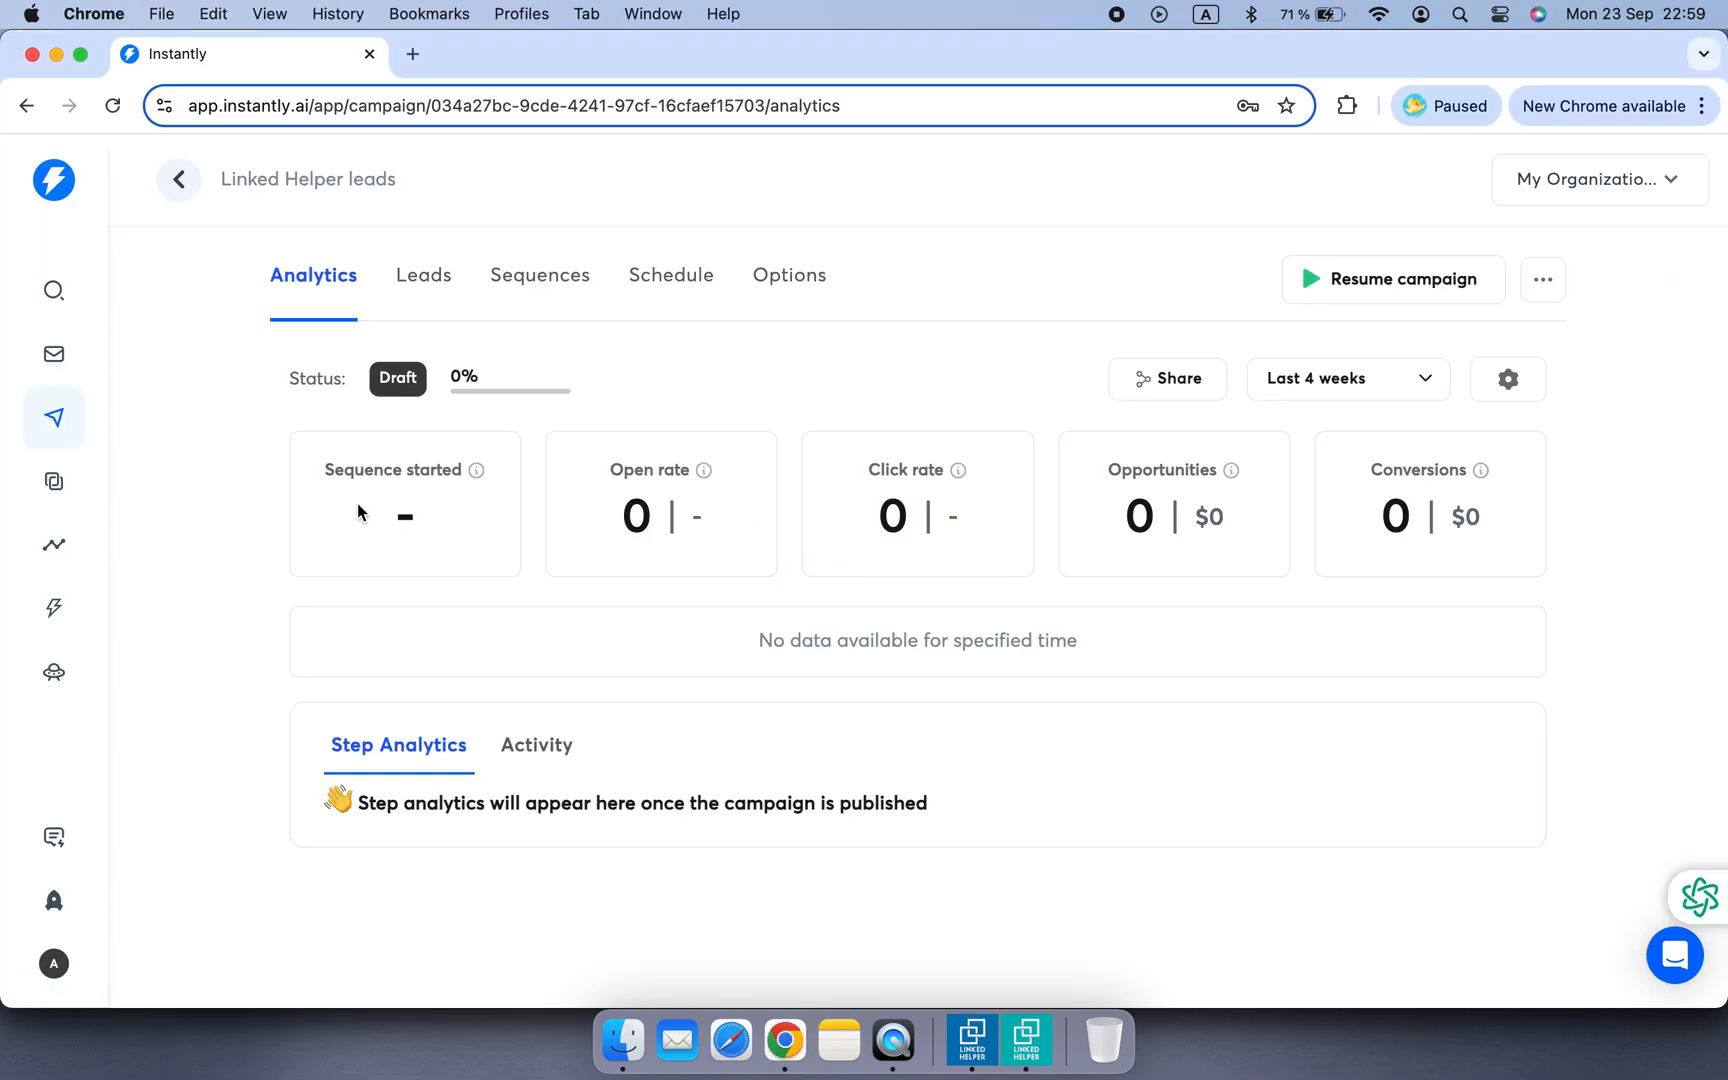
{"action": "left_click", "coordinate": [418, 280]}
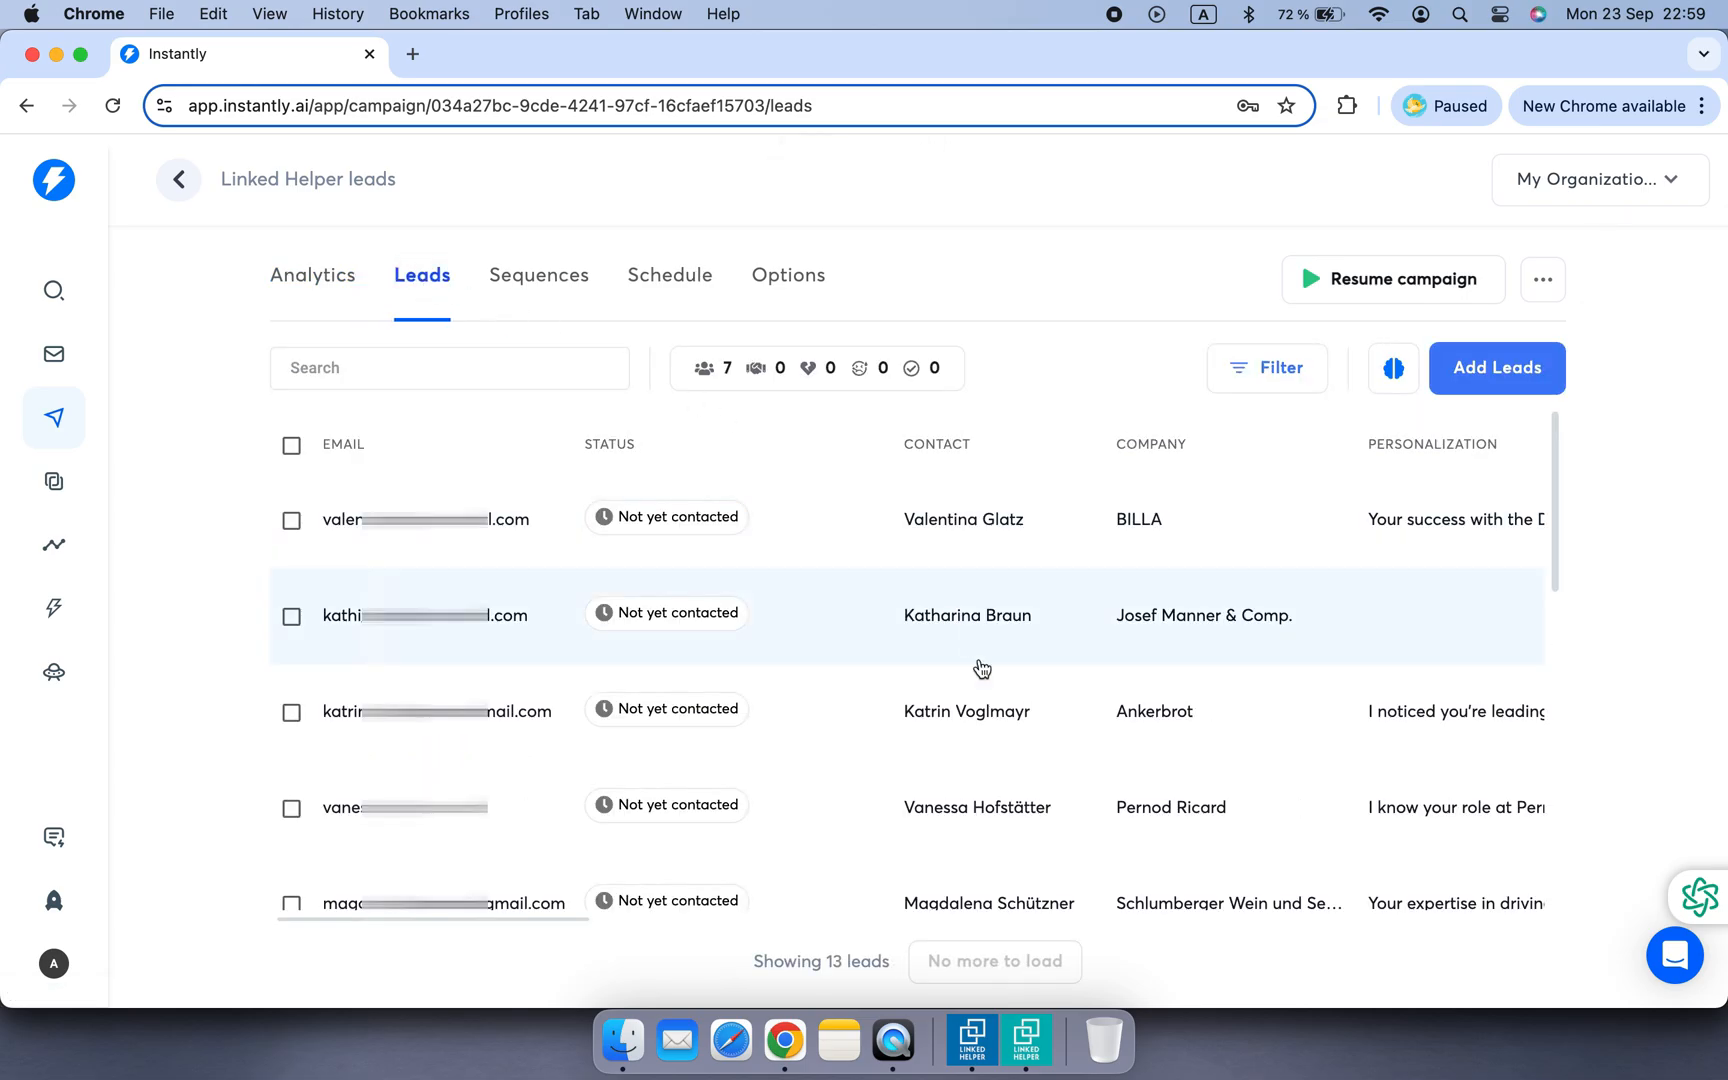
{"action": "left_click_drag", "start_coordinate": [540, 918], "coordinate": [1550, 920]}
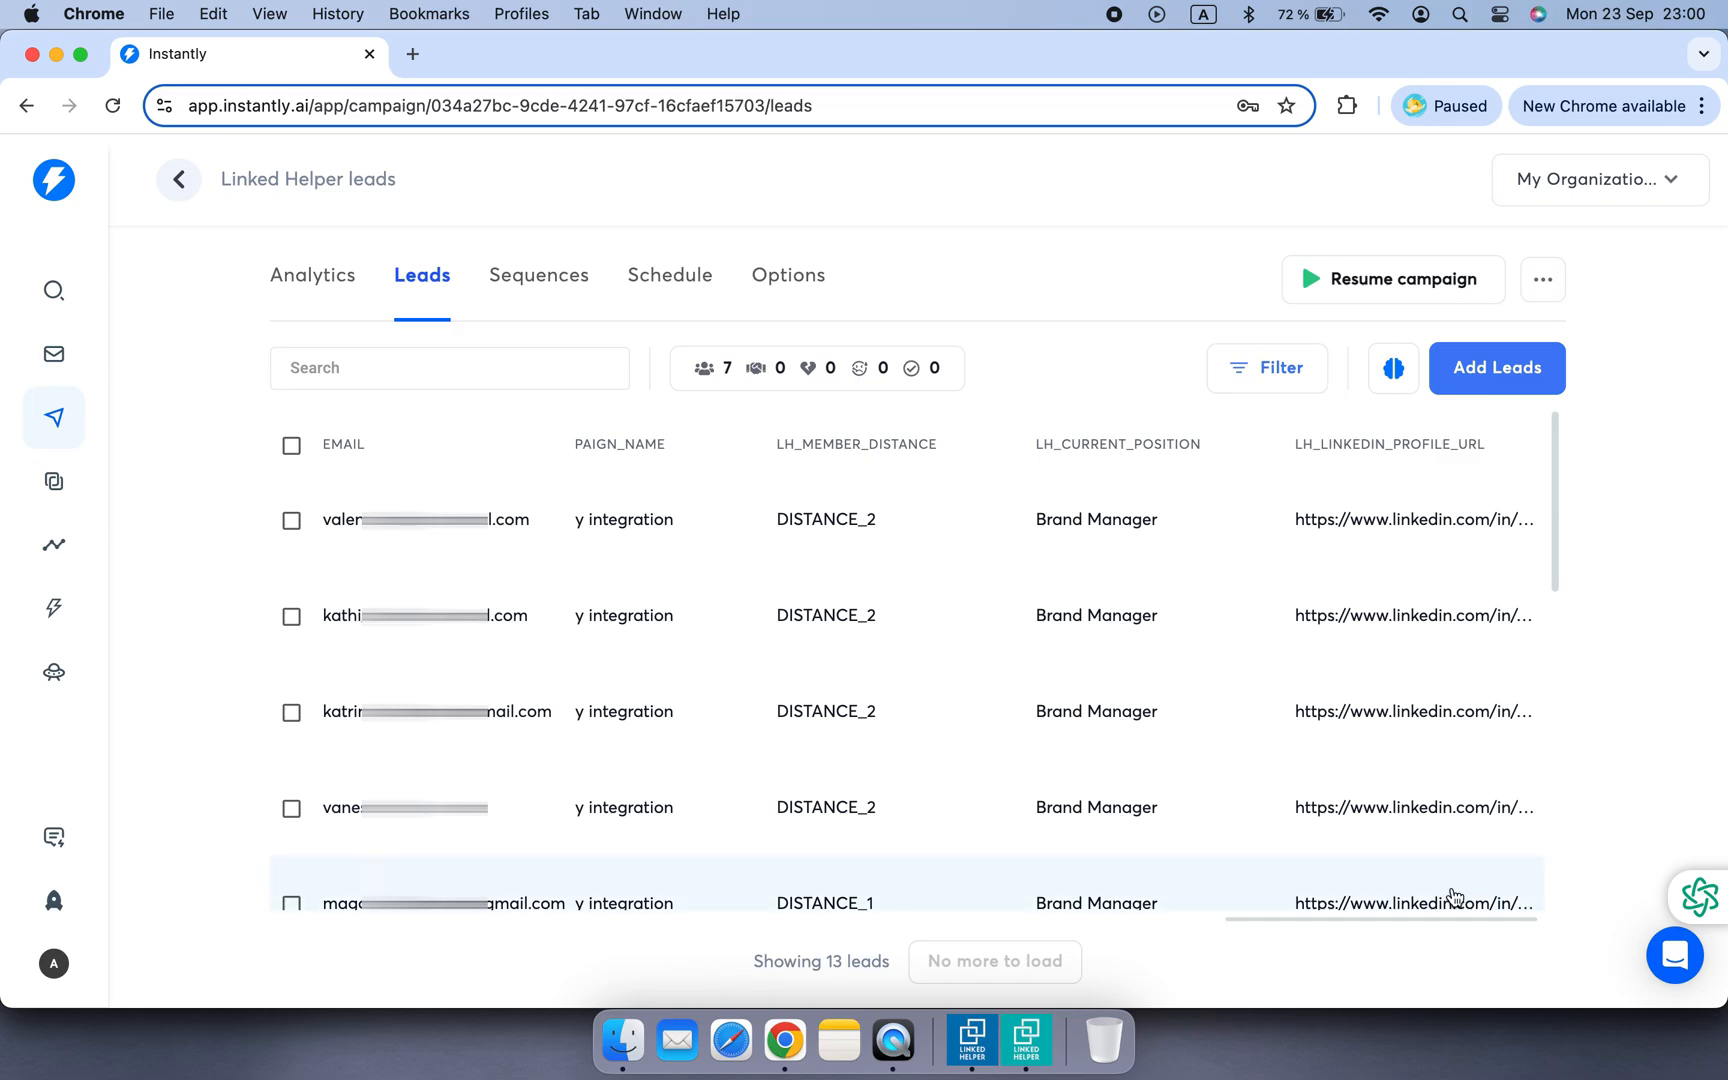
- Examine one lead's standard and lh_ field values, close its details, and look through the remaining leads
{"action": "left_click", "coordinate": [914, 901]}
{"action": "scroll", "coordinate": [1220, 640], "scroll_direction": "down", "scroll_amount": 10}
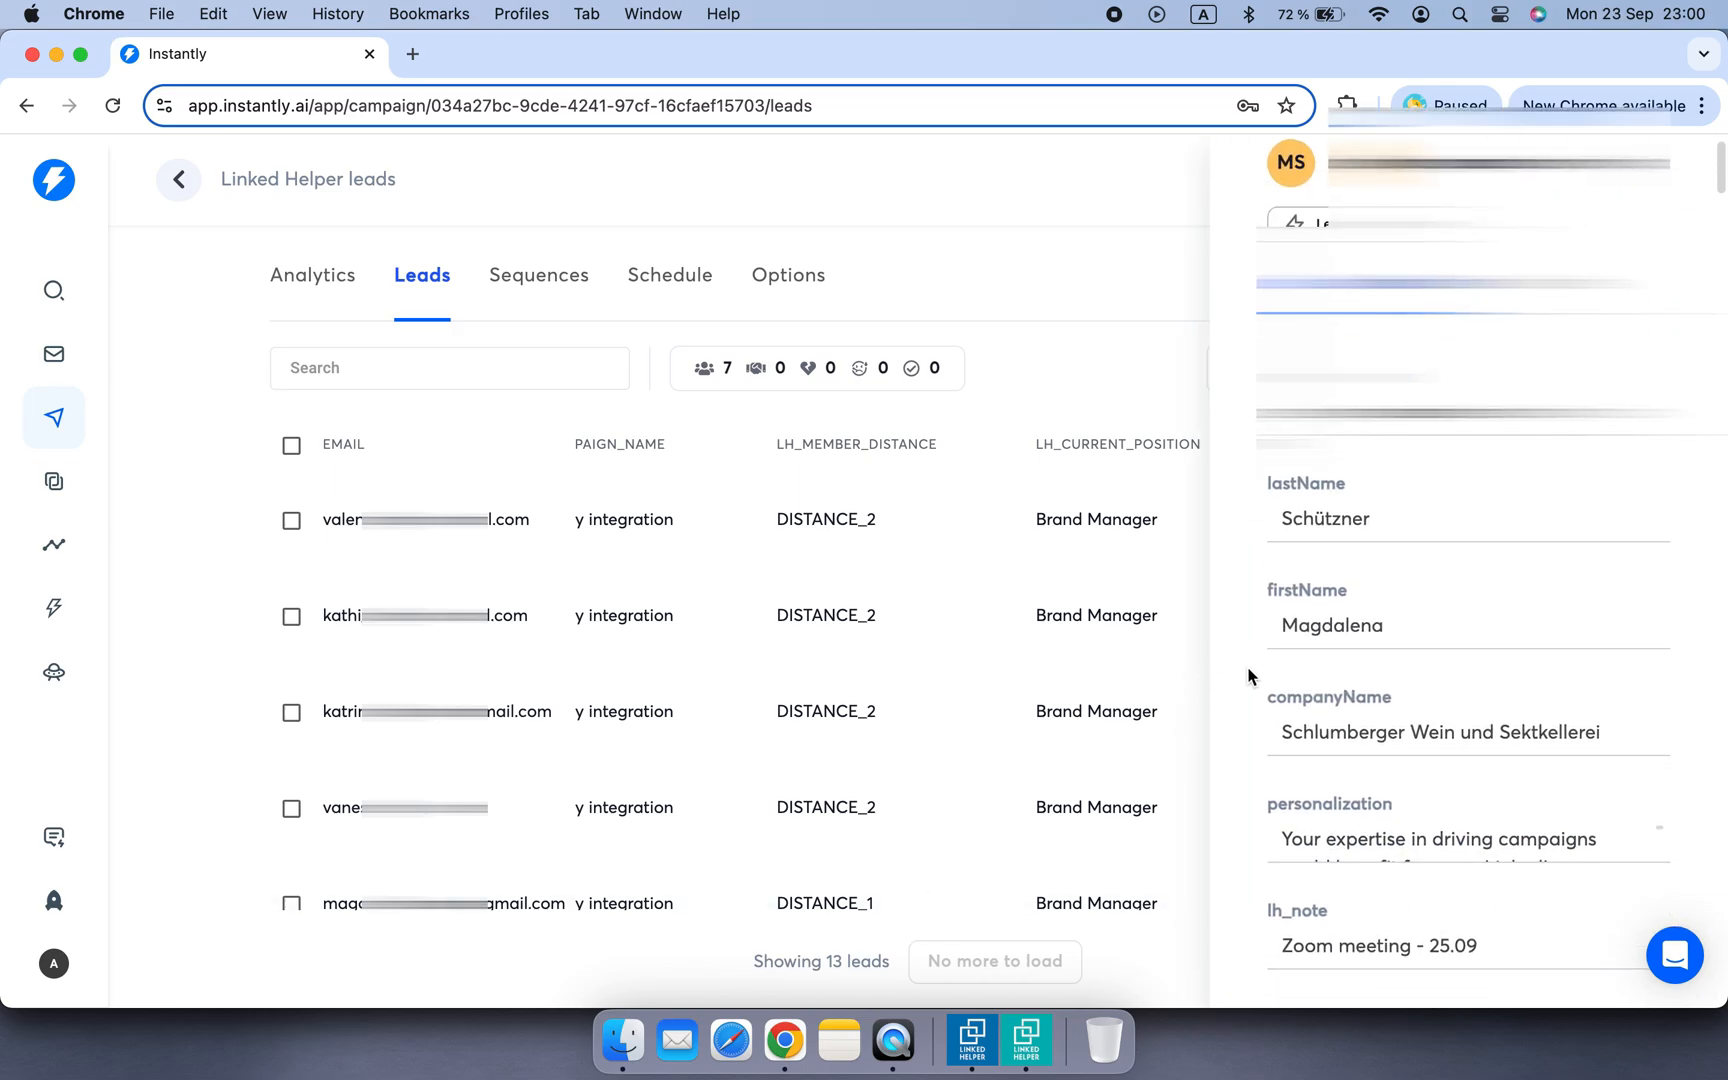
{"action": "scroll", "coordinate": [1250, 678], "scroll_direction": "down", "scroll_amount": 15}
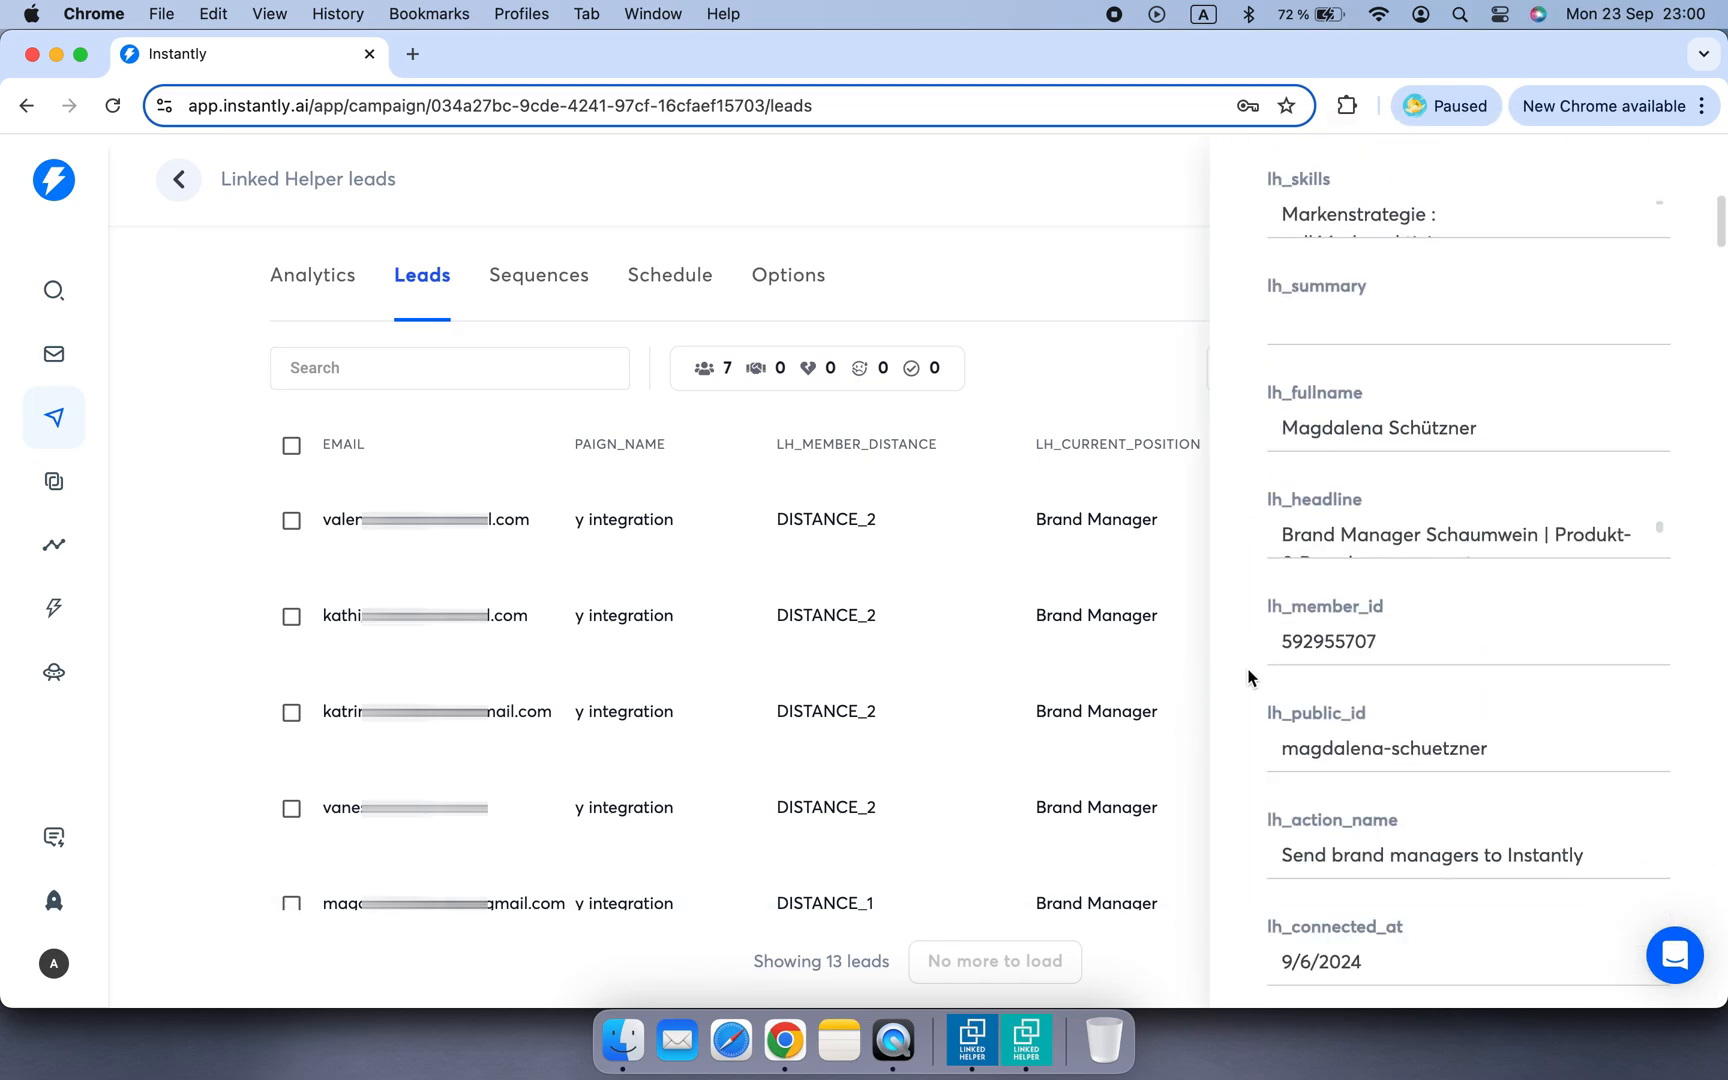
{"action": "left_click", "coordinate": [946, 724]}
{"action": "scroll", "coordinate": [598, 582], "scroll_direction": "down", "scroll_amount": 8}
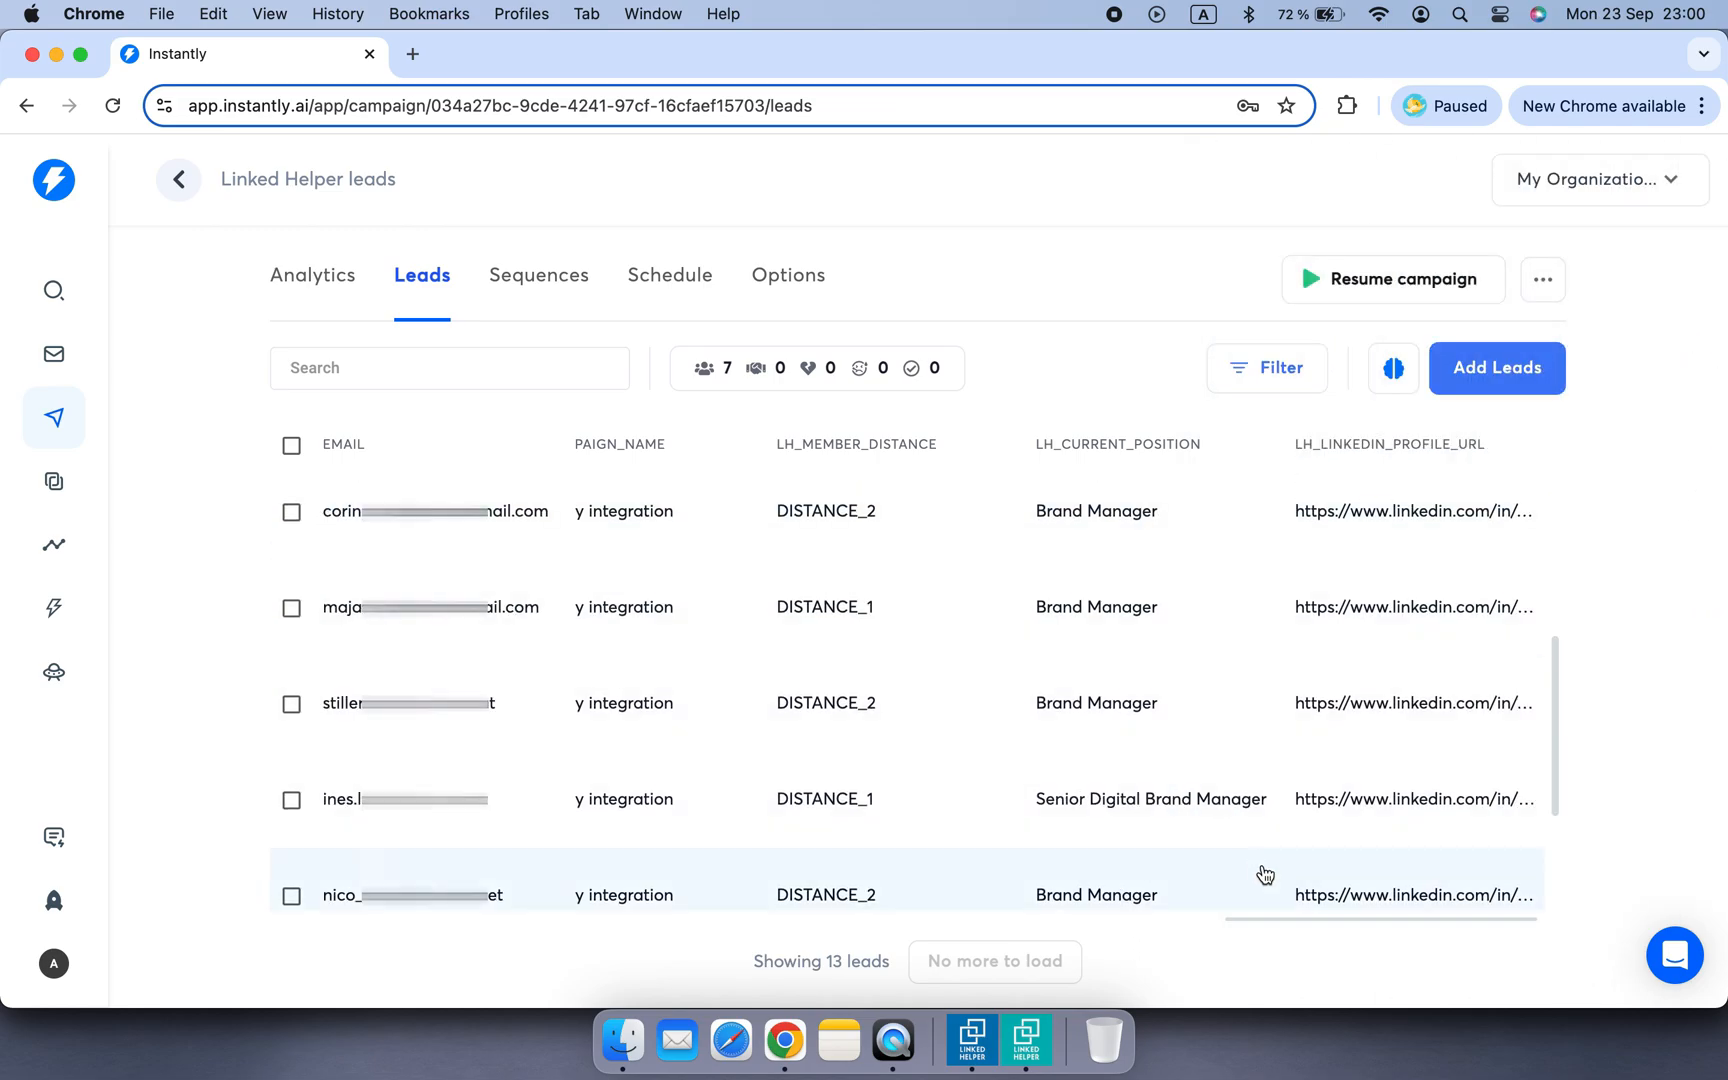
{"action": "left_click_drag", "start_coordinate": [1262, 917], "coordinate": [278, 914]}
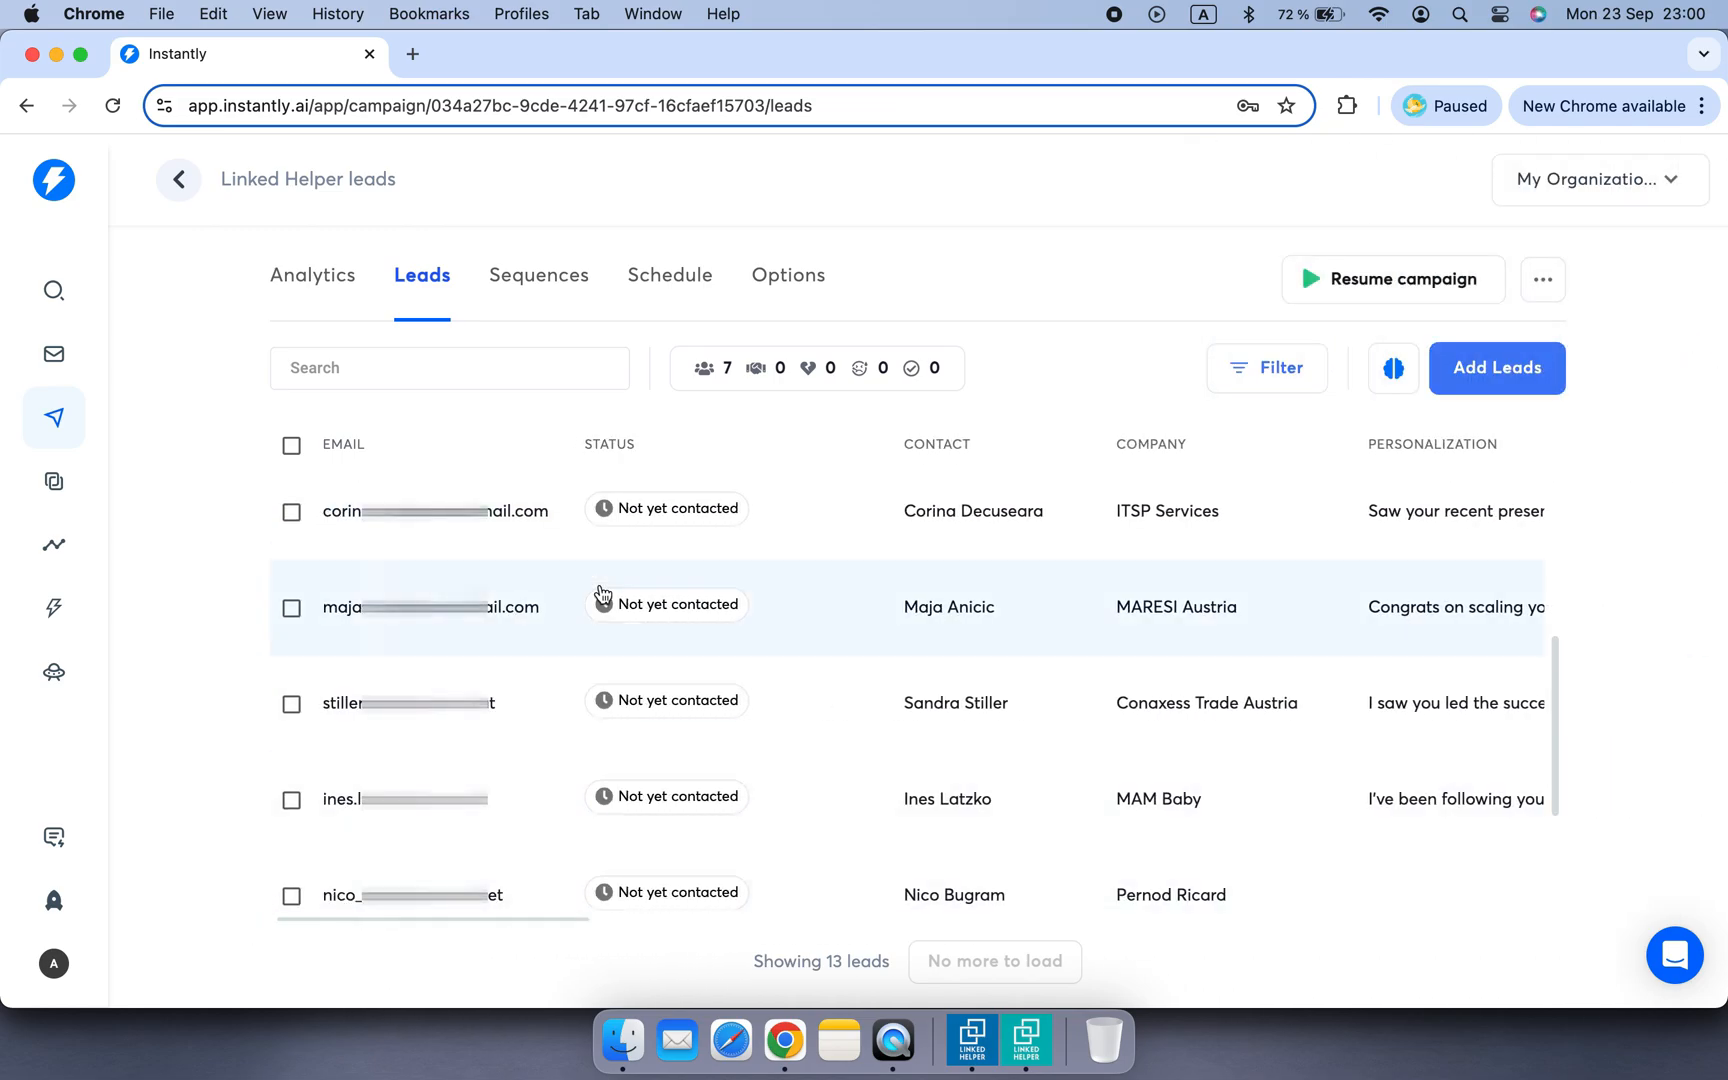
- Browse the variables available for the Step 1 email body in the campaign's sequence, including the lh_ custom fields
{"action": "left_click", "coordinate": [540, 298]}
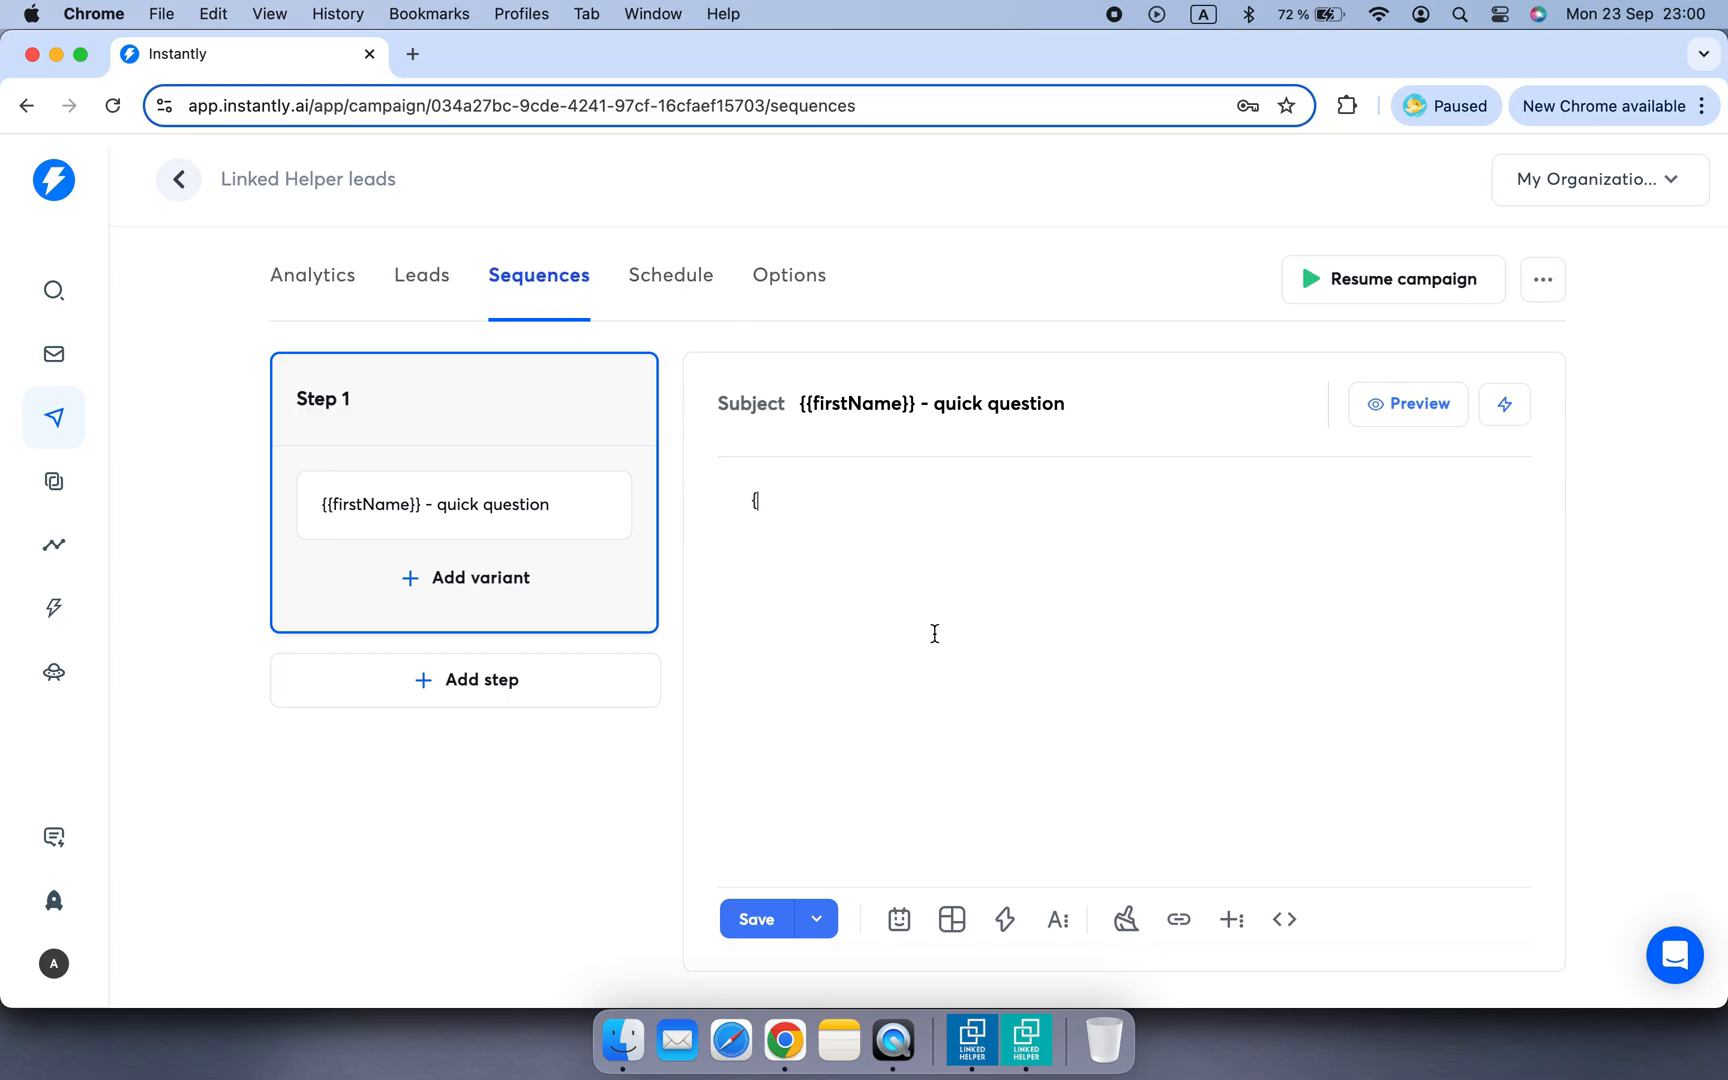
{"action": "left_click", "coordinate": [1005, 918]}
{"action": "scroll", "coordinate": [1178, 690], "scroll_direction": "down", "scroll_amount": 2}
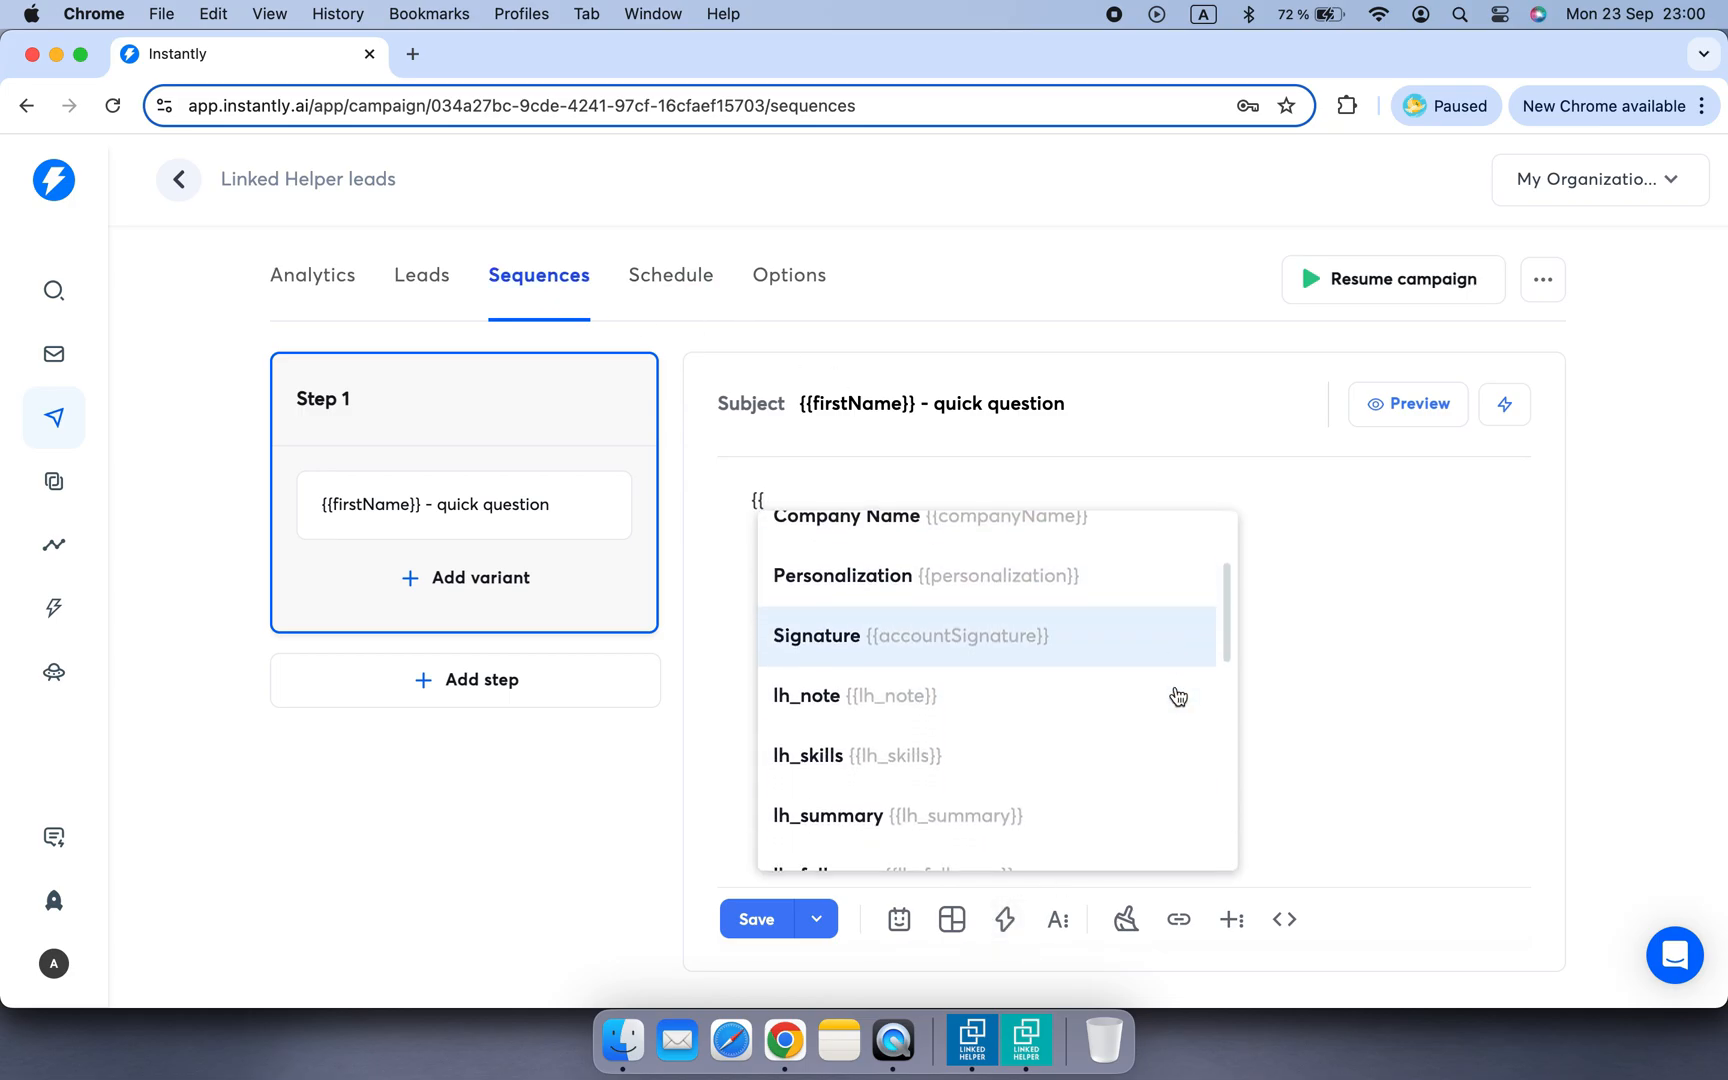
{"action": "scroll", "coordinate": [1178, 697], "scroll_direction": "down", "scroll_amount": 5}
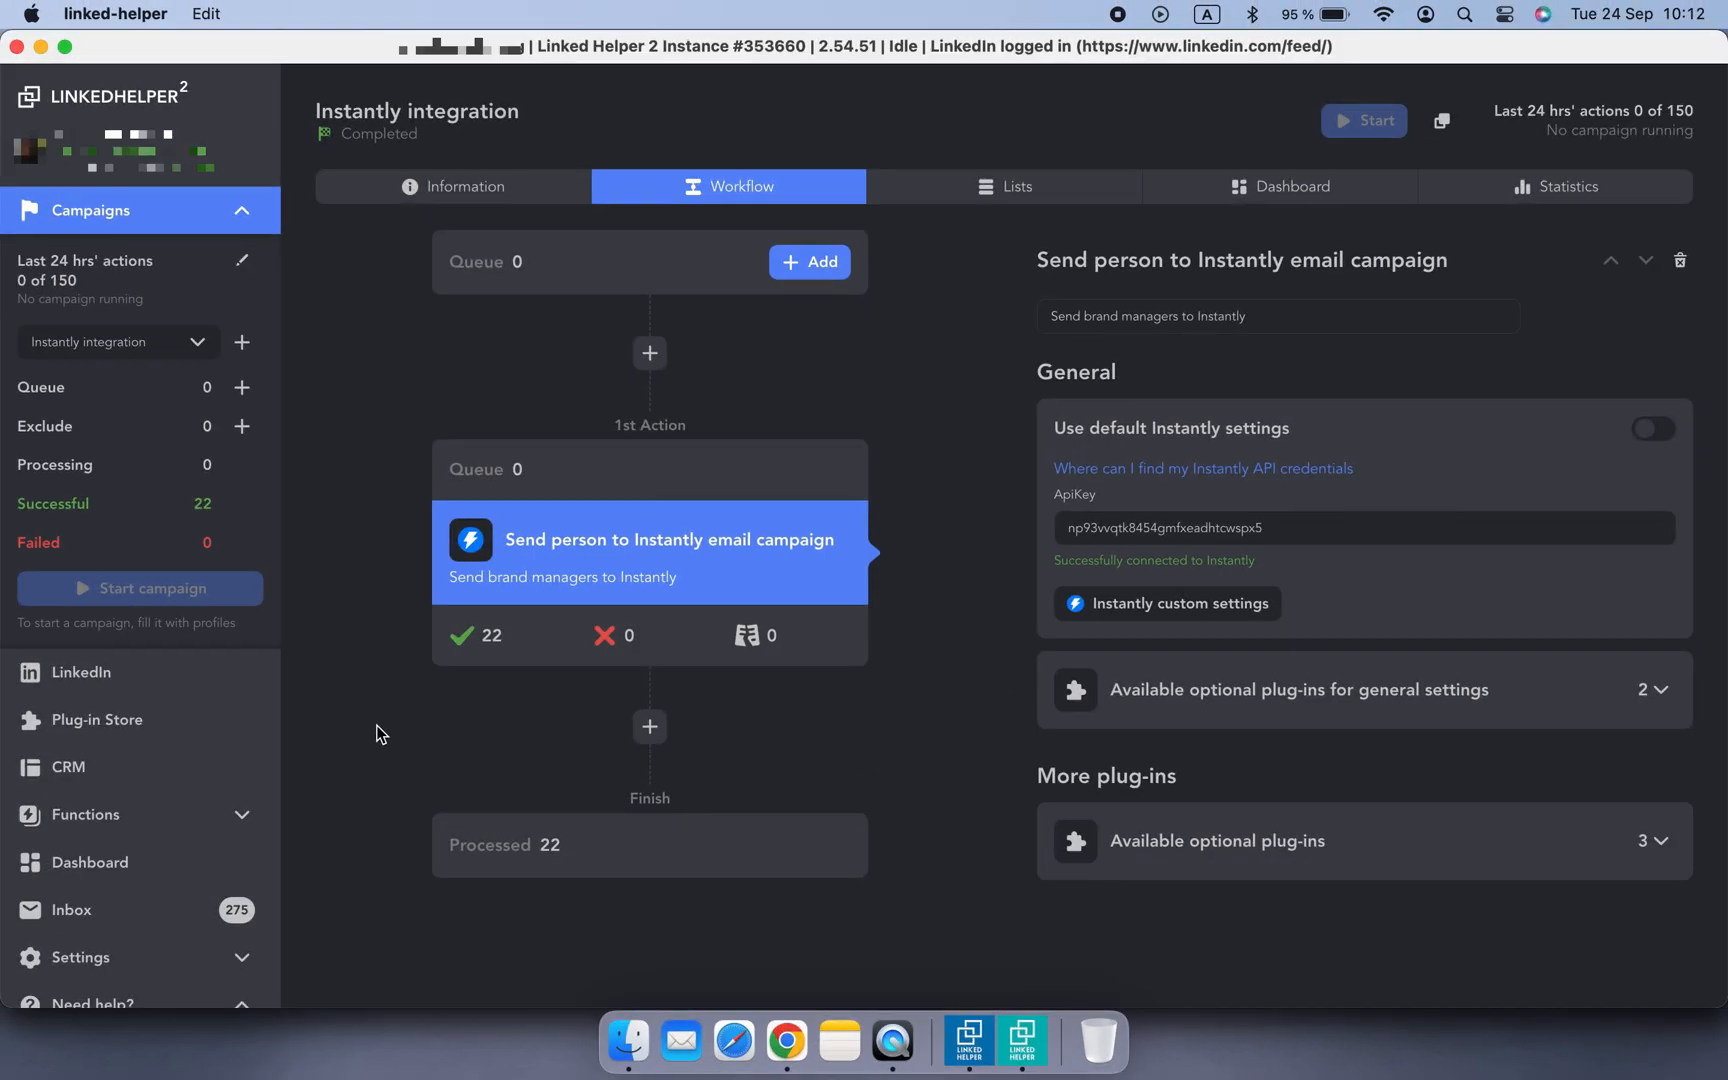
- Open the External CRMs default settings in Linked Helper and choose Instantly as the configuration to edit
{"action": "scroll", "coordinate": [210, 757], "scroll_direction": "down", "scroll_amount": 4}
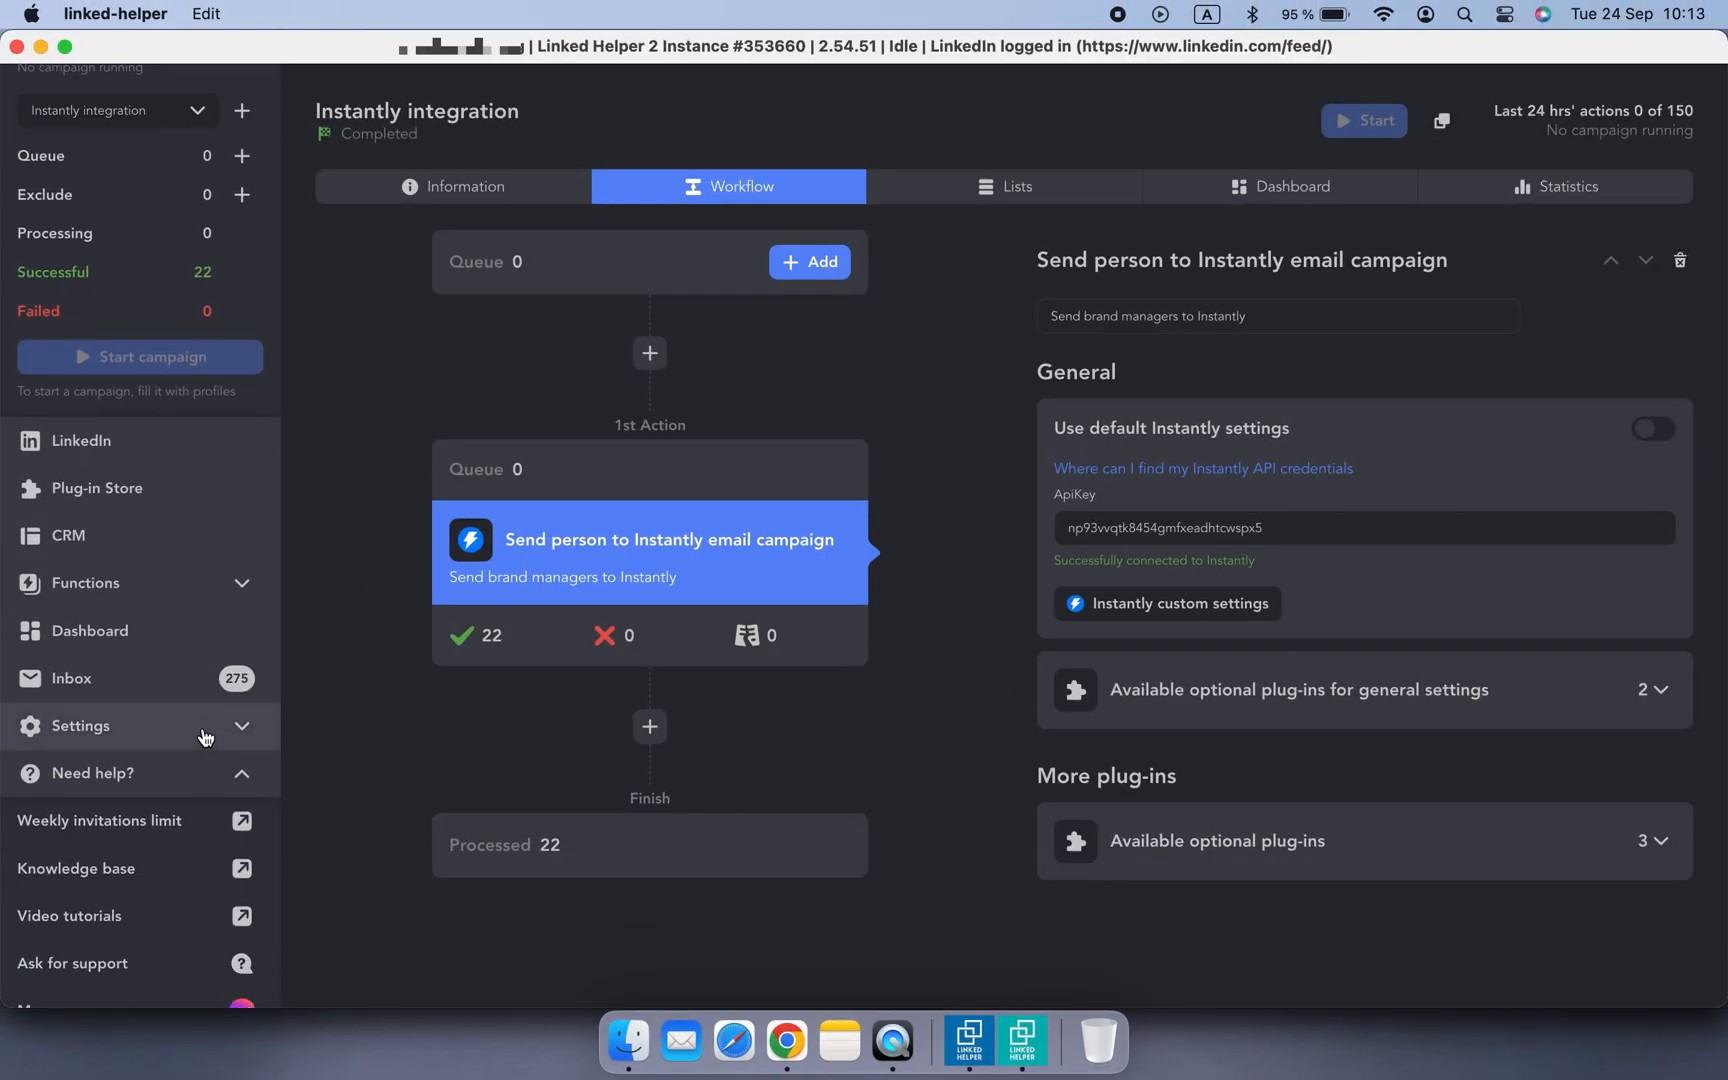
{"action": "left_click", "coordinate": [205, 737]}
{"action": "scroll", "coordinate": [205, 737], "scroll_direction": "down", "scroll_amount": 4}
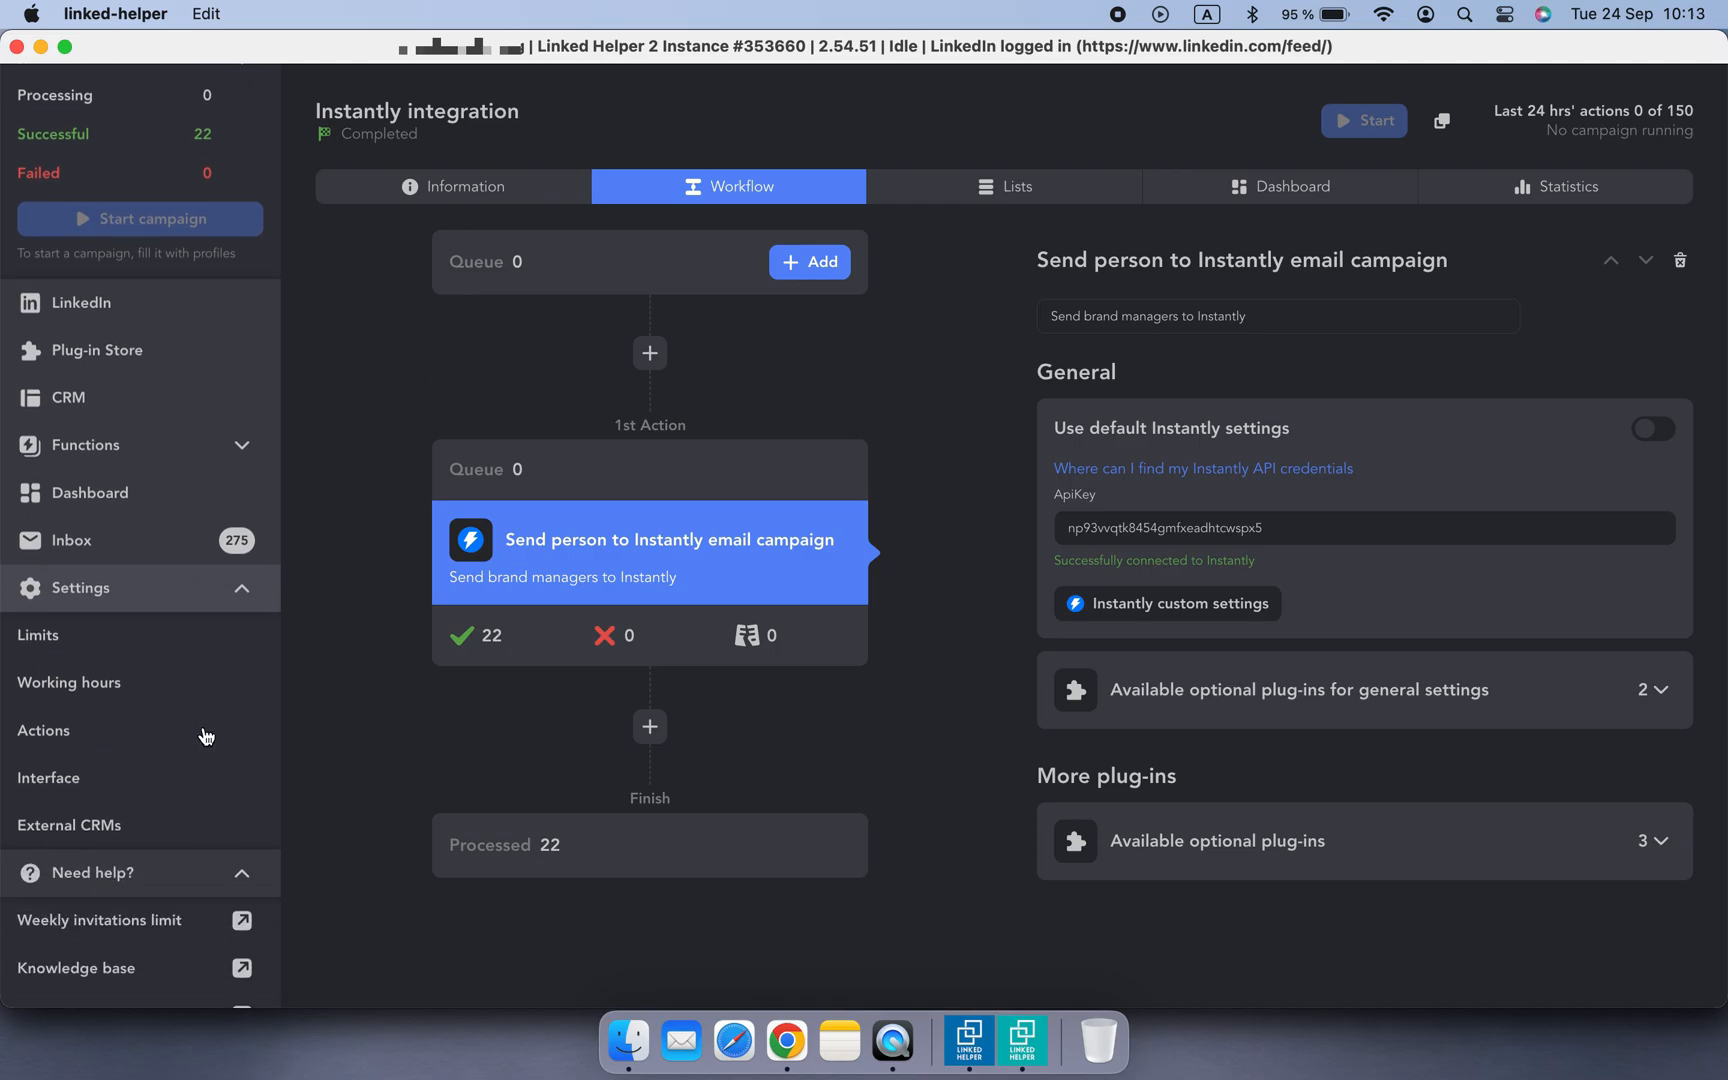
{"action": "left_click", "coordinate": [185, 822]}
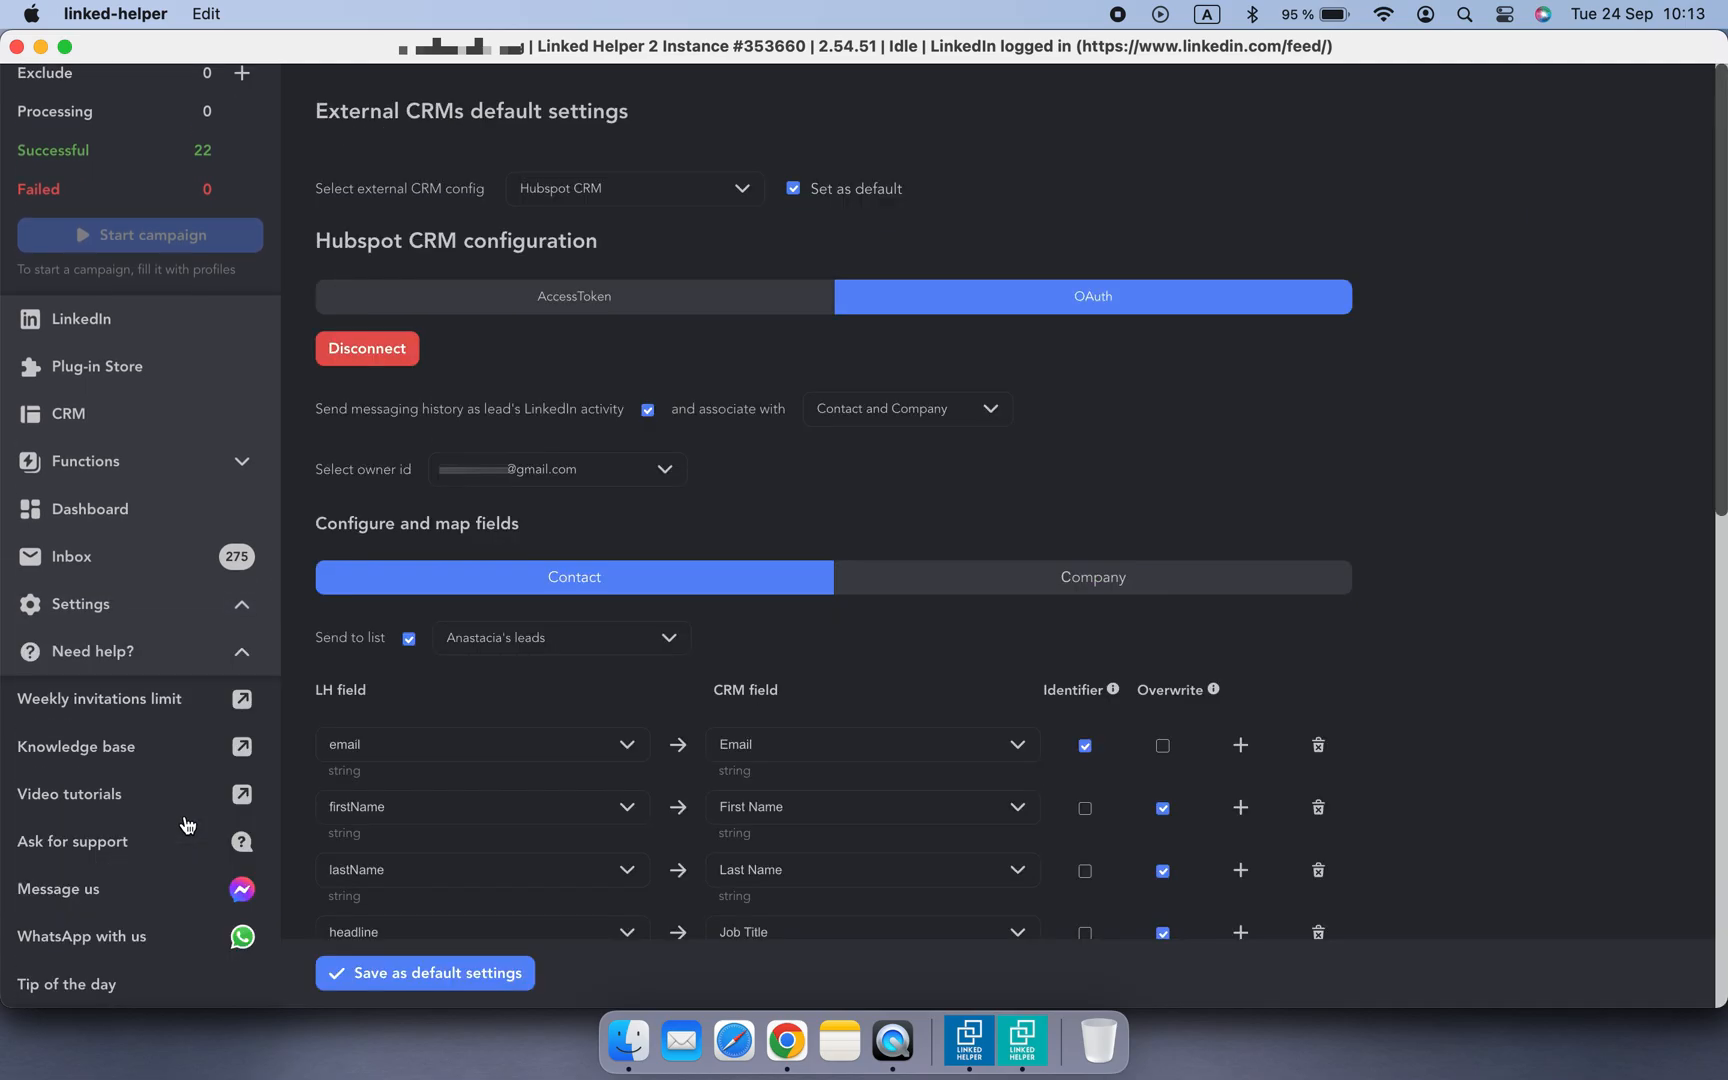
{"action": "left_click", "coordinate": [744, 204]}
{"action": "scroll", "coordinate": [683, 355], "scroll_direction": "down", "scroll_amount": 3}
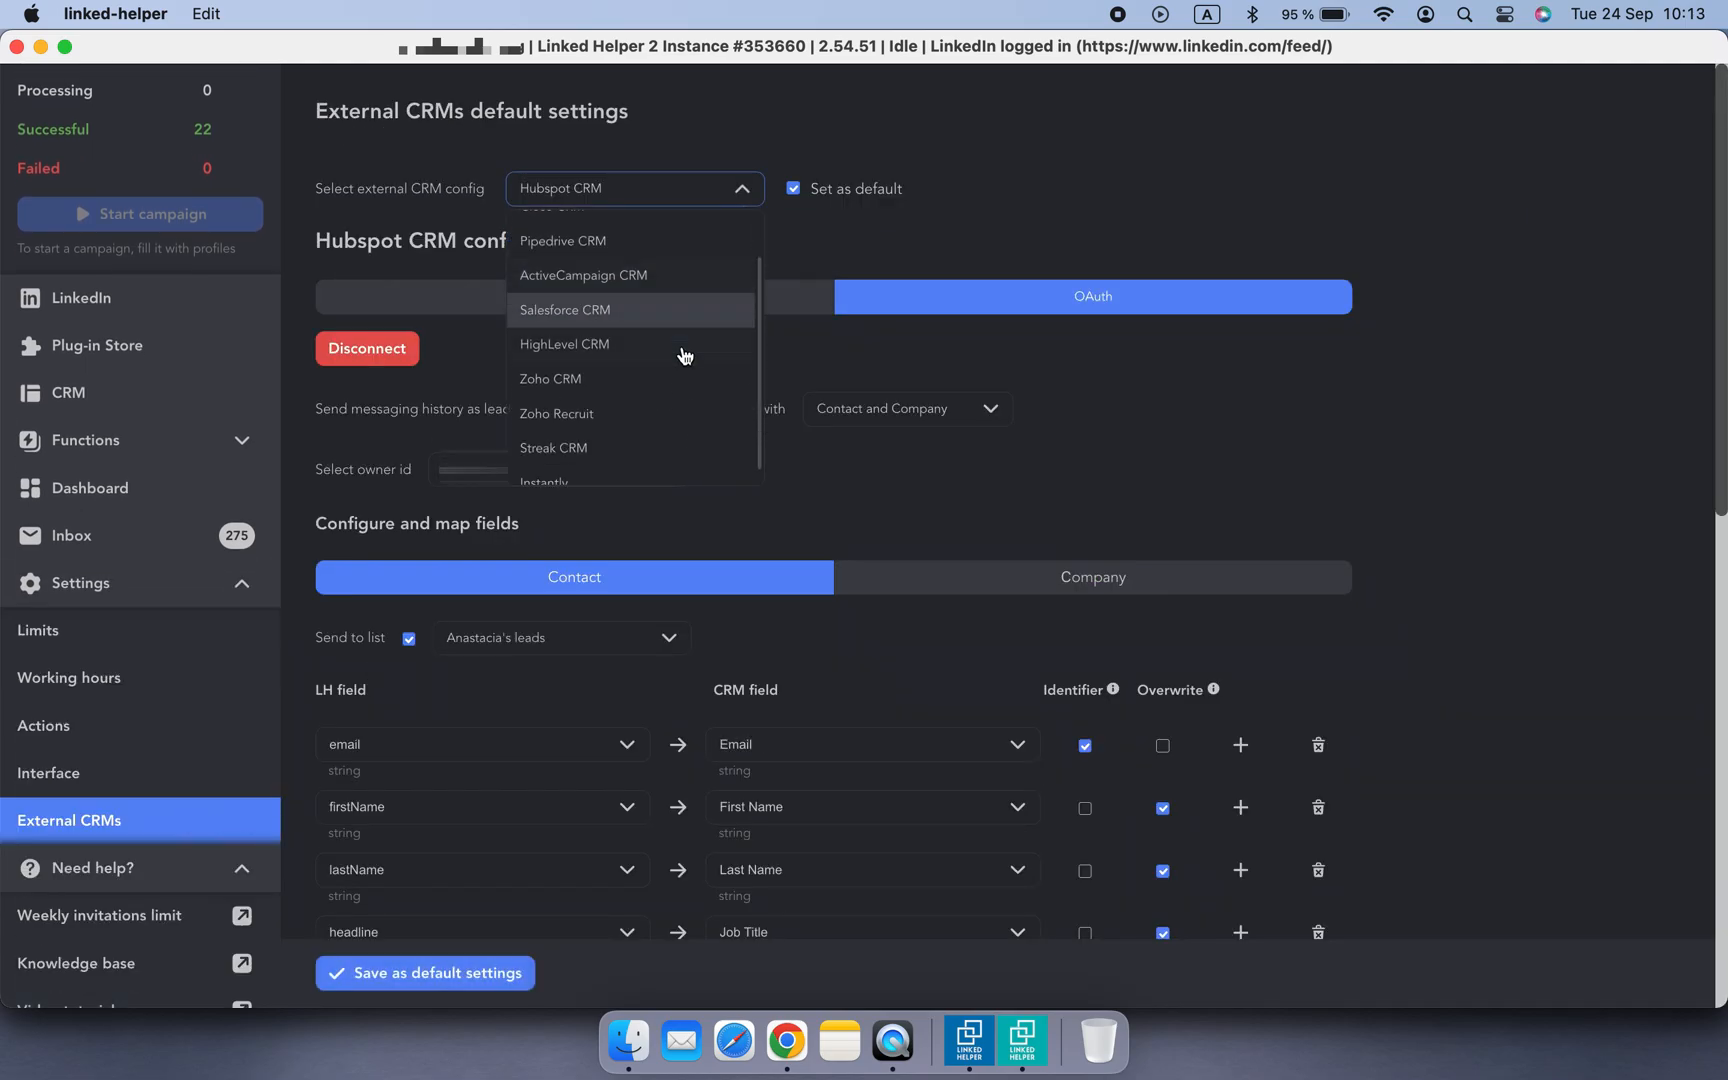
{"action": "left_click", "coordinate": [700, 470]}
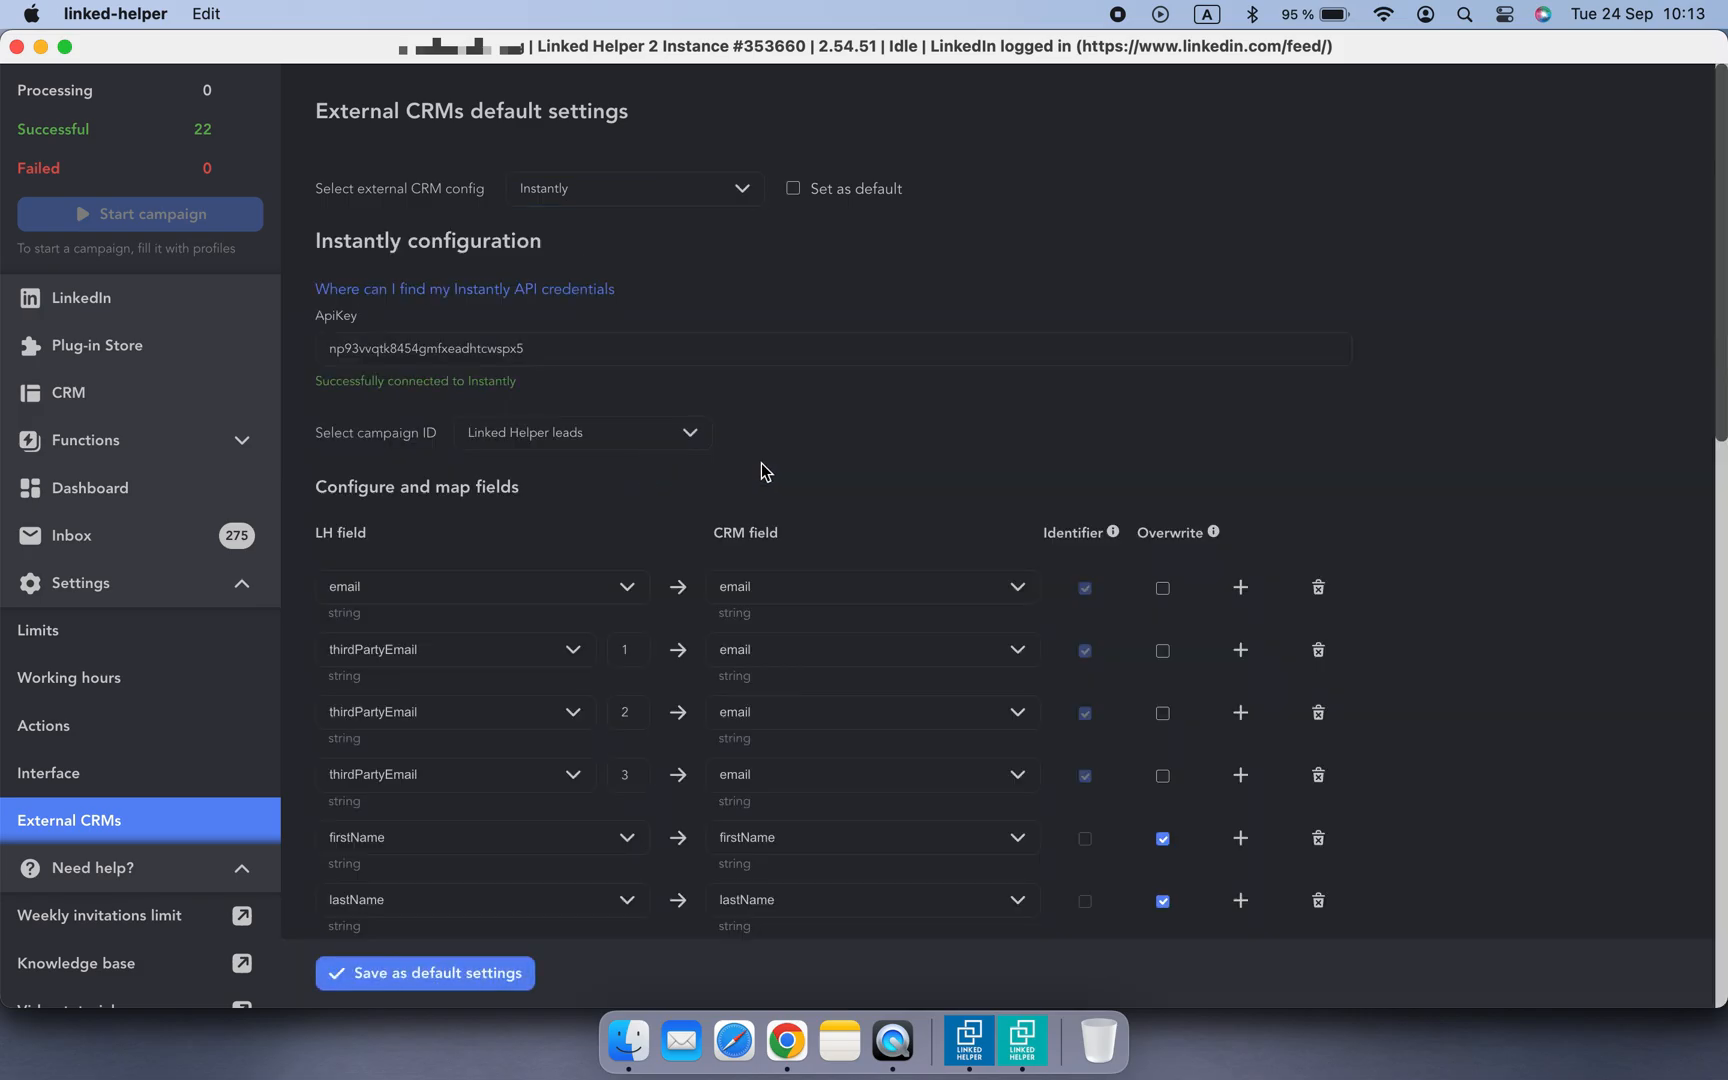
- Remove the messengerWithProvider and note mappings from the Instantly configuration and save it as default settings
{"action": "scroll", "coordinate": [1014, 675], "scroll_direction": "down", "scroll_amount": 10}
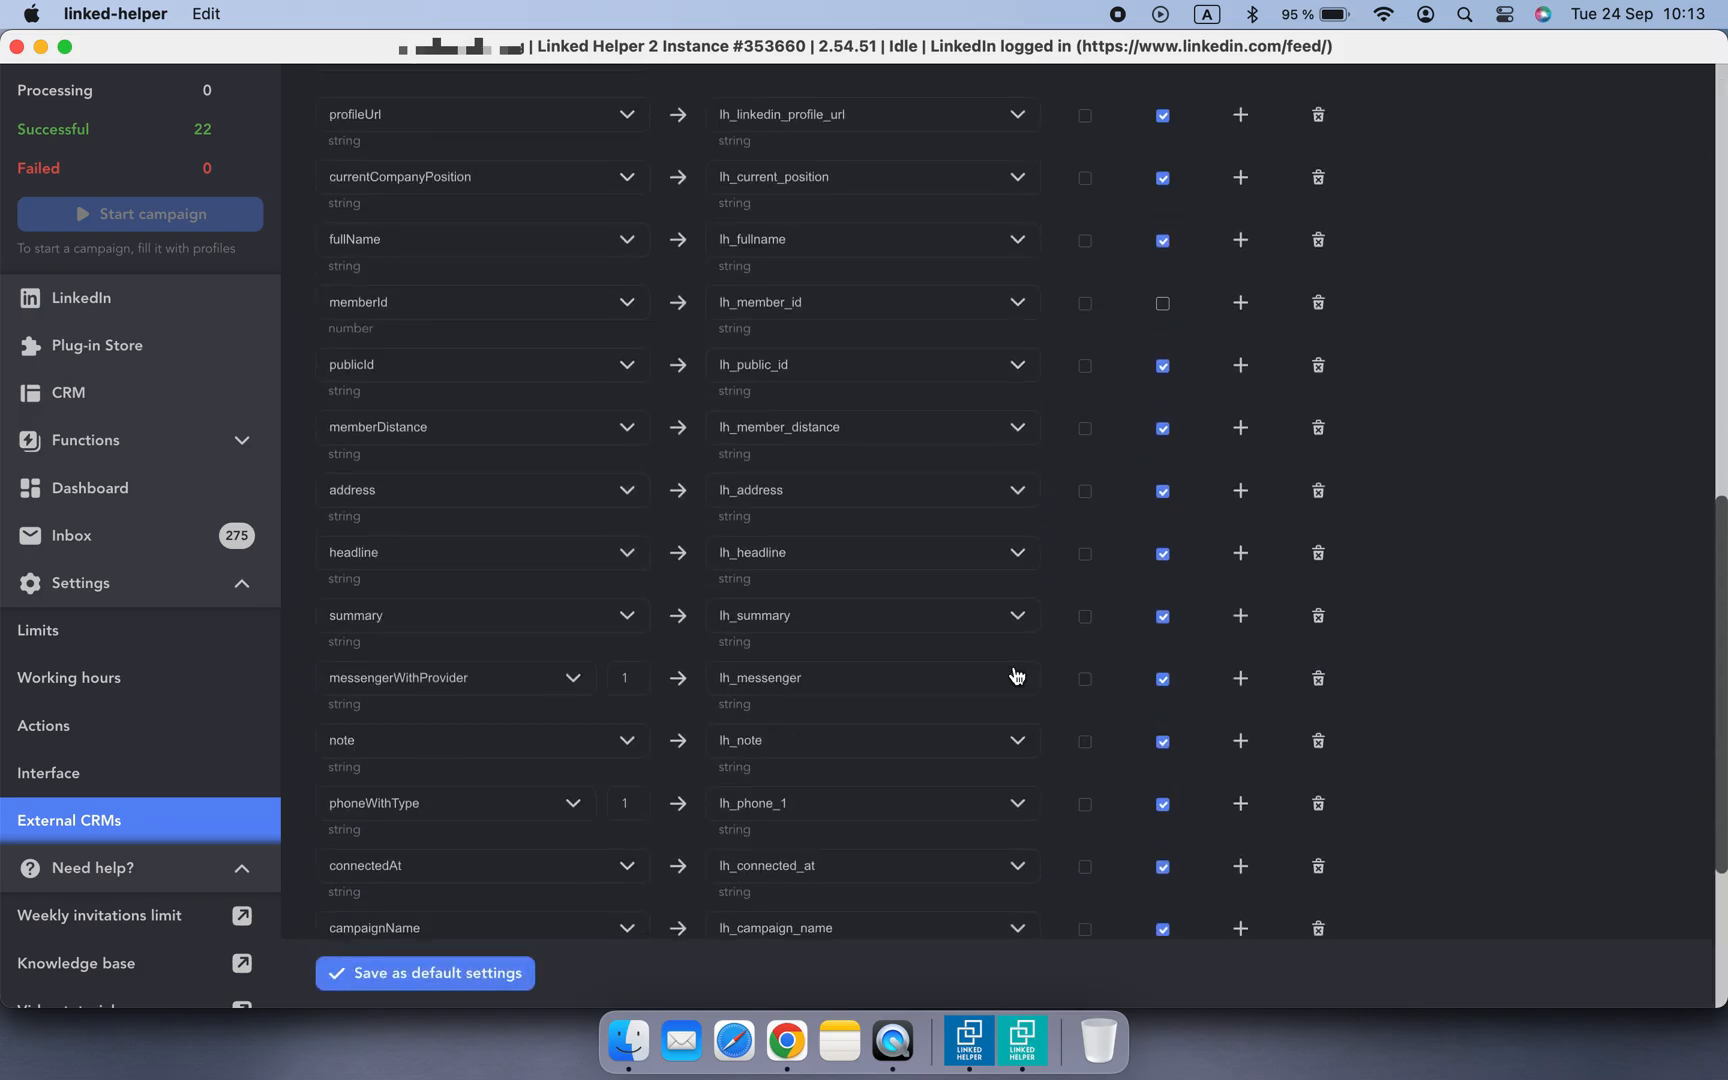
{"action": "scroll", "coordinate": [1016, 675], "scroll_direction": "down", "scroll_amount": 5}
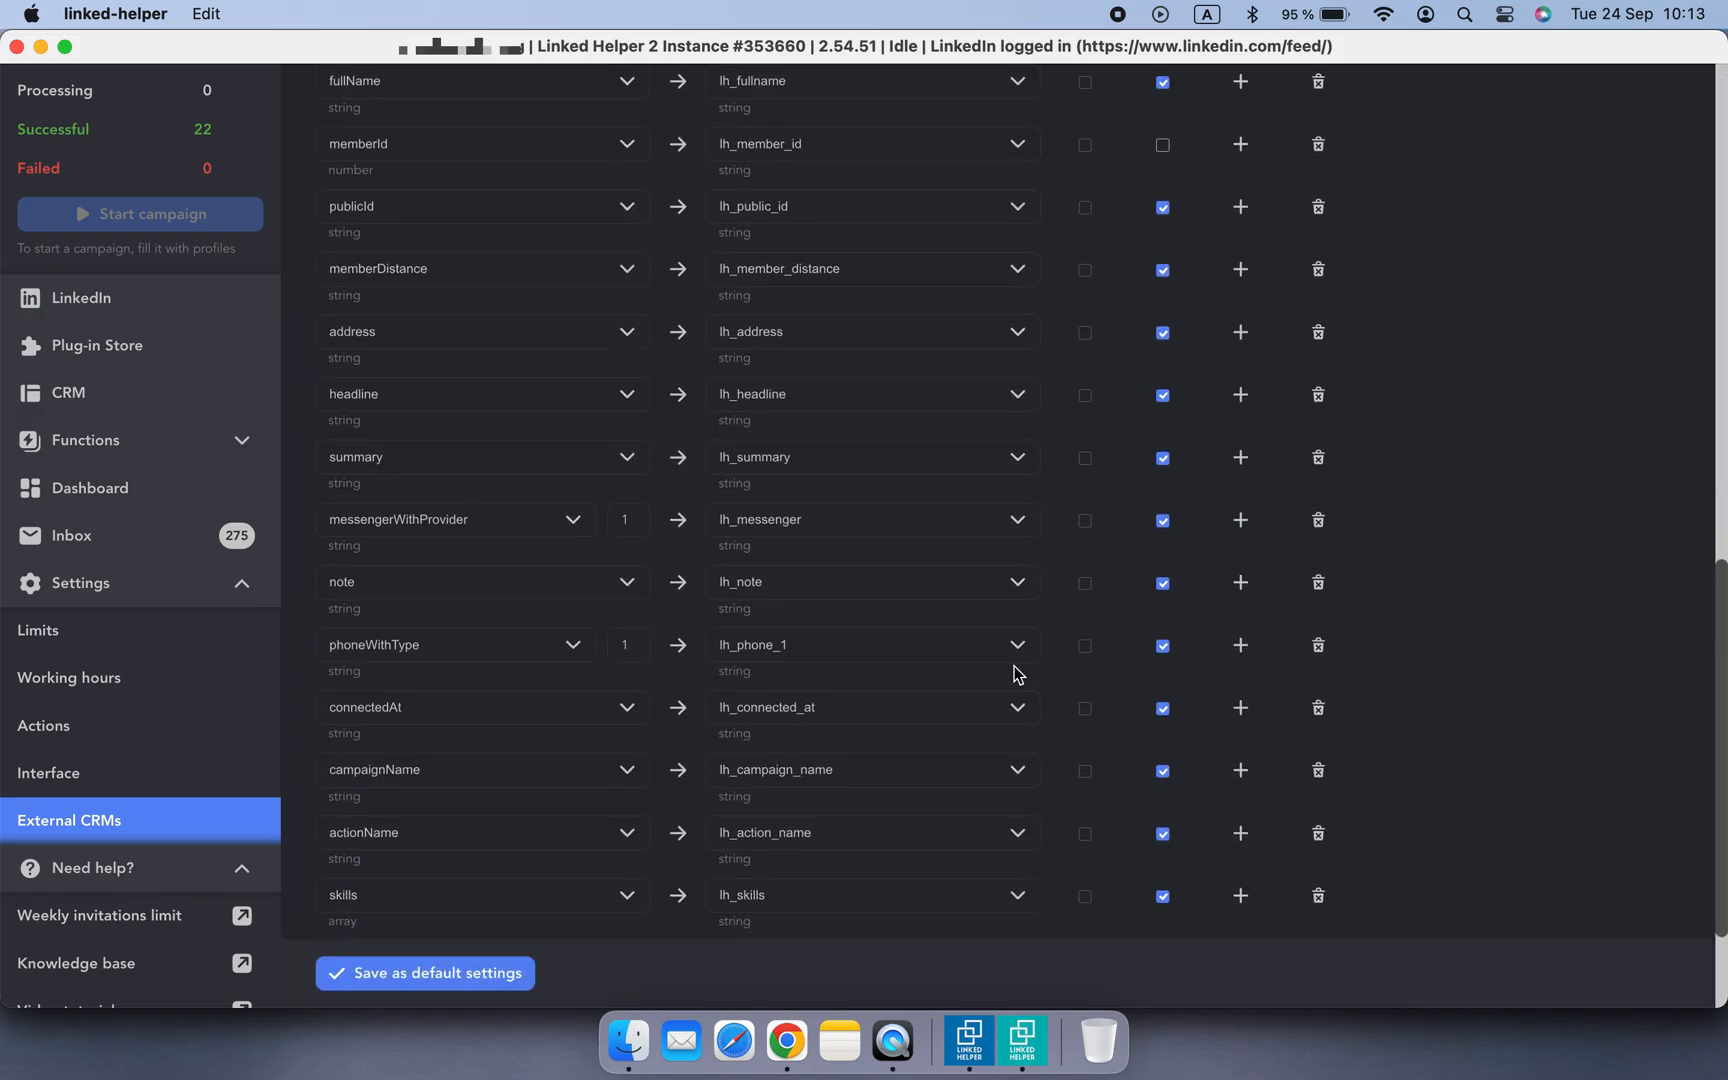
{"action": "left_click", "coordinate": [1318, 406]}
{"action": "left_click", "coordinate": [1318, 406]}
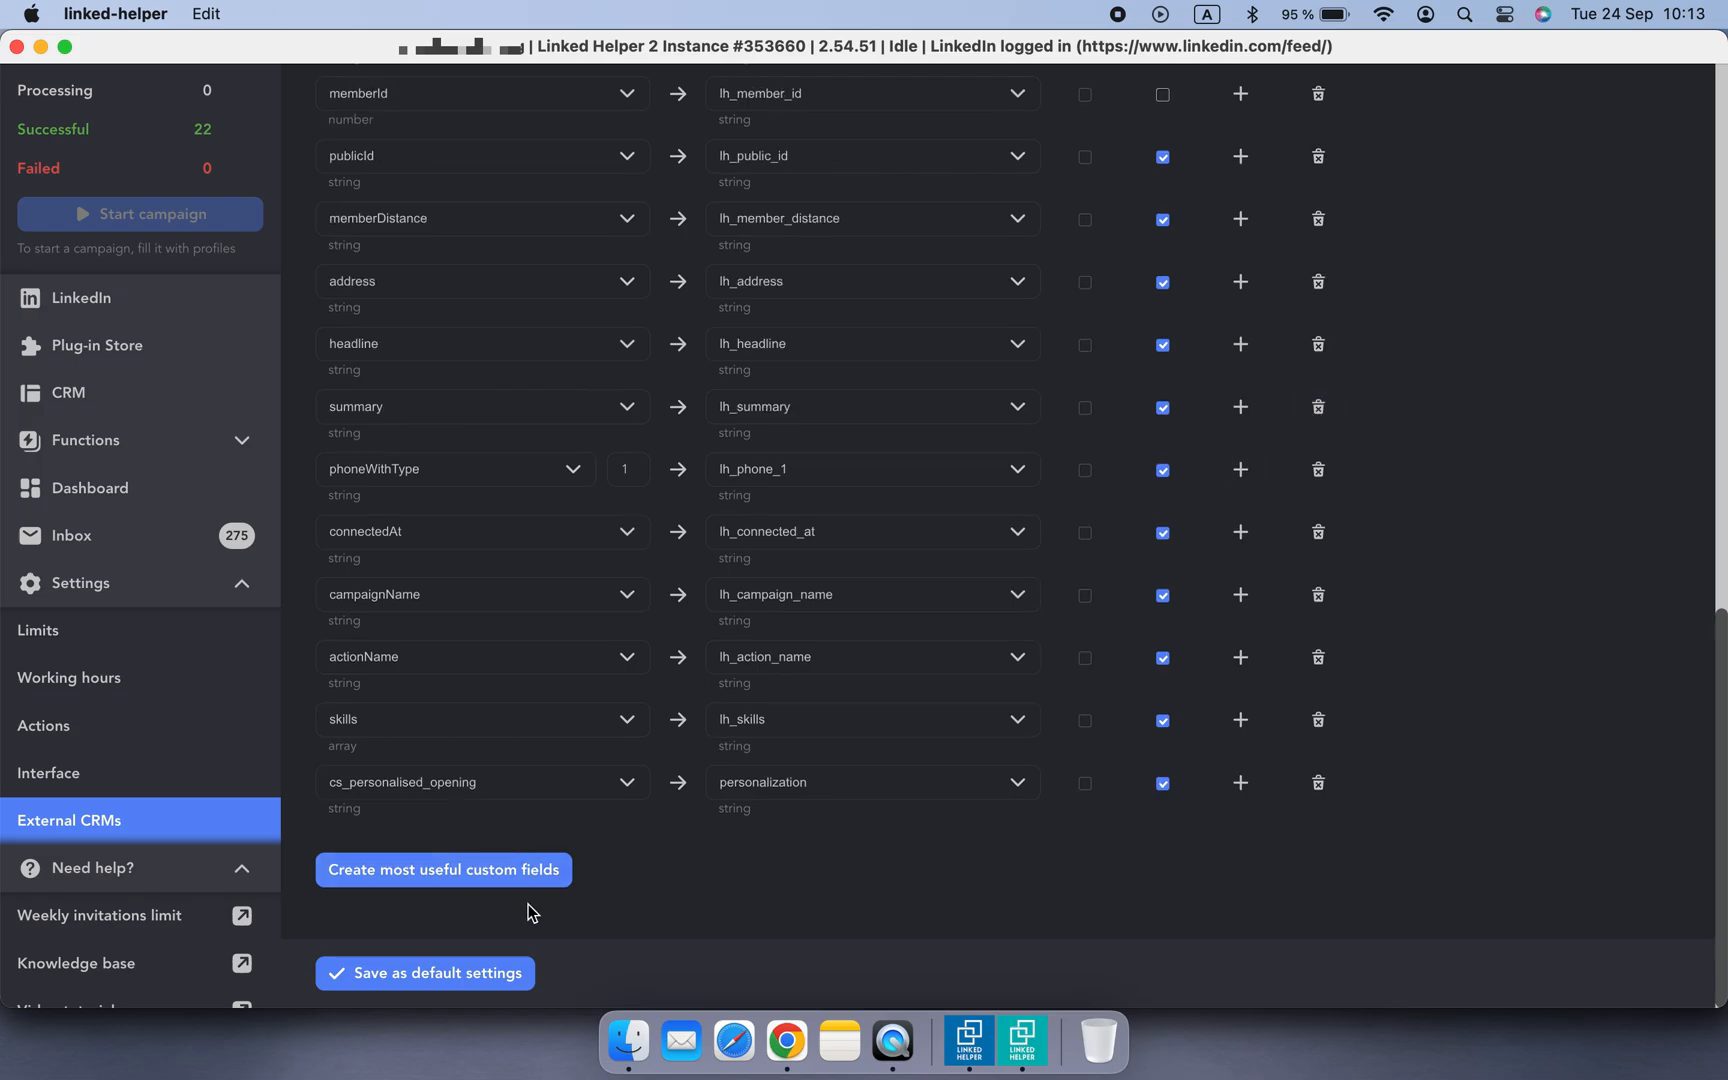
{"action": "left_click", "coordinate": [486, 978]}
{"action": "left_click", "coordinate": [1119, 644]}
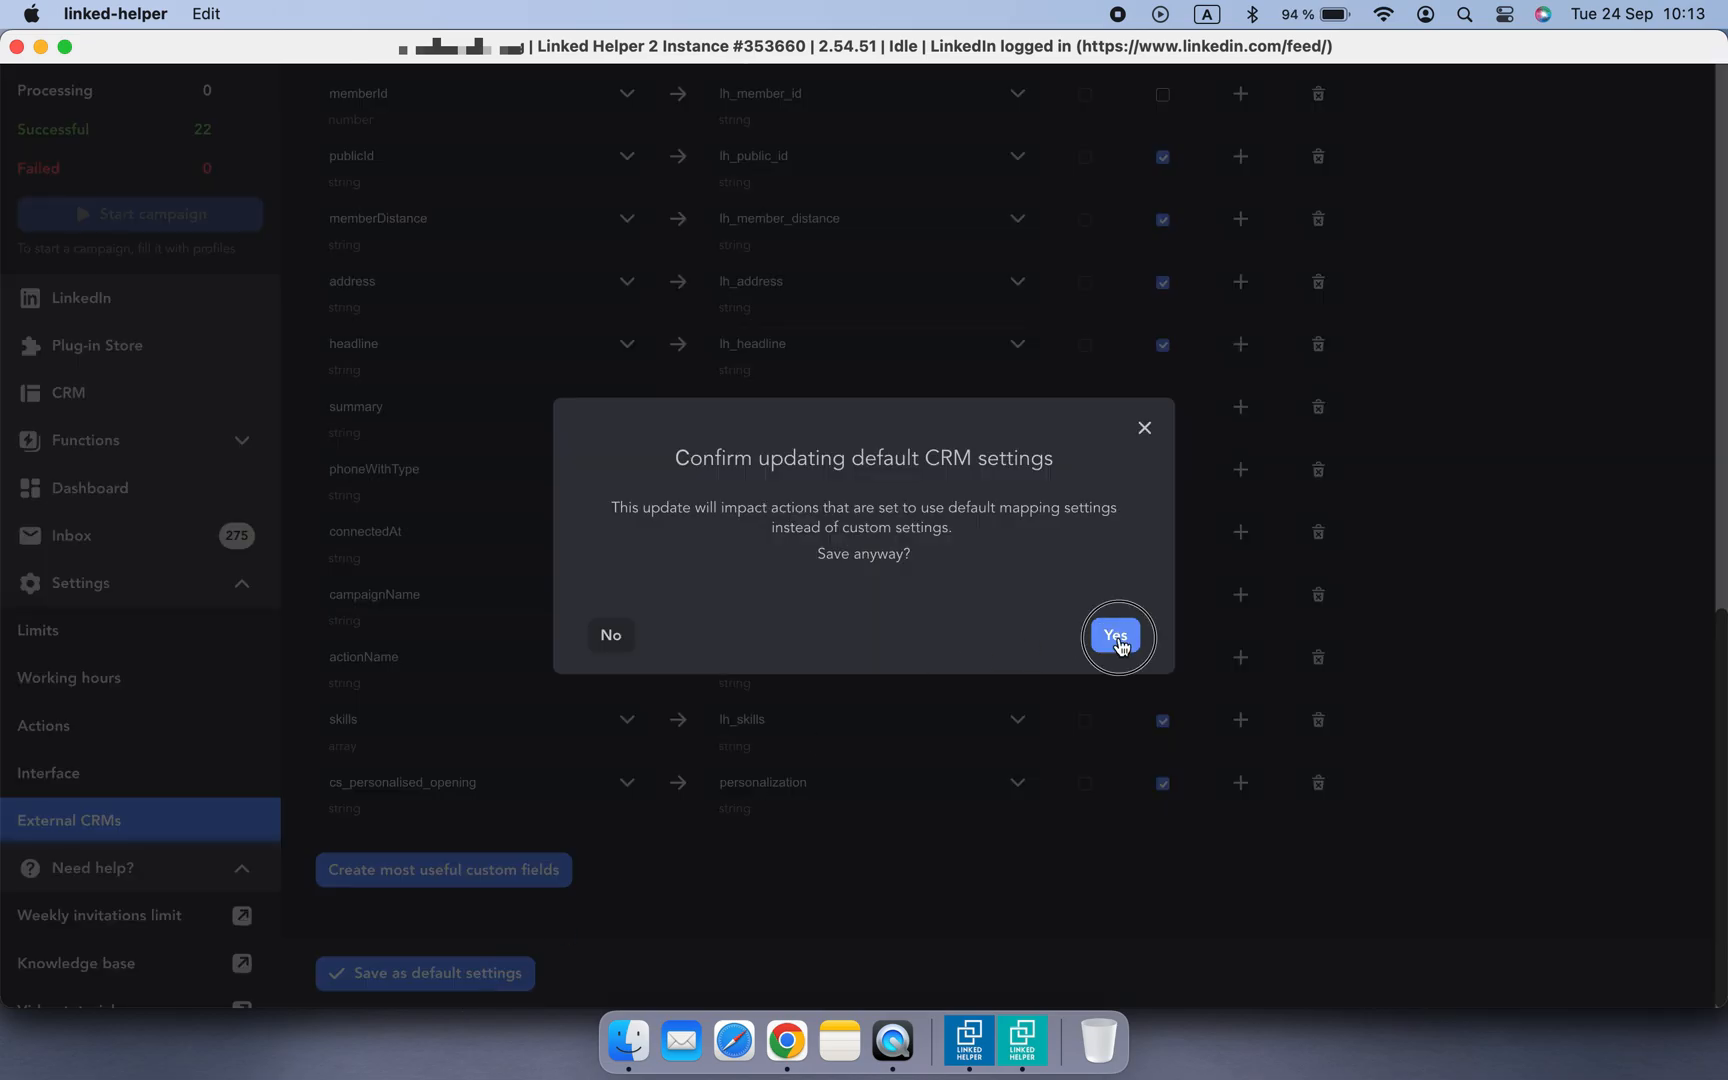
- Set Instantly as the default external CRM and save the default settings
{"action": "scroll", "coordinate": [1118, 648], "scroll_direction": "up", "scroll_amount": 15}
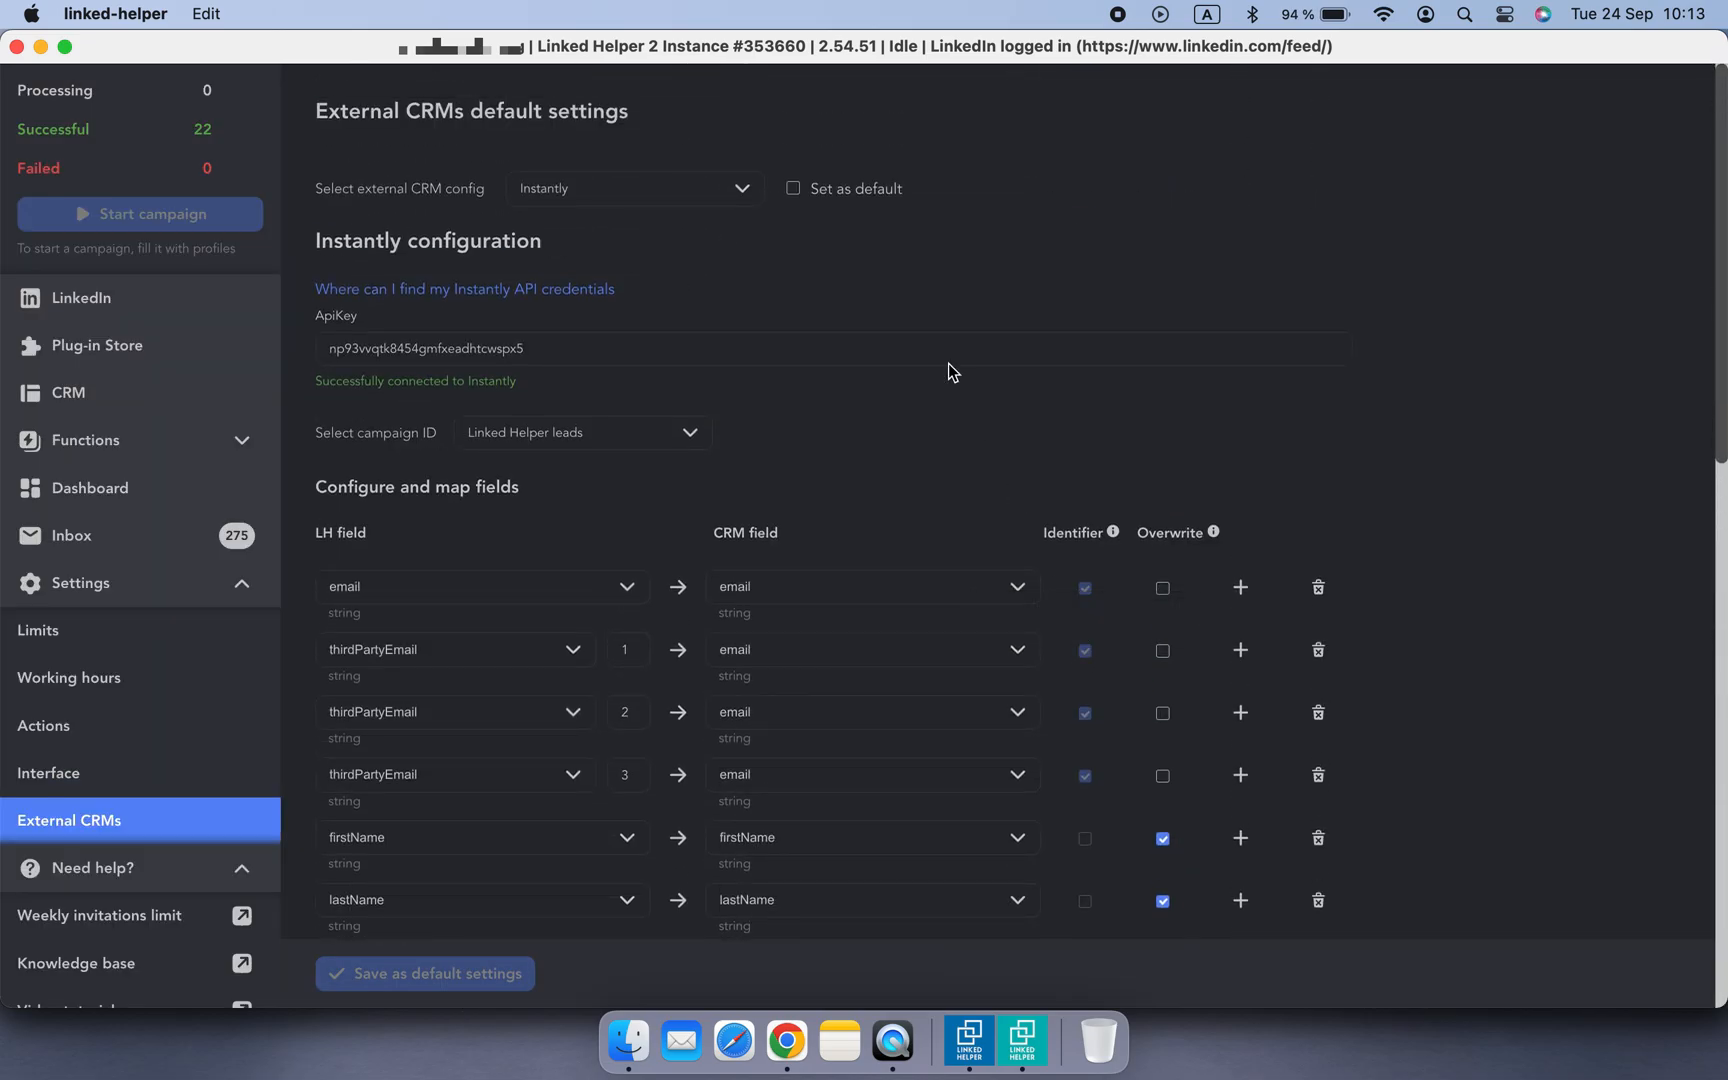
{"action": "left_click", "coordinate": [795, 189]}
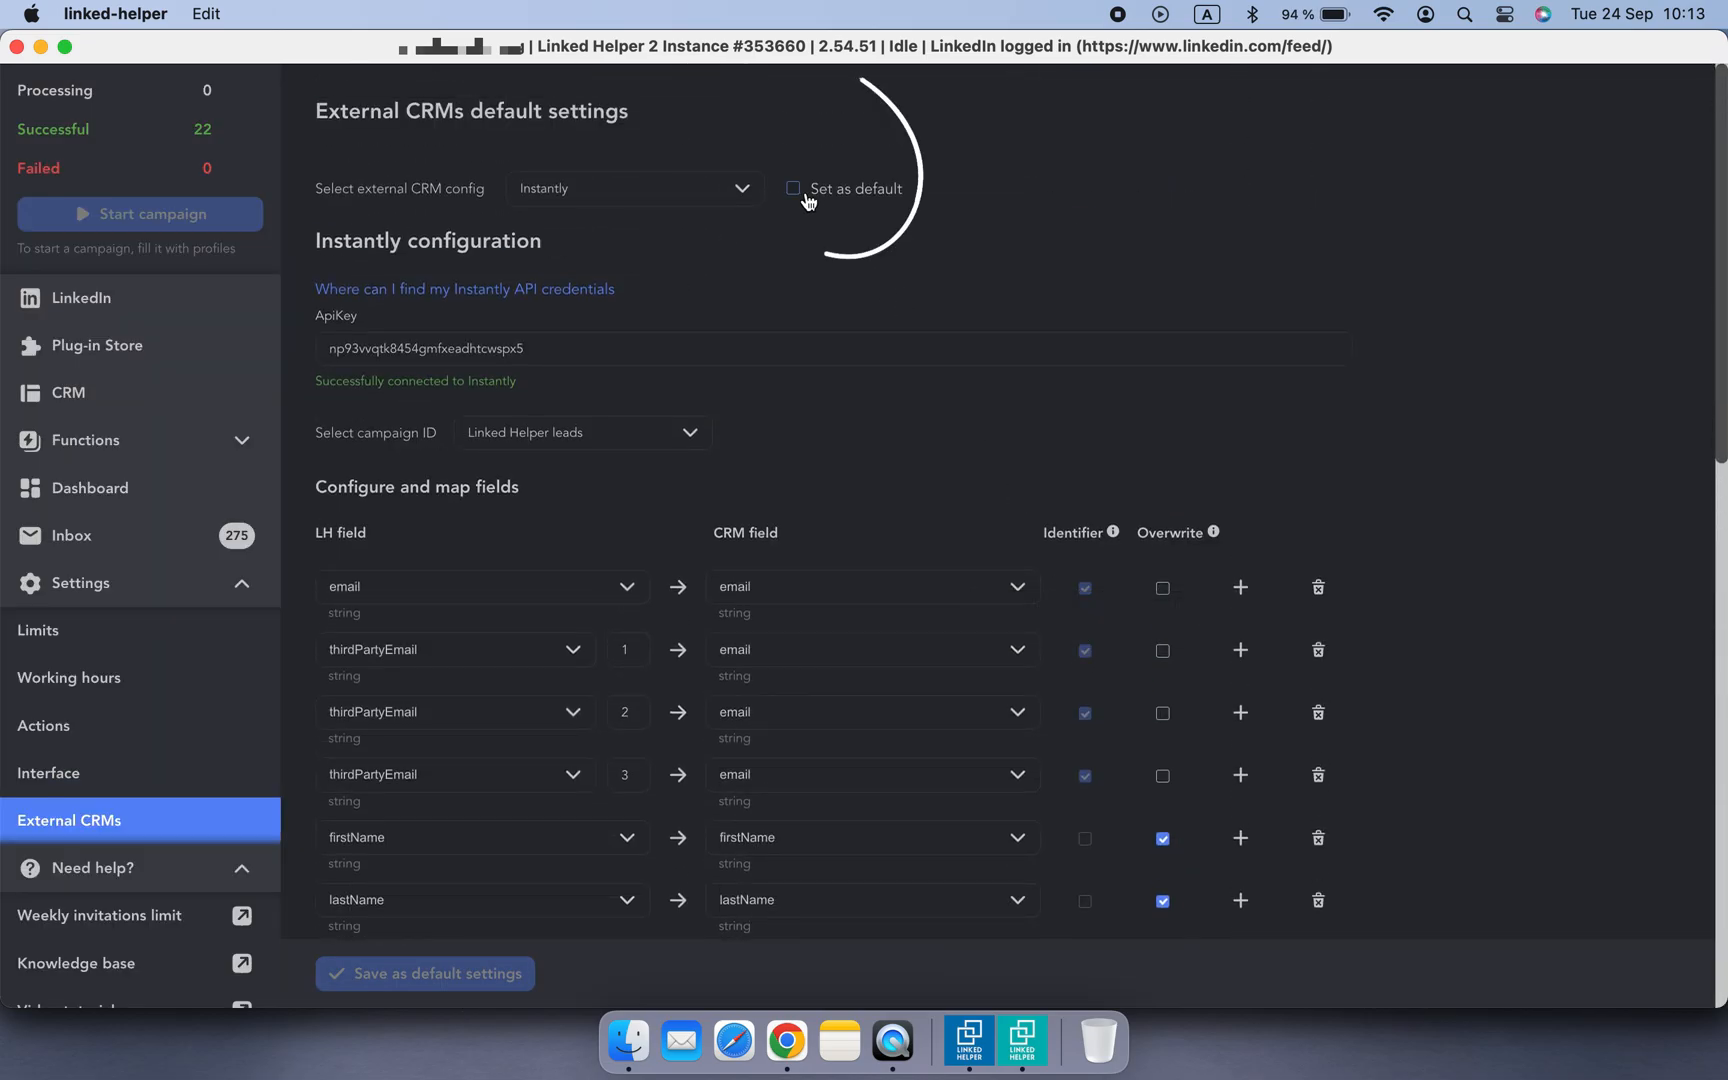
{"action": "left_click", "coordinate": [472, 985]}
{"action": "left_click", "coordinate": [1130, 636]}
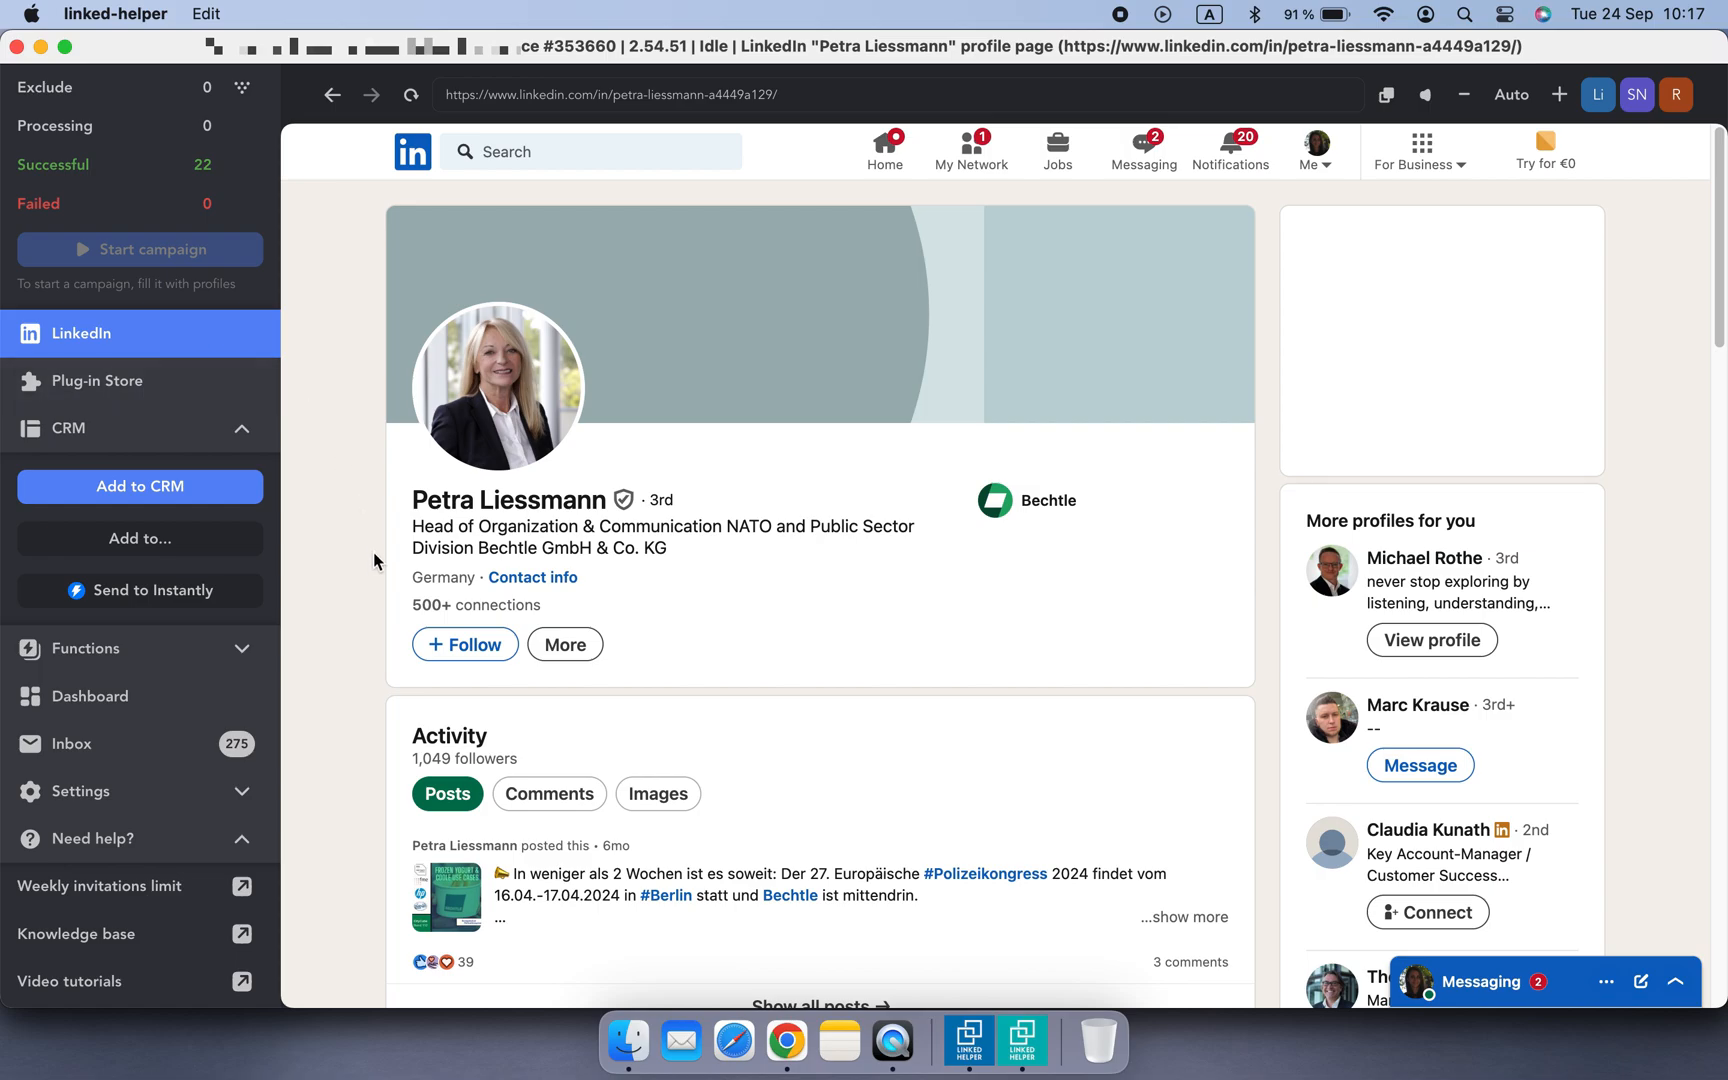
- Try to send the open 3rd-degree LinkedIn profile directly to Instantly, and dismiss the resulting dialog
{"action": "left_click", "coordinate": [145, 608]}
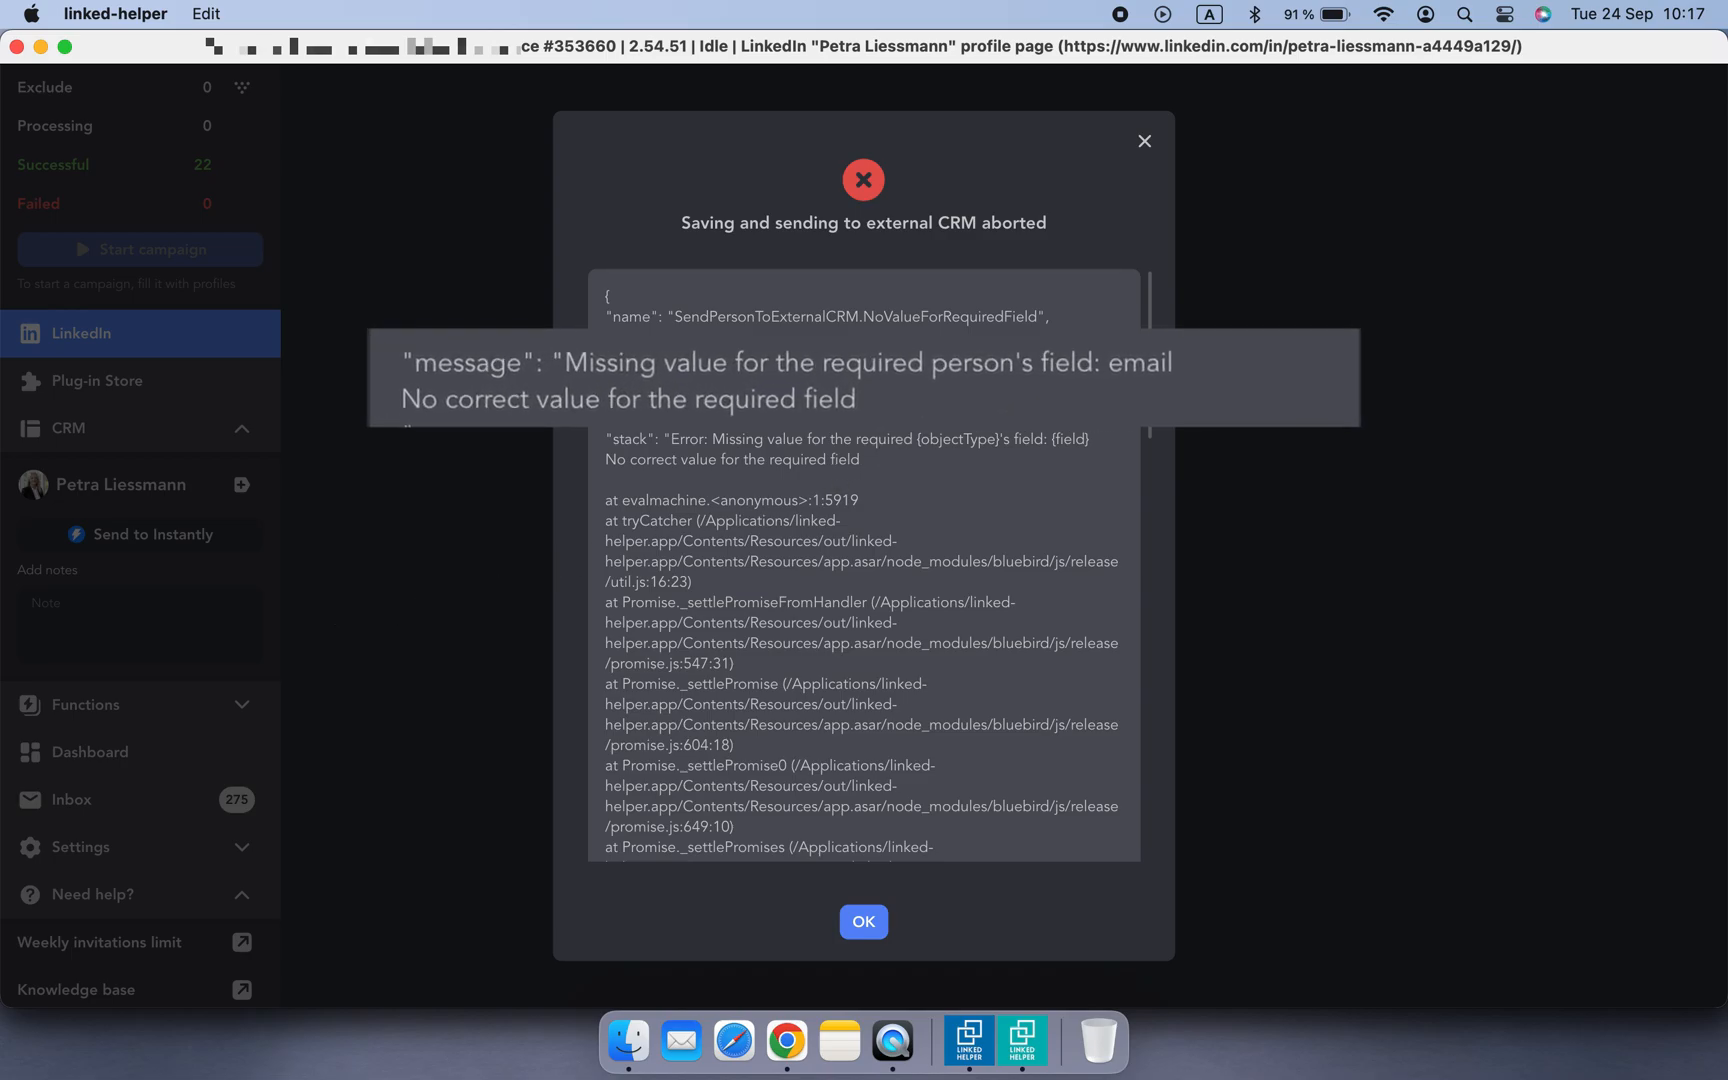
{"action": "left_click", "coordinate": [864, 921]}
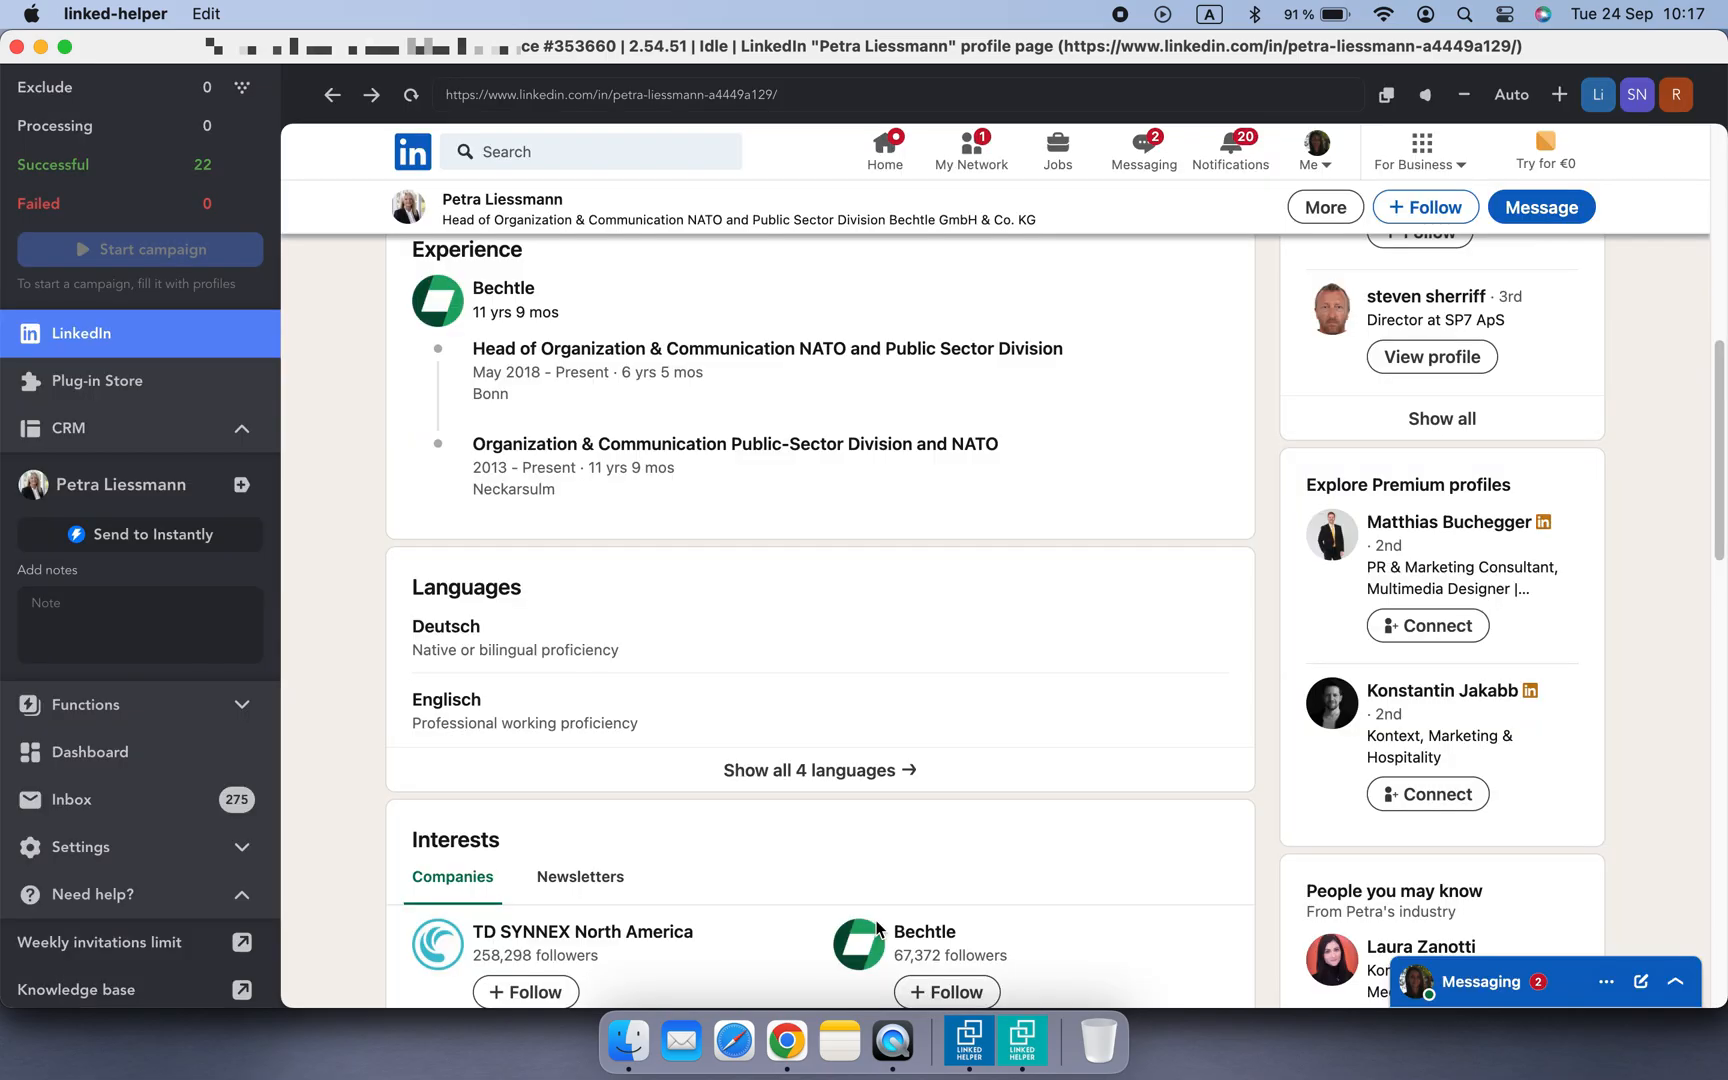
{"action": "scroll", "coordinate": [445, 750], "scroll_direction": "up", "scroll_amount": 10}
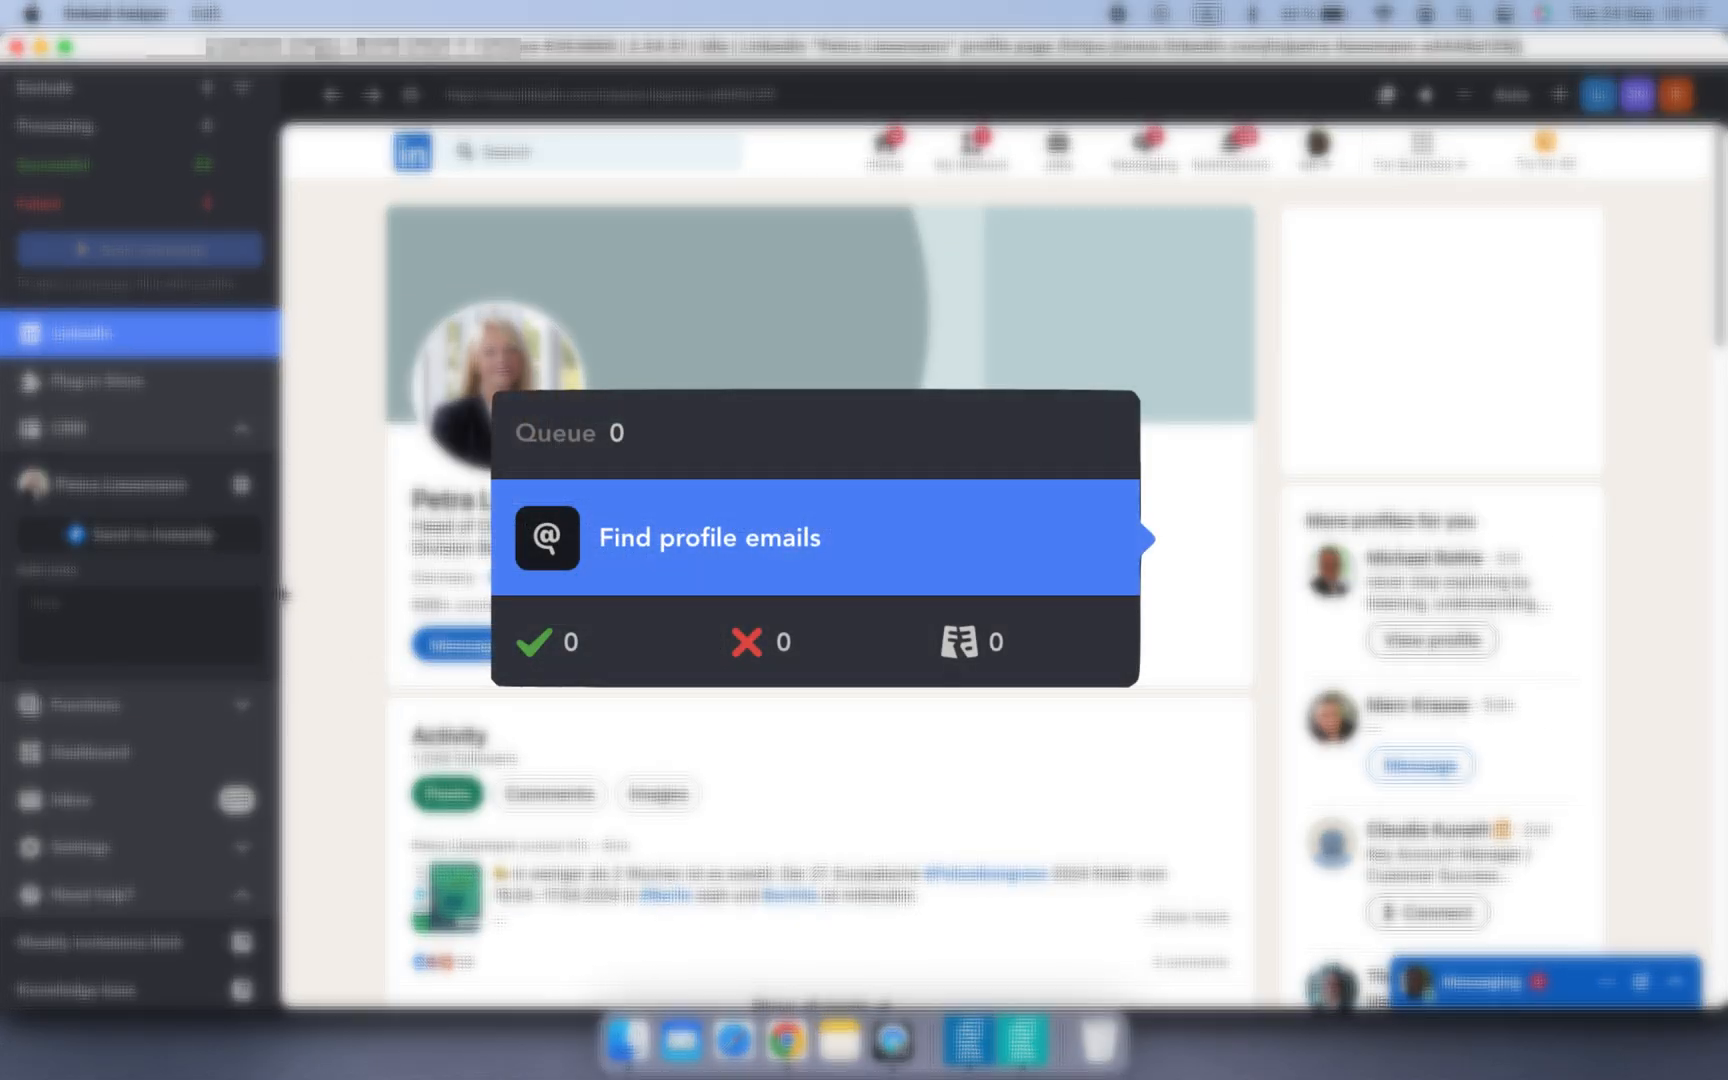
- Open the profile's CRM details and add the profile to the queue of the Instantly integration campaign
{"action": "scroll", "coordinate": [272, 588], "scroll_direction": "down", "scroll_amount": 1}
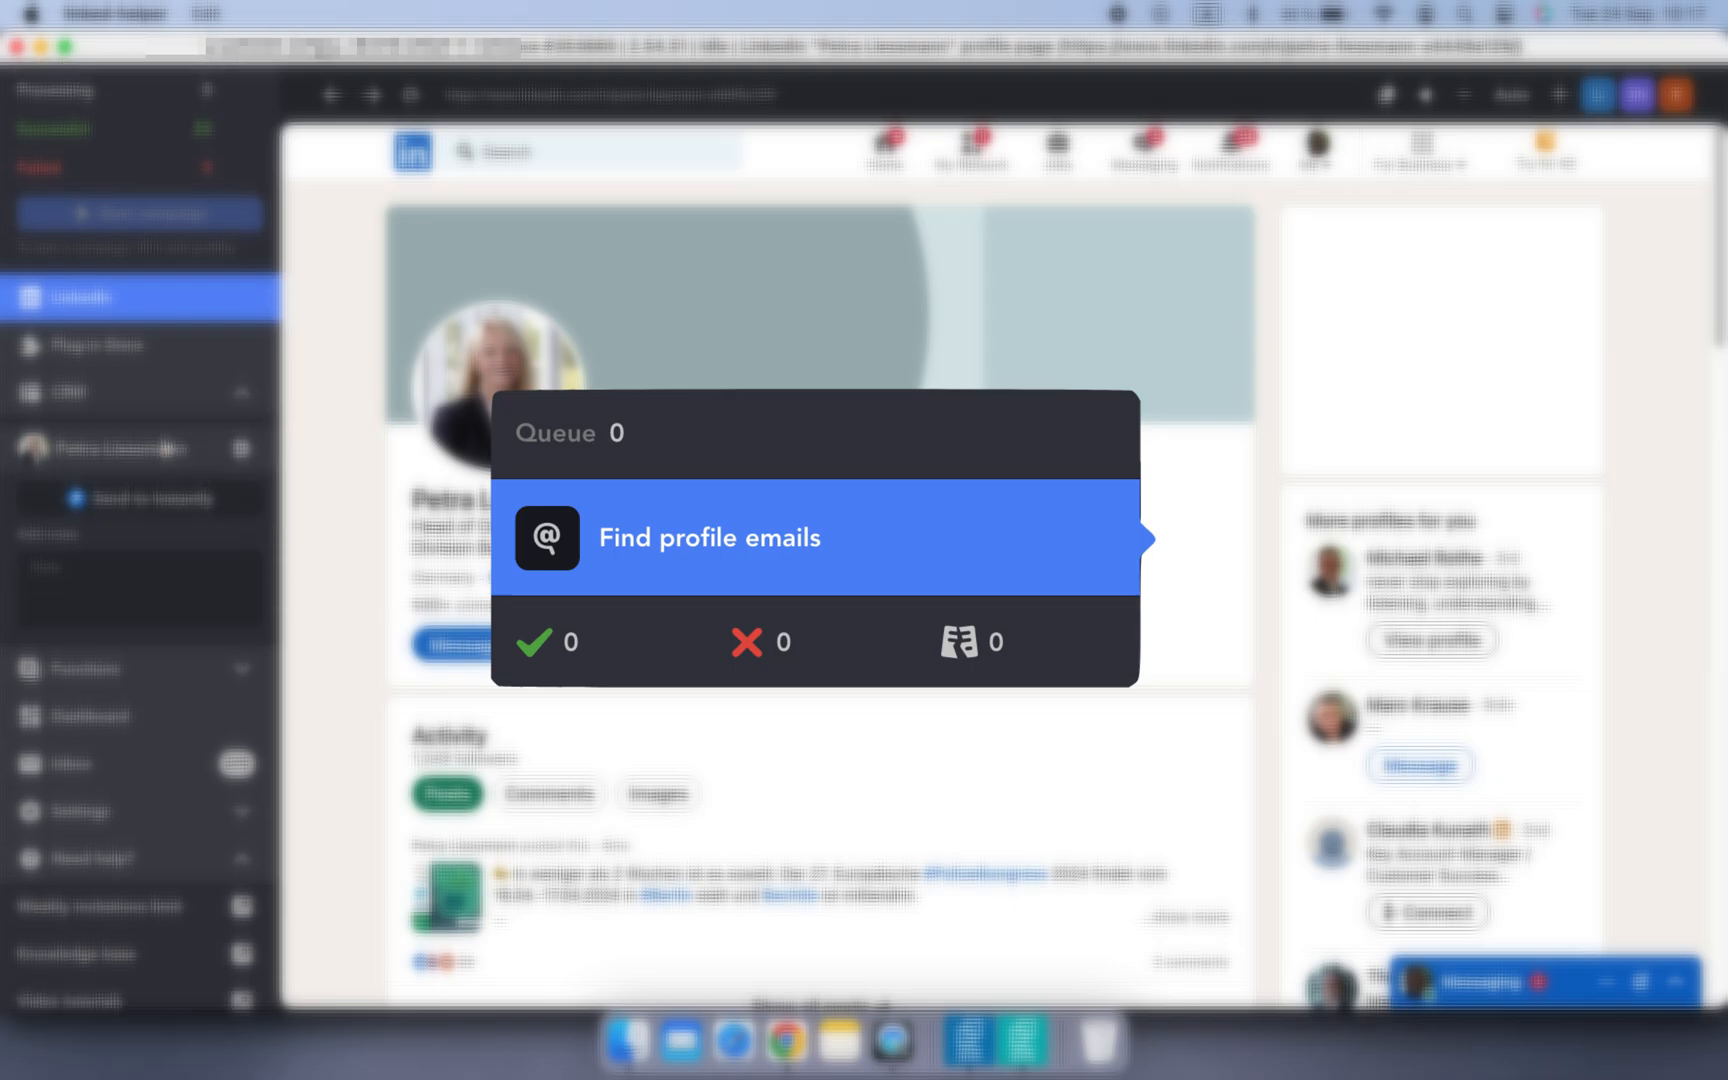
{"action": "left_click", "coordinate": [165, 447]}
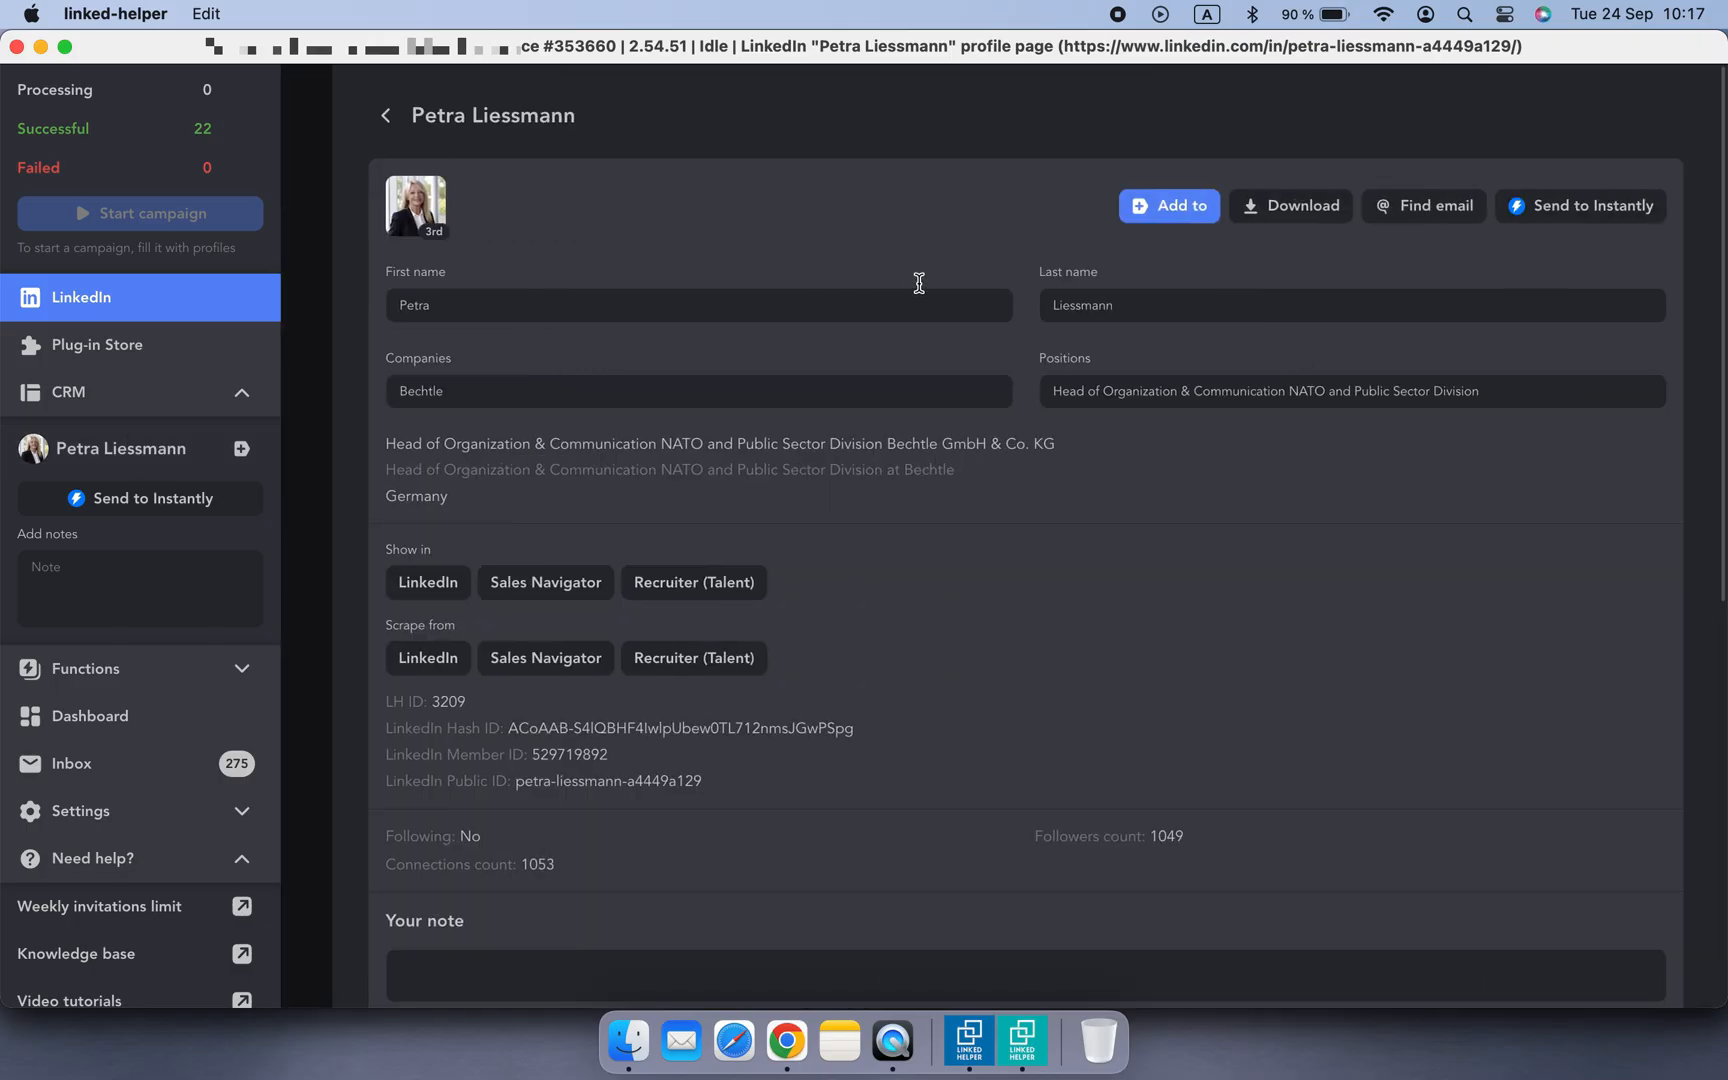
{"action": "left_click", "coordinate": [1163, 206]}
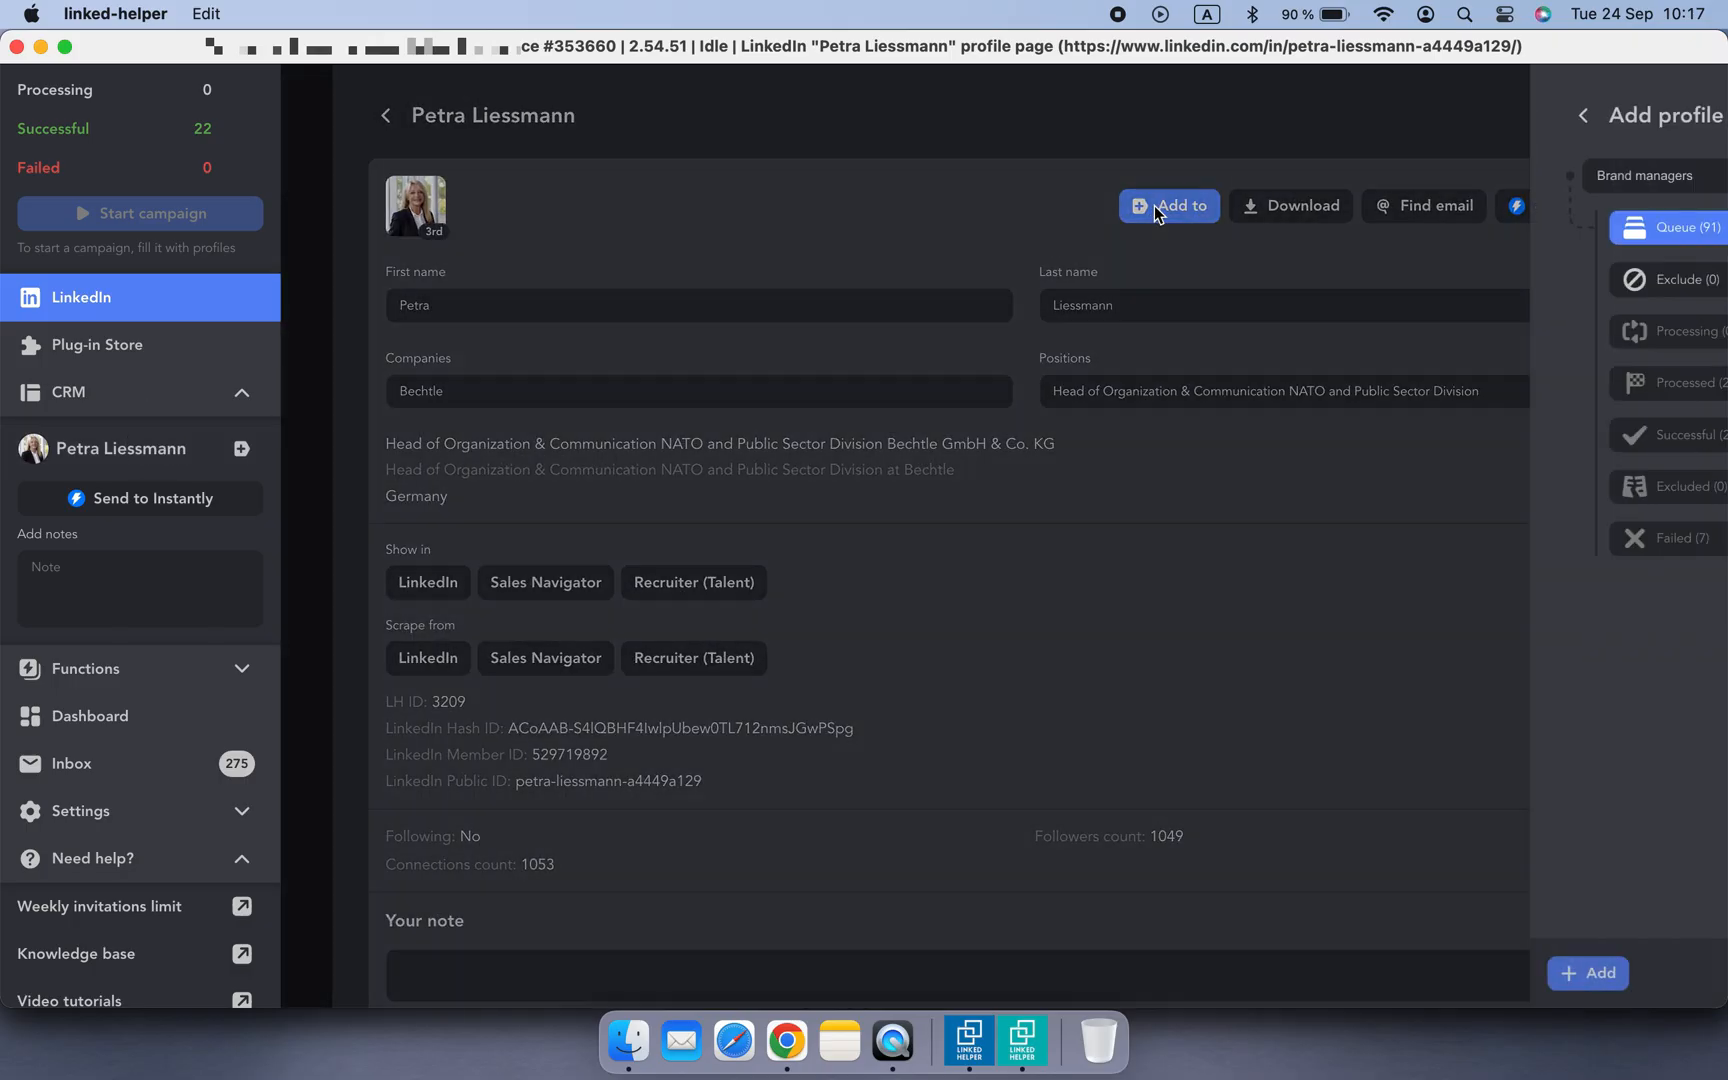
{"action": "left_click", "coordinate": [1357, 179]}
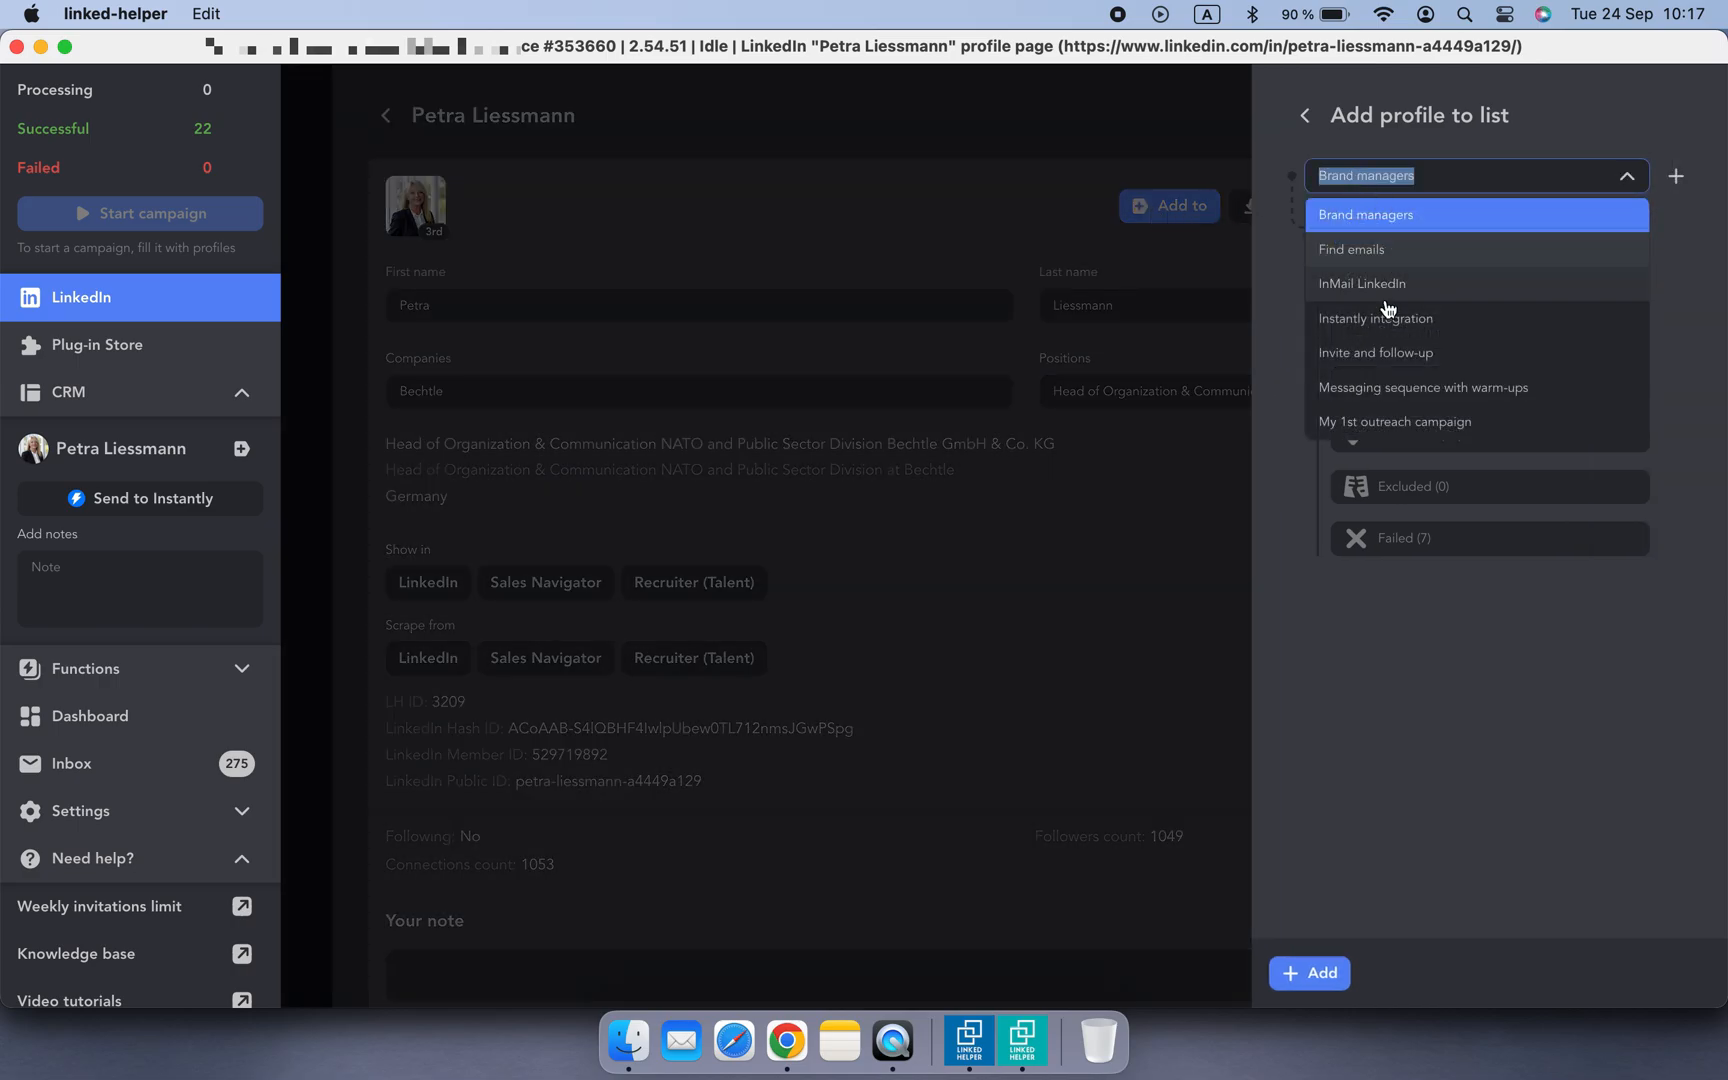
{"action": "left_click", "coordinate": [1335, 318]}
{"action": "left_click", "coordinate": [1307, 973]}
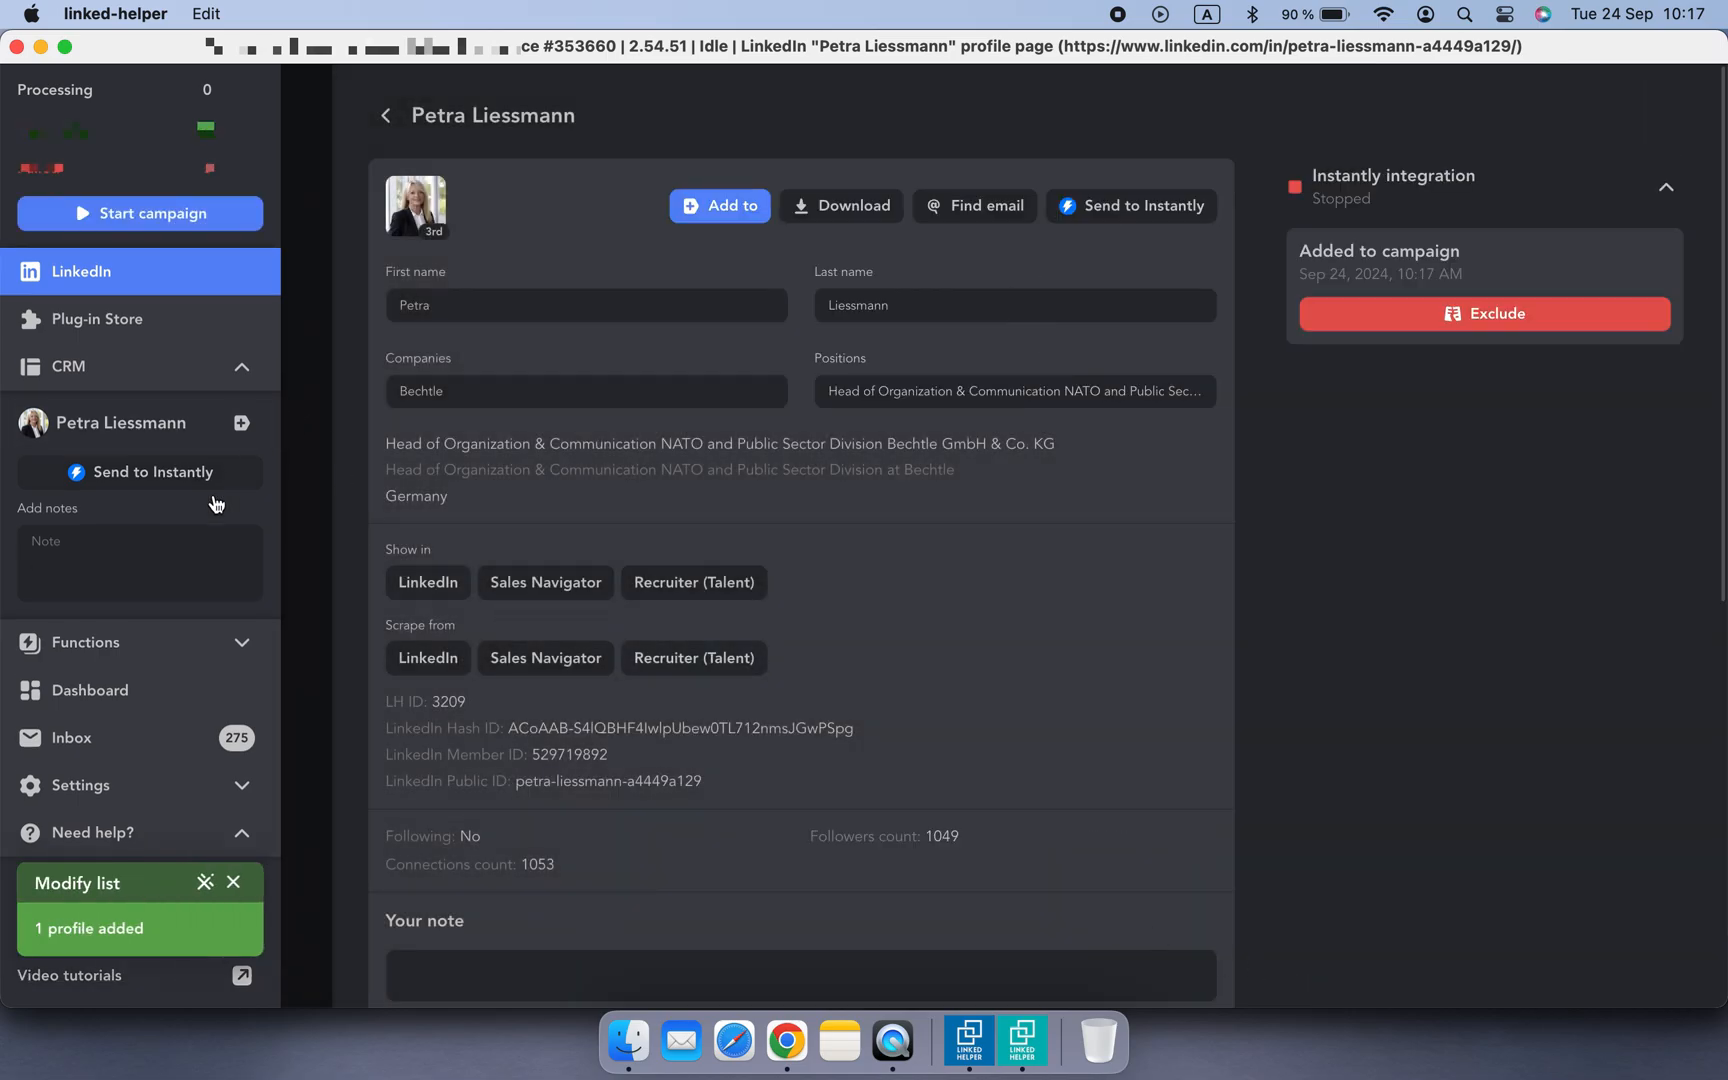
- Insert a Find profile emails action before the Instantly action in the Instantly integration workflow and start the campaign
{"action": "scroll", "coordinate": [216, 498], "scroll_direction": "up", "scroll_amount": 4}
{"action": "left_click", "coordinate": [166, 211]}
{"action": "left_click", "coordinate": [650, 352]}
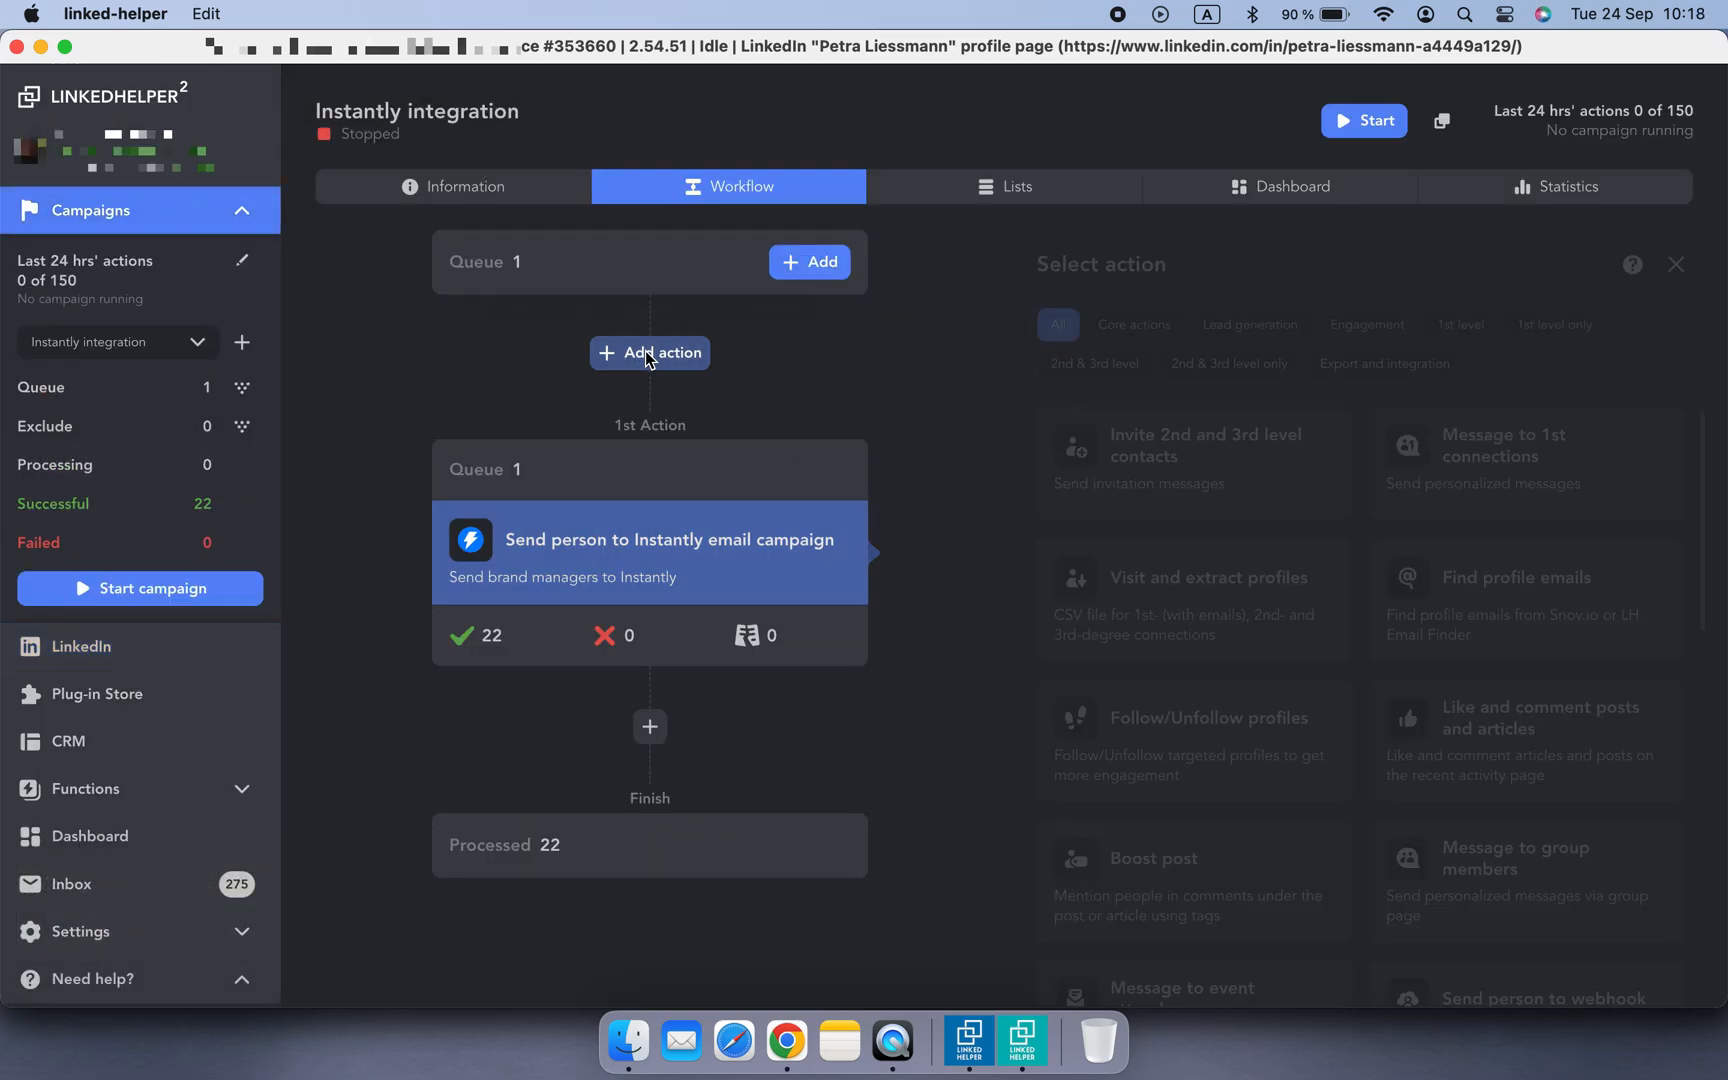
{"action": "mouse_move", "coordinate": [1566, 634]}
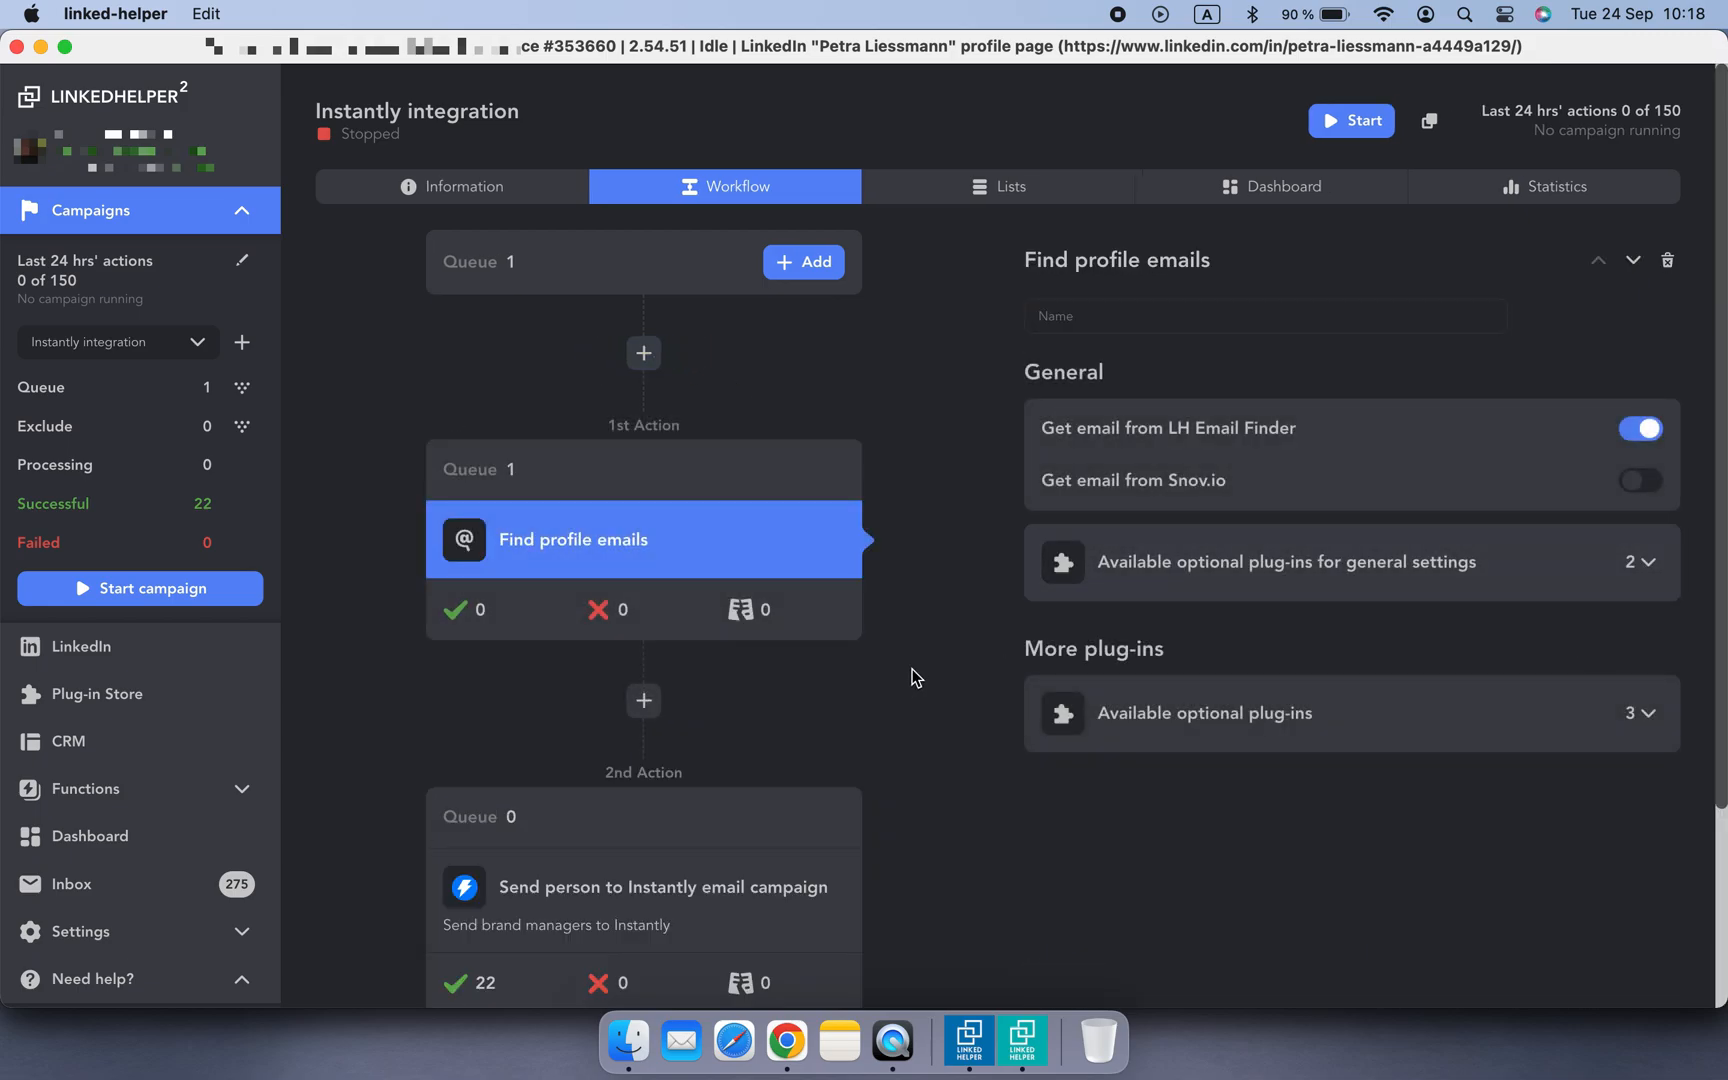
{"action": "left_click", "coordinate": [152, 590]}
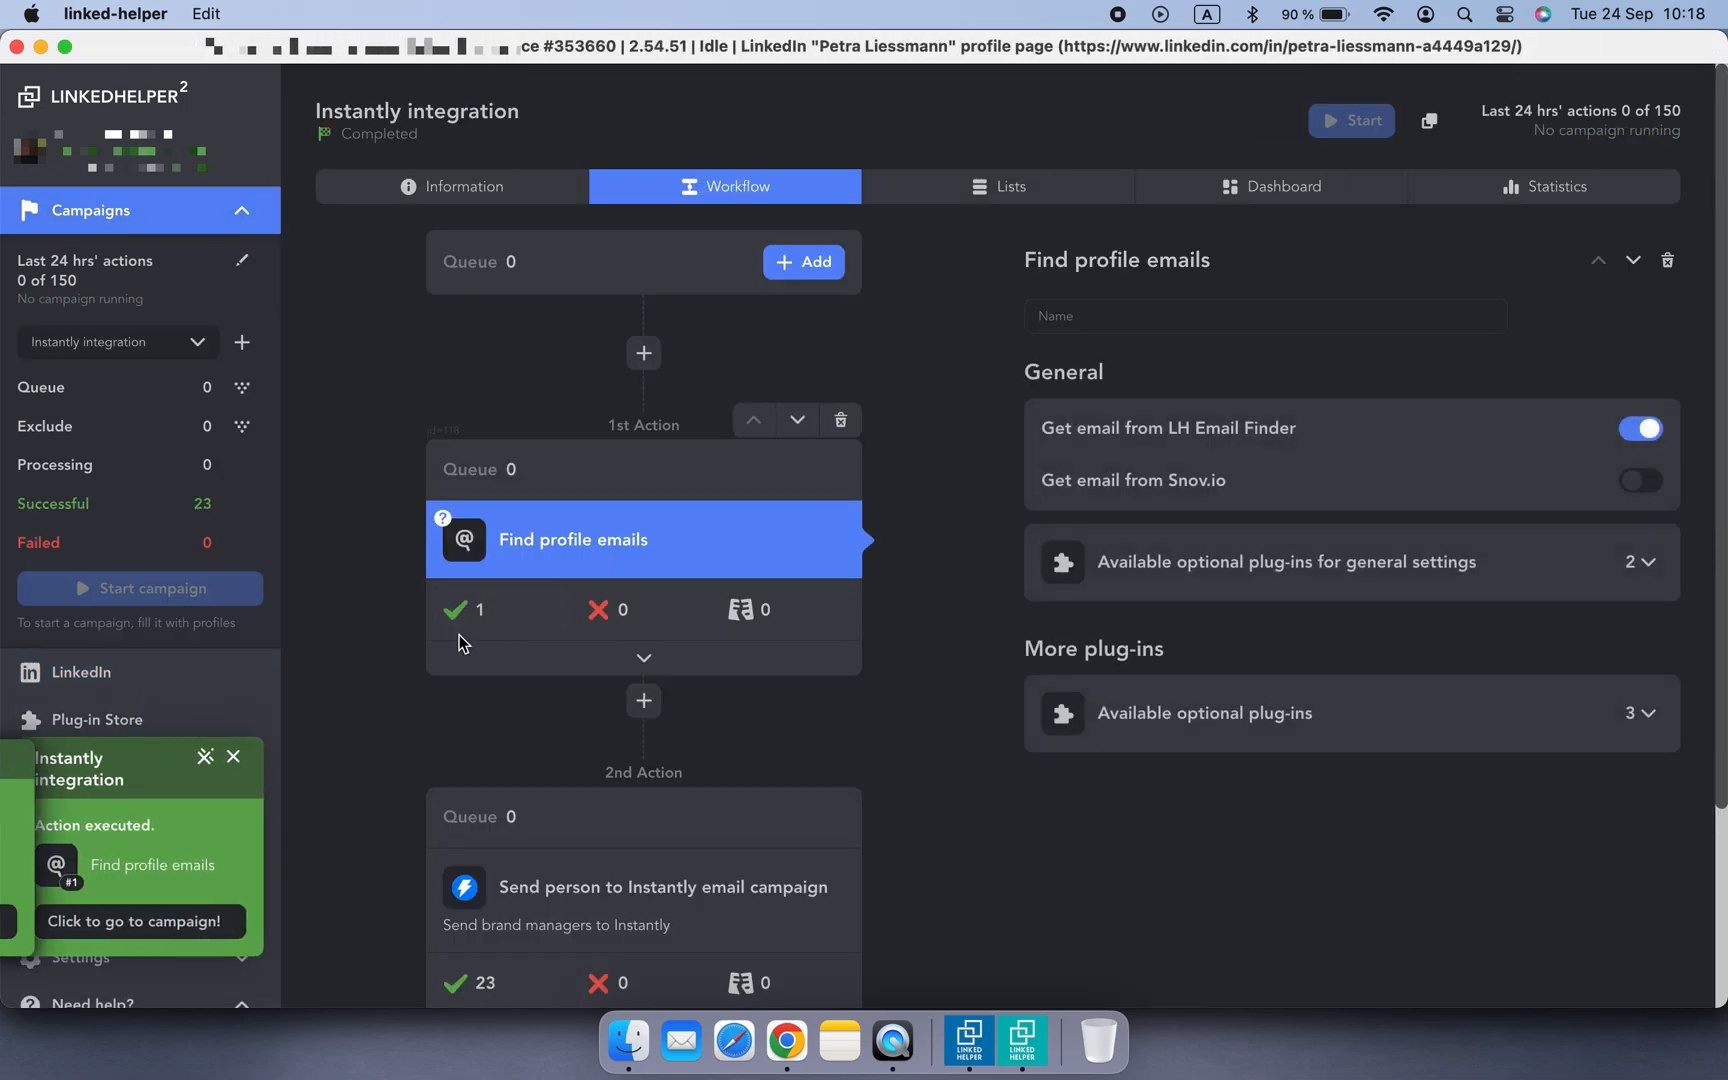
{"action": "scroll", "coordinate": [470, 640], "scroll_direction": "down", "scroll_amount": 2}
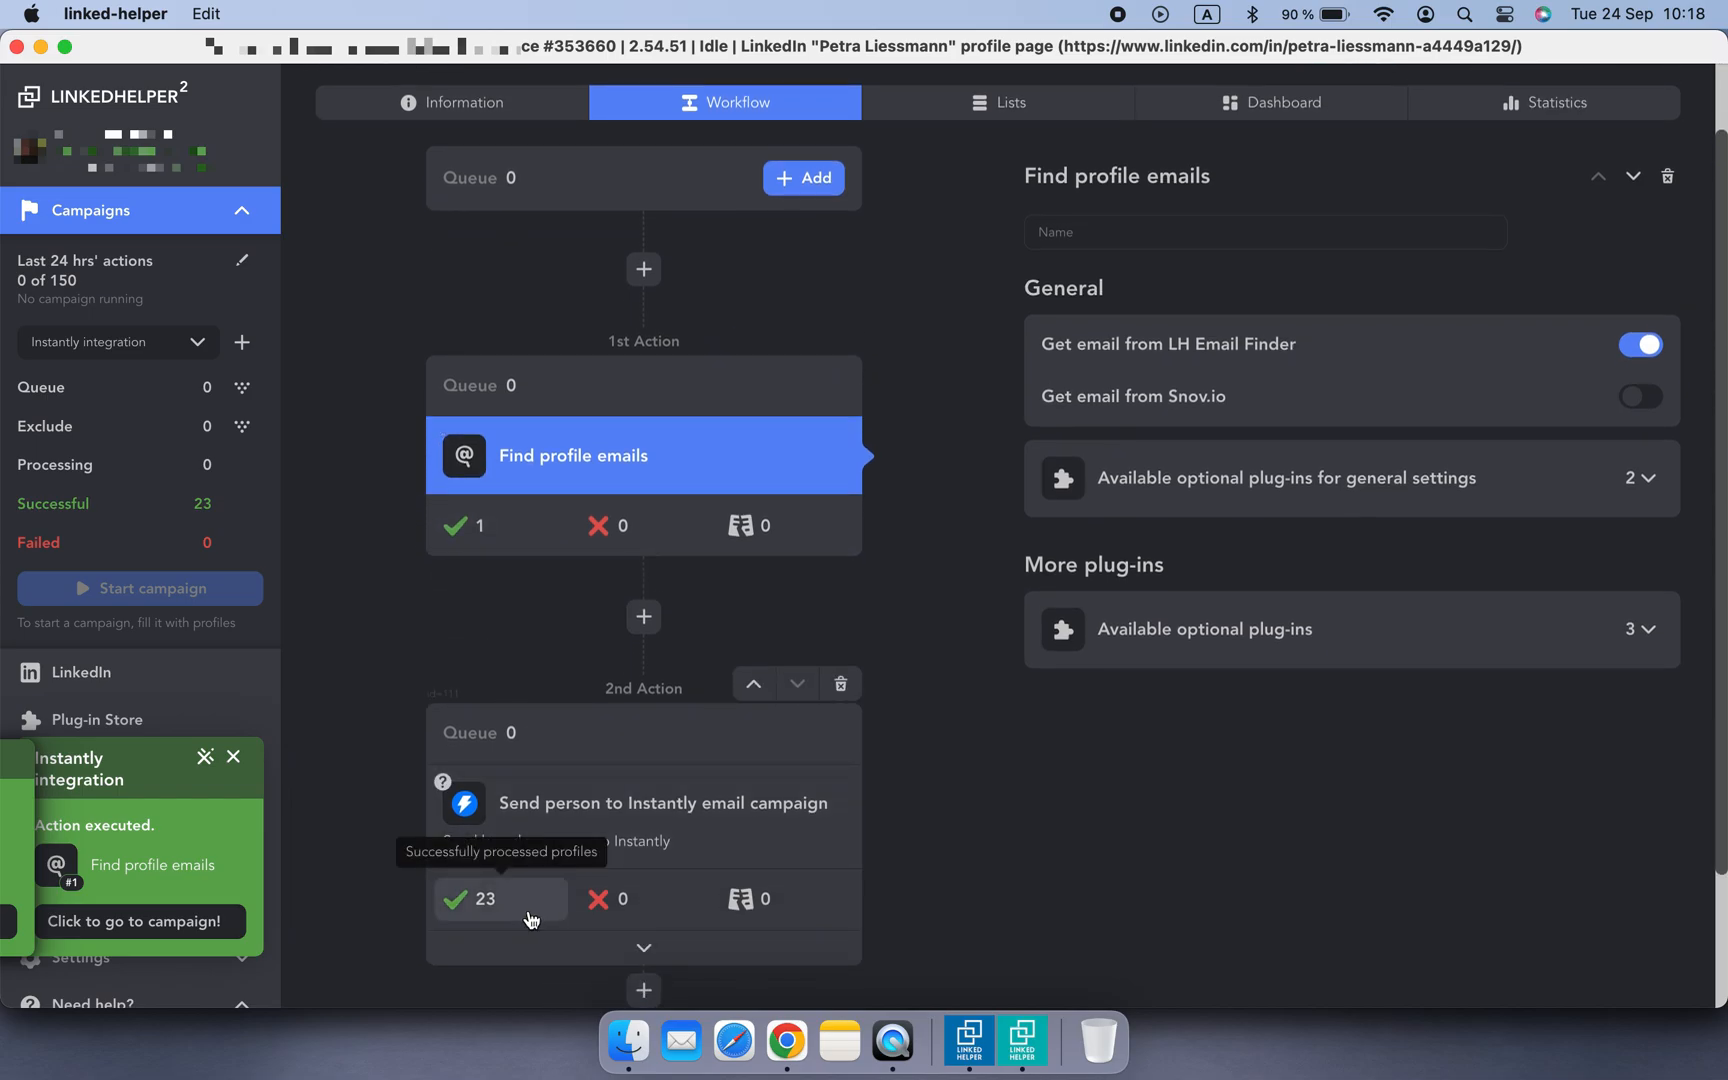
- Switch to Instantly in Chrome, reload the Linked Helper leads list, and open the newly exported Bechtle lead
{"action": "left_click", "coordinate": [787, 1058]}
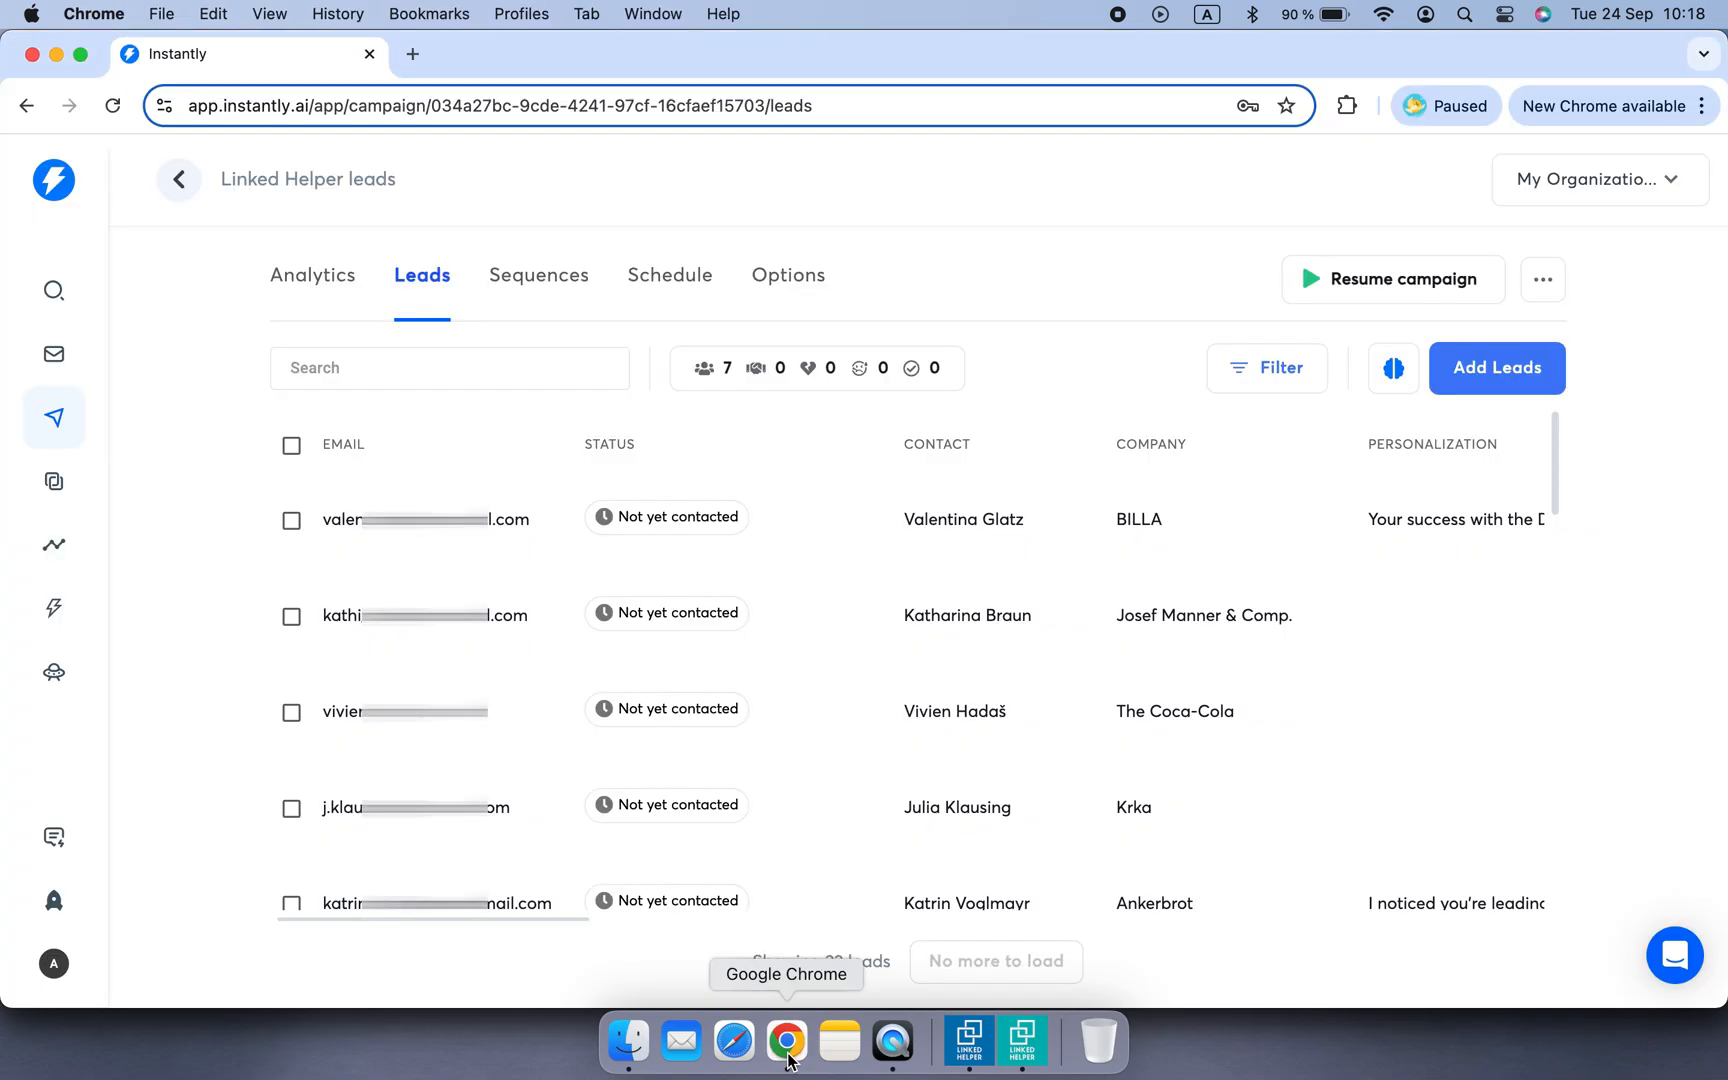
{"action": "left_click", "coordinate": [112, 105]}
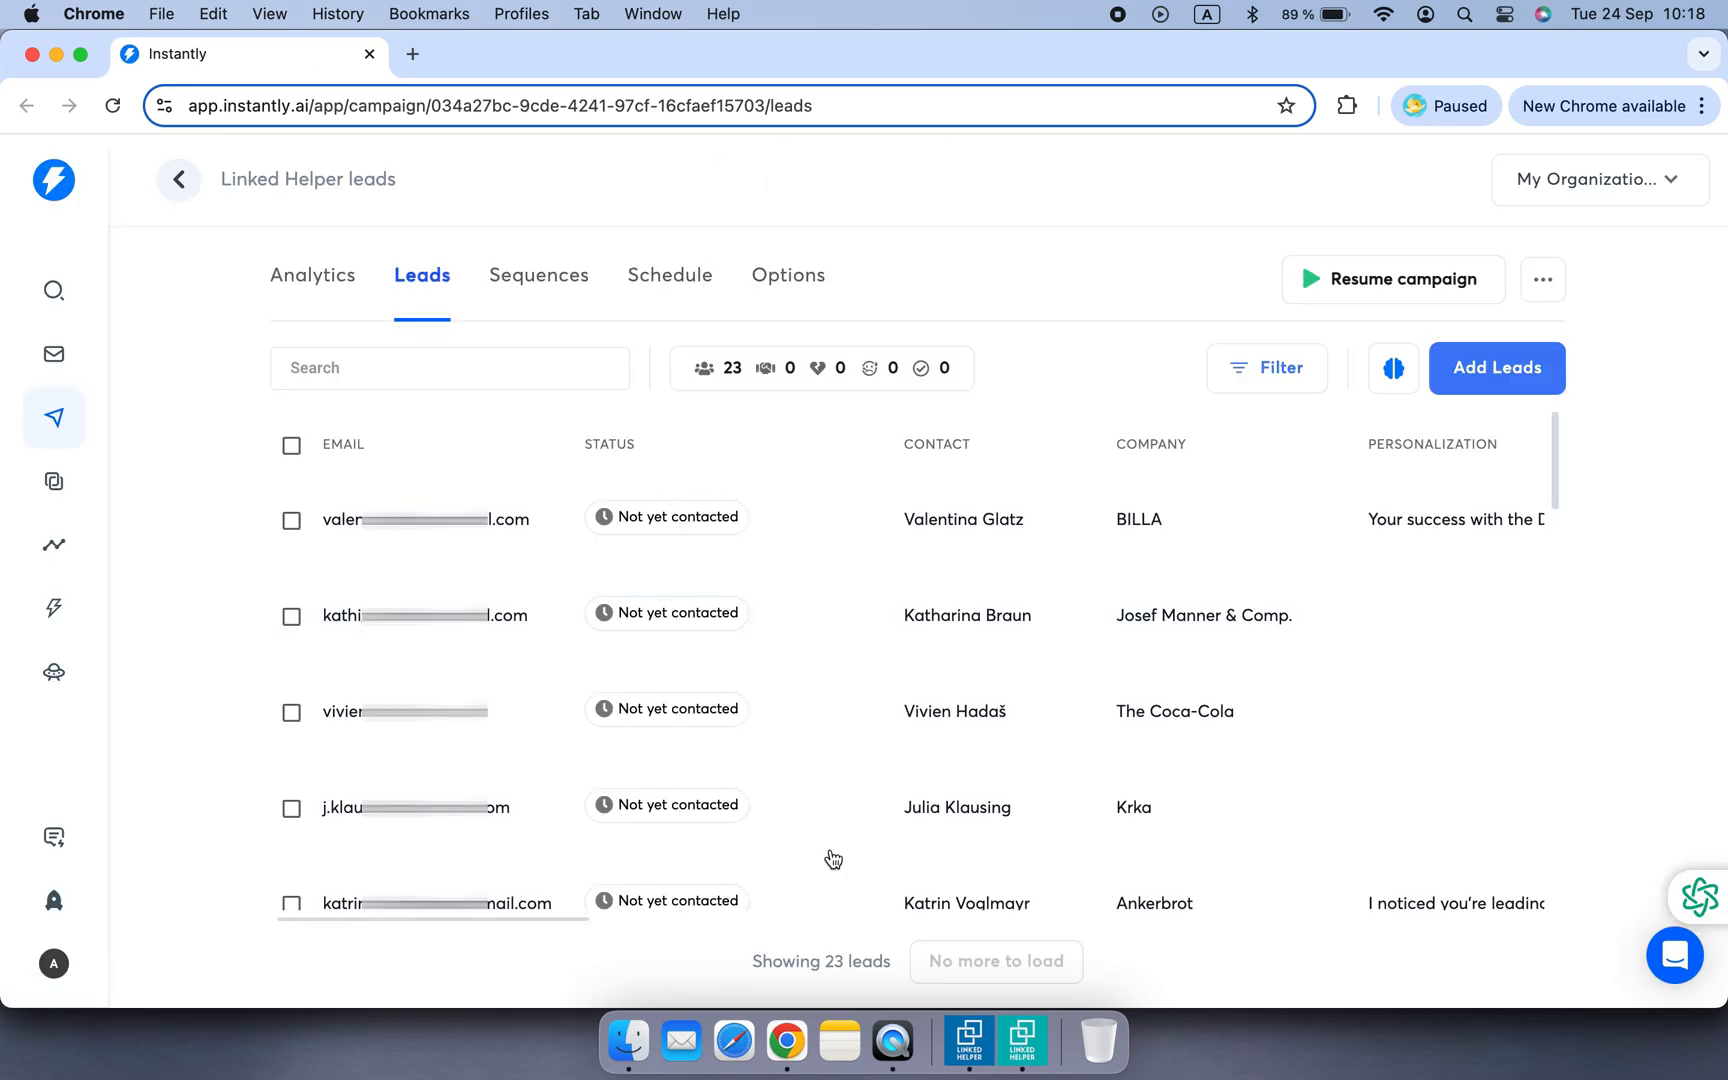
{"action": "scroll", "coordinate": [843, 850], "scroll_direction": "down", "scroll_amount": 5}
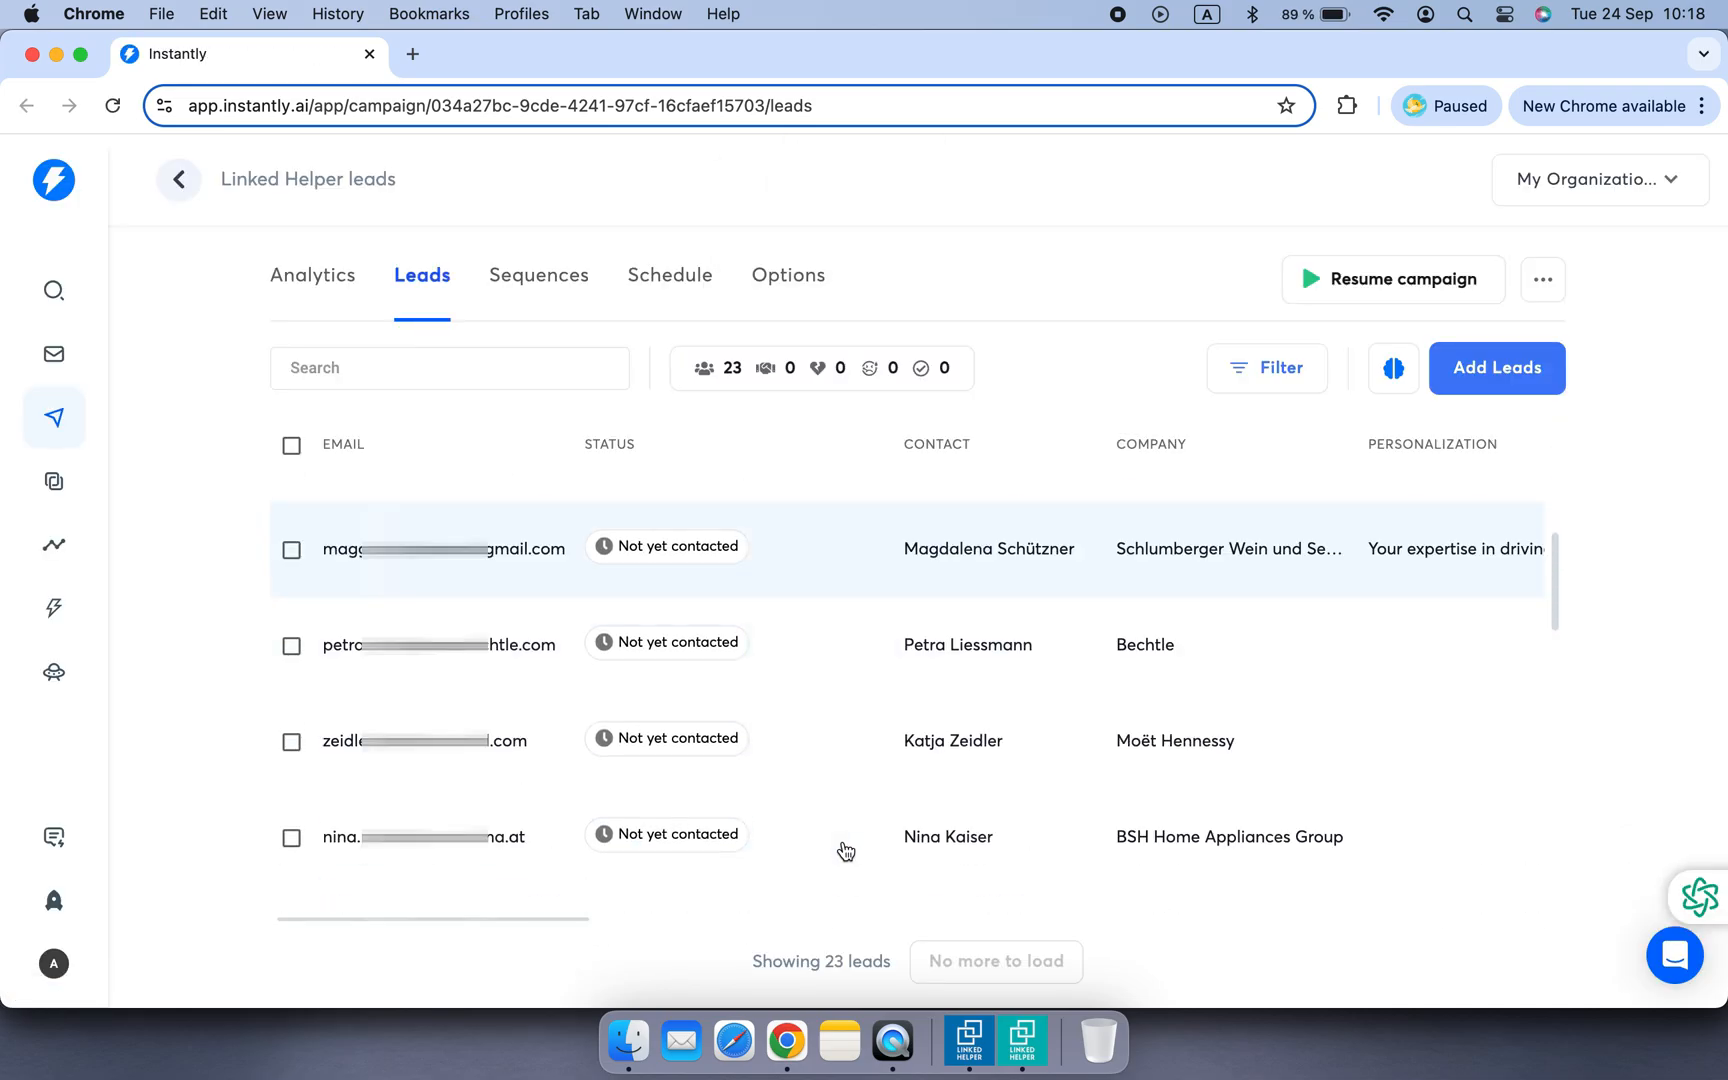
{"action": "left_click", "coordinate": [853, 658]}
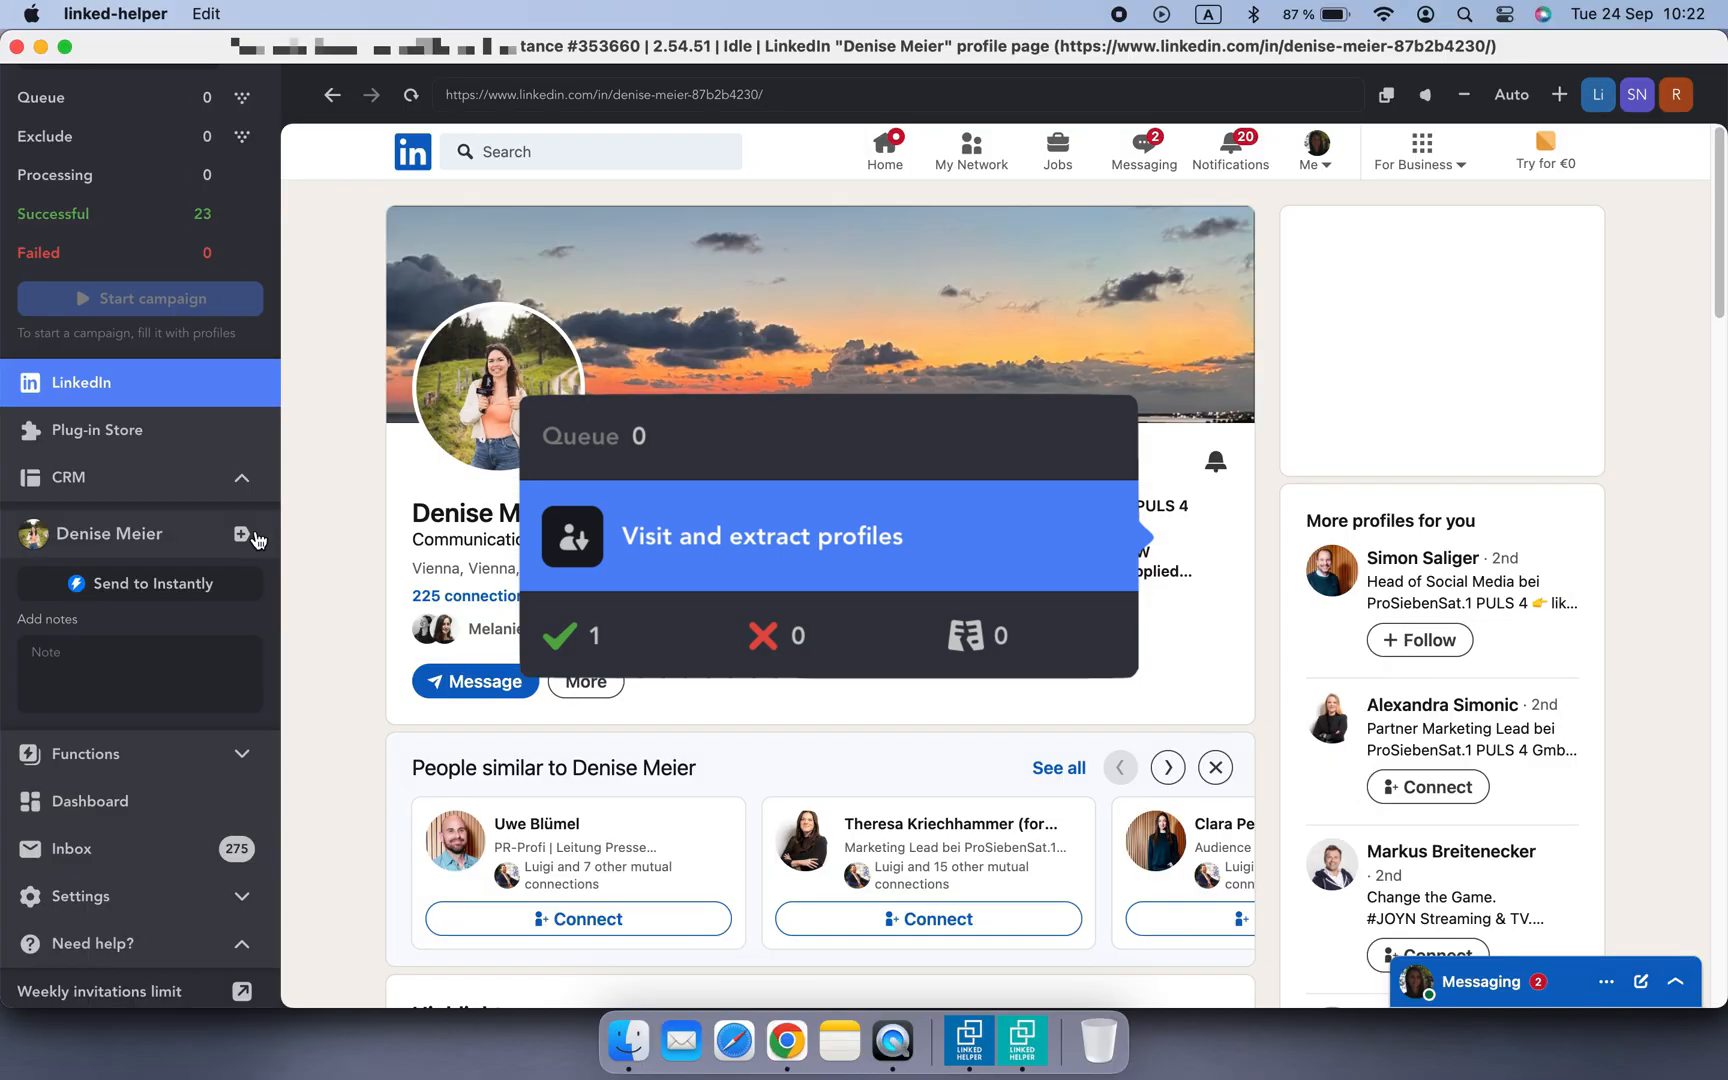
- Add the open 1st-degree profile to the Instantly integration queue and insert Visit and extract profiles as the workflow's first action
{"action": "left_click", "coordinate": [242, 536]}
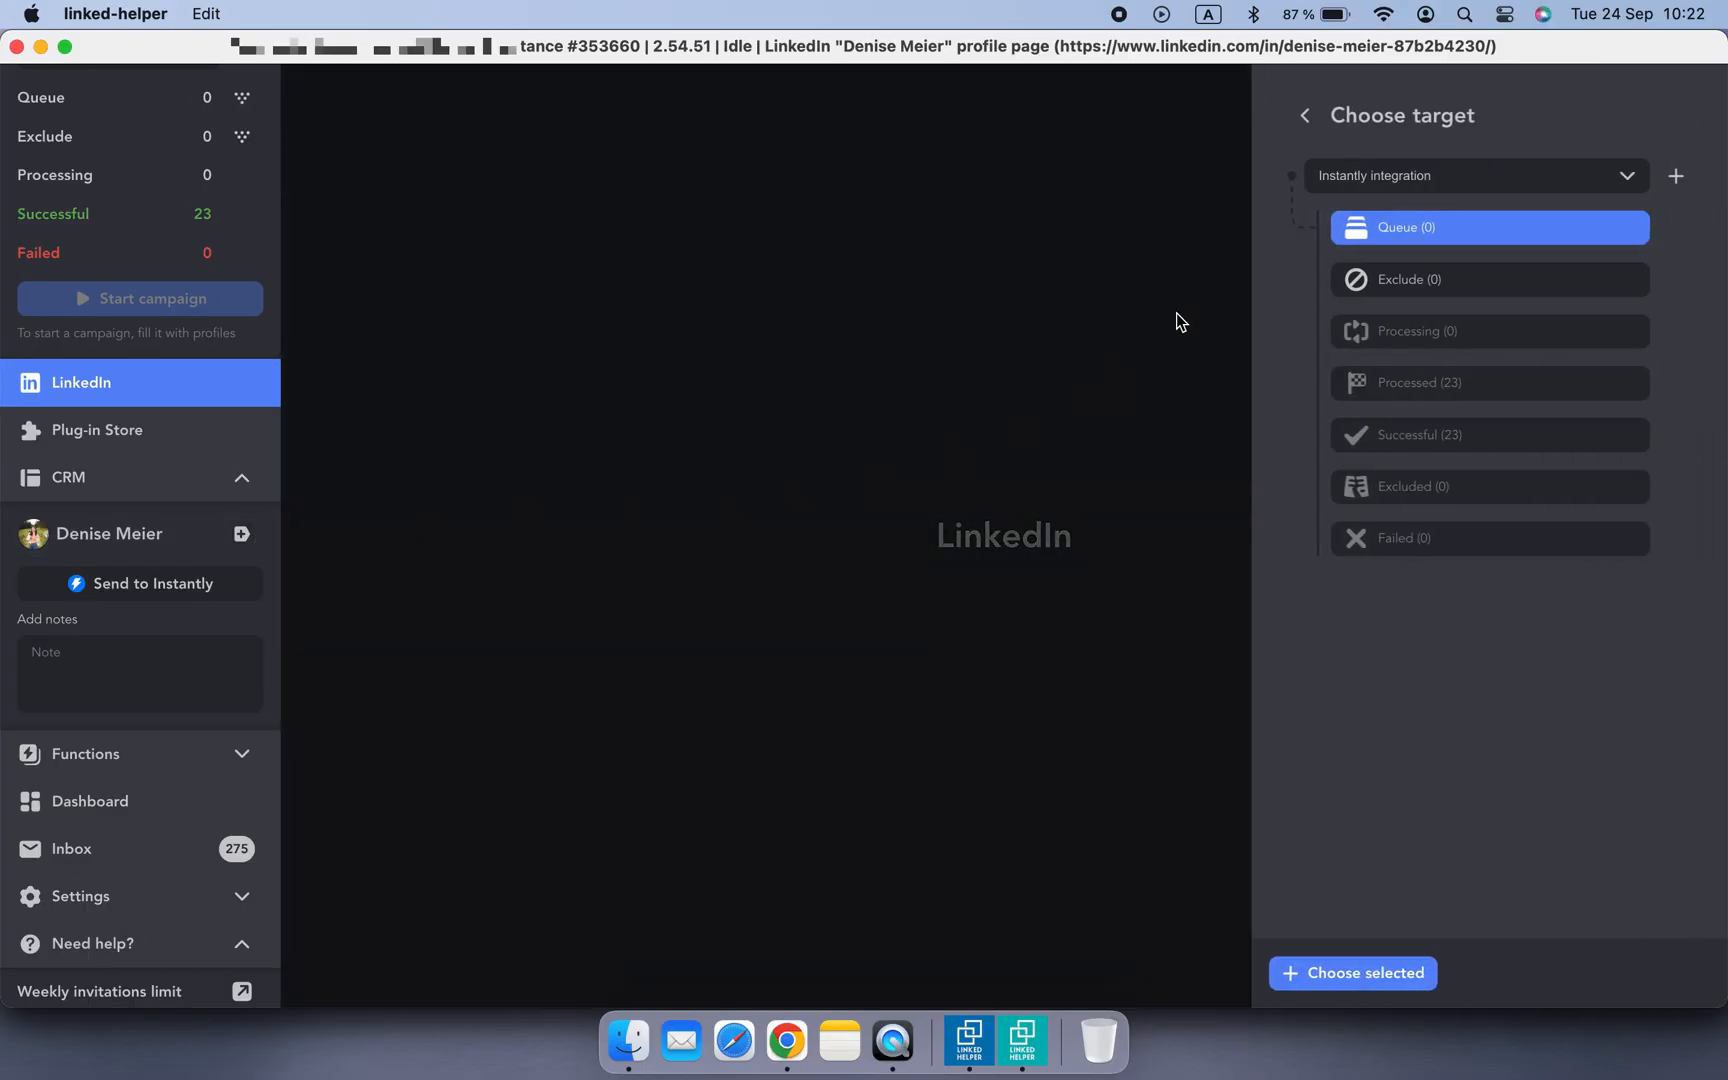
{"action": "left_click", "coordinate": [1300, 973]}
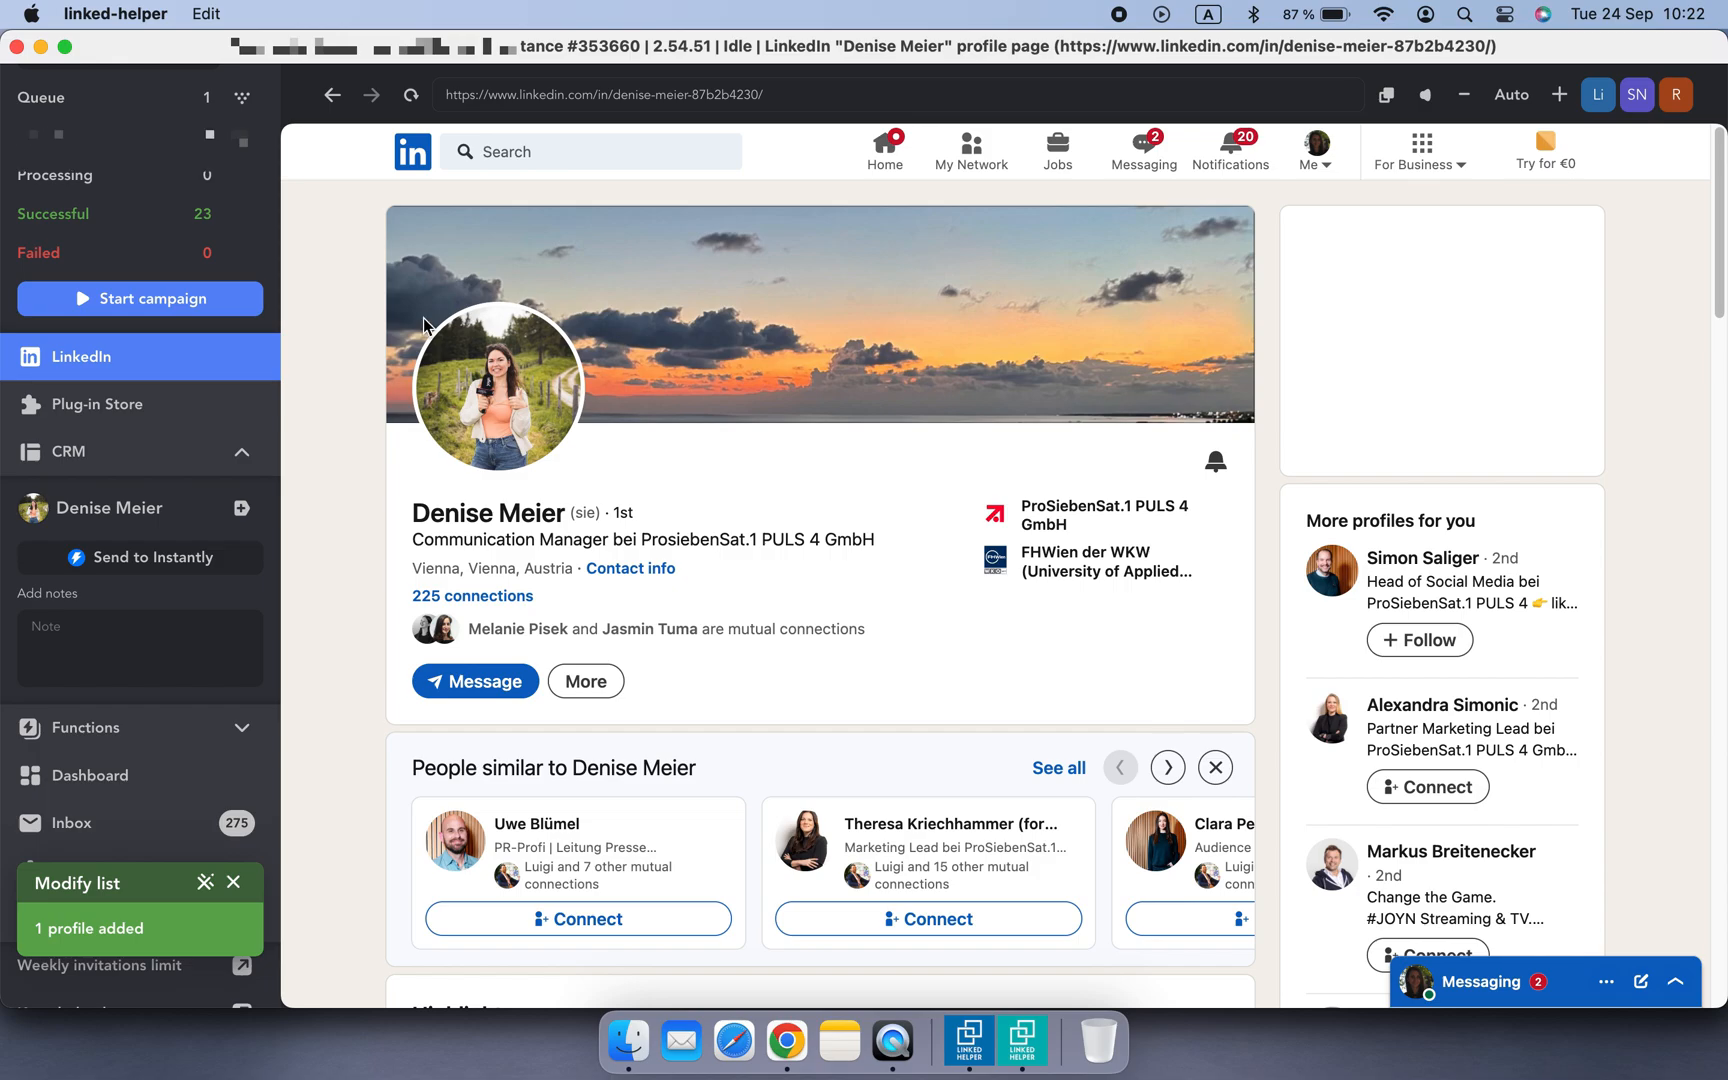
{"action": "left_click", "coordinate": [143, 297]}
{"action": "left_click", "coordinate": [645, 348]}
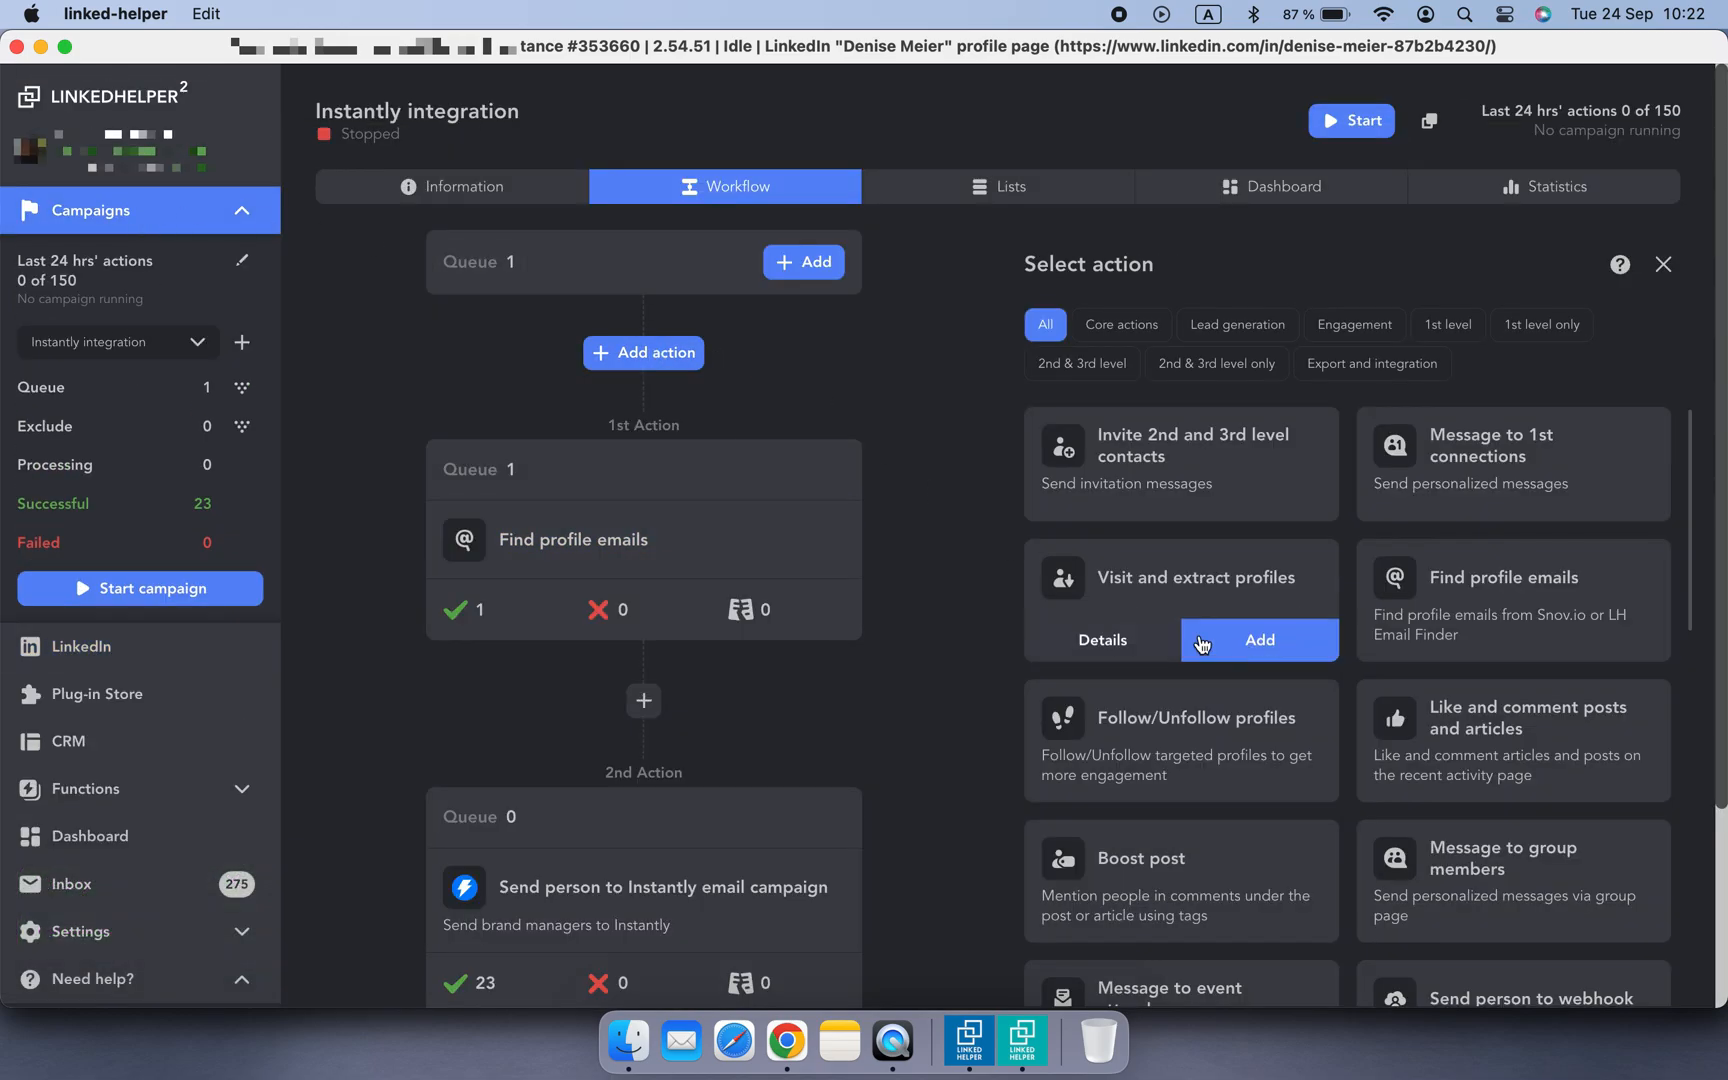
{"action": "left_click", "coordinate": [1282, 640]}
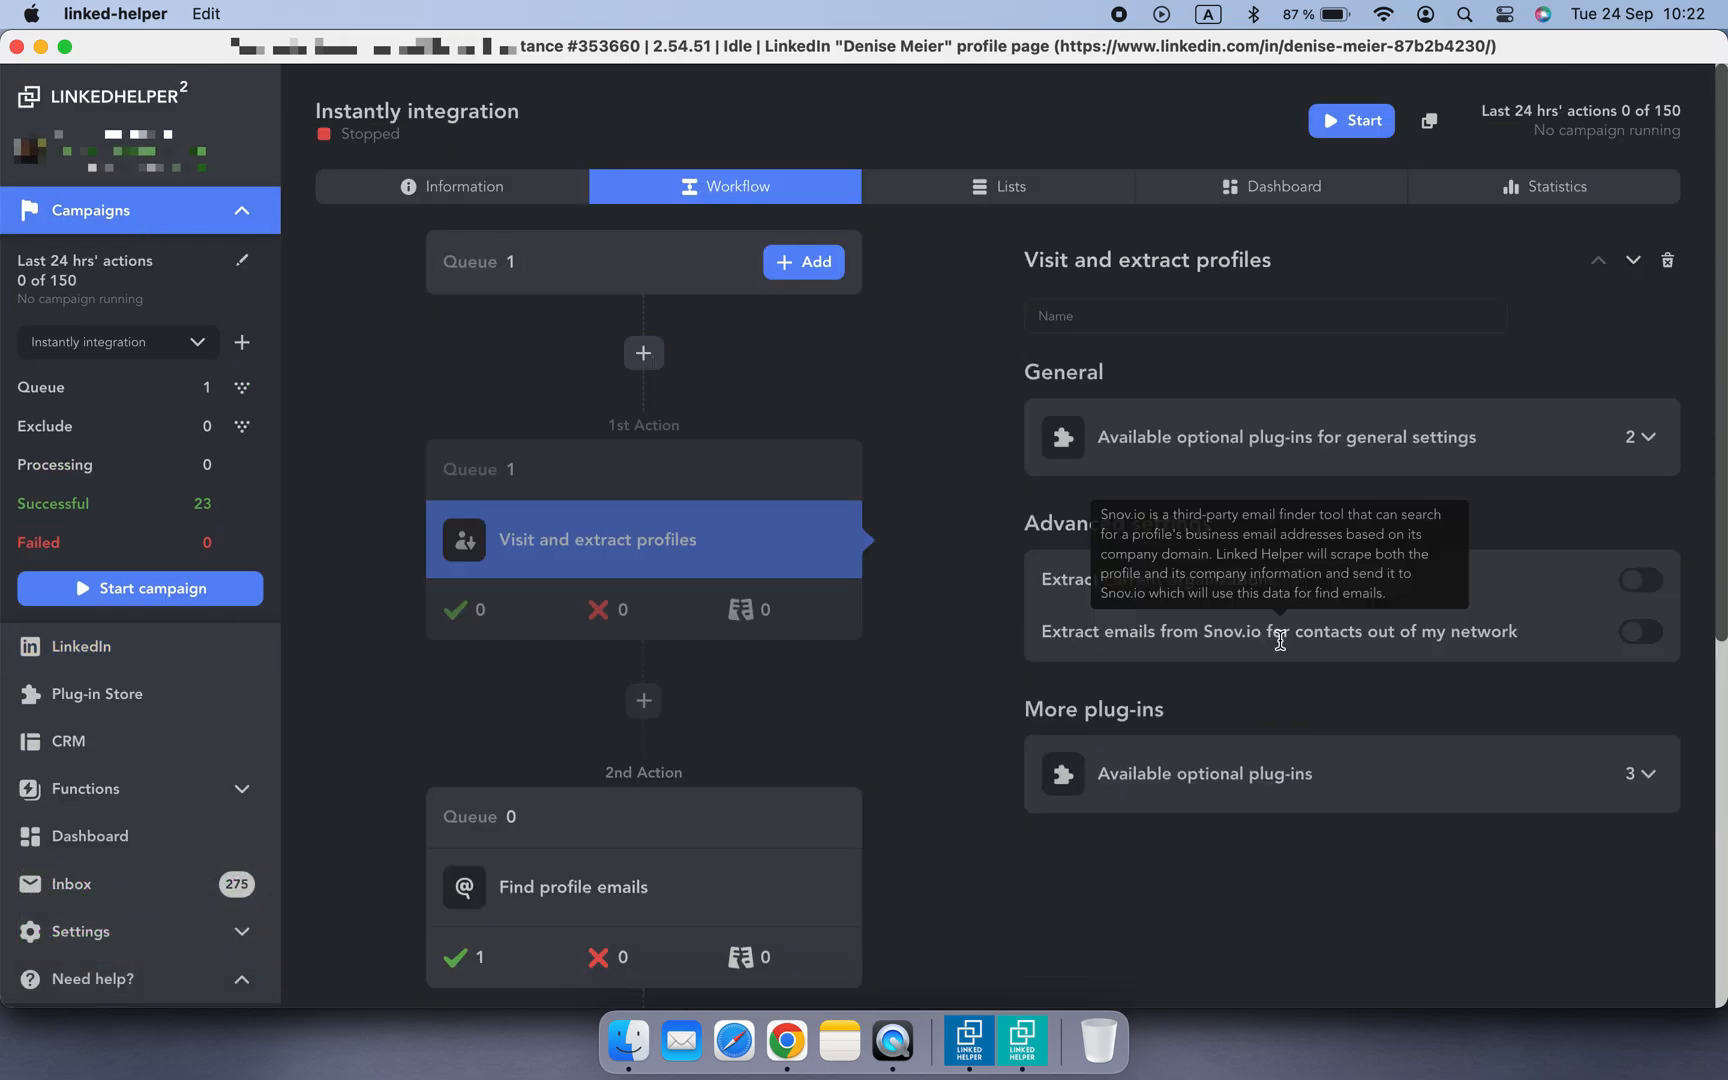
- Start the Instantly integration campaign, return to its workflow, and check the processed profiles of all three actions
{"action": "left_click", "coordinate": [209, 599]}
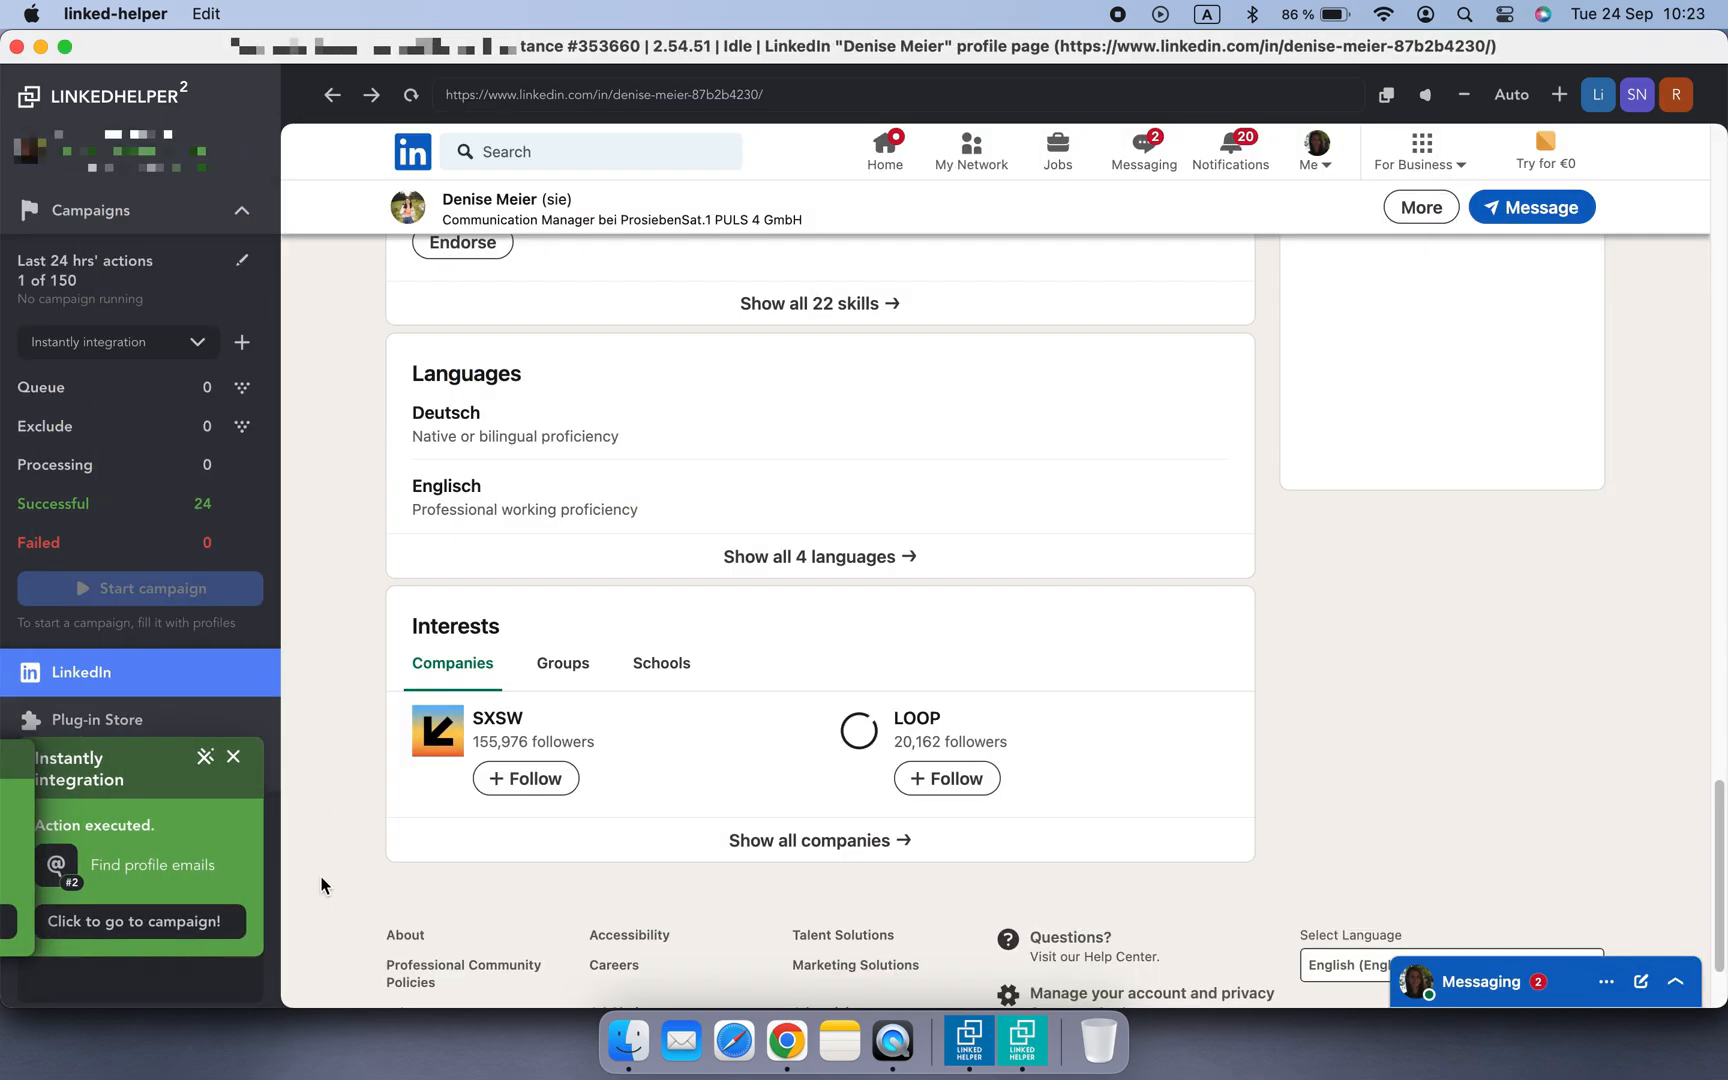
{"action": "left_click", "coordinate": [110, 222]}
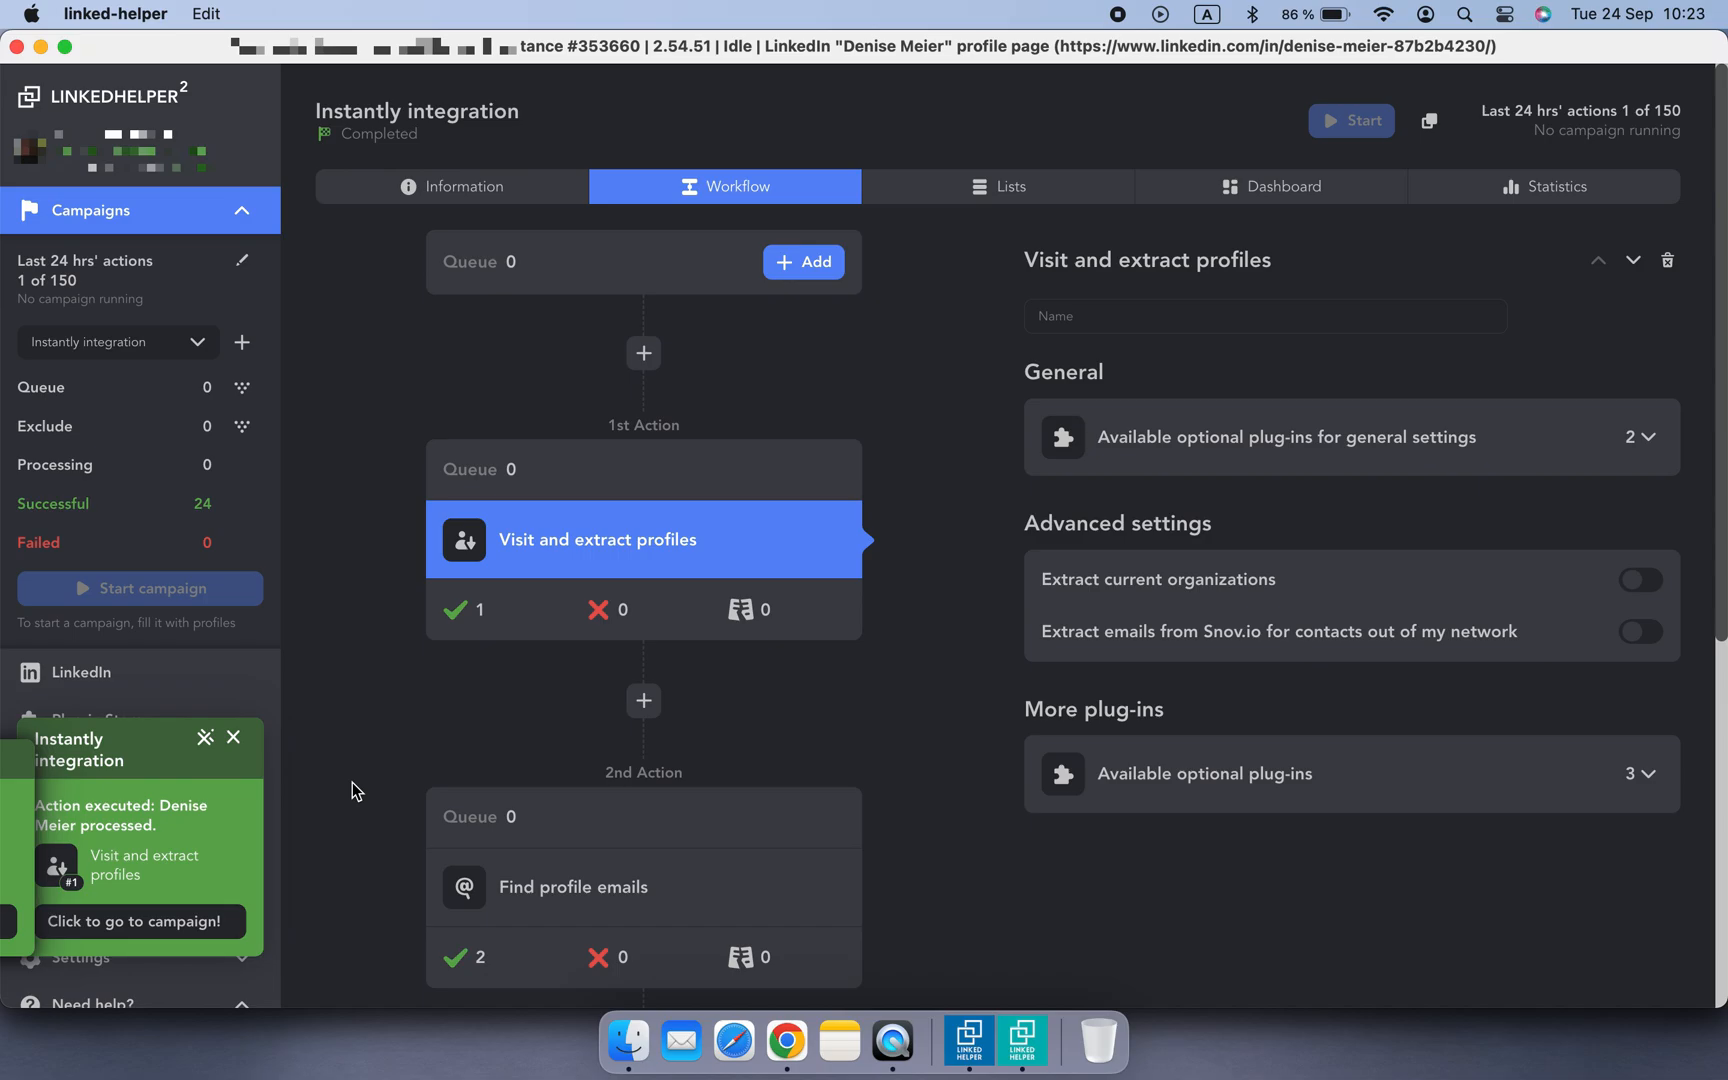
{"action": "scroll", "coordinate": [350, 775], "scroll_direction": "down", "scroll_amount": 5}
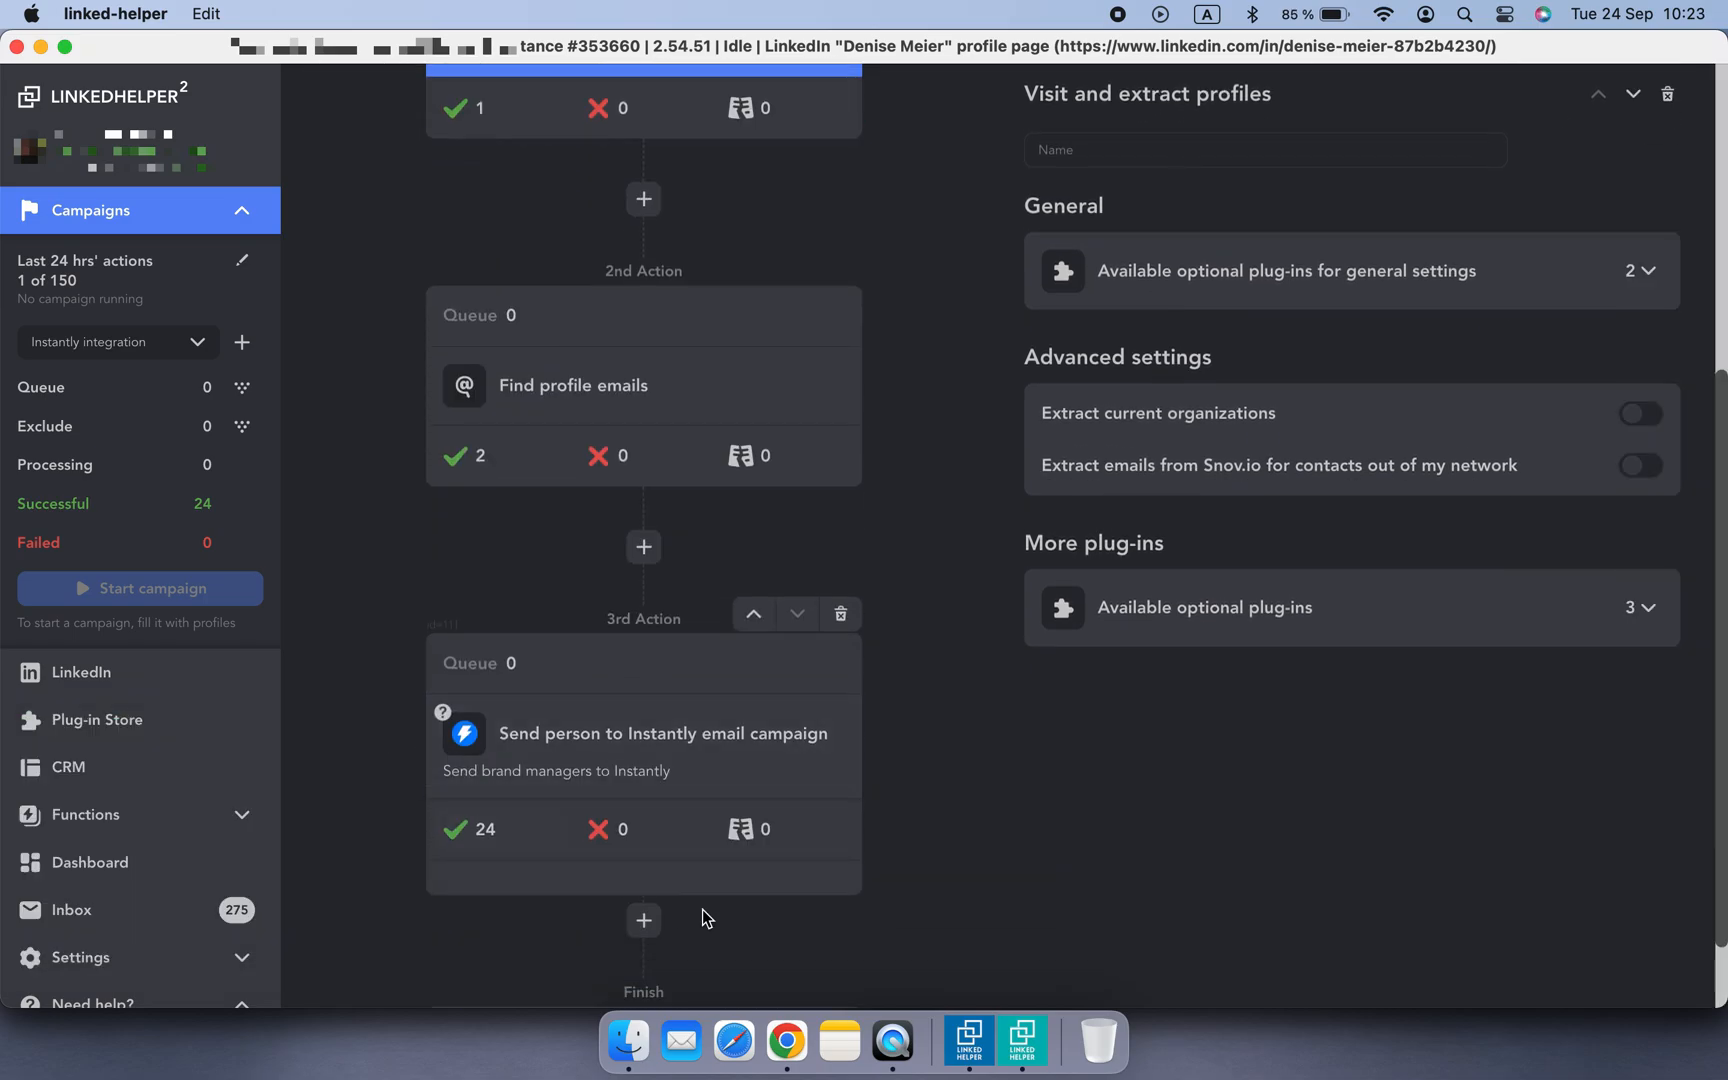
- Switch to Instantly in Chrome, reload the Linked Helper leads list, and examine the ProSiebenSat.1 PULS 4 lead's details
{"action": "left_click", "coordinate": [780, 1040]}
{"action": "left_click", "coordinate": [113, 105]}
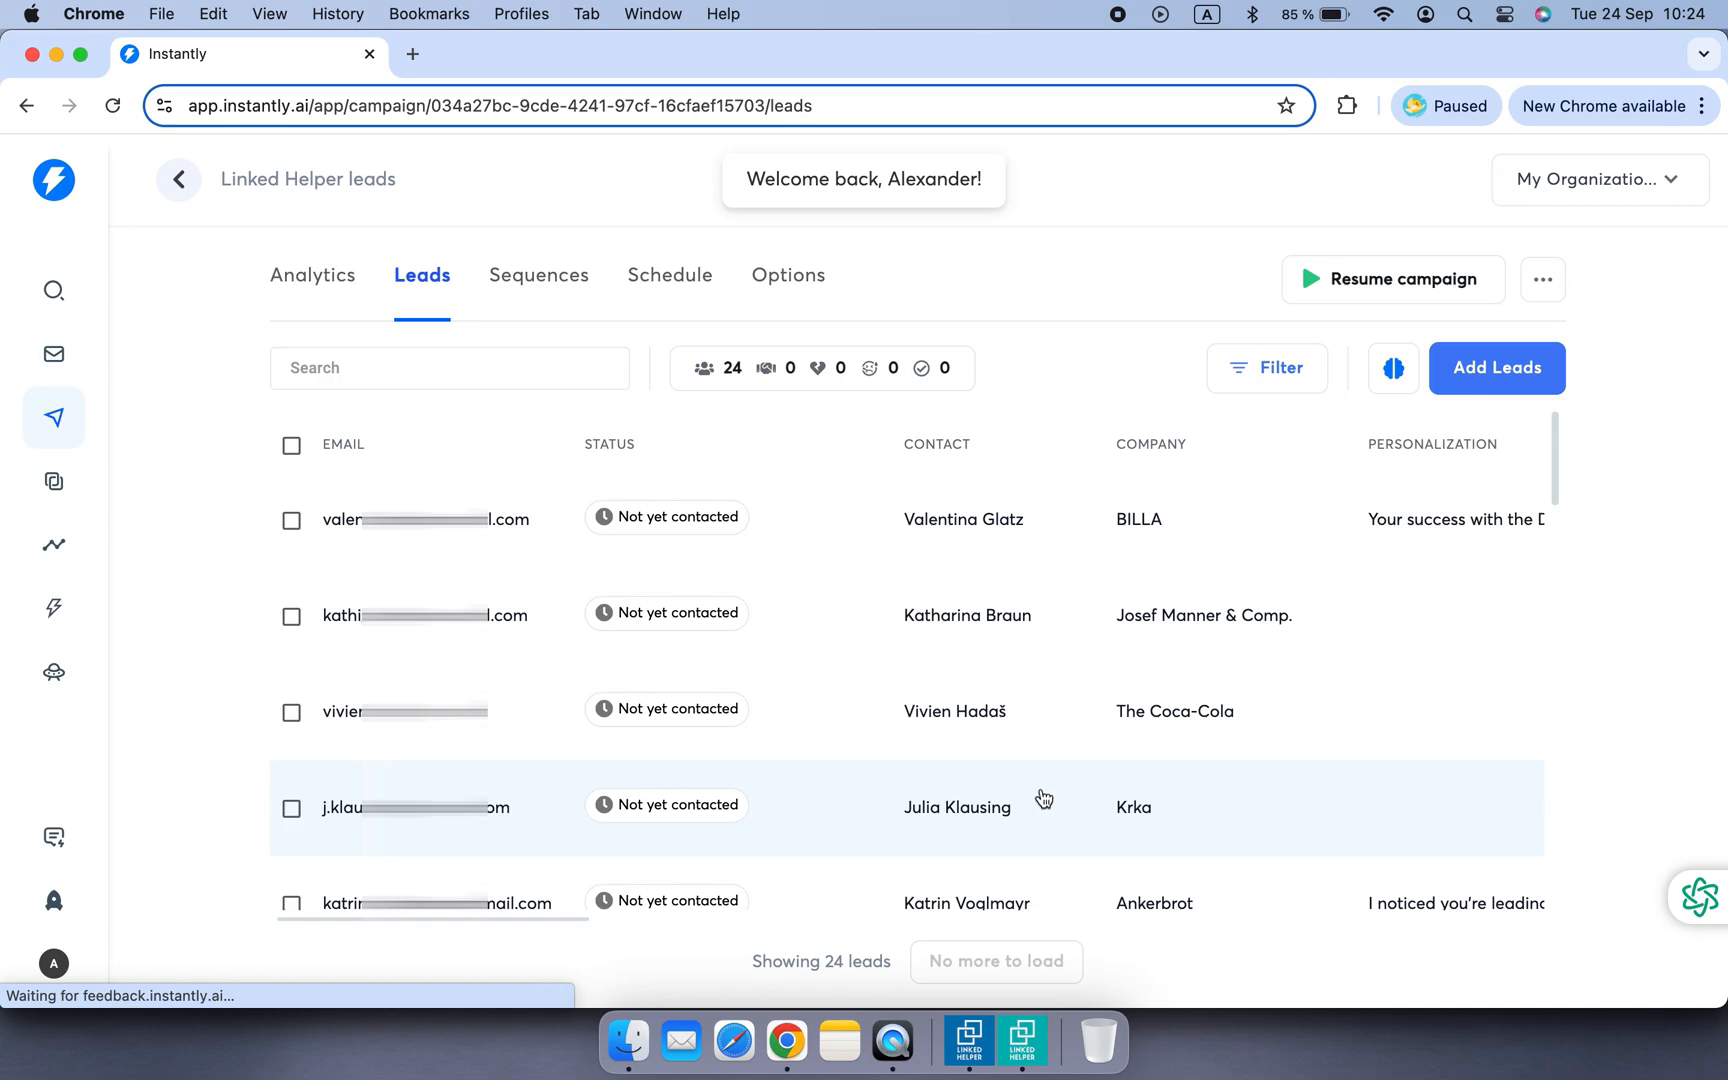
{"action": "scroll", "coordinate": [1048, 790], "scroll_direction": "down", "scroll_amount": 5}
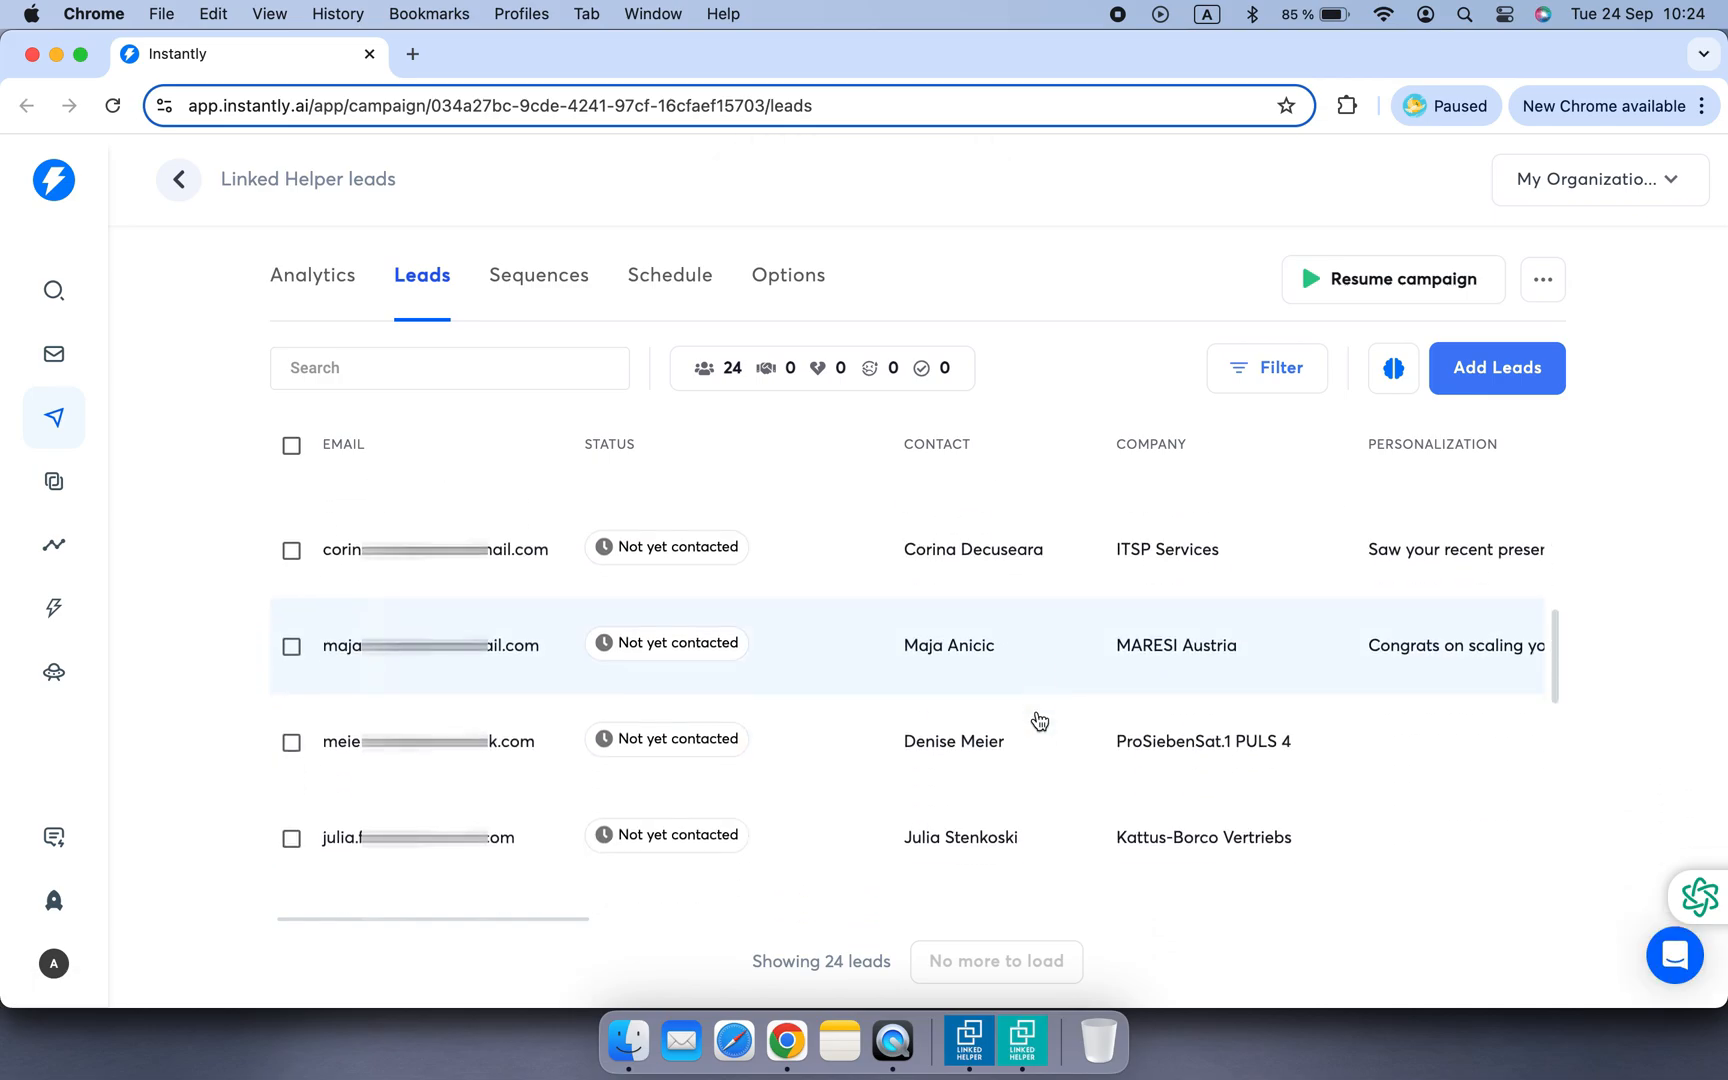
{"action": "left_click", "coordinate": [975, 740]}
{"action": "scroll", "coordinate": [1637, 637], "scroll_direction": "down", "scroll_amount": 15}
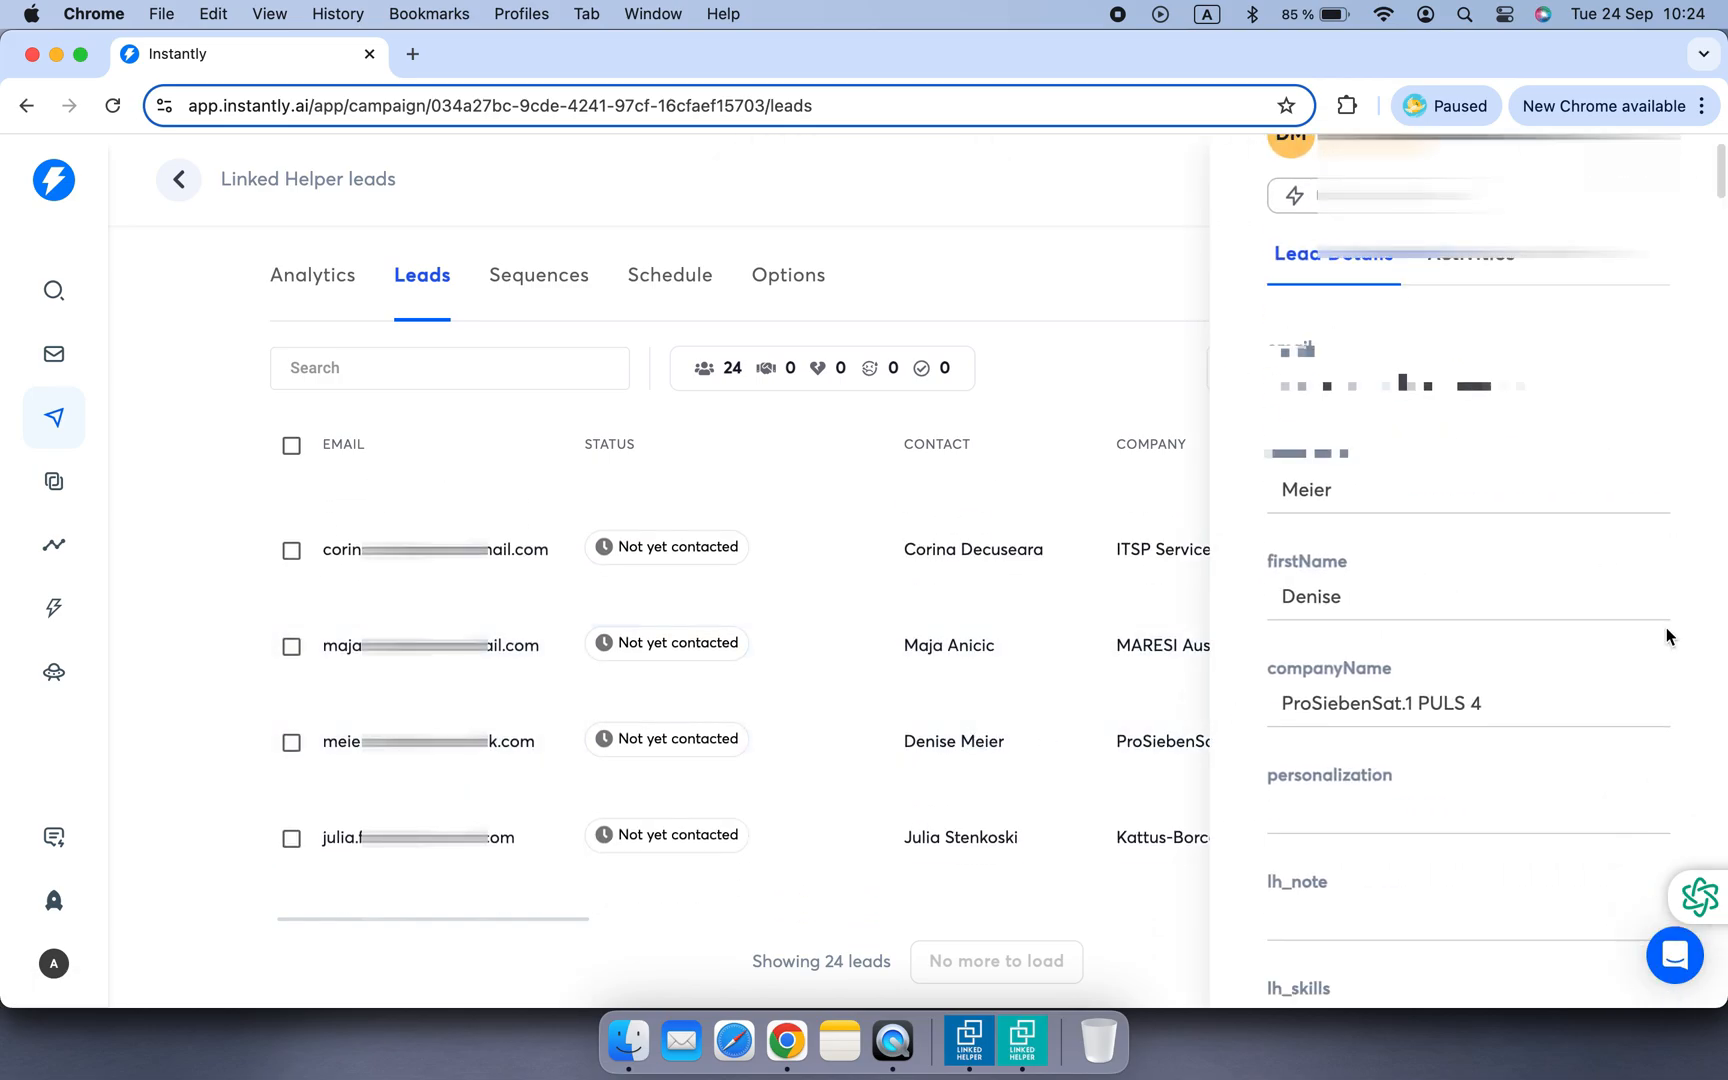
{"action": "scroll", "coordinate": [1622, 712], "scroll_direction": "down", "scroll_amount": 3}
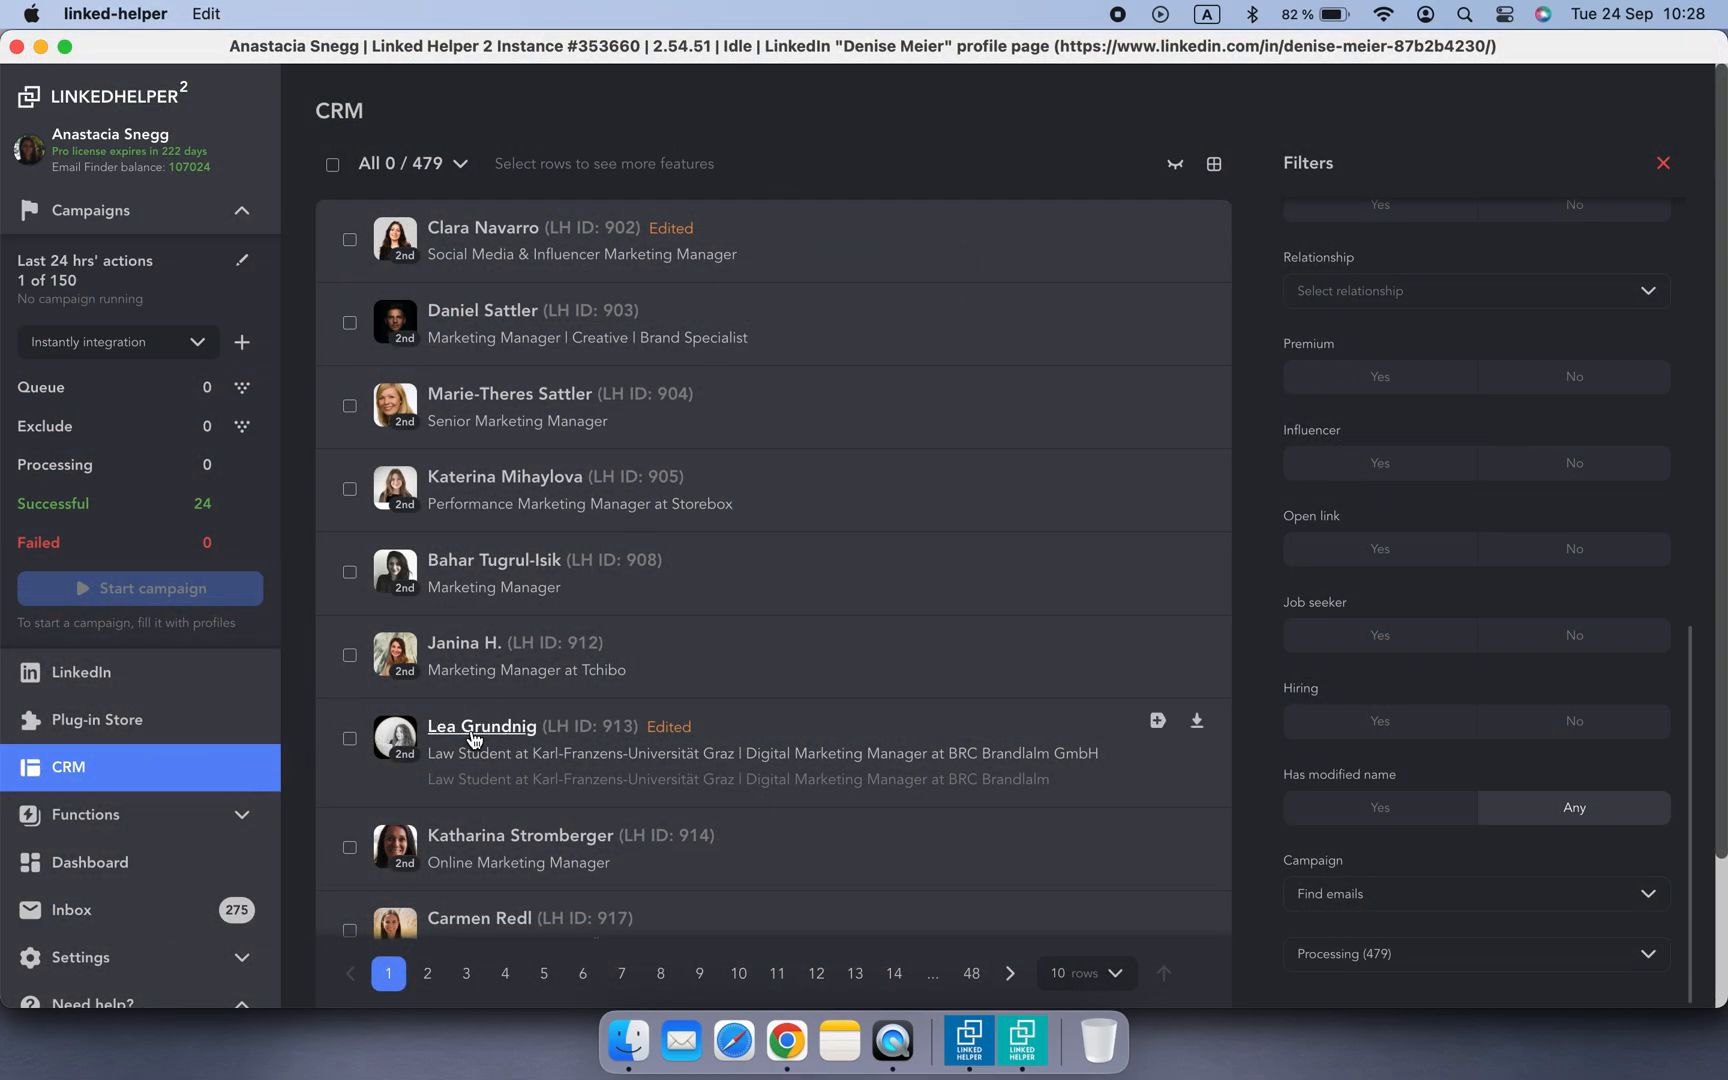
- Open the BRC Brandlalm Digital Marketing Manager's CRM profile, send it to Instantly, and switch to Chrome
{"action": "left_click", "coordinate": [474, 733]}
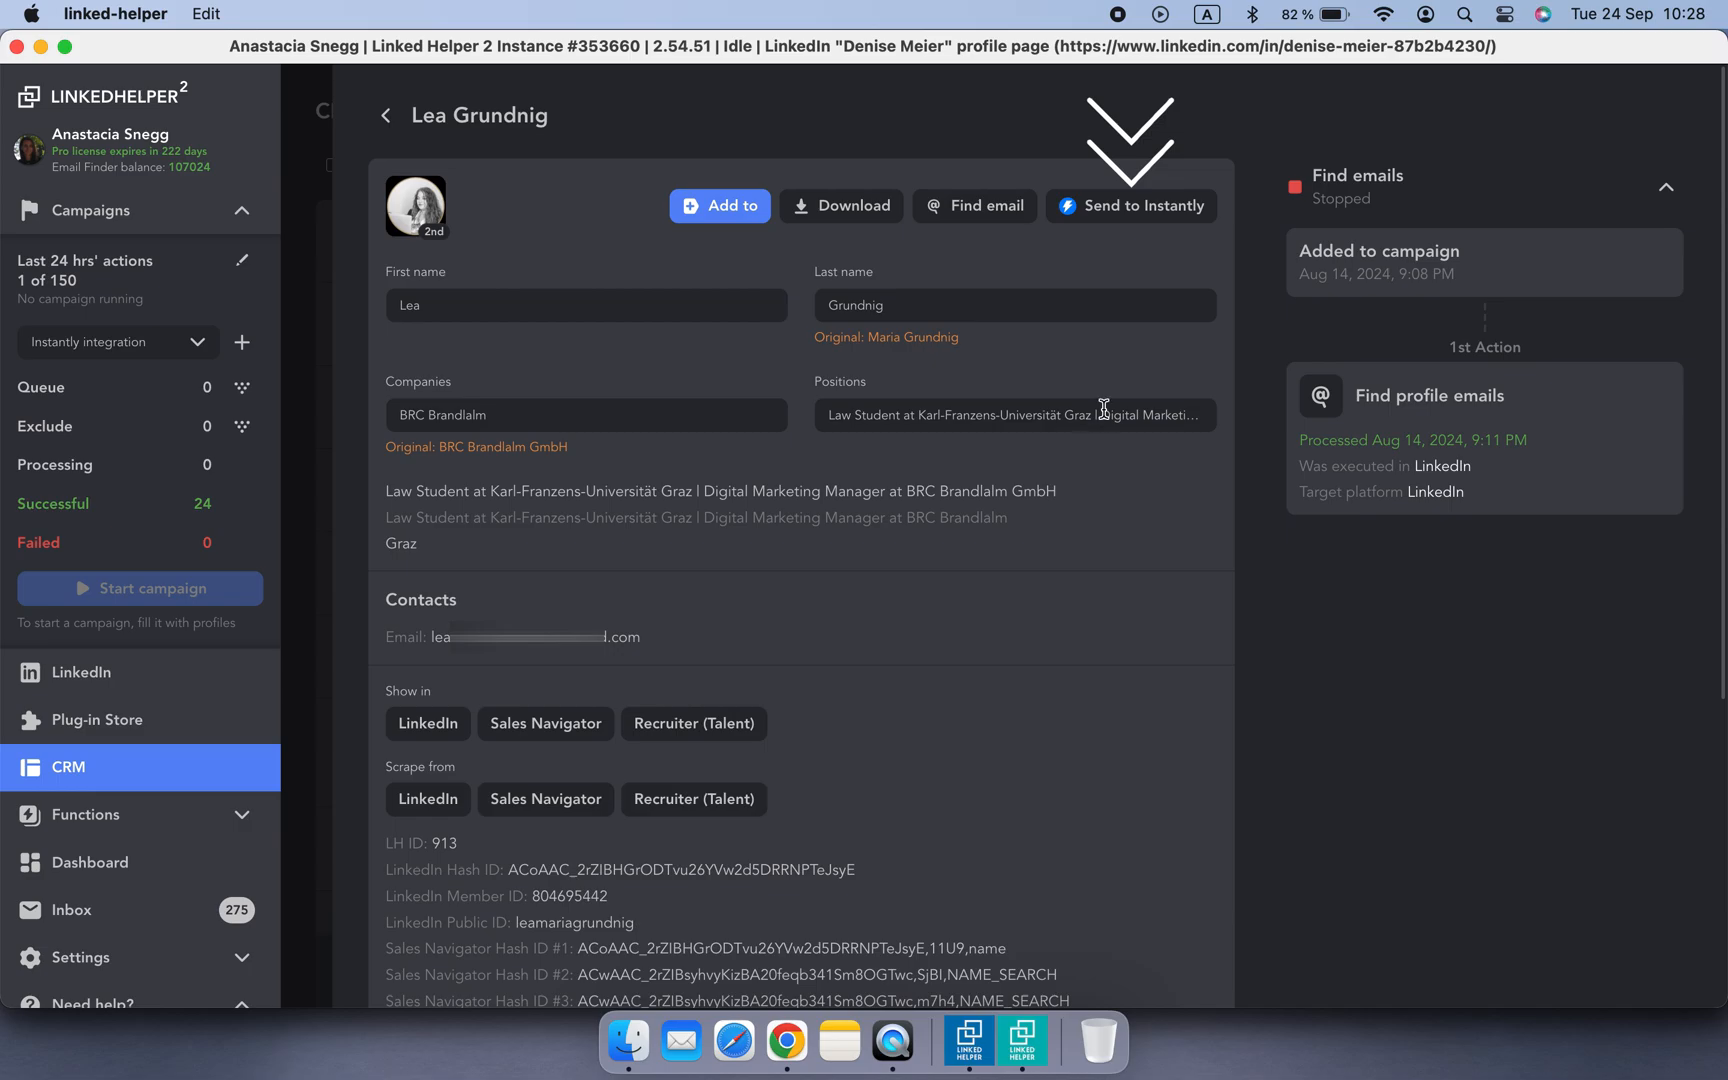
{"action": "left_click", "coordinate": [1133, 218]}
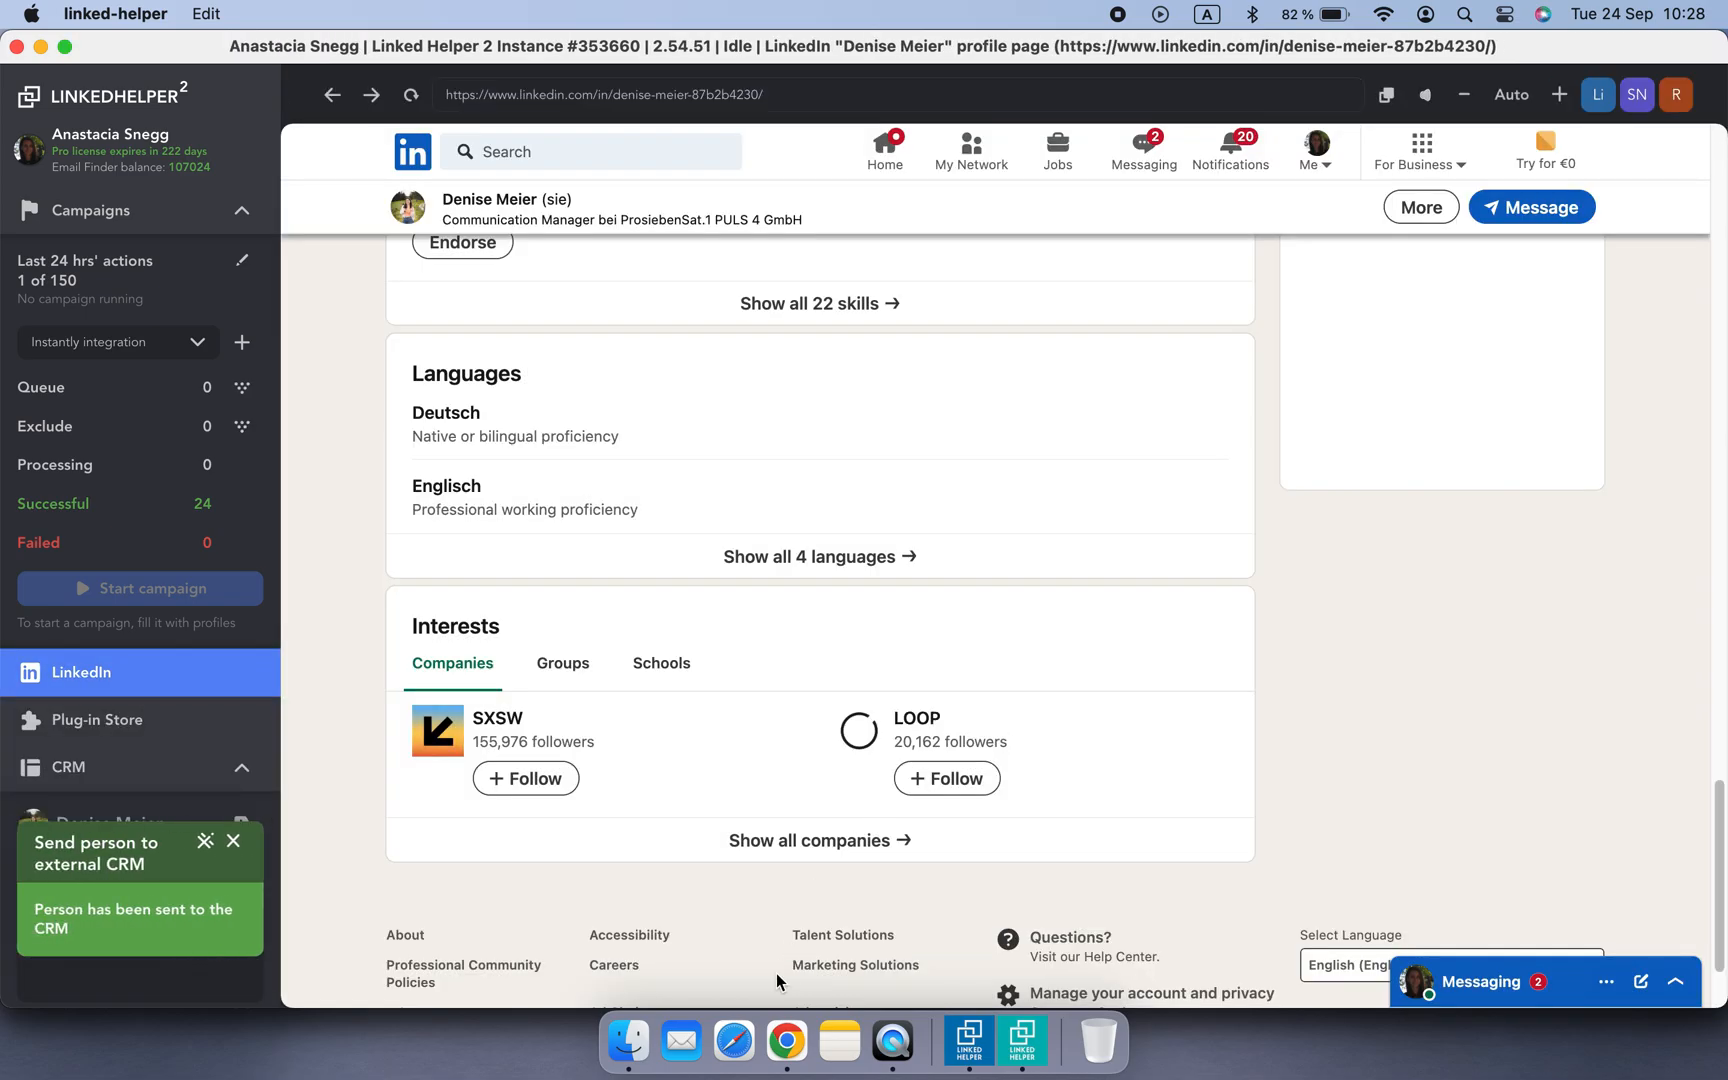
{"action": "left_click", "coordinate": [787, 1040]}
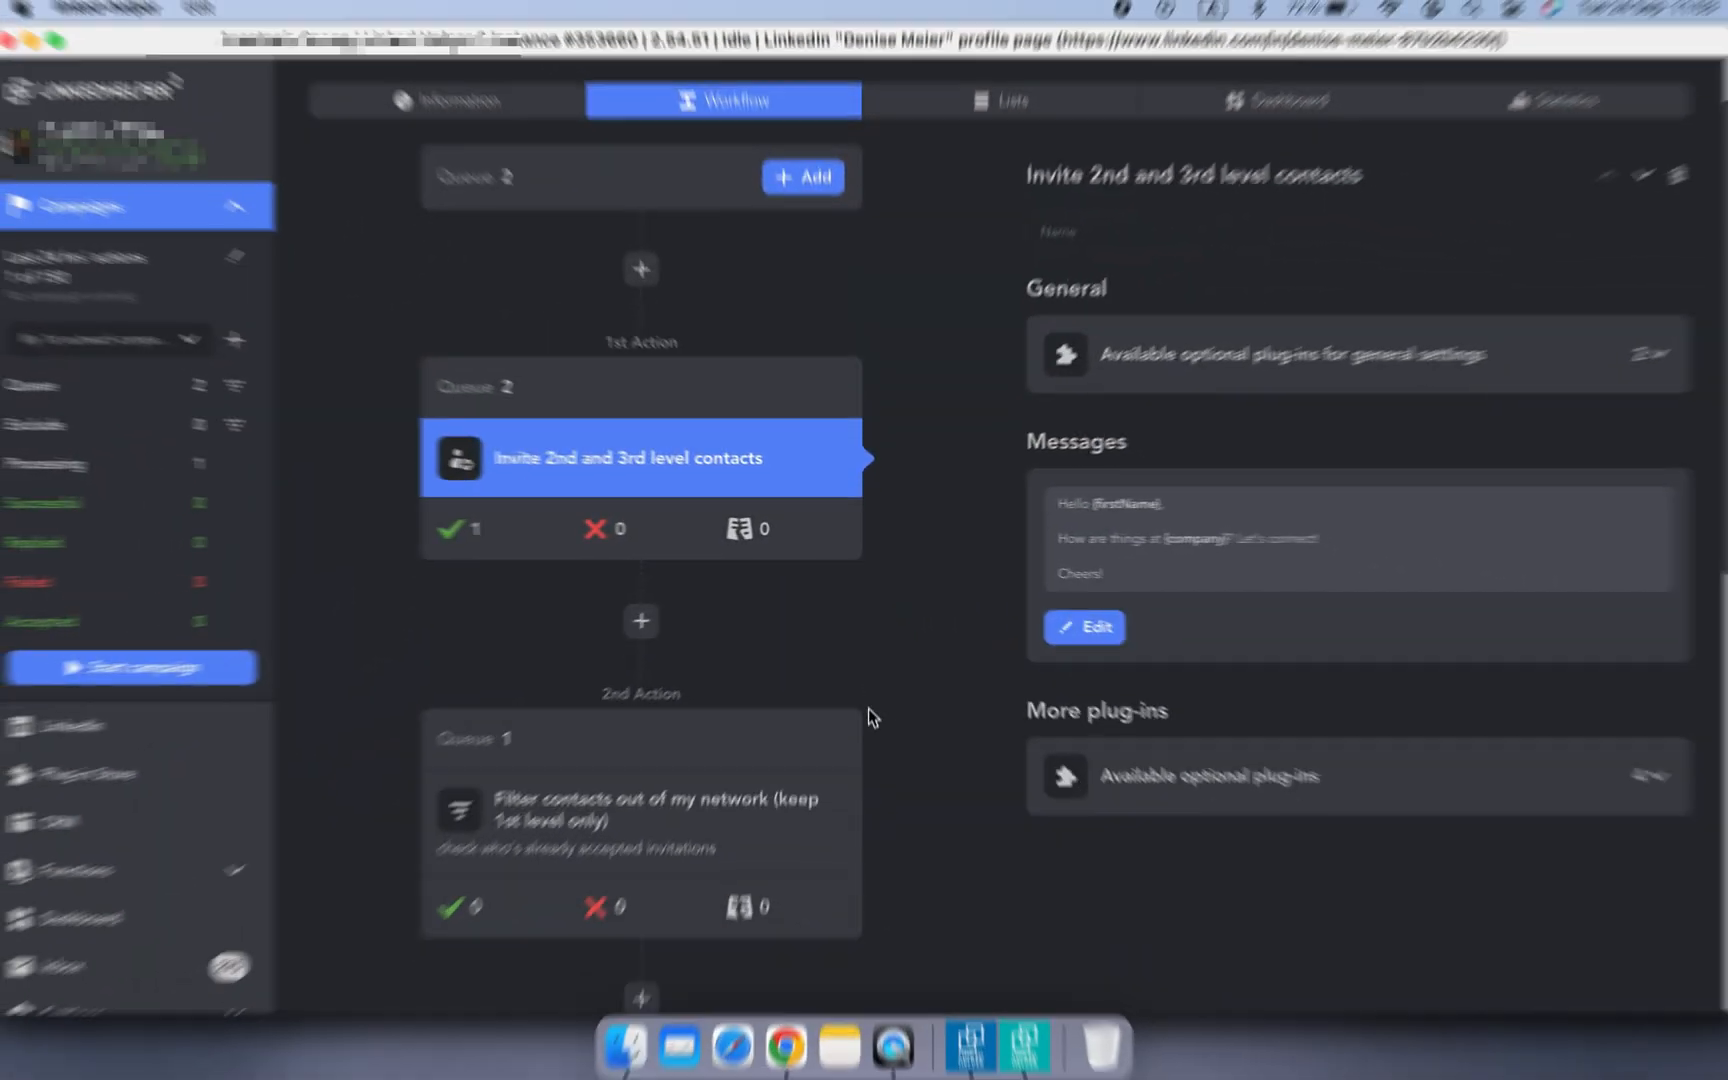
- In the Message to 1st connections action of My 1st outreach campaign, enable sending replied contacts to external CRM and choose Instantly
{"action": "scroll", "coordinate": [868, 706], "scroll_direction": "down", "scroll_amount": 10}
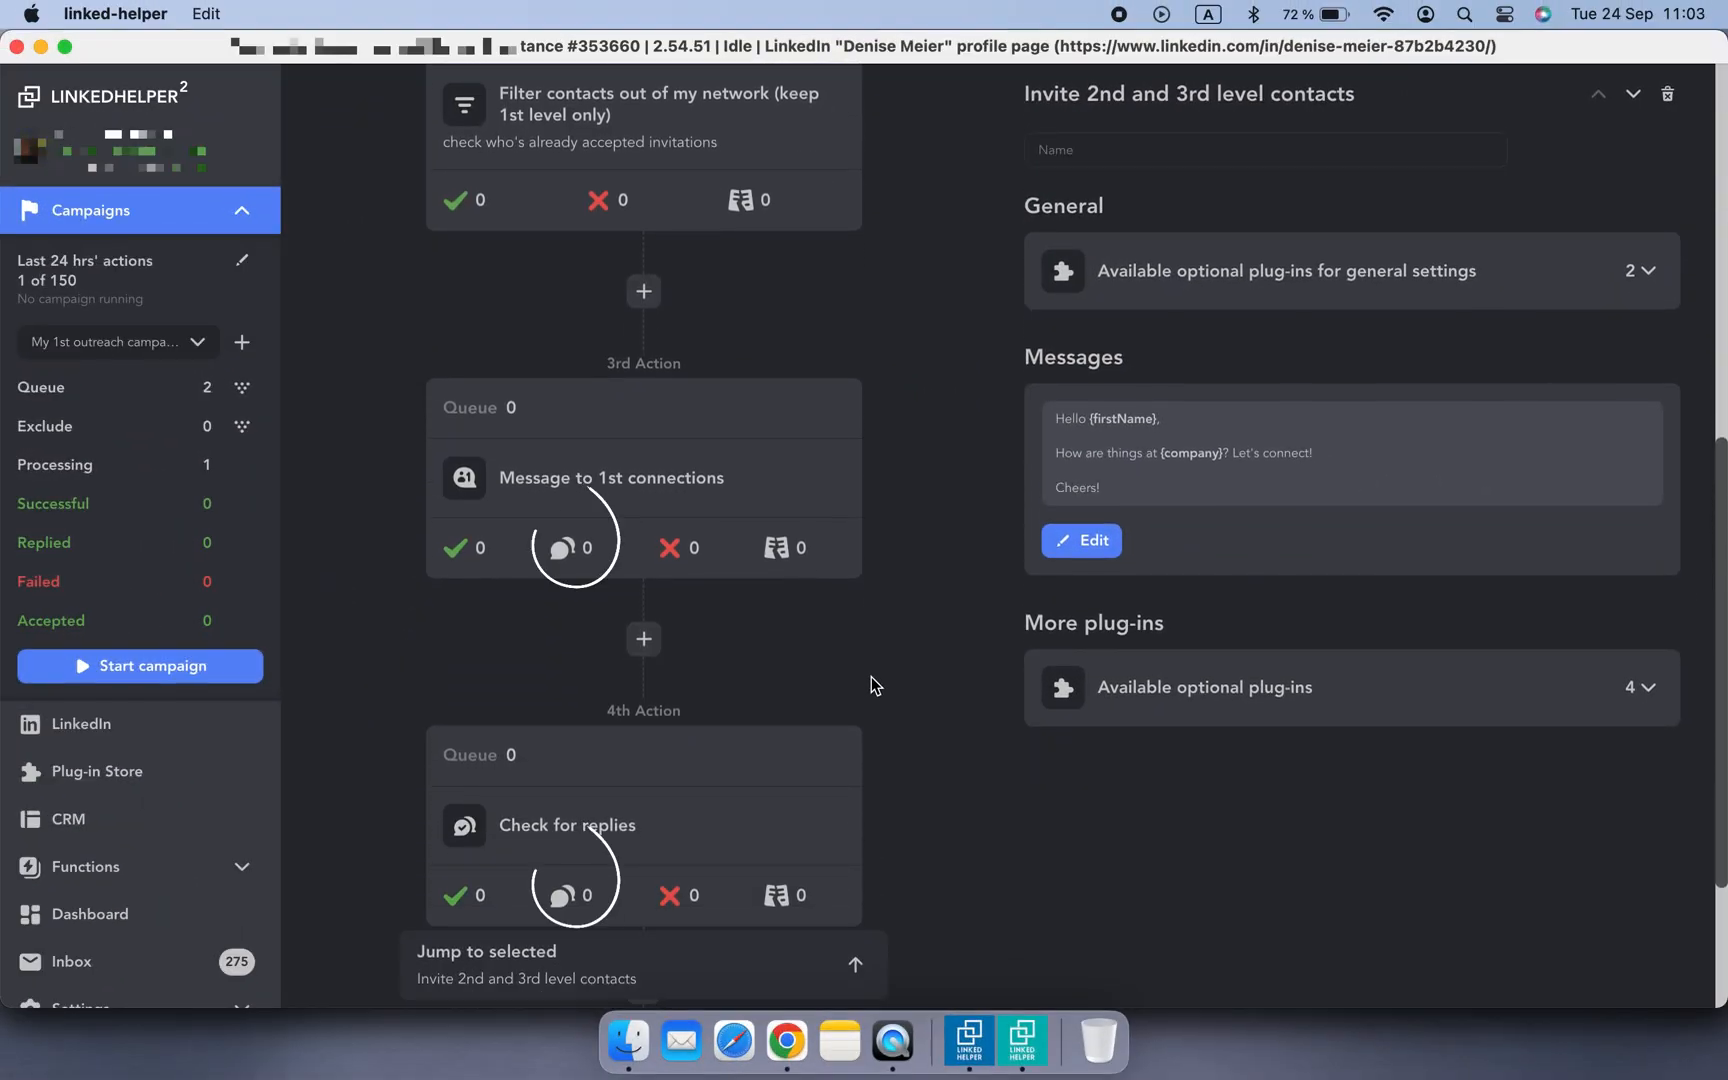
{"action": "scroll", "coordinate": [802, 497], "scroll_direction": "down", "scroll_amount": 1}
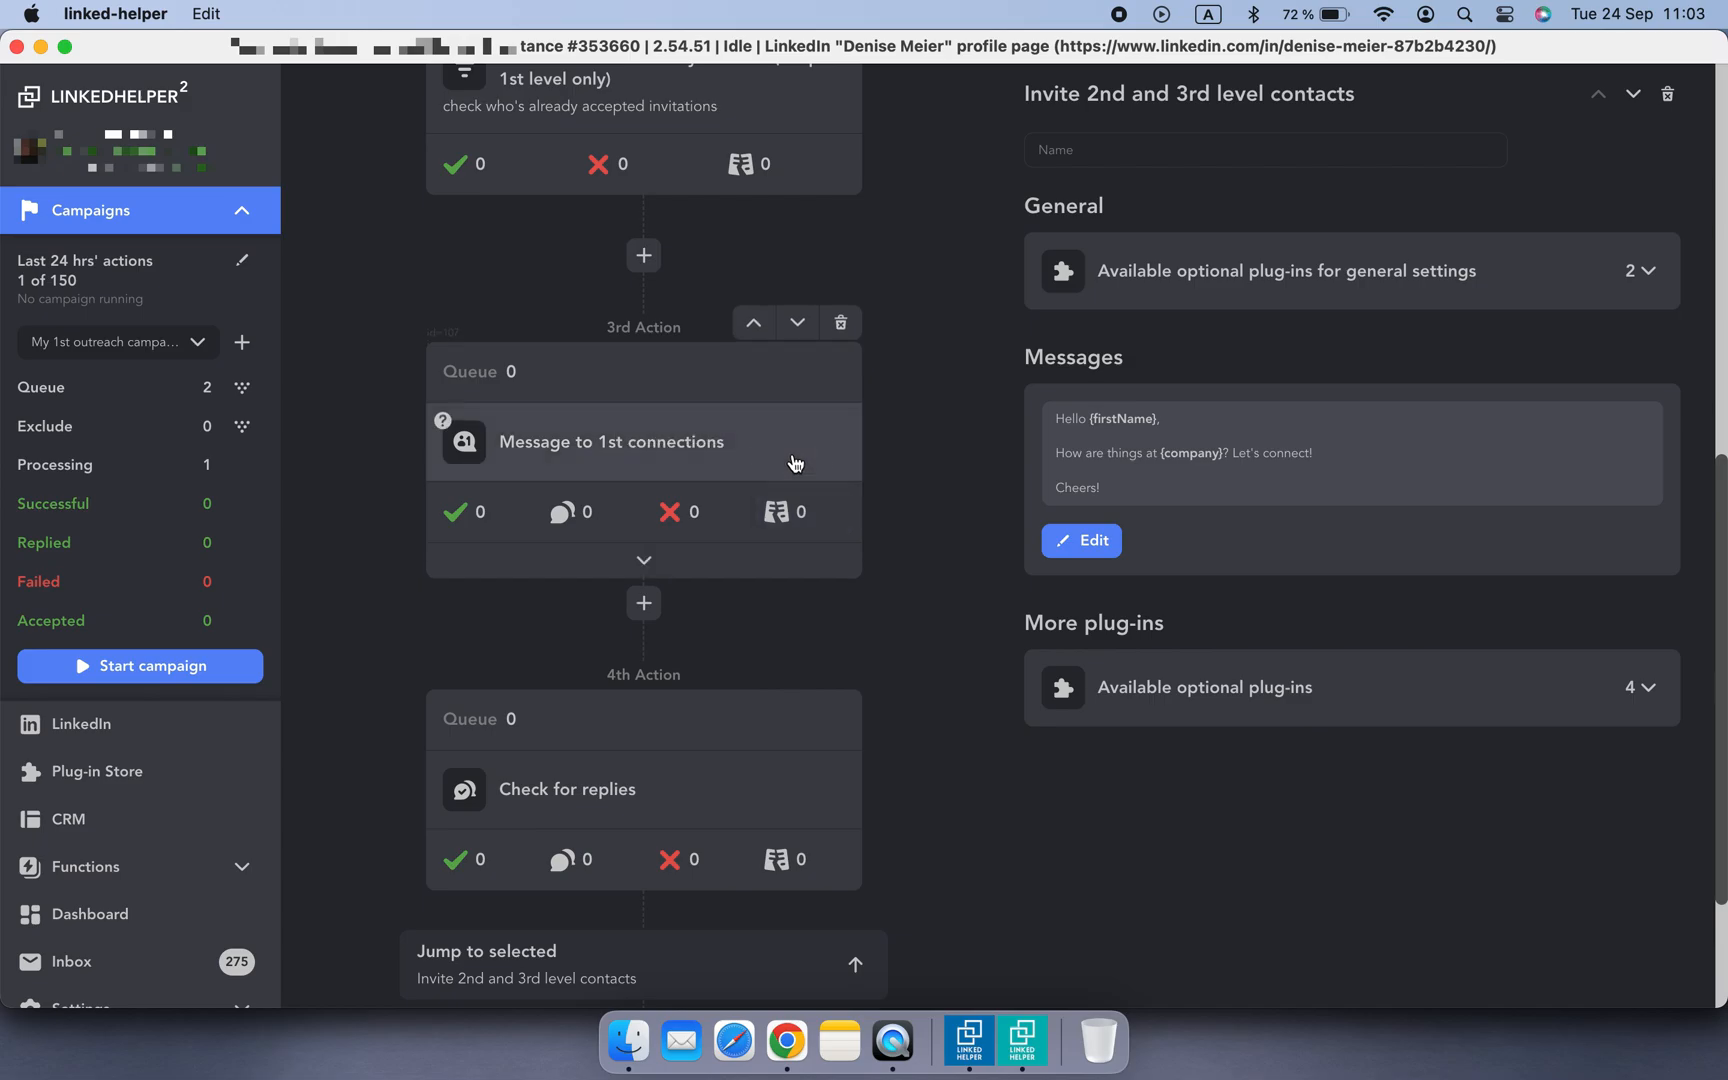
{"action": "left_click", "coordinate": [793, 460]}
{"action": "scroll", "coordinate": [1357, 707], "scroll_direction": "down", "scroll_amount": 5}
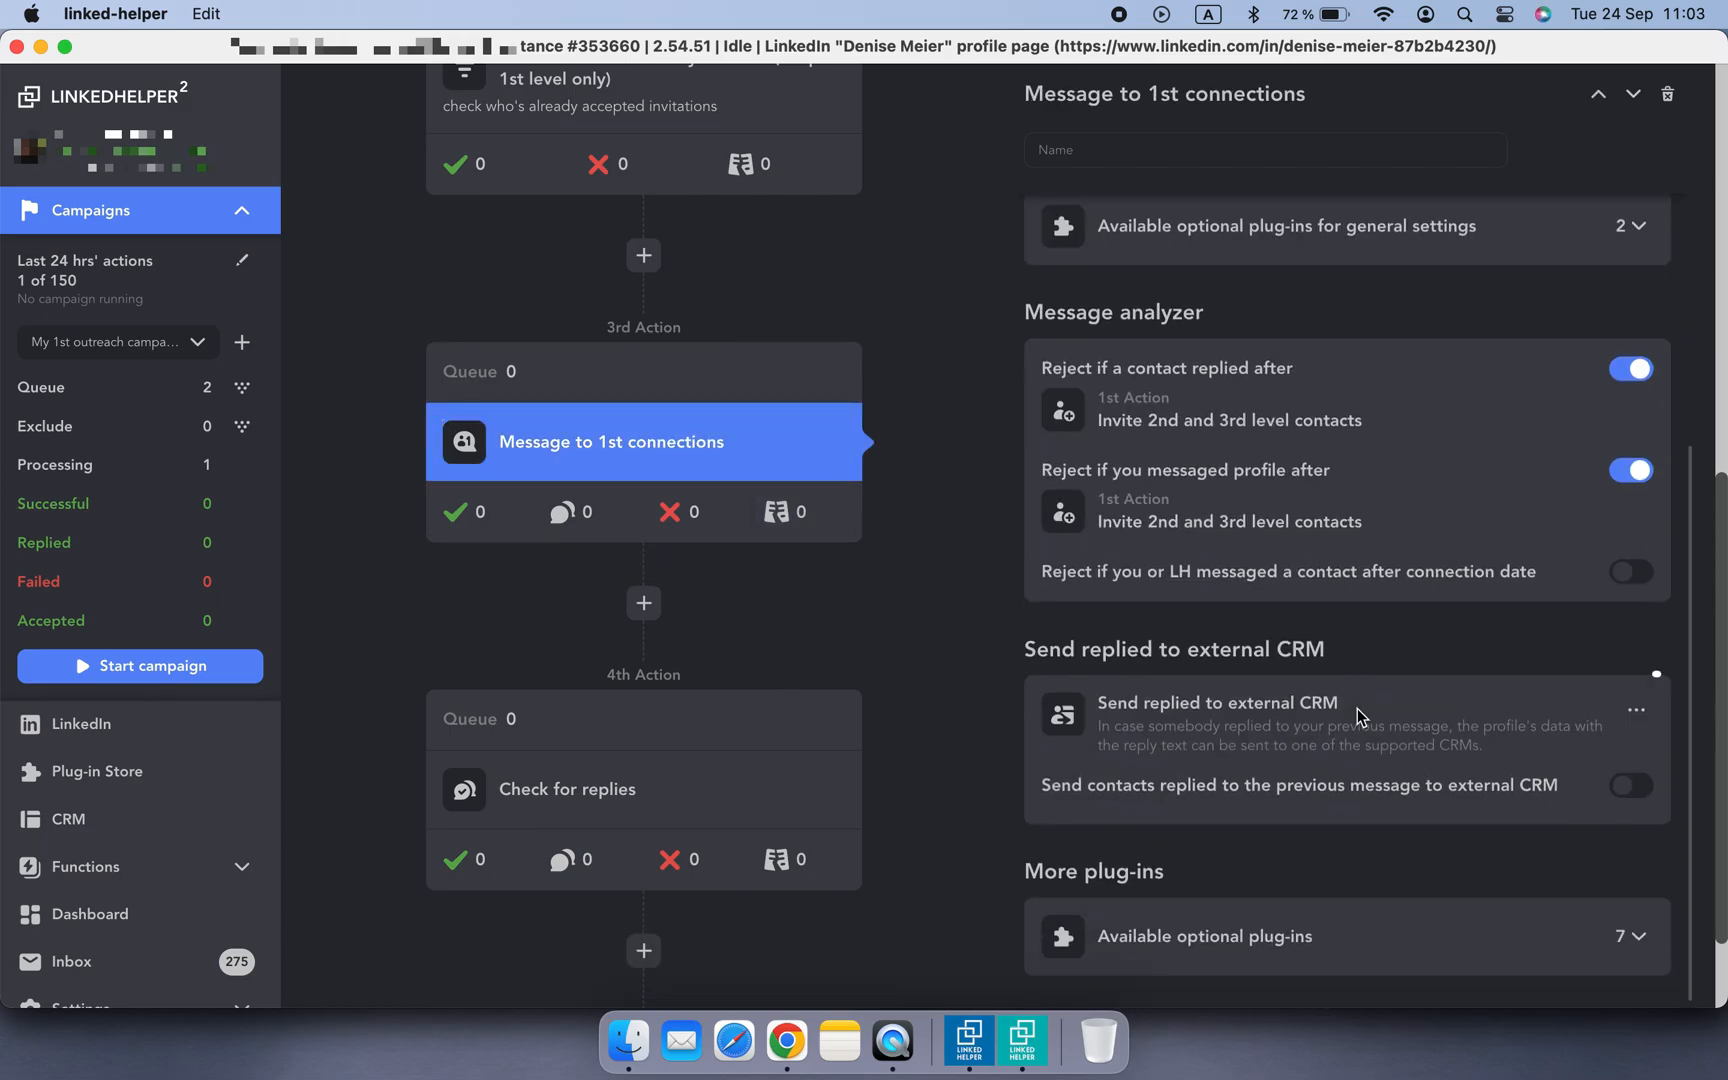
{"action": "left_click", "coordinate": [1636, 785]}
{"action": "scroll", "coordinate": [1641, 792], "scroll_direction": "down", "scroll_amount": 4}
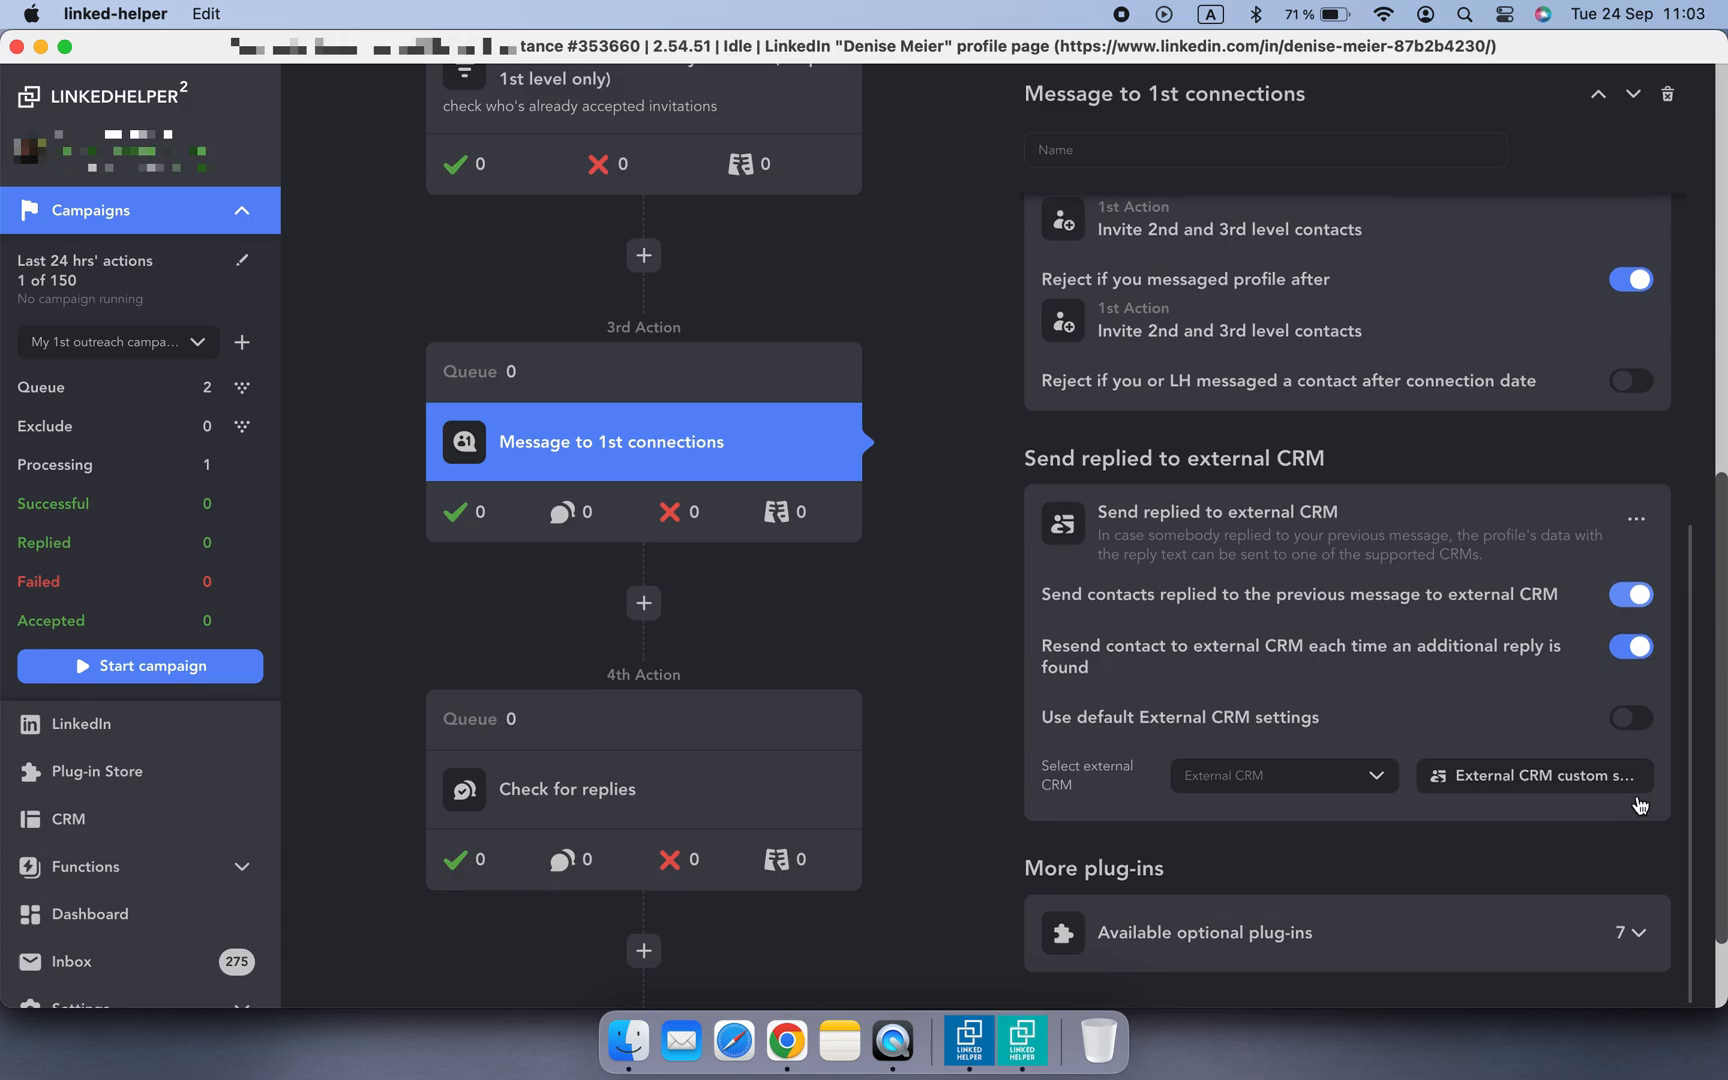
{"action": "left_click", "coordinate": [1335, 783]}
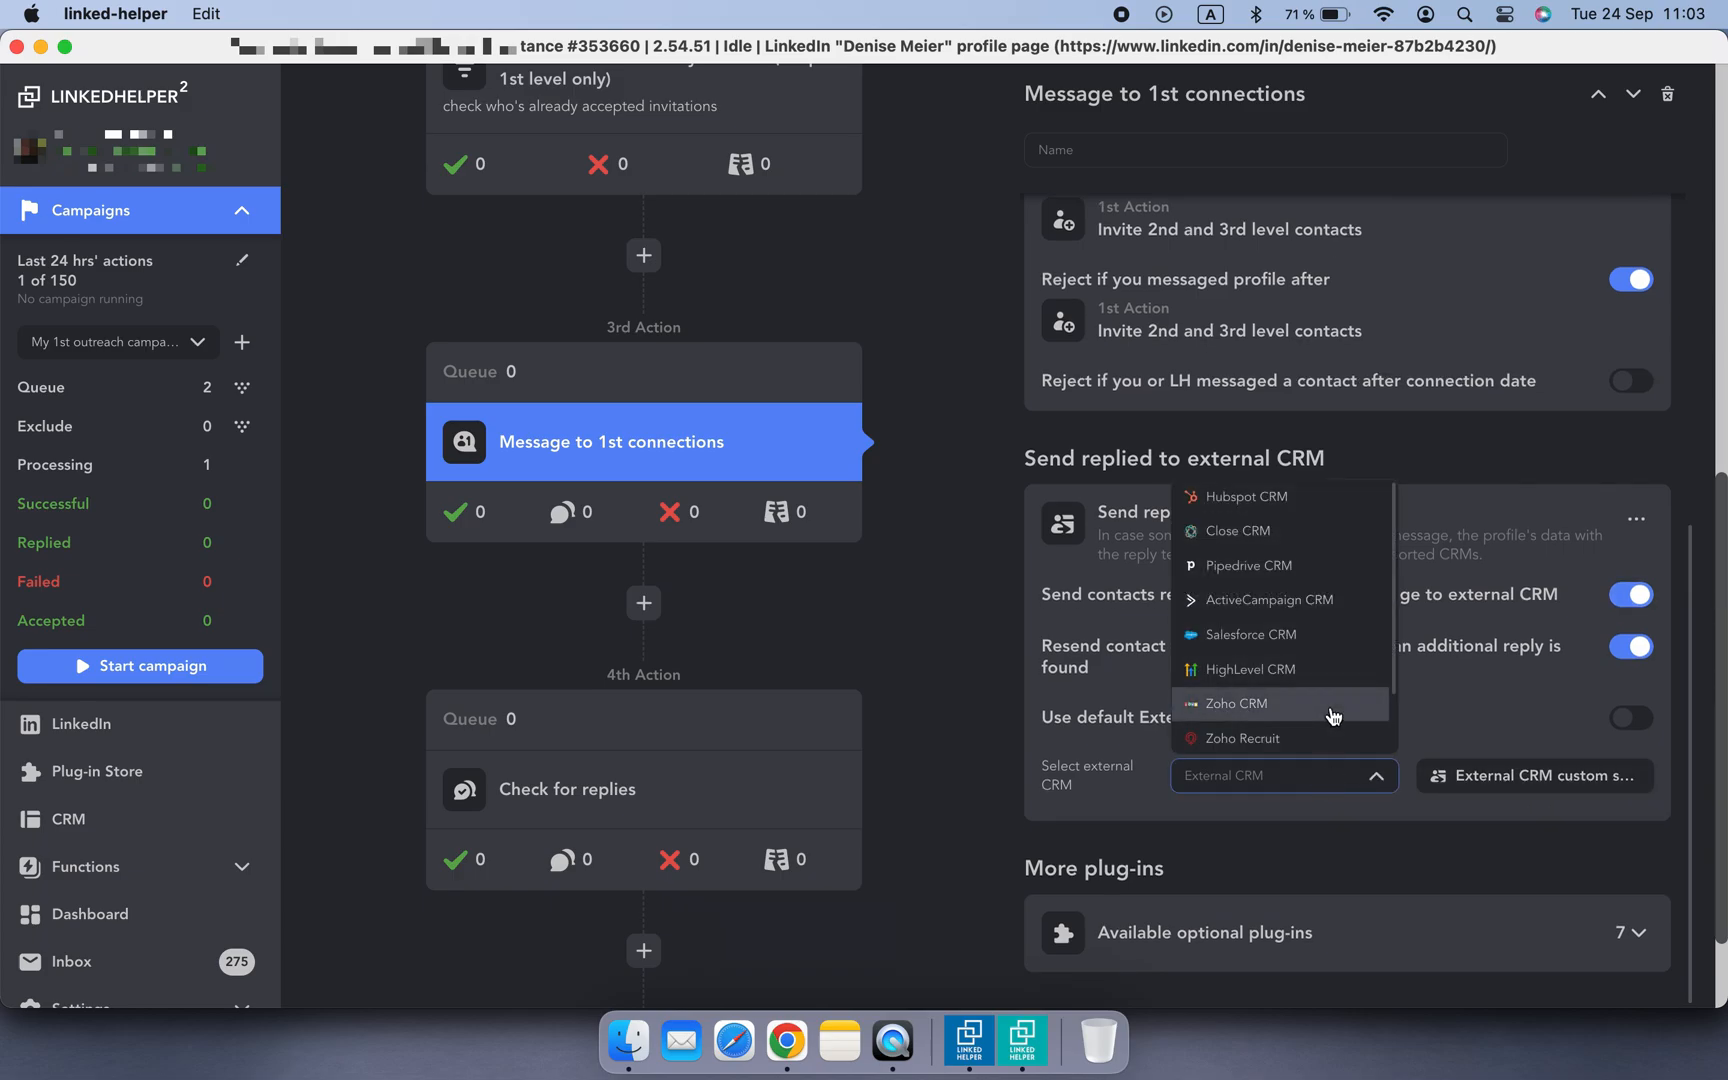
{"action": "scroll", "coordinate": [1331, 716], "scroll_direction": "down", "scroll_amount": 2}
{"action": "left_click", "coordinate": [1312, 741]}
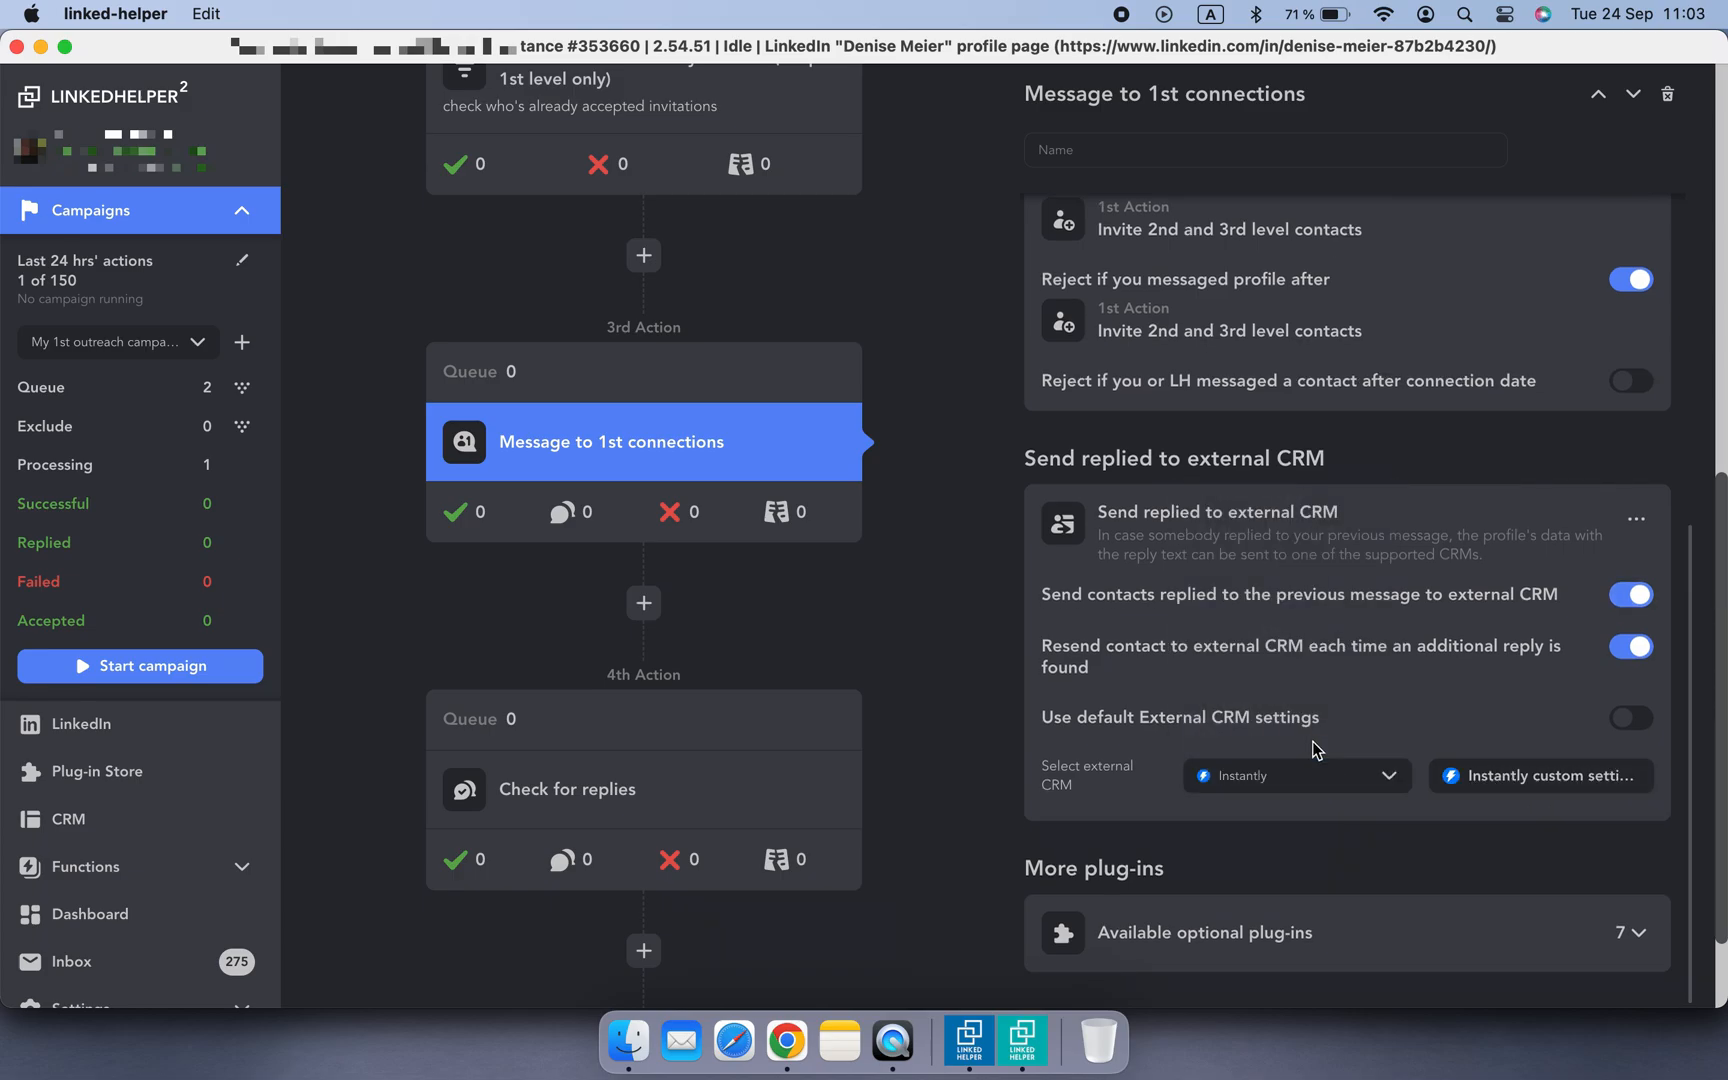
- Review the Instantly custom settings field mappings for the Message to 1st connections action and save them
{"action": "left_click", "coordinate": [1512, 778]}
{"action": "scroll", "coordinate": [1460, 757], "scroll_direction": "down", "scroll_amount": 12}
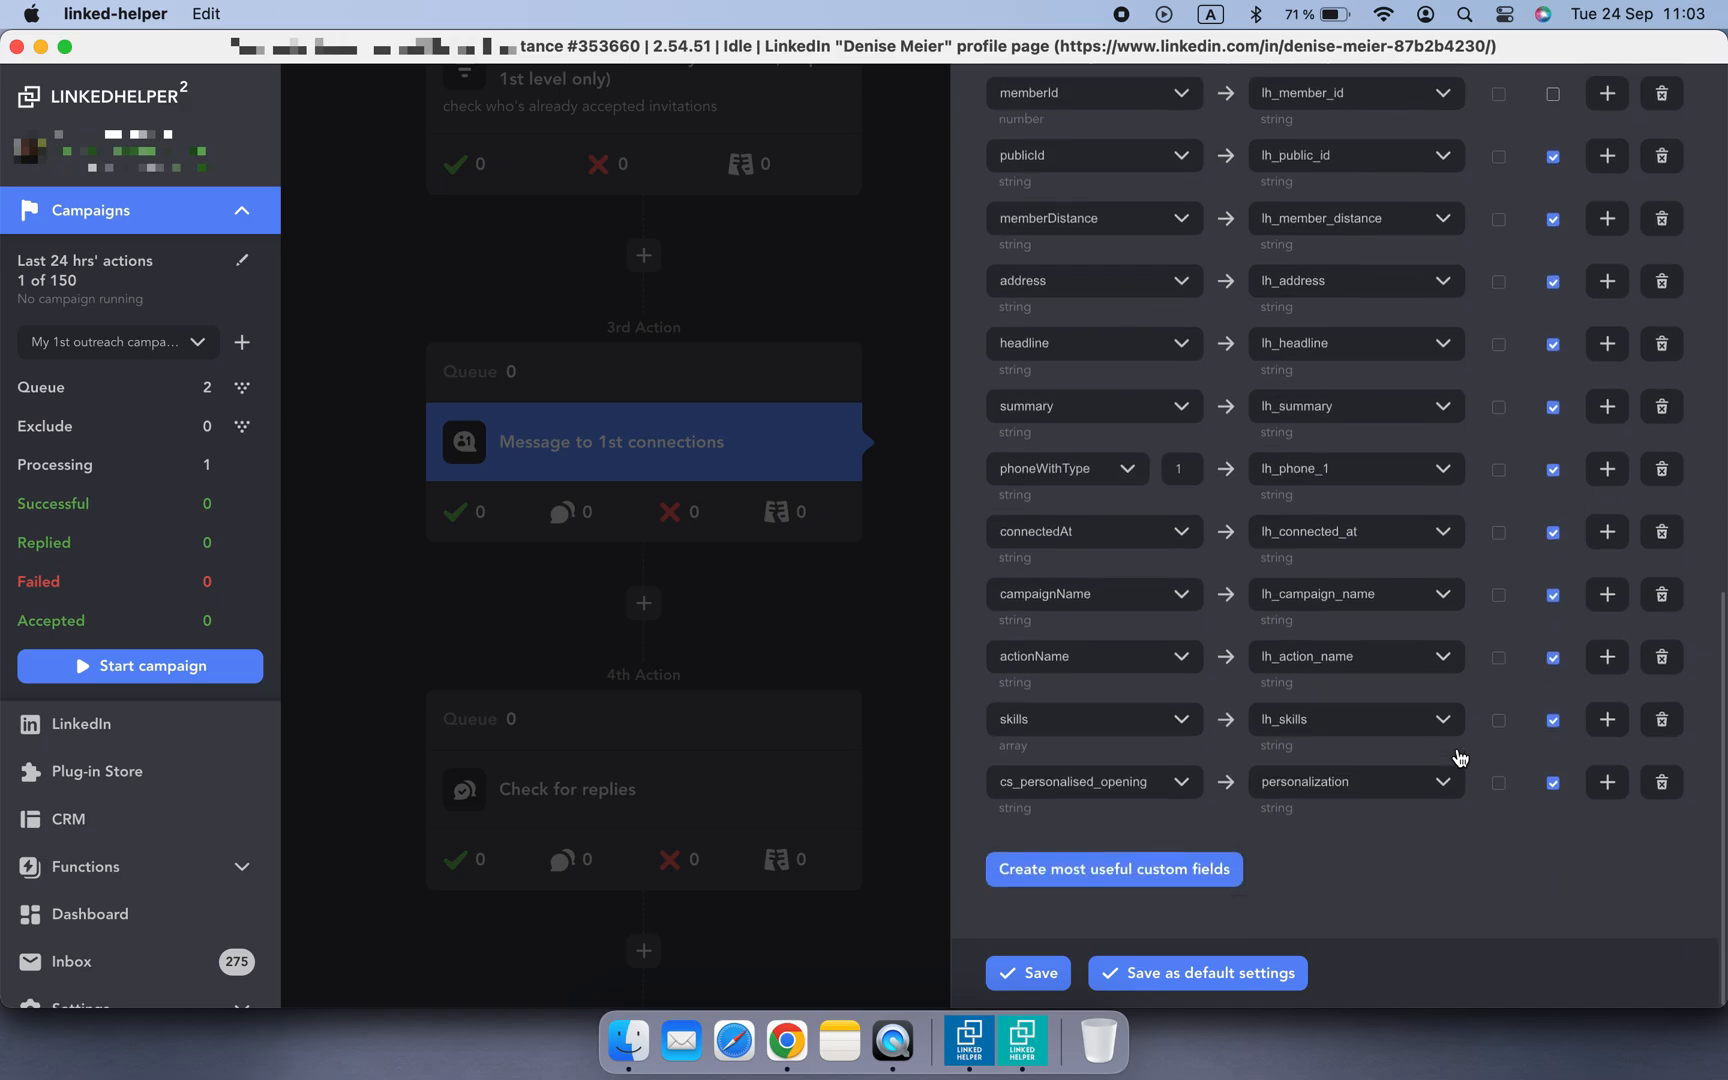
{"action": "left_click", "coordinate": [1053, 972]}
- In the Check for replies action, enable sending replied contacts to external CRM and choose Instantly
{"action": "left_click", "coordinate": [801, 801]}
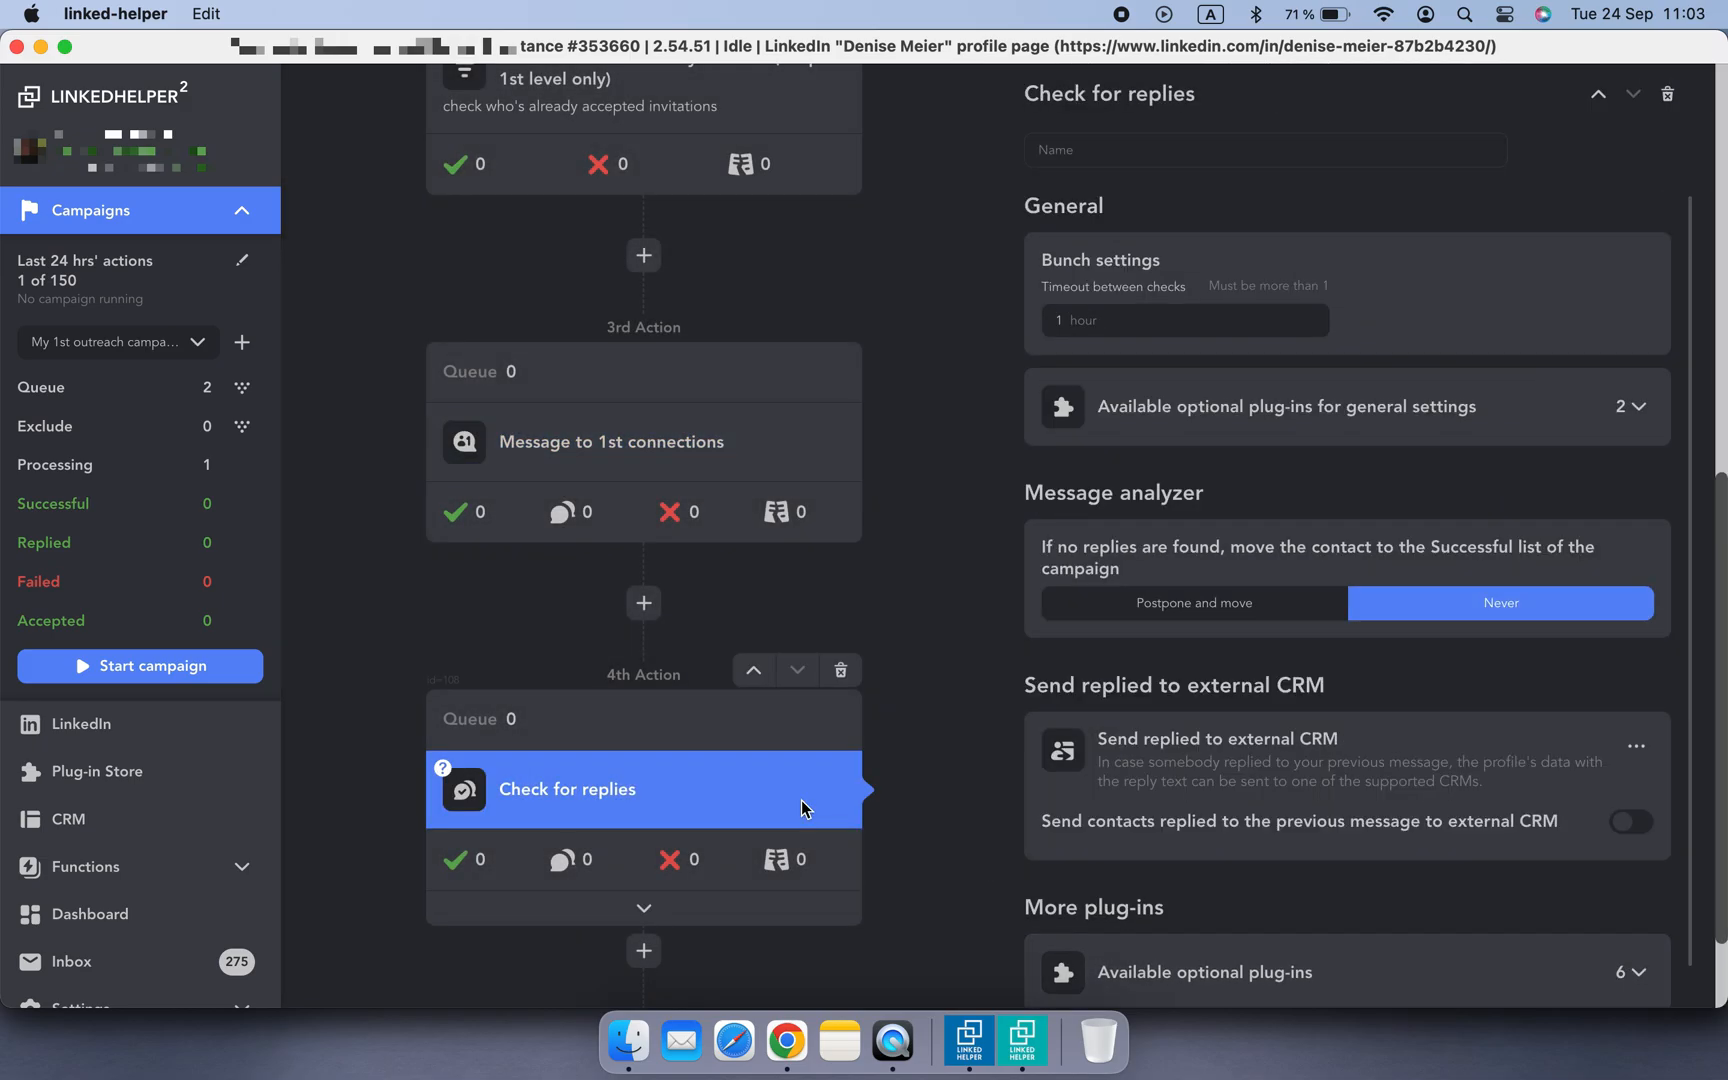
{"action": "left_click", "coordinate": [1620, 830]}
{"action": "scroll", "coordinate": [1578, 819], "scroll_direction": "down", "scroll_amount": 3}
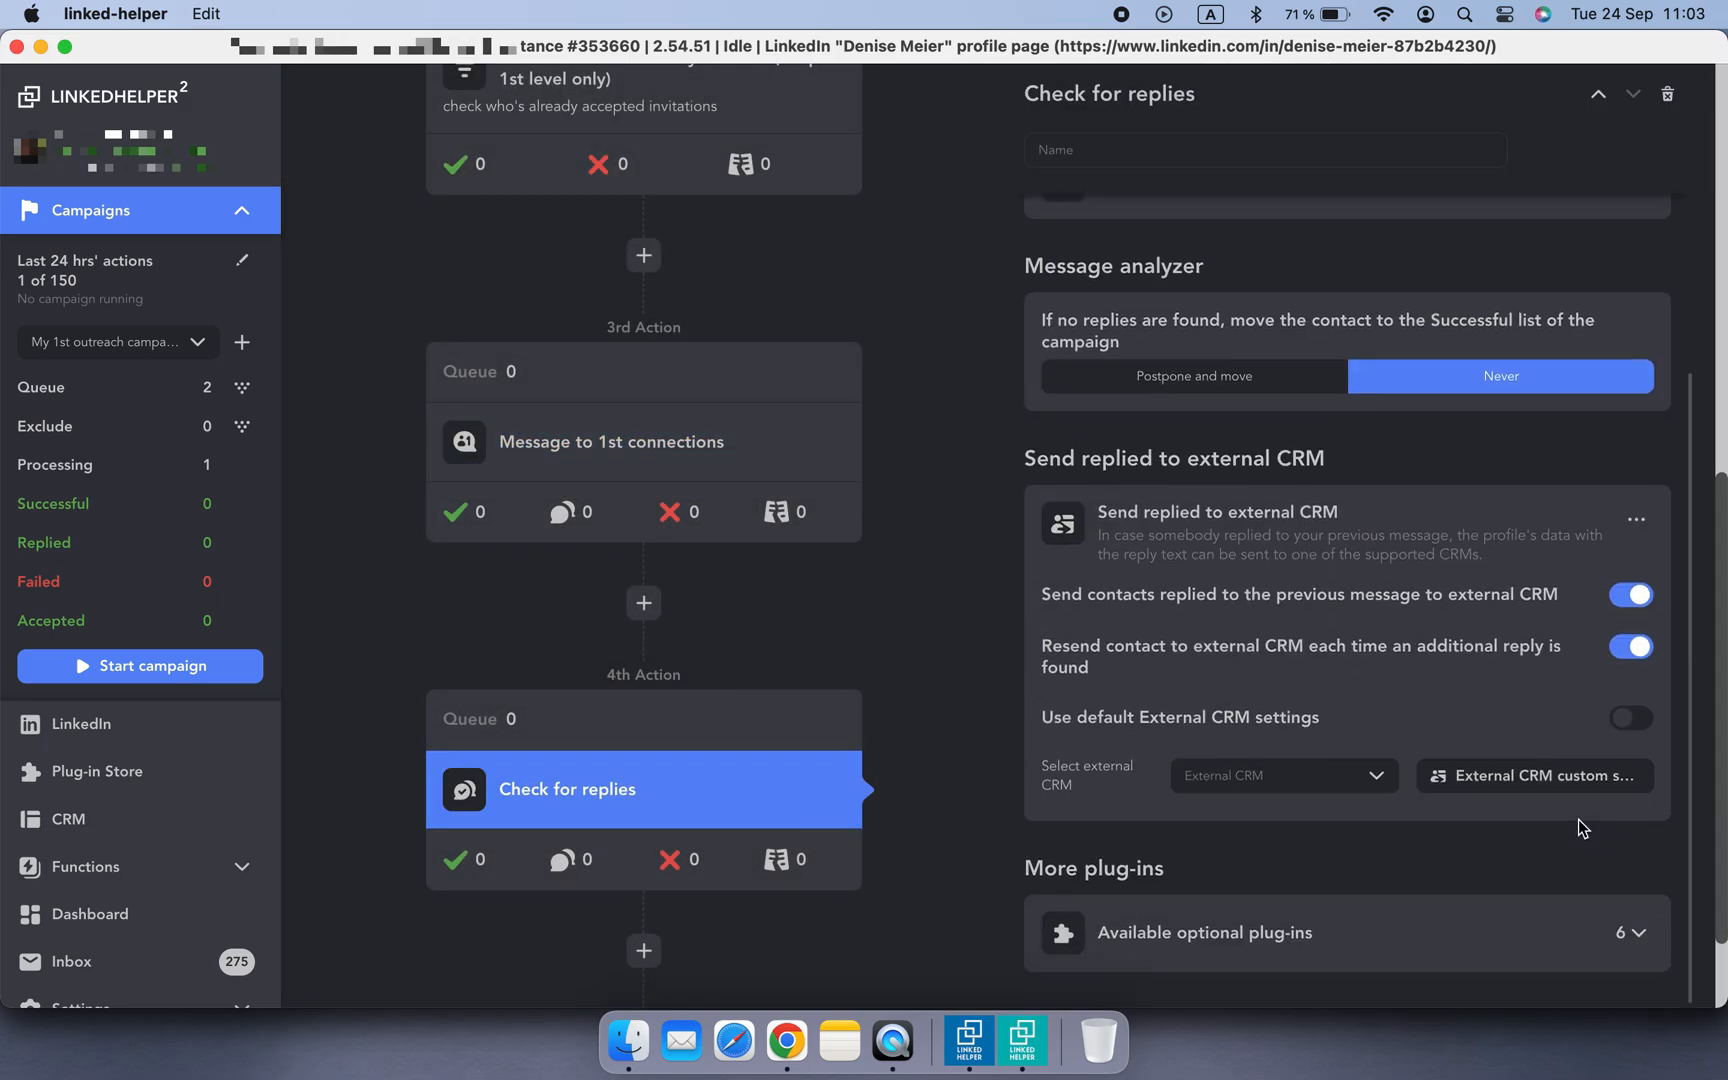
{"action": "left_click", "coordinate": [1320, 778]}
{"action": "scroll", "coordinate": [1300, 700], "scroll_direction": "down", "scroll_amount": 3}
{"action": "left_click", "coordinate": [1284, 738]}
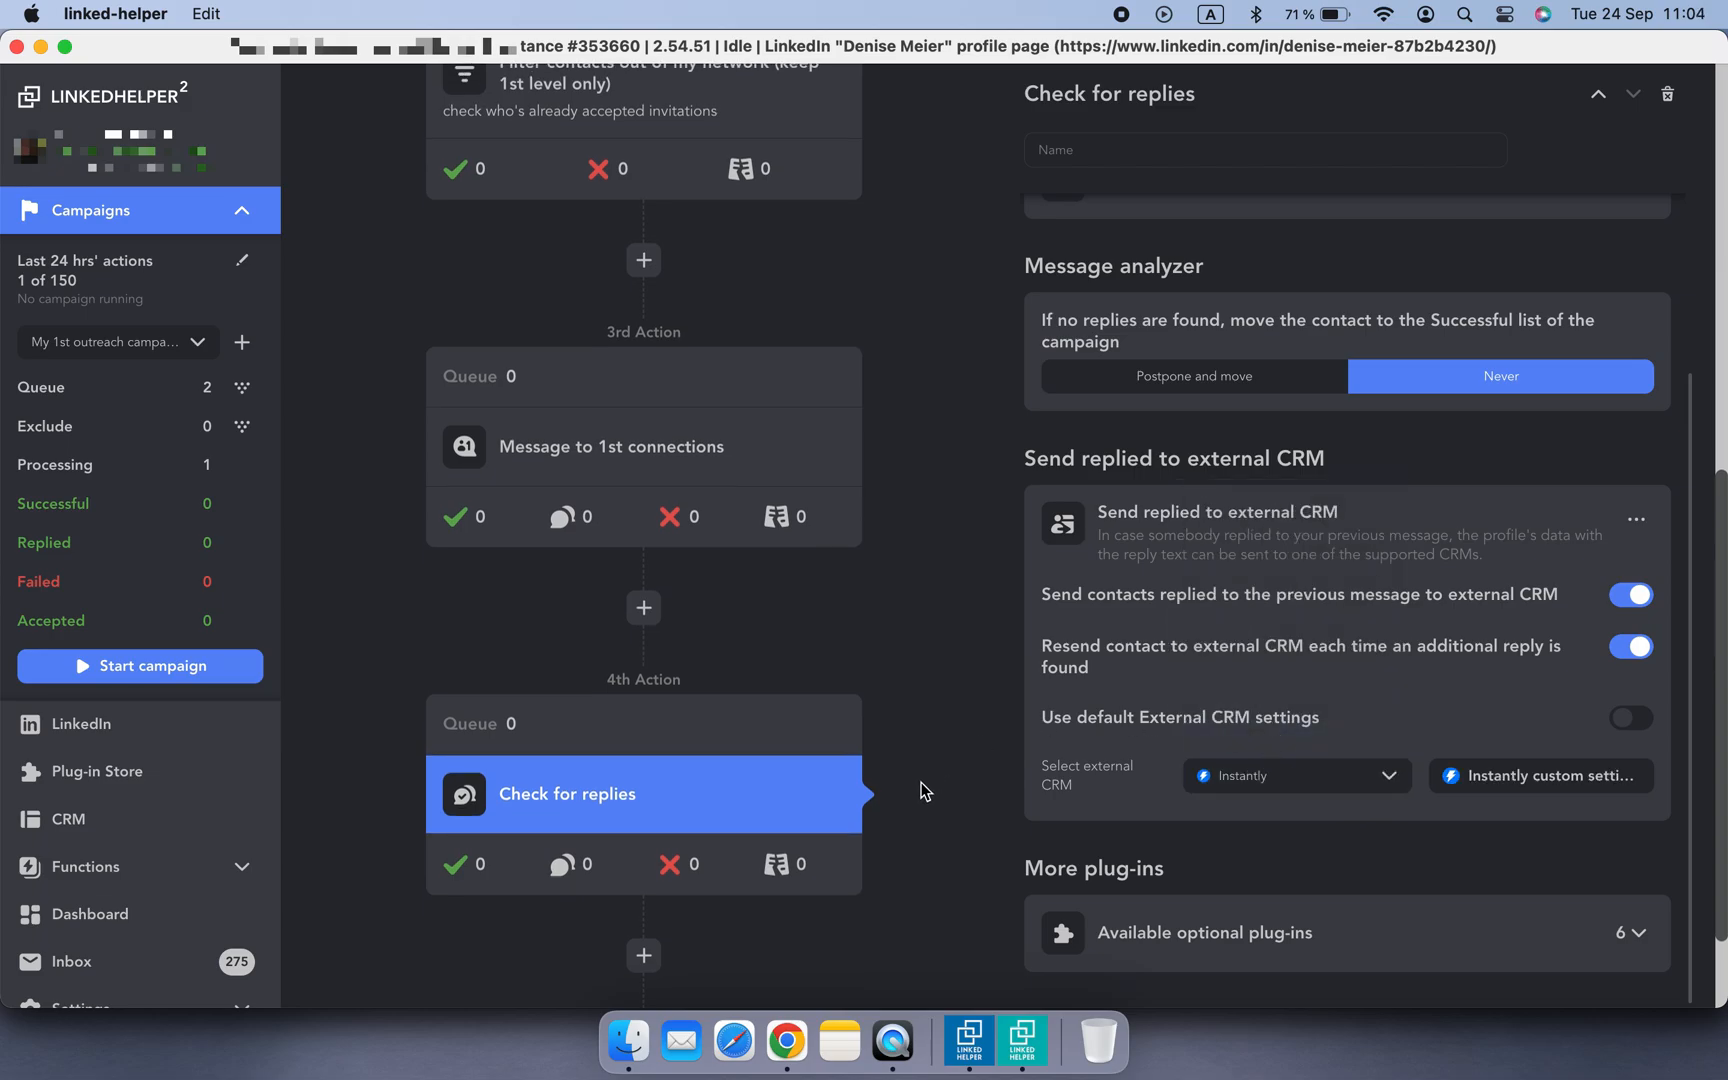
- Insert a Visit and extract profiles action between the Filter contacts out of my network and Message to 1st connections actions
{"action": "scroll", "coordinate": [921, 791], "scroll_direction": "up", "scroll_amount": 5}
{"action": "scroll", "coordinate": [922, 793], "scroll_direction": "up", "scroll_amount": 3}
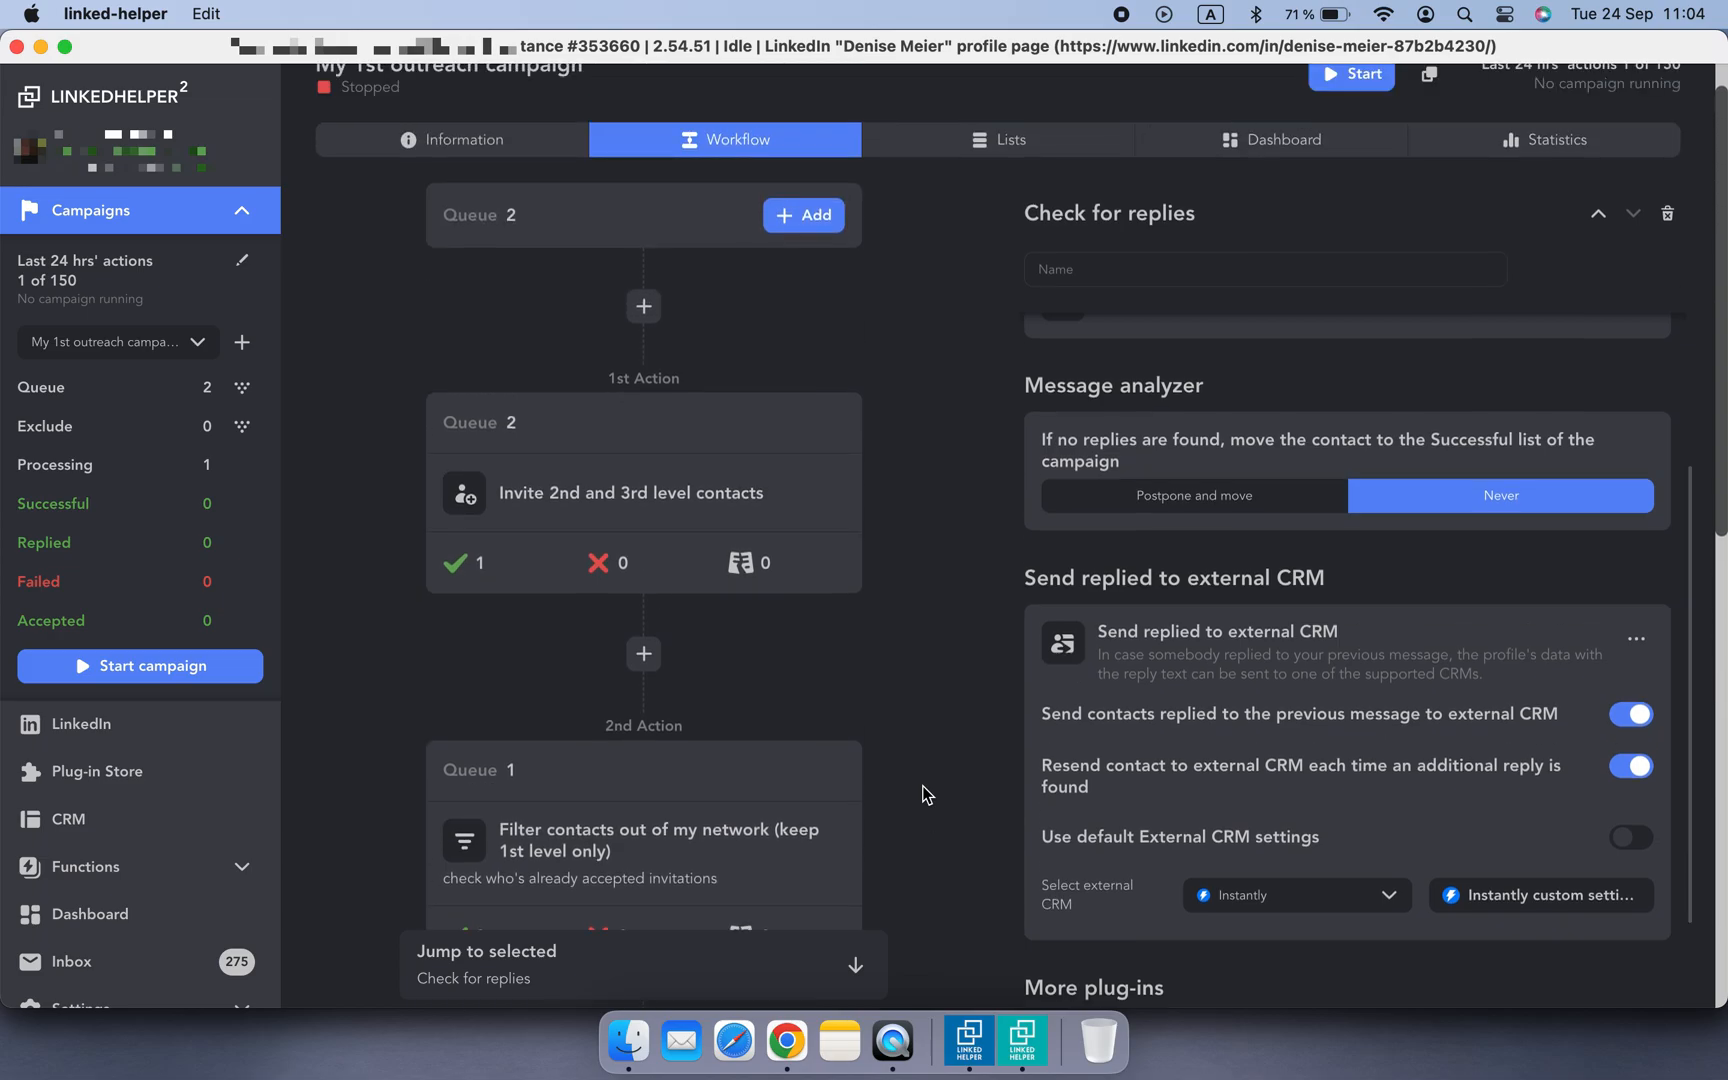
{"action": "scroll", "coordinate": [922, 793], "scroll_direction": "down", "scroll_amount": 8}
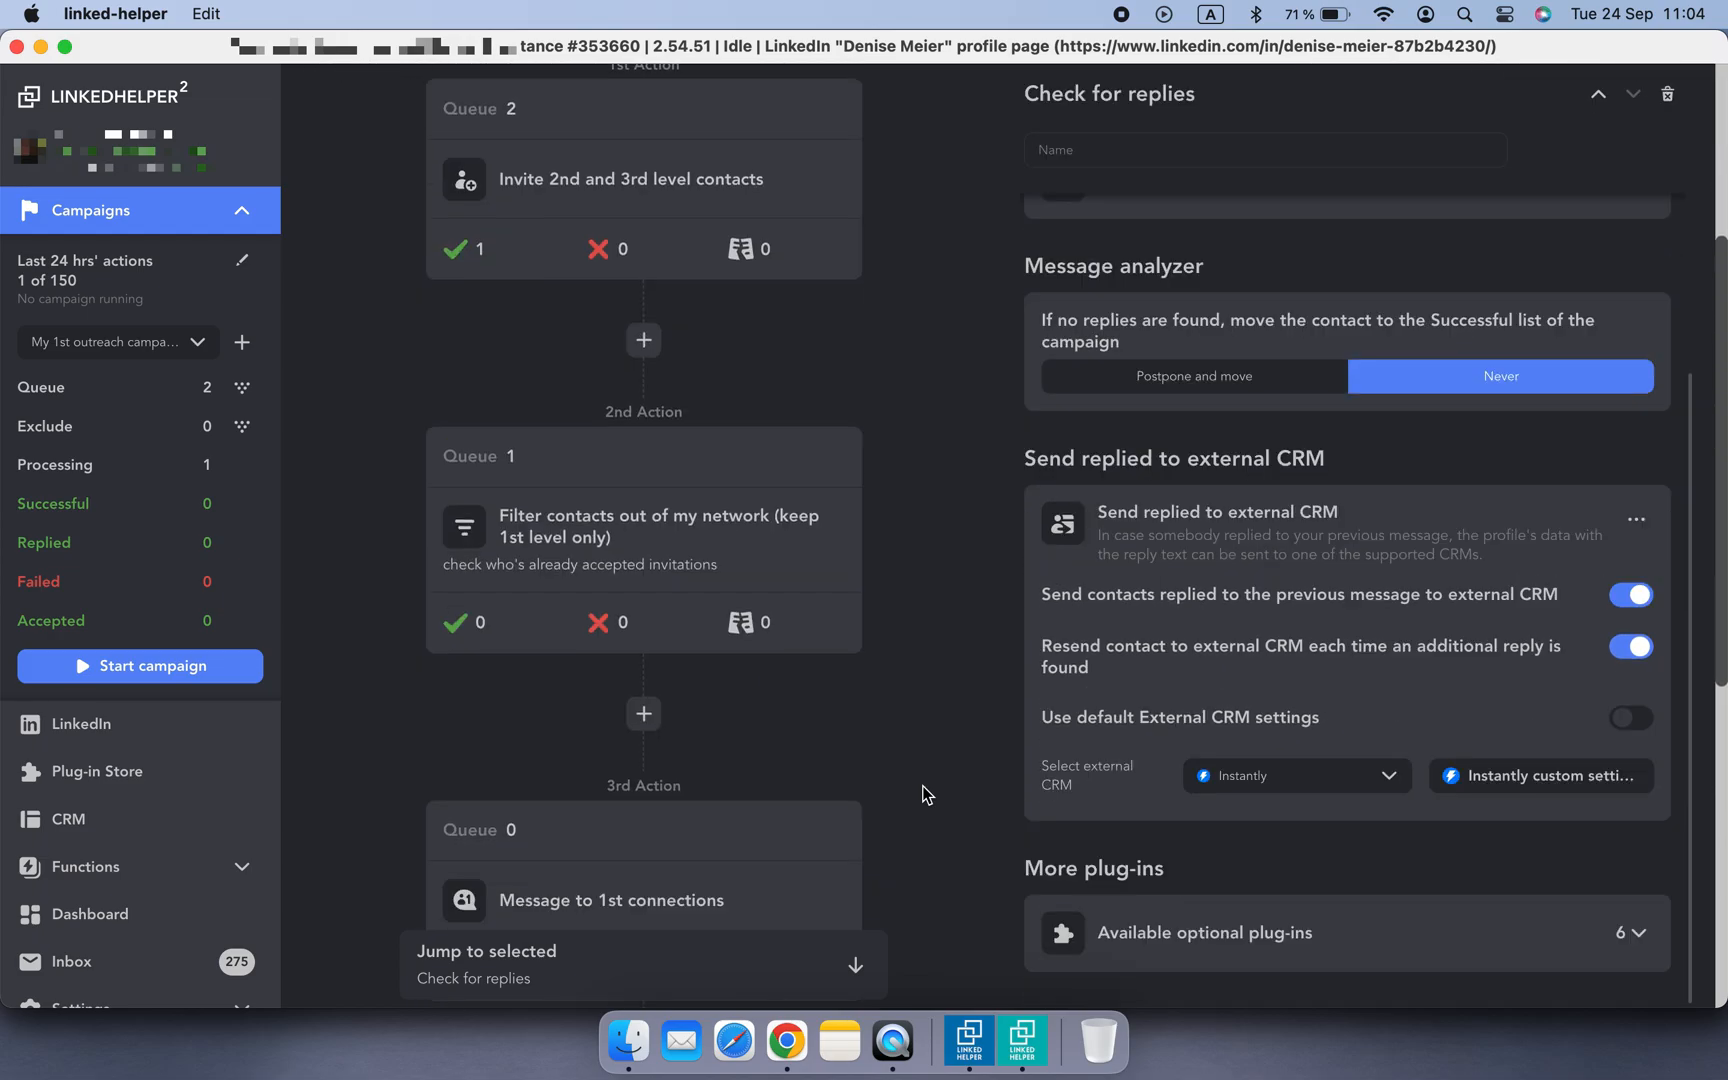
{"action": "scroll", "coordinate": [922, 793], "scroll_direction": "down", "scroll_amount": 1}
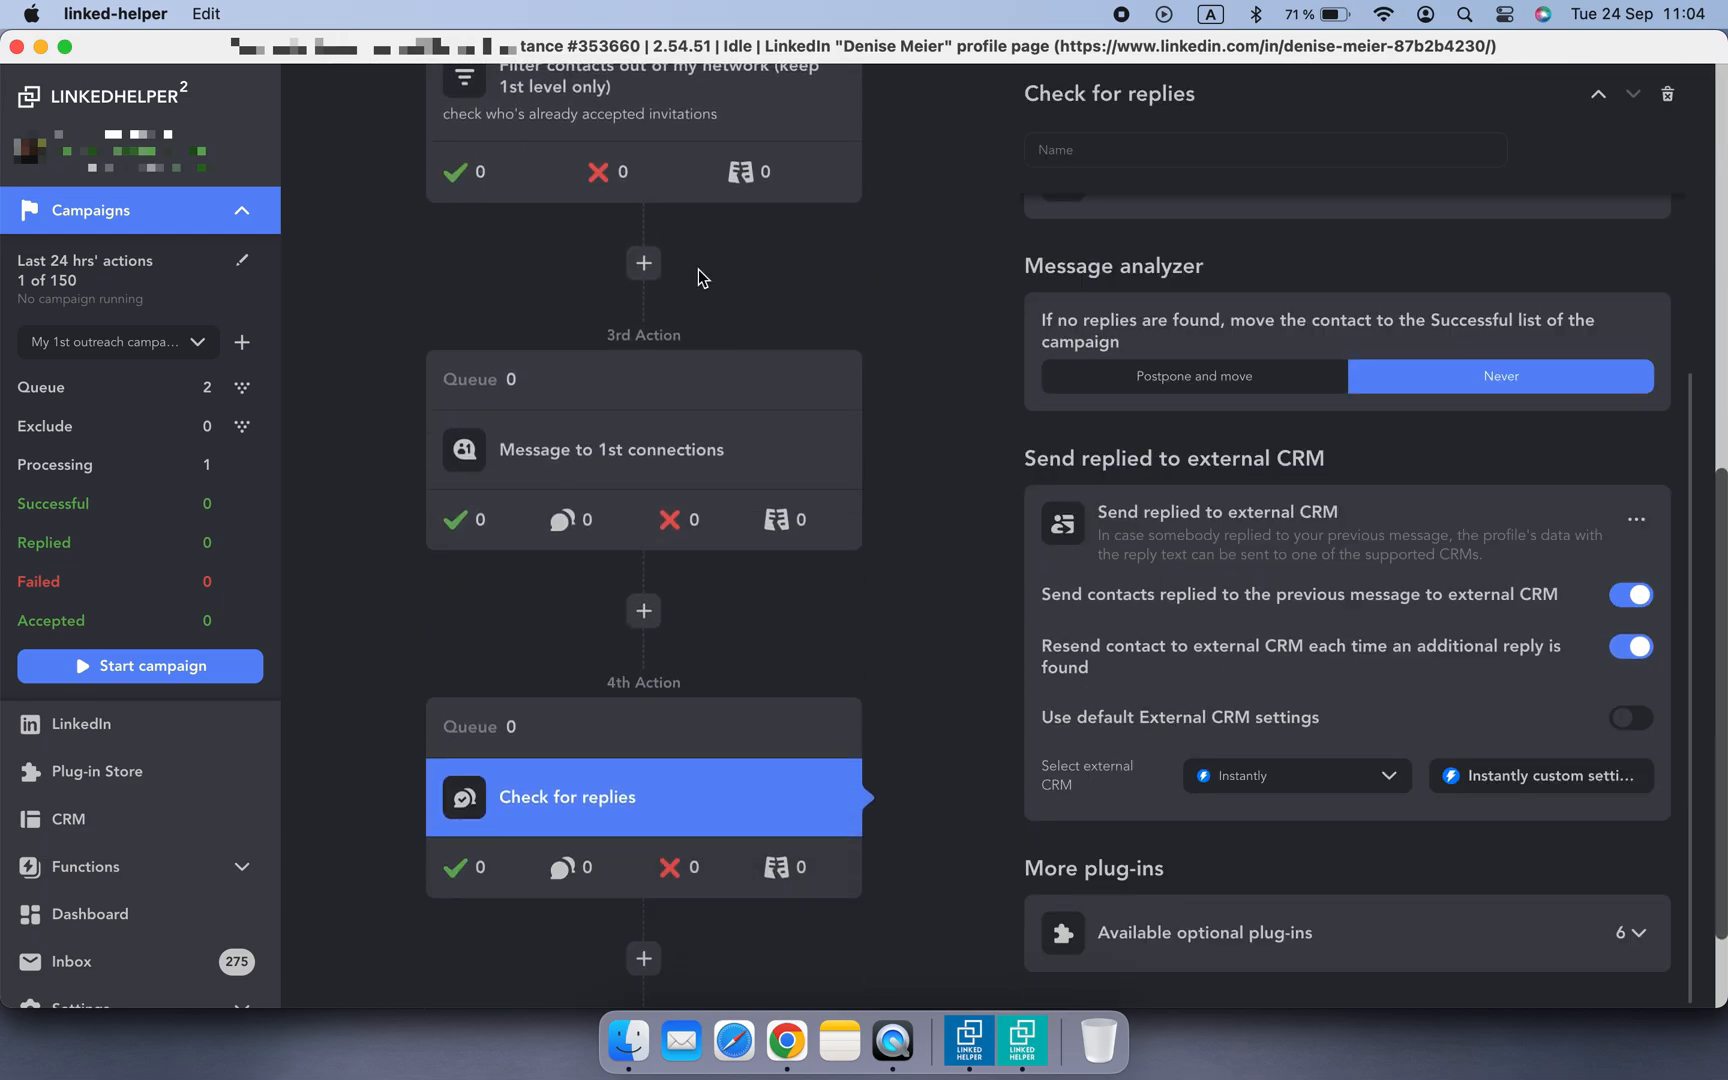
{"action": "left_click", "coordinate": [649, 265]}
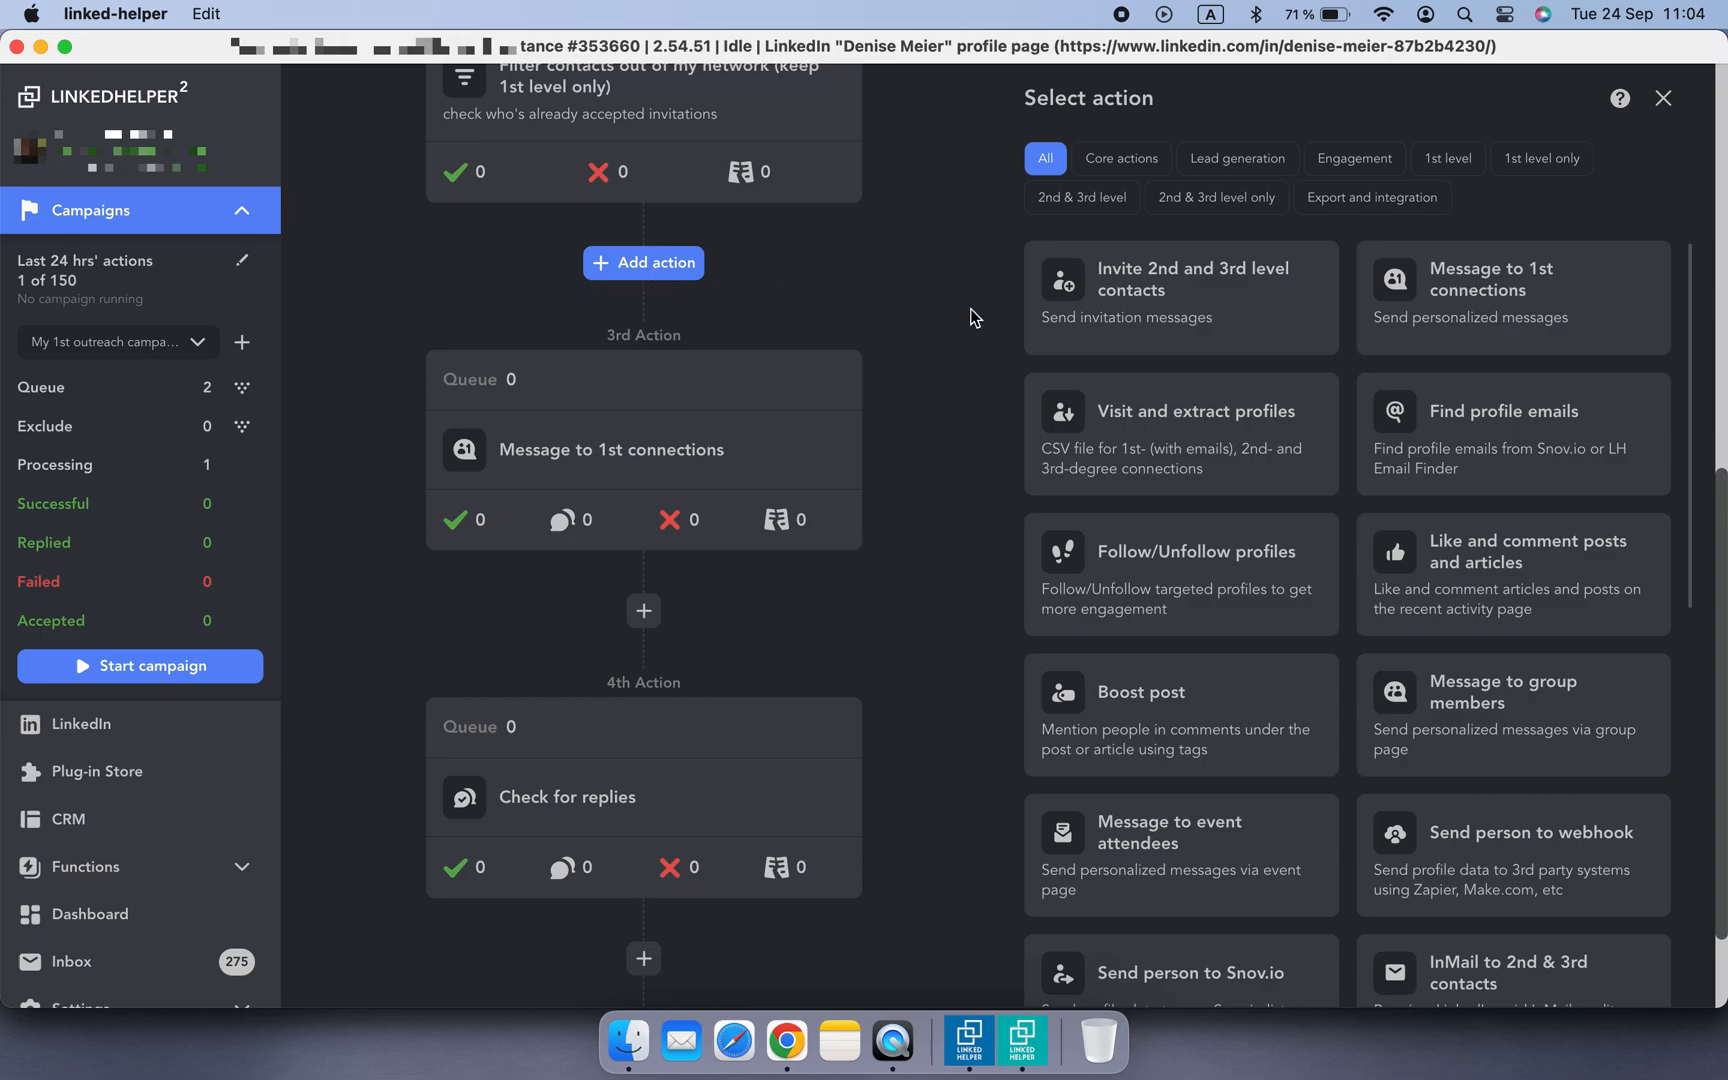
{"action": "left_click", "coordinate": [1258, 470]}
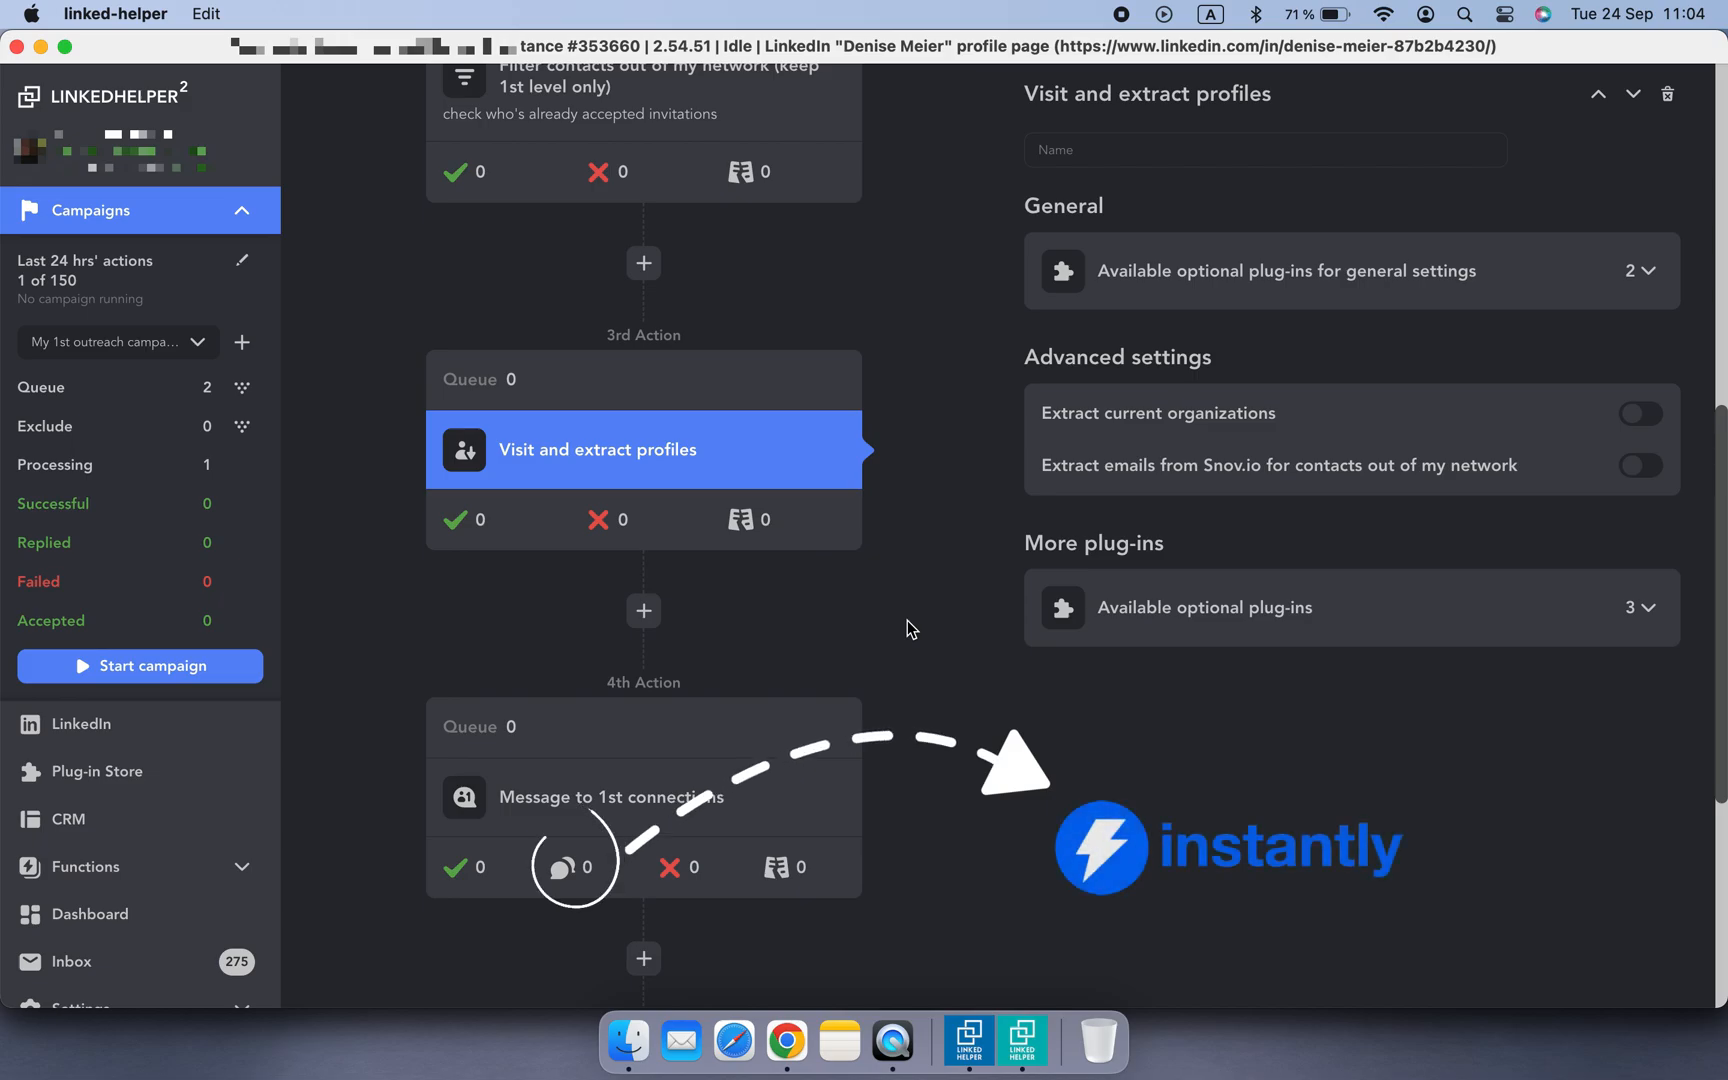
{"action": "scroll", "coordinate": [907, 620], "scroll_direction": "up", "scroll_amount": 1}
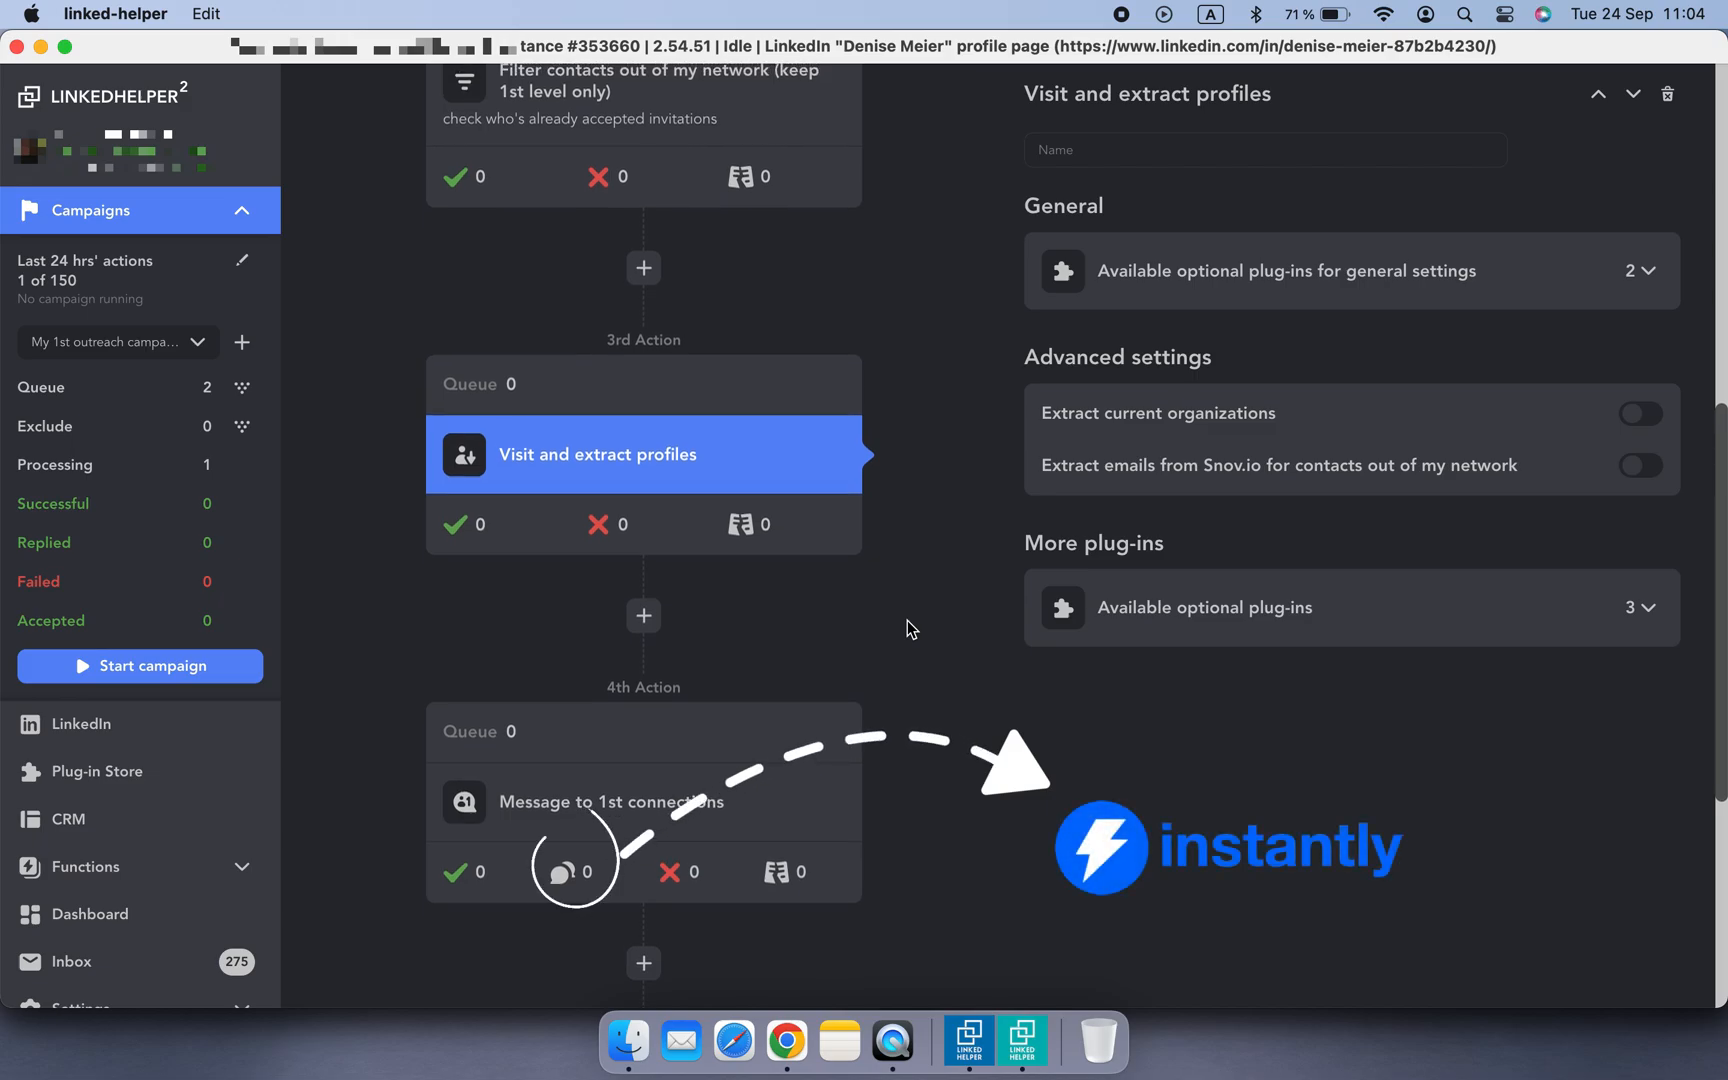